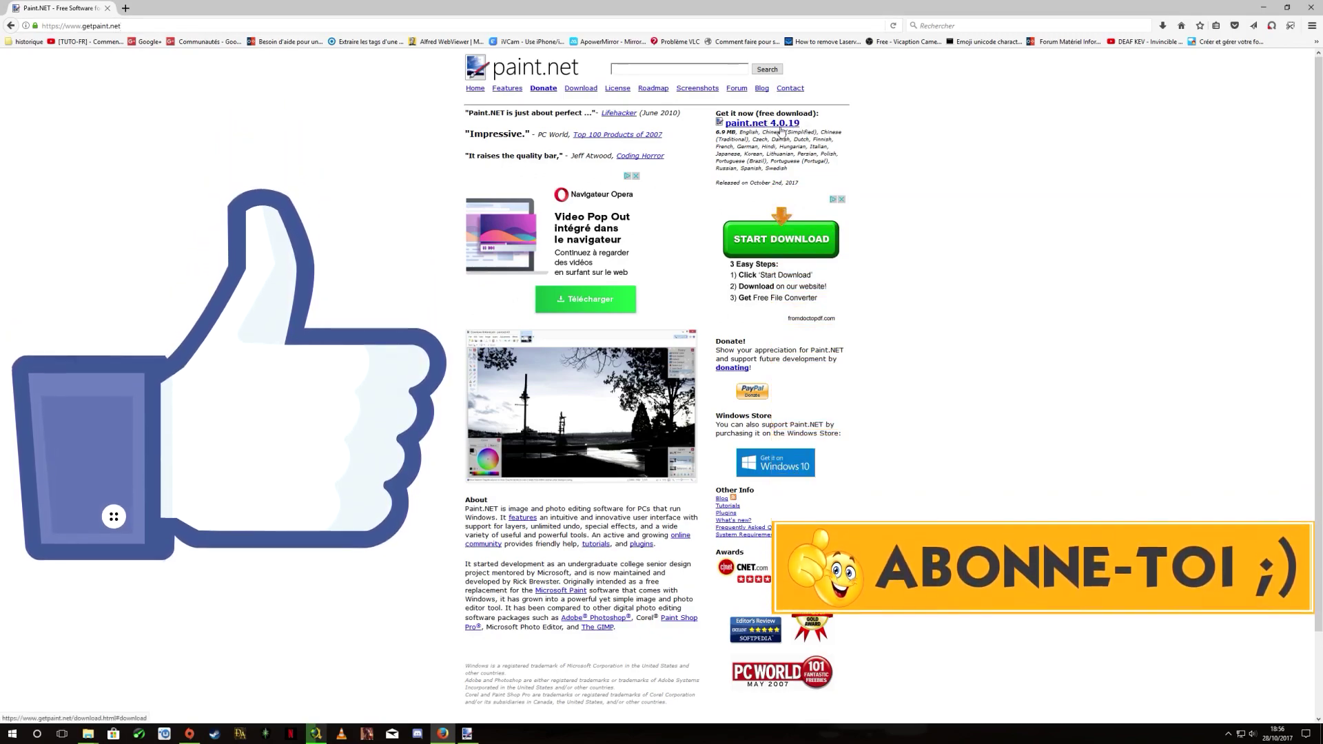
Visit the paint.net 4.0.19 download page and its linked dotPDN site, closing the browser when finished.
{"action": "left_click", "coordinate": [781, 127]}
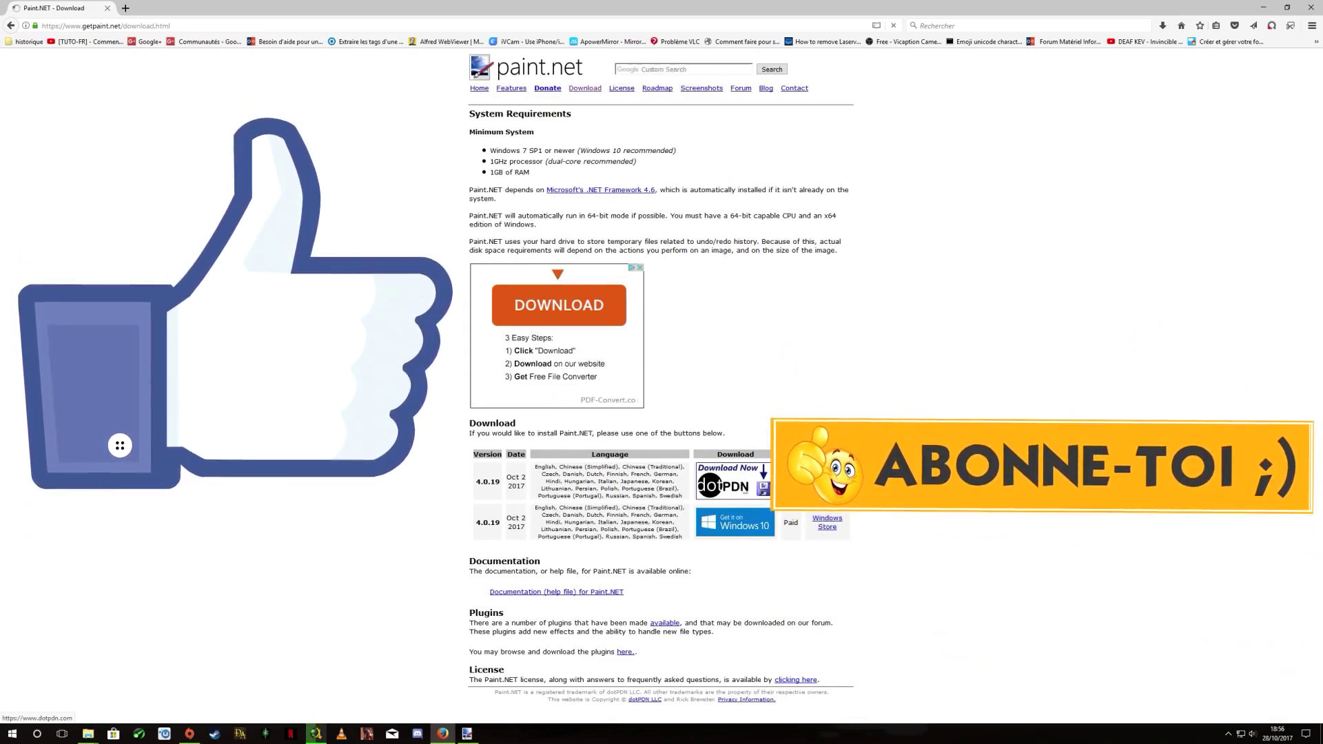
{"action": "left_click", "coordinate": [828, 483]}
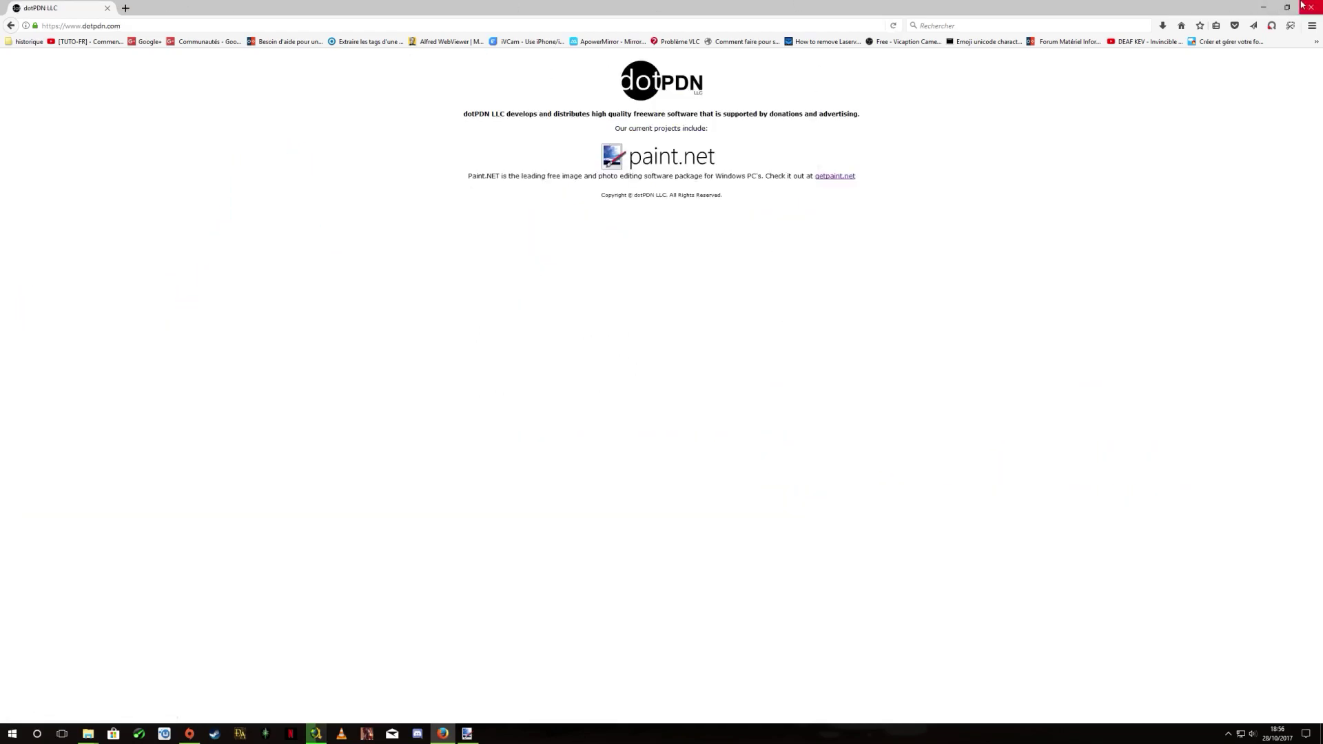
{"action": "left_click", "coordinate": [1312, 5]}
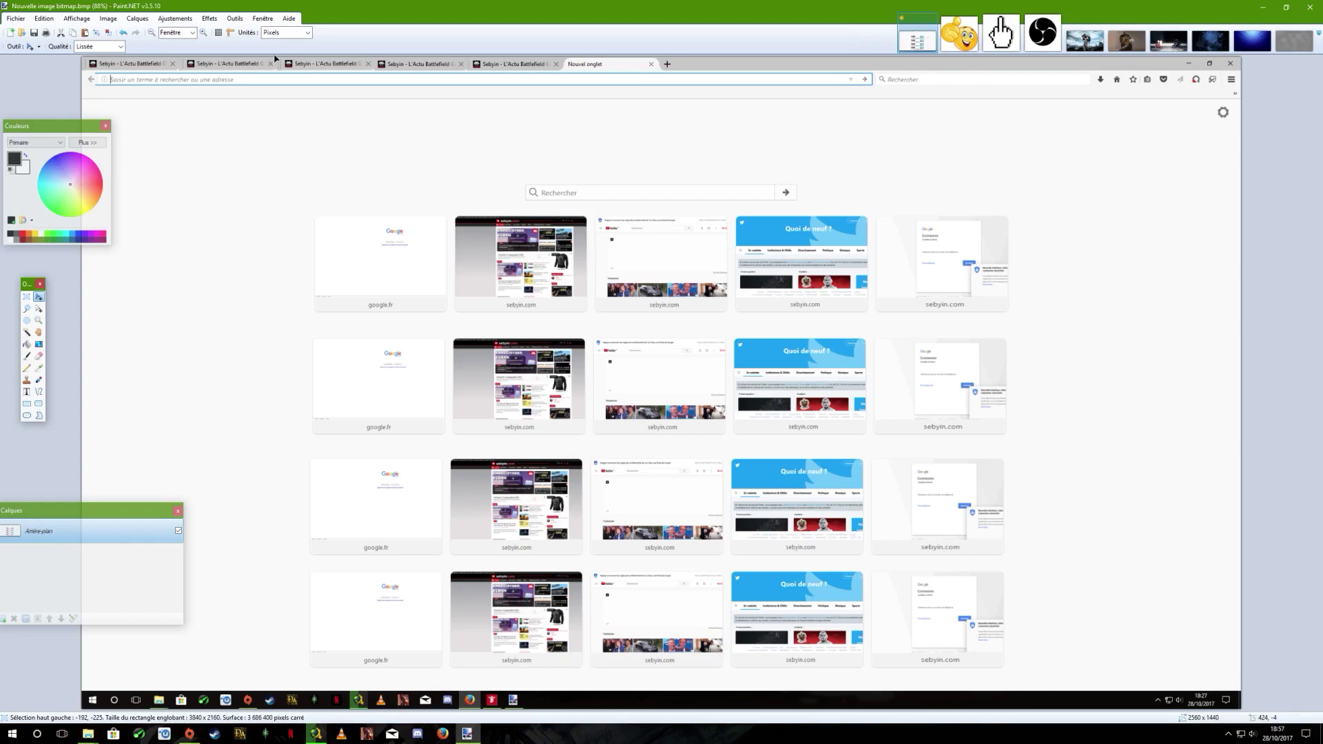
Move the layers window fully into view, and hide and redisplay the colors window.
{"action": "left_click_drag", "start_coordinate": [58, 516], "coordinate": [65, 475]}
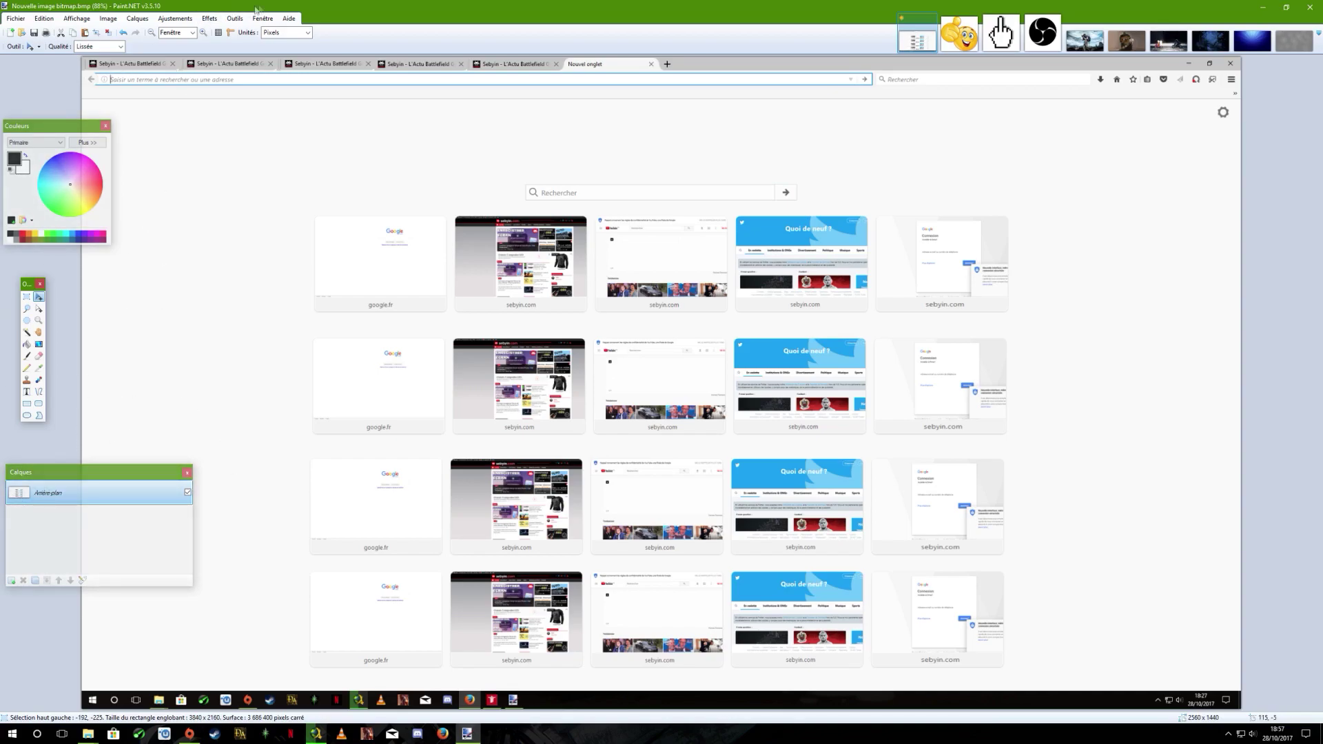
{"action": "left_click", "coordinate": [235, 19]}
{"action": "mouse_move", "coordinate": [264, 19]}
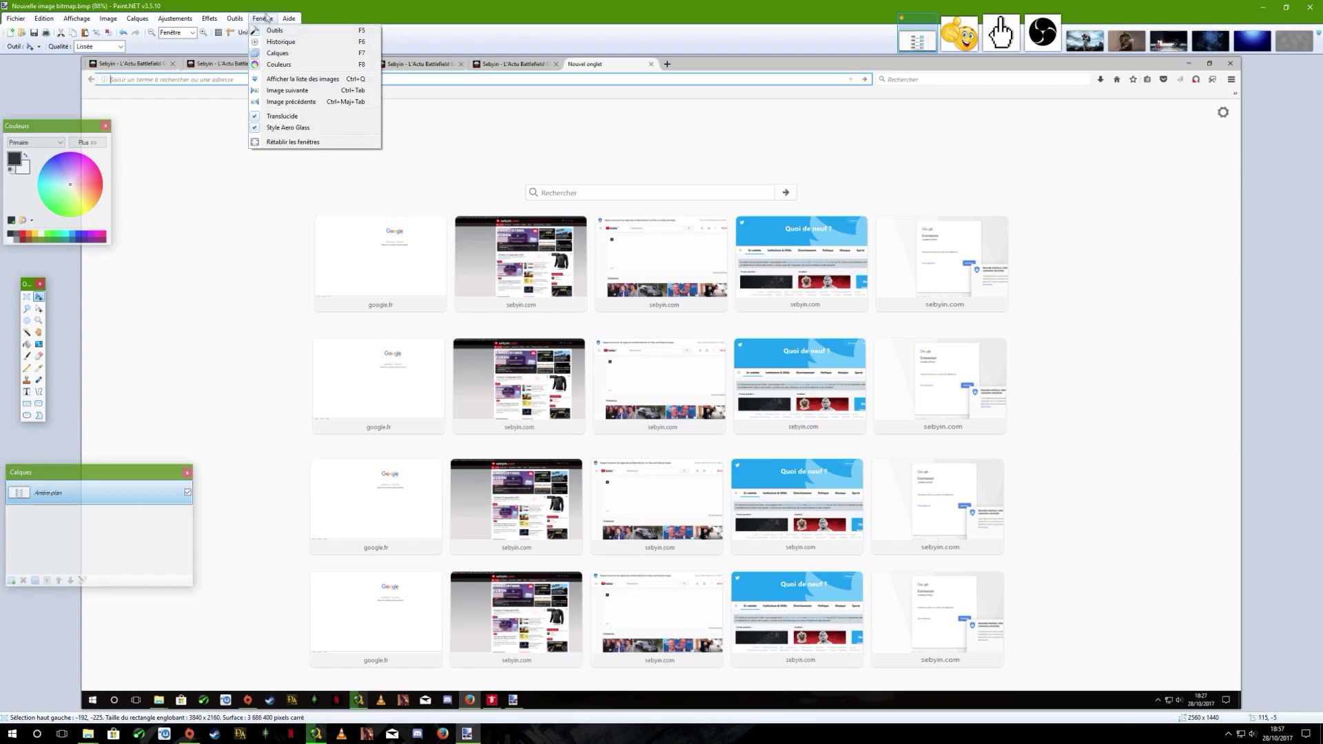
{"action": "left_click", "coordinate": [285, 66]}
{"action": "left_click", "coordinate": [262, 19]}
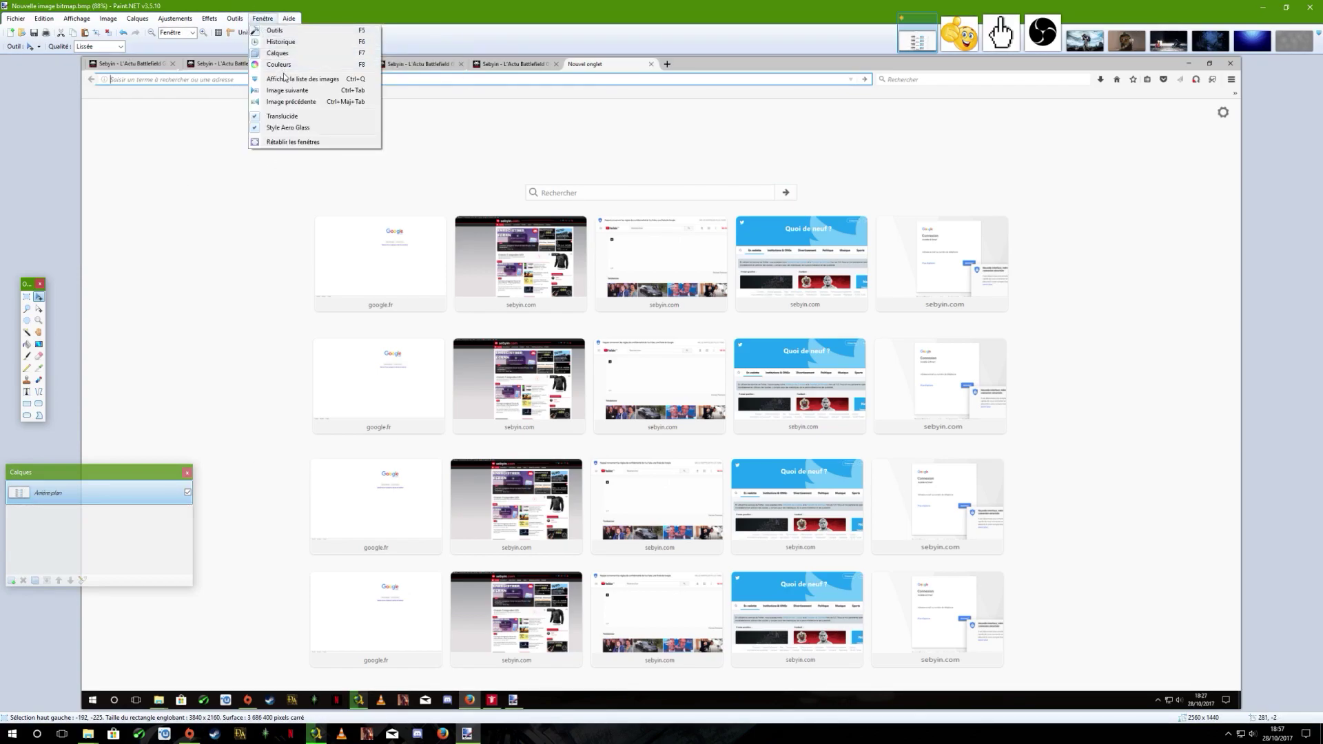
{"action": "left_click", "coordinate": [285, 66]}
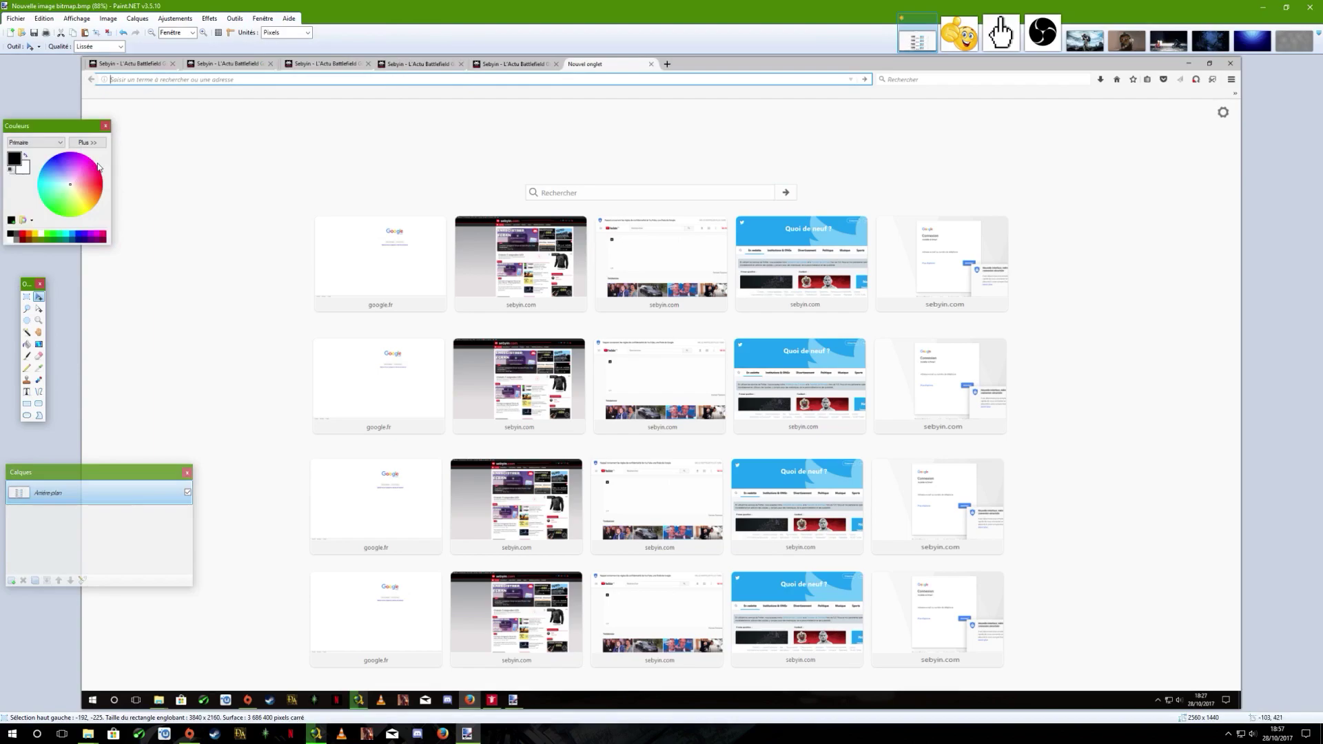
Set the primary color to red and the secondary color to blue-violet.
{"action": "mouse_move", "coordinate": [66, 179]}
{"action": "left_mouse_down"}
{"action": "mouse_move", "coordinate": [71, 206]}
{"action": "mouse_move", "coordinate": [57, 210]}
{"action": "mouse_move", "coordinate": [84, 160]}
{"action": "mouse_move", "coordinate": [76, 179]}
{"action": "left_mouse_up"}
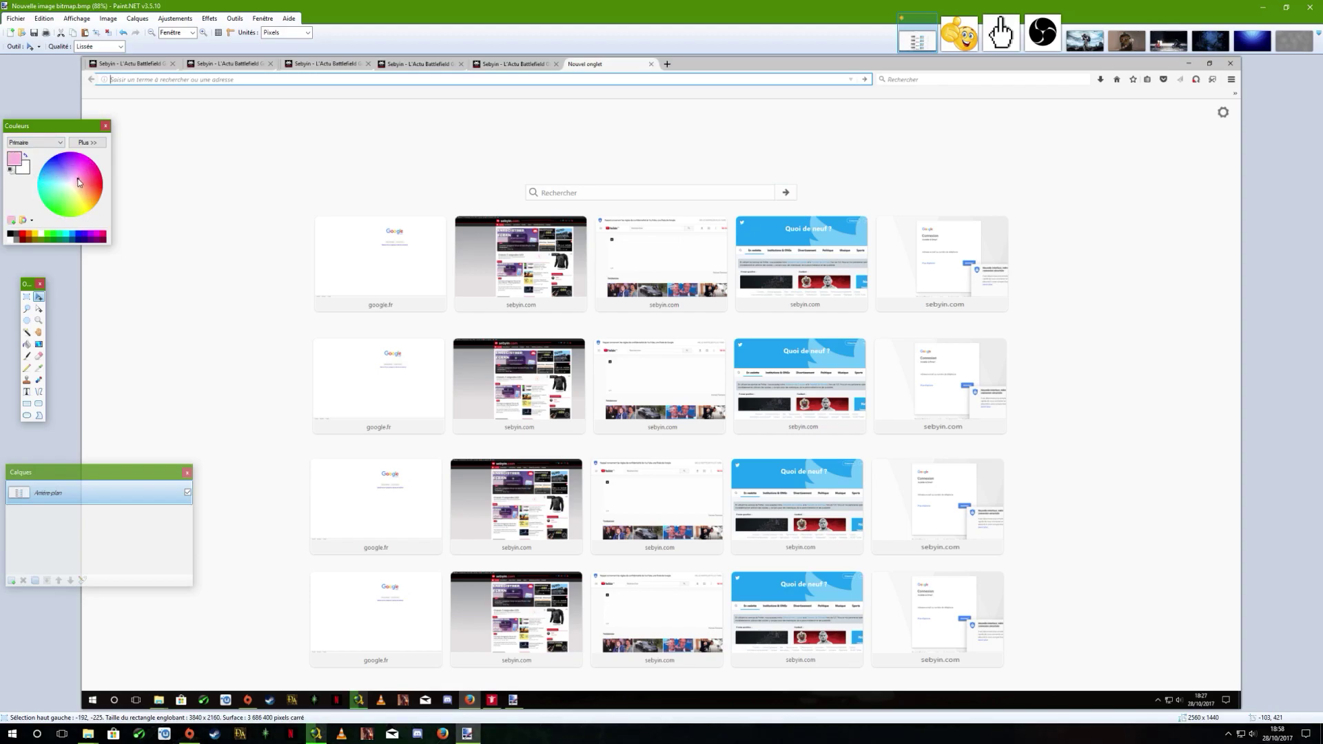
{"action": "left_click", "coordinate": [71, 186]}
{"action": "left_click", "coordinate": [96, 189]}
{"action": "left_click", "coordinate": [57, 143]}
{"action": "left_click", "coordinate": [31, 162]}
{"action": "left_click", "coordinate": [60, 161]}
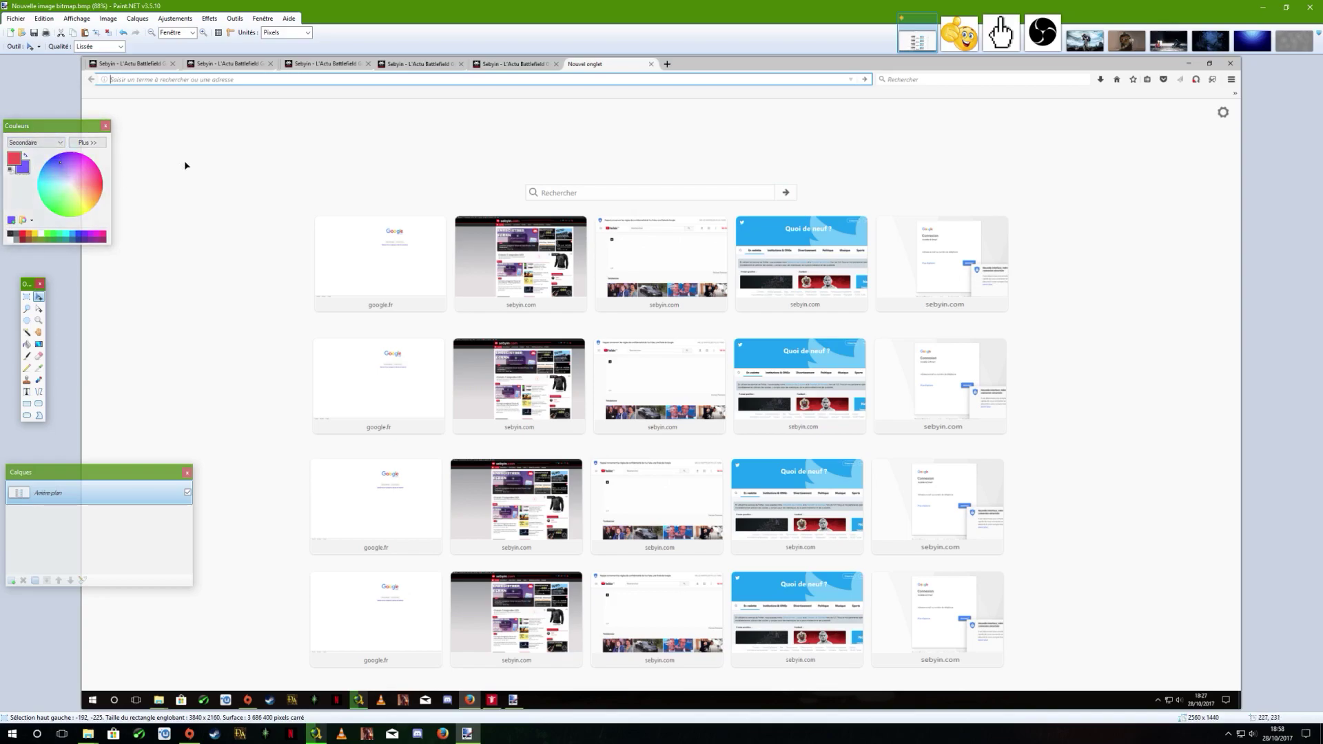
Darken the secondary color to blue 210DDB and sweep its transparency down and back to 255.
{"action": "left_click", "coordinate": [87, 141]}
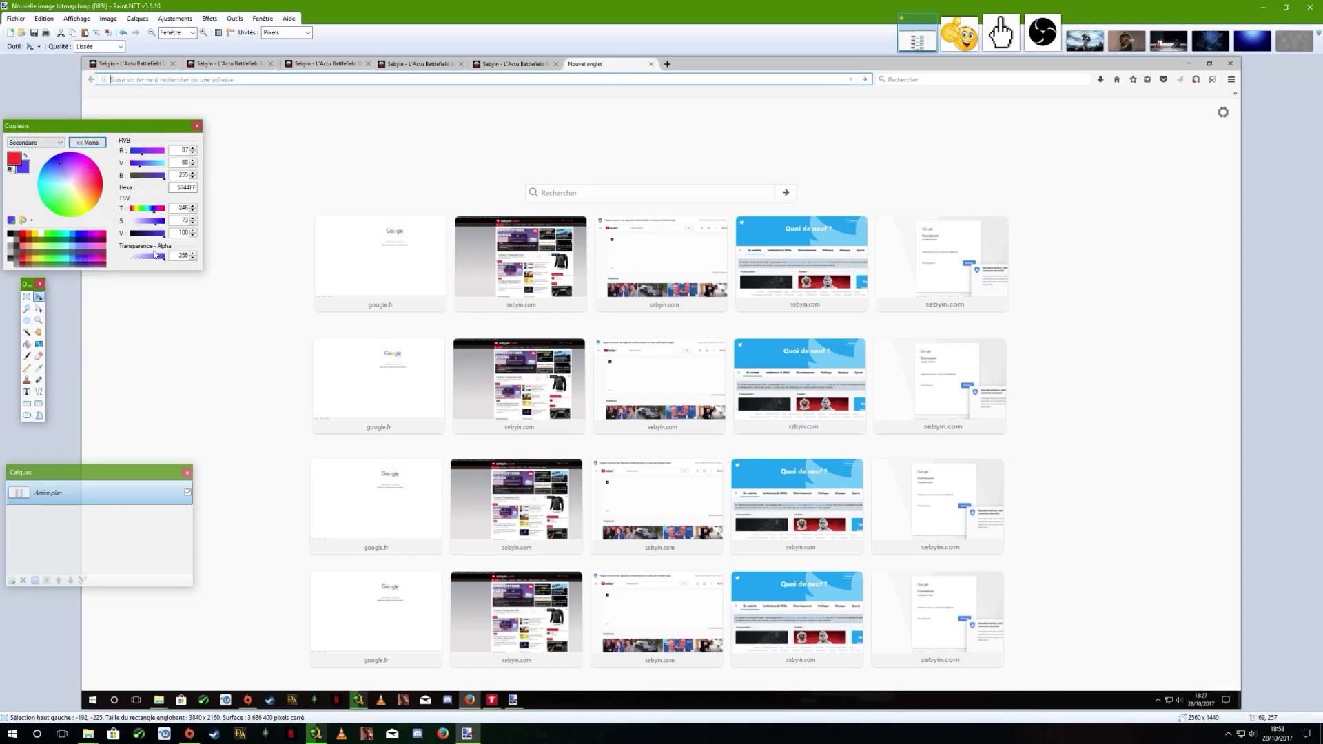
{"action": "mouse_move", "coordinate": [163, 233]}
{"action": "left_mouse_down"}
{"action": "mouse_move", "coordinate": [146, 233]}
{"action": "mouse_move", "coordinate": [161, 239]}
{"action": "left_mouse_up"}
{"action": "left_click_drag", "start_coordinate": [159, 239], "coordinate": [163, 222]}
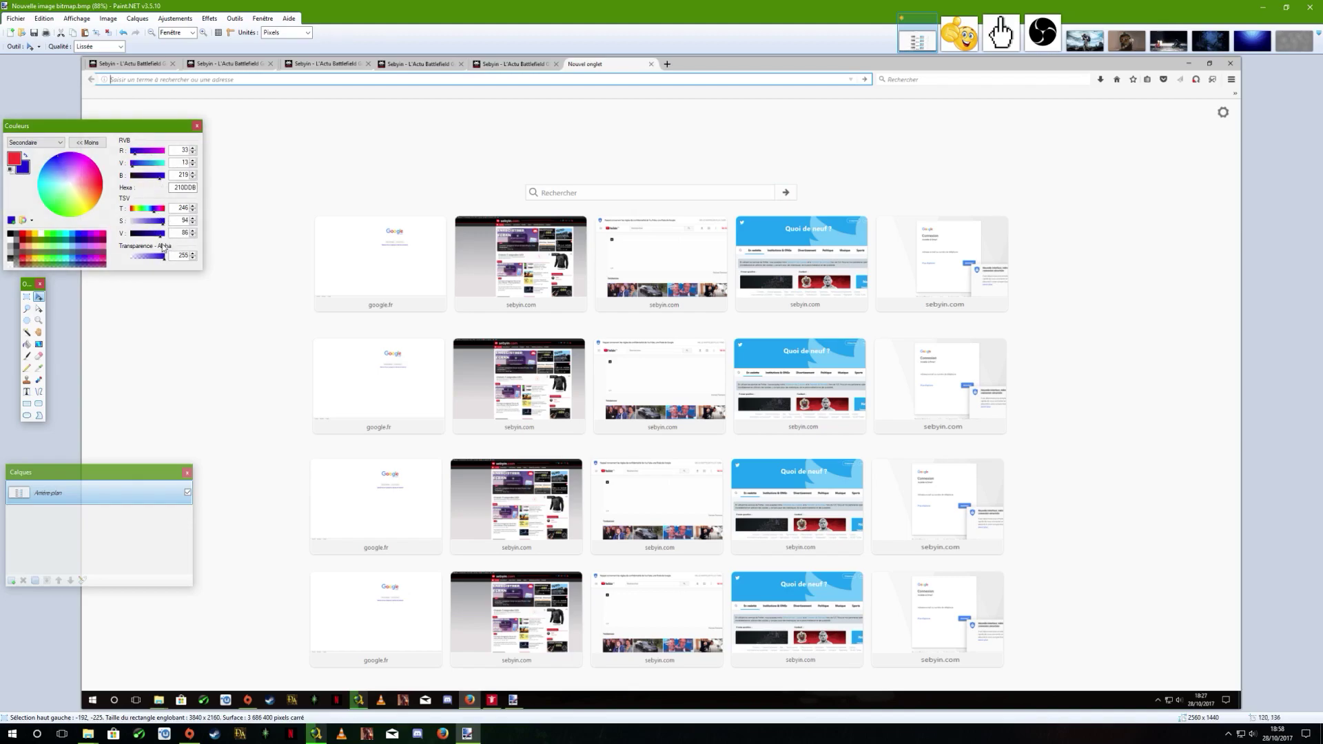
{"action": "mouse_move", "coordinate": [157, 263]}
{"action": "left_mouse_down"}
{"action": "mouse_move", "coordinate": [114, 263]}
{"action": "mouse_move", "coordinate": [130, 262]}
{"action": "left_mouse_up"}
{"action": "left_click_drag", "start_coordinate": [131, 260], "coordinate": [167, 260]}
{"action": "left_click", "coordinate": [94, 144]}
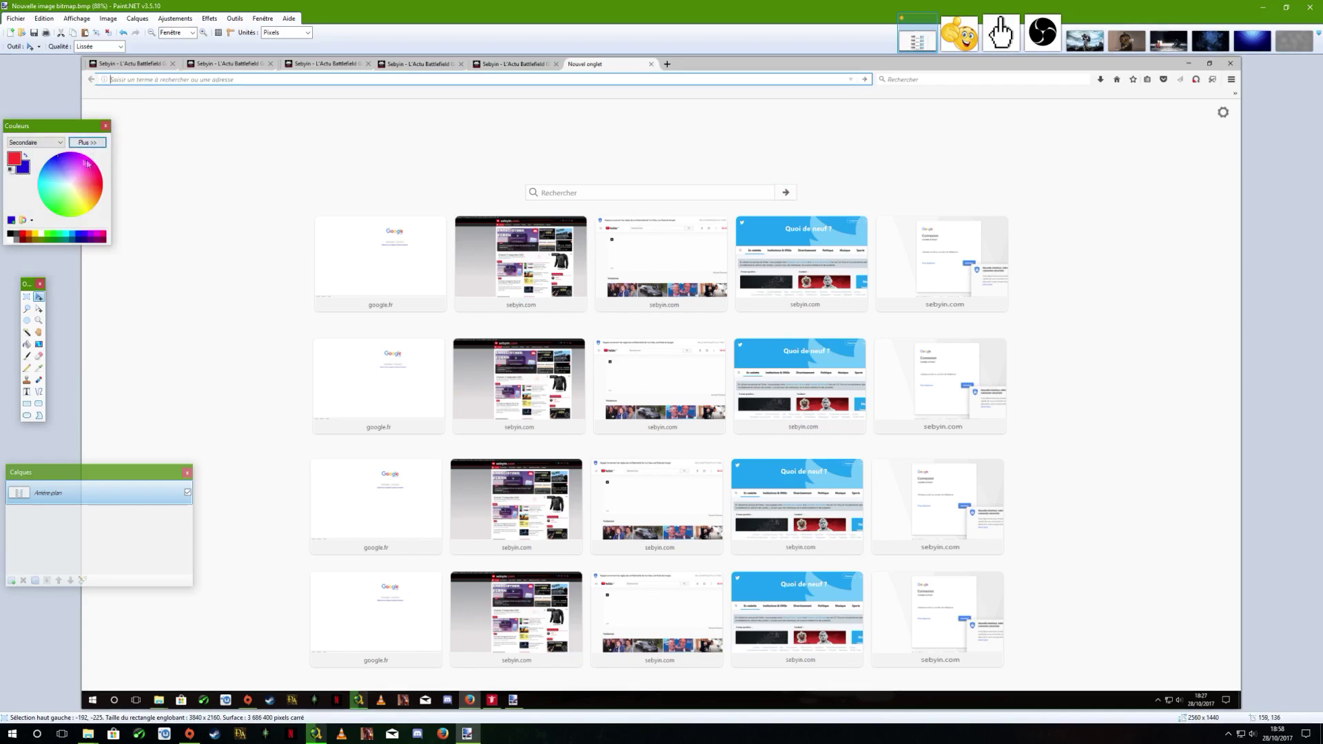
Reset the secondary color to white and make the primary color the active one.
{"action": "left_click", "coordinate": [28, 172]}
{"action": "left_click", "coordinate": [48, 143]}
{"action": "left_click", "coordinate": [34, 152]}
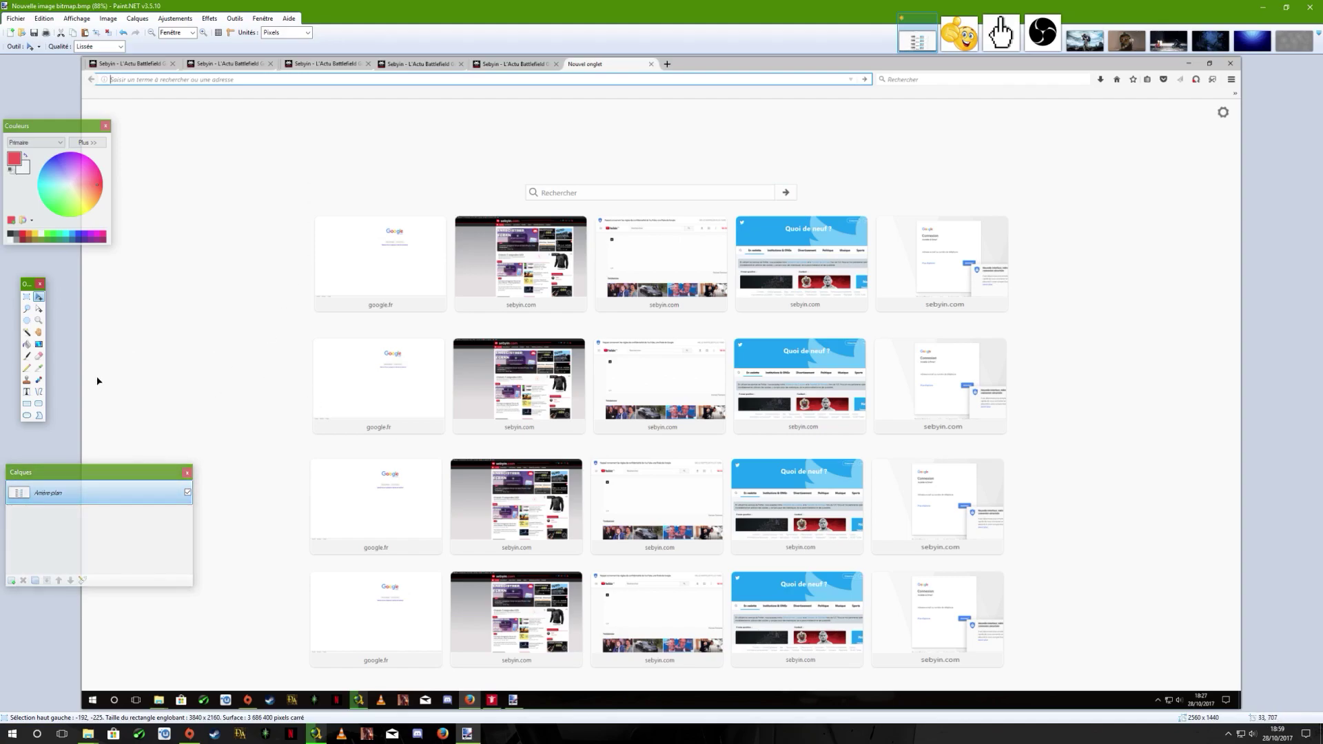
Add a new layer to the browser screenshot image and select the entire OBS logo image.
{"action": "left_click", "coordinate": [149, 20]}
{"action": "left_click", "coordinate": [168, 29]}
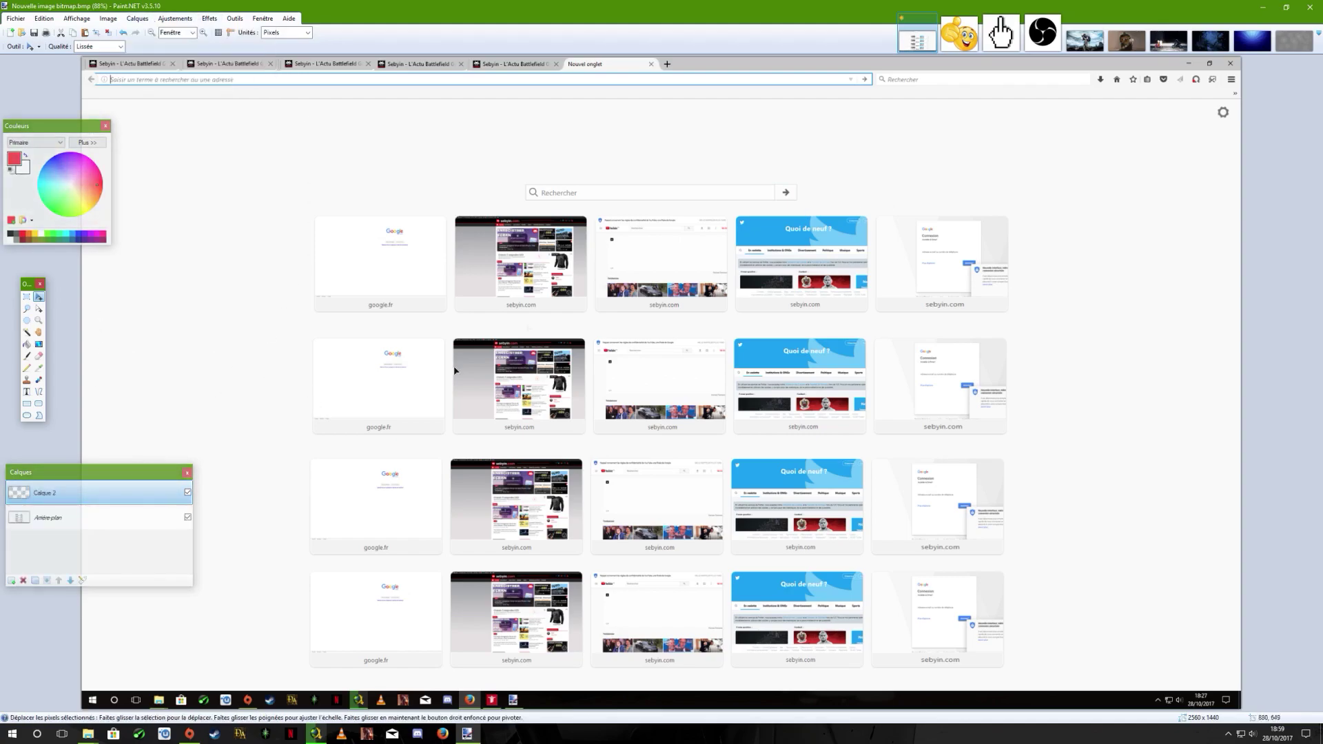
{"action": "left_click", "coordinate": [1043, 38]}
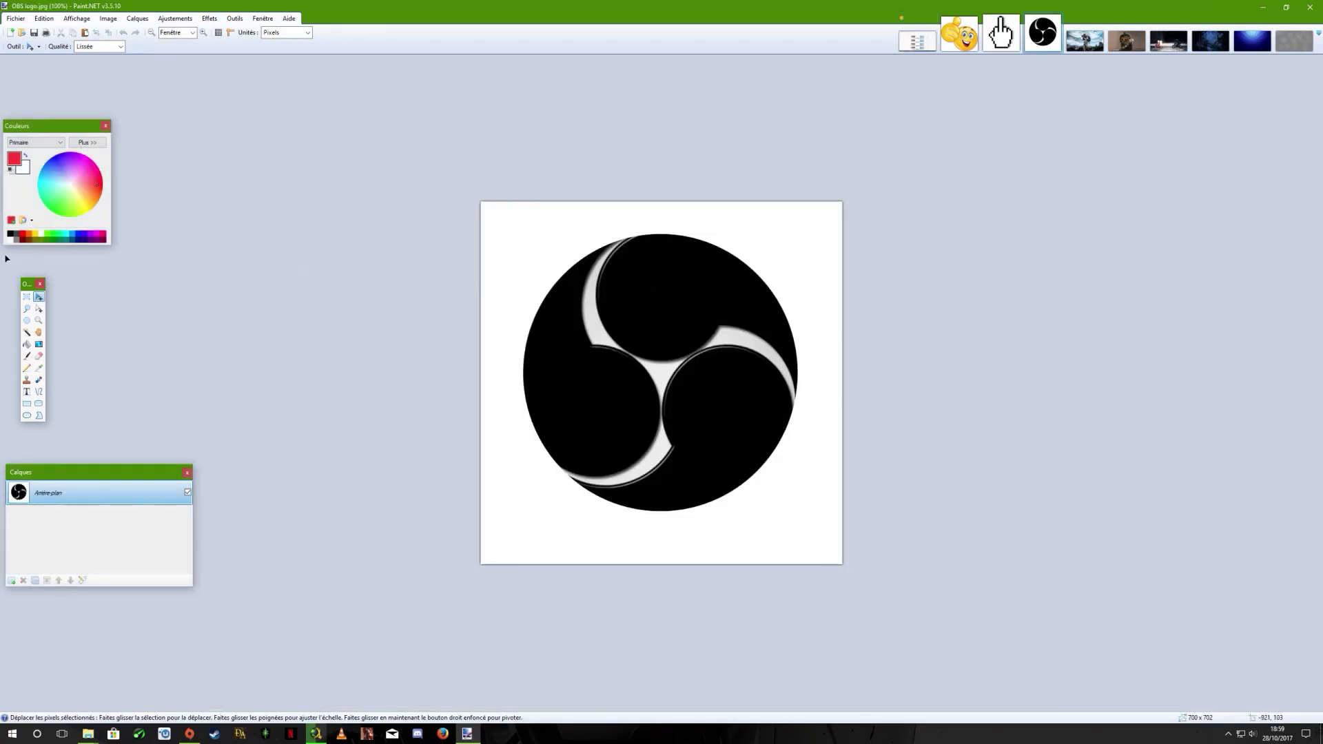
{"action": "left_click", "coordinate": [27, 296]}
{"action": "key", "text": "ctrl+a"}
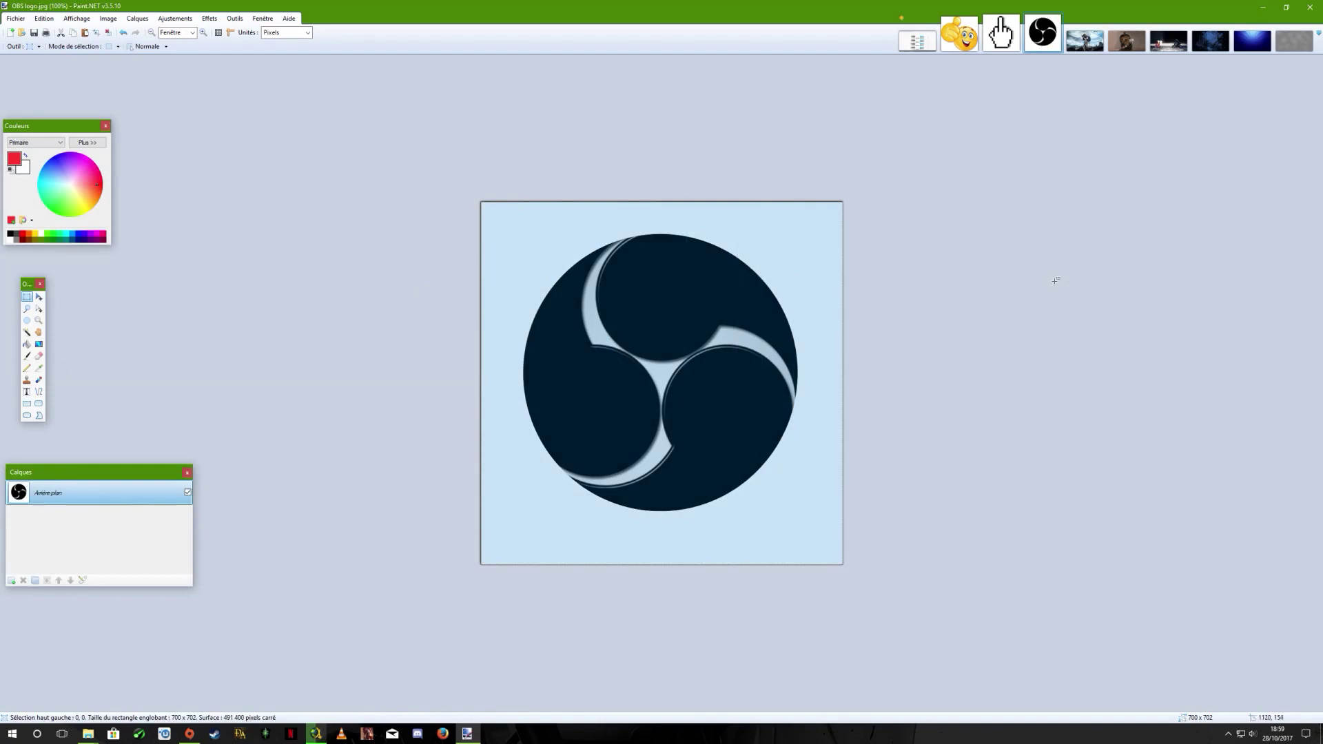
View the properties of layer Calque 2 in the browser screenshot image and close them.
{"action": "left_click", "coordinate": [916, 38]}
{"action": "double_click", "coordinate": [43, 493]}
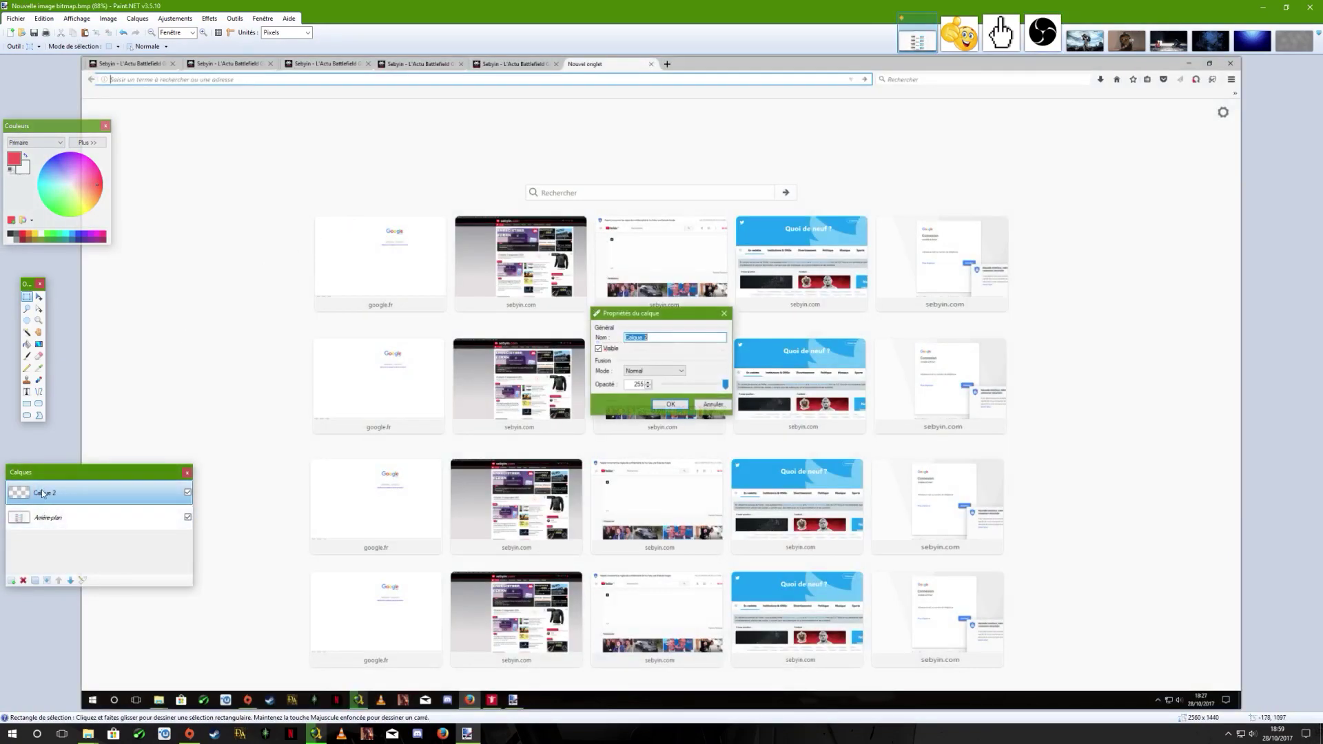
{"action": "left_click", "coordinate": [670, 404]}
{"action": "left_click", "coordinate": [730, 371]}
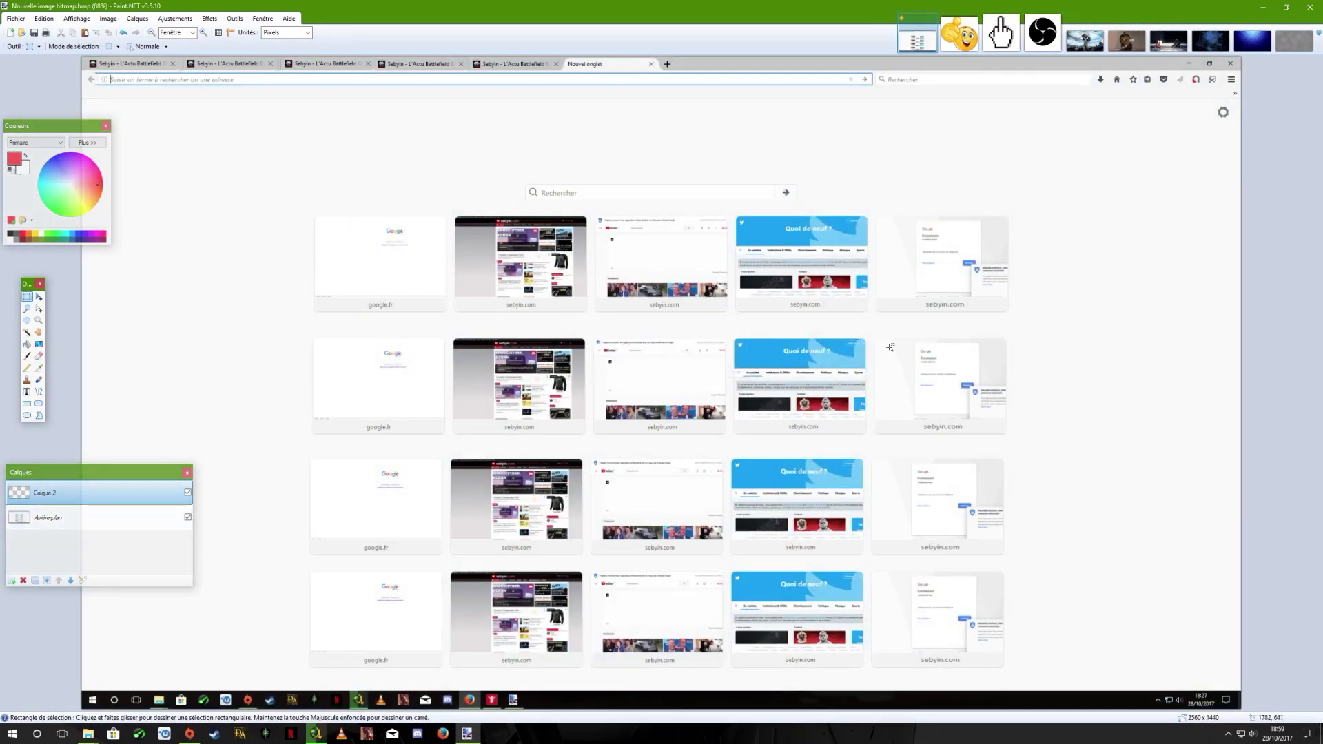
Paste the OBS logo onto Calque 2 of the browser screenshot, place it at about 994, 192, and deselect it.
{"action": "left_click", "coordinate": [1041, 35]}
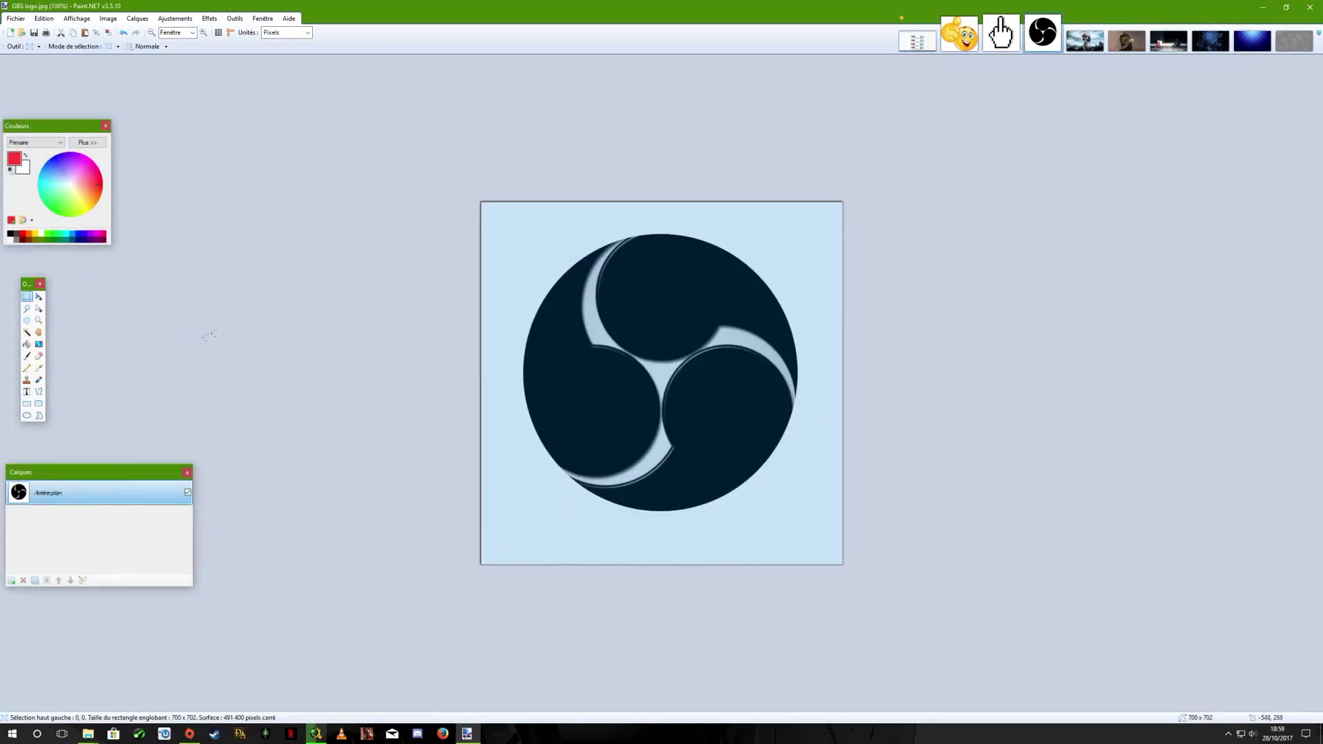
{"action": "left_click", "coordinate": [917, 38]}
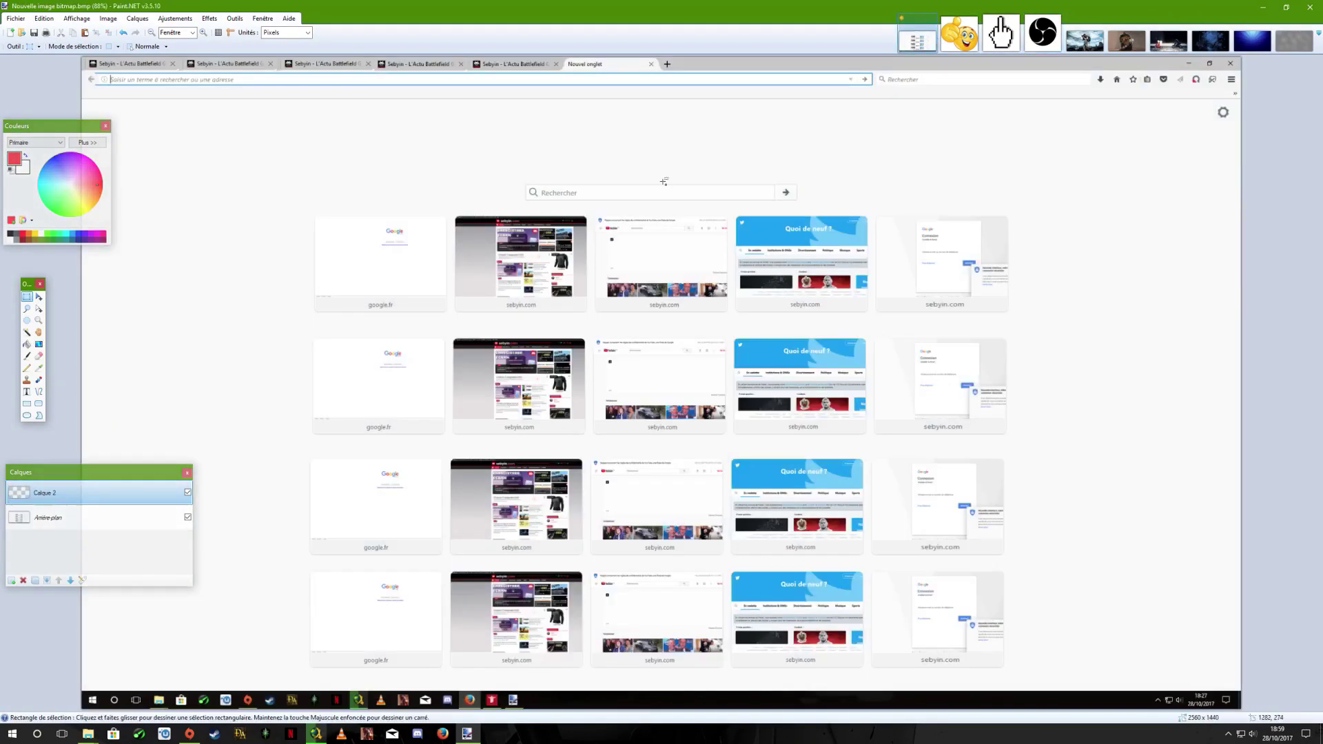
{"action": "key", "text": "ctrl+v"}
{"action": "left_click_drag", "start_coordinate": [376, 211], "coordinate": [672, 279]}
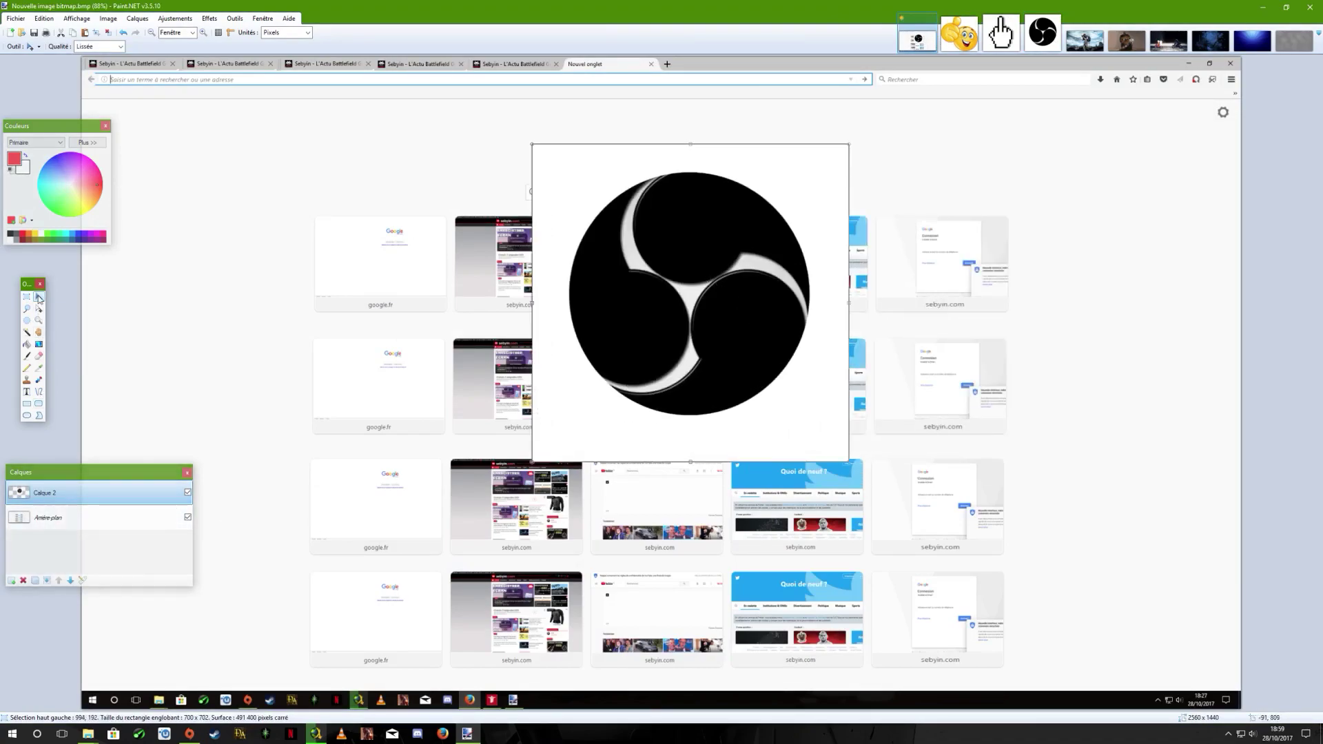
{"action": "key", "text": "s"}
{"action": "left_click", "coordinate": [233, 477]}
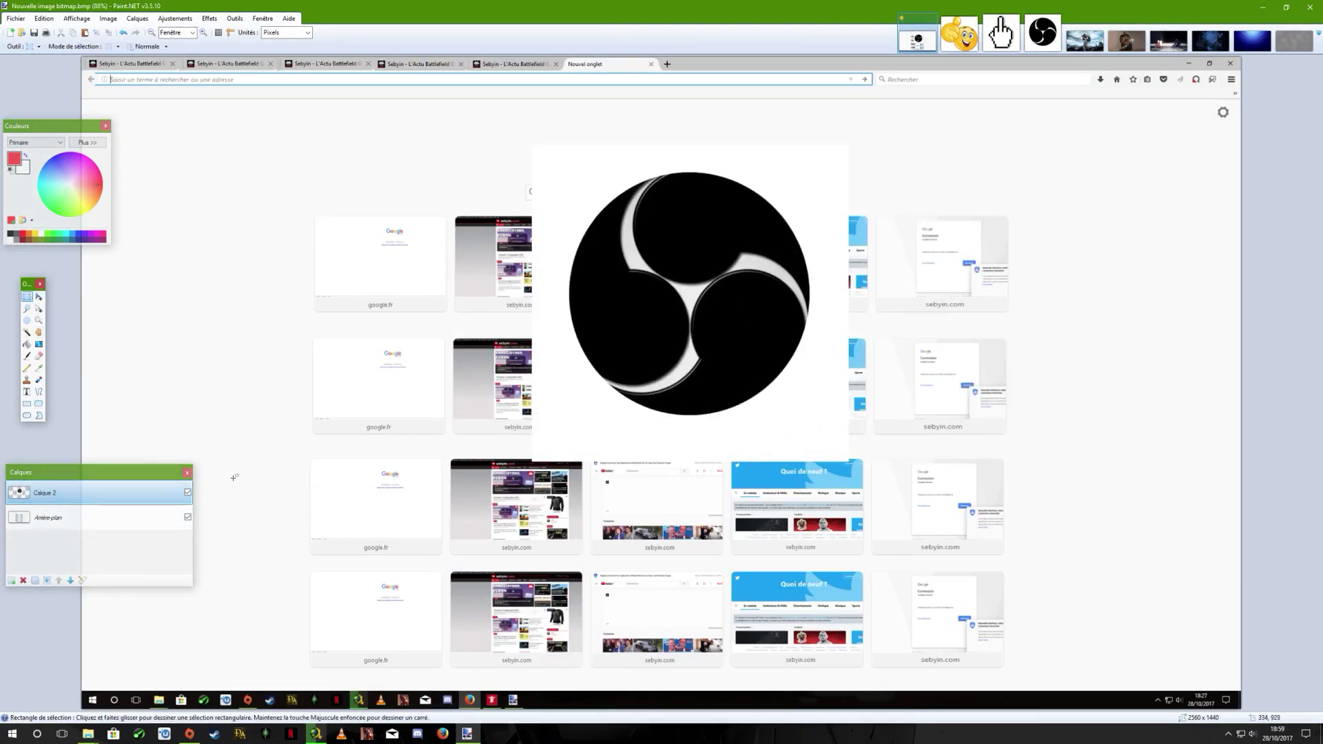
Hide and redisplay Calque 2, and try deleting a rectangular area from the background layer, undoing the deletion.
{"action": "left_click", "coordinate": [188, 492]}
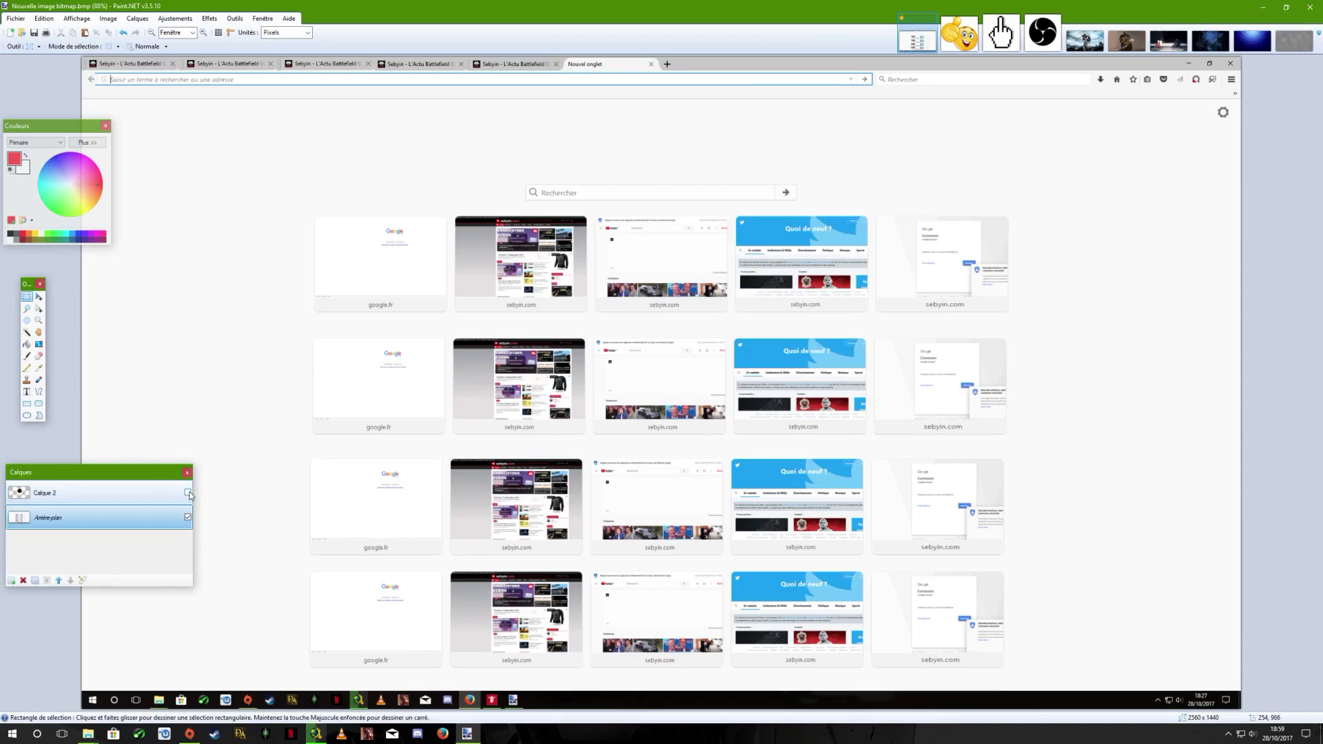
{"action": "left_click", "coordinate": [189, 493]}
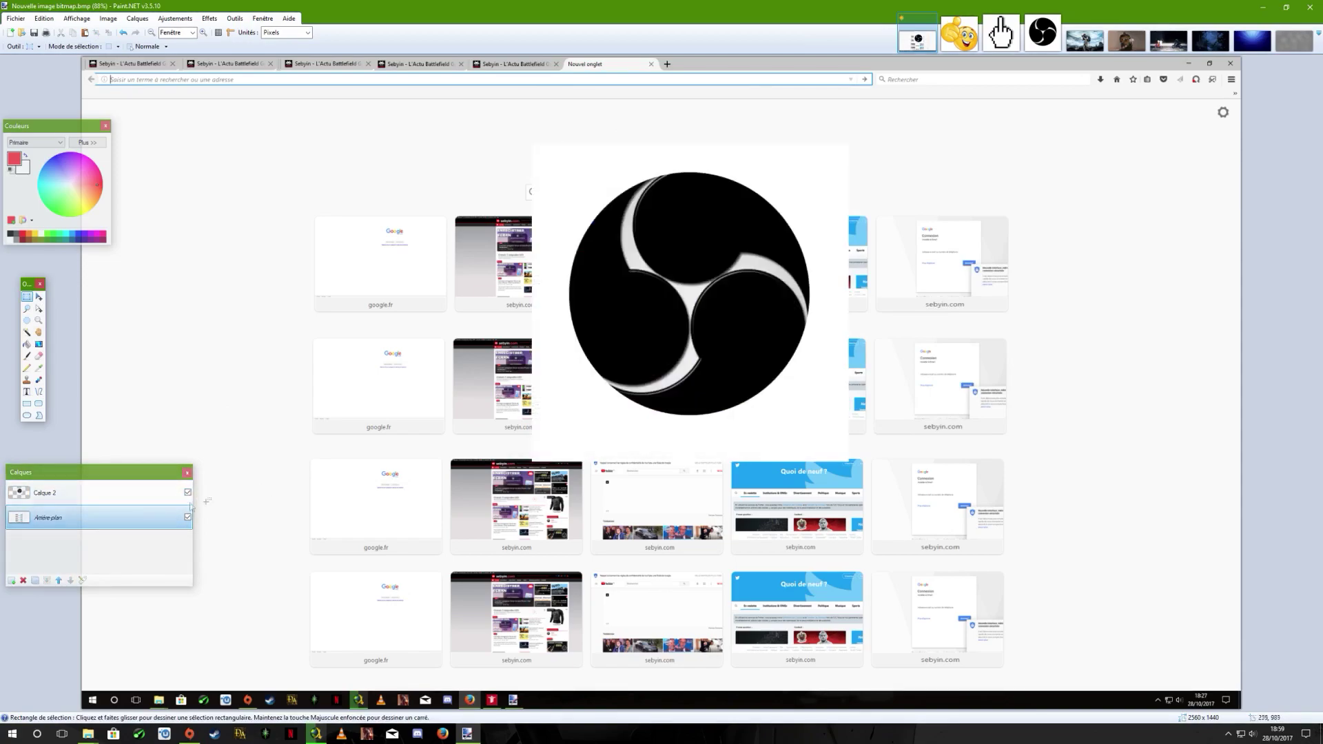
{"action": "left_click_drag", "start_coordinate": [486, 416], "coordinate": [597, 512]}
{"action": "key", "text": "Delete"}
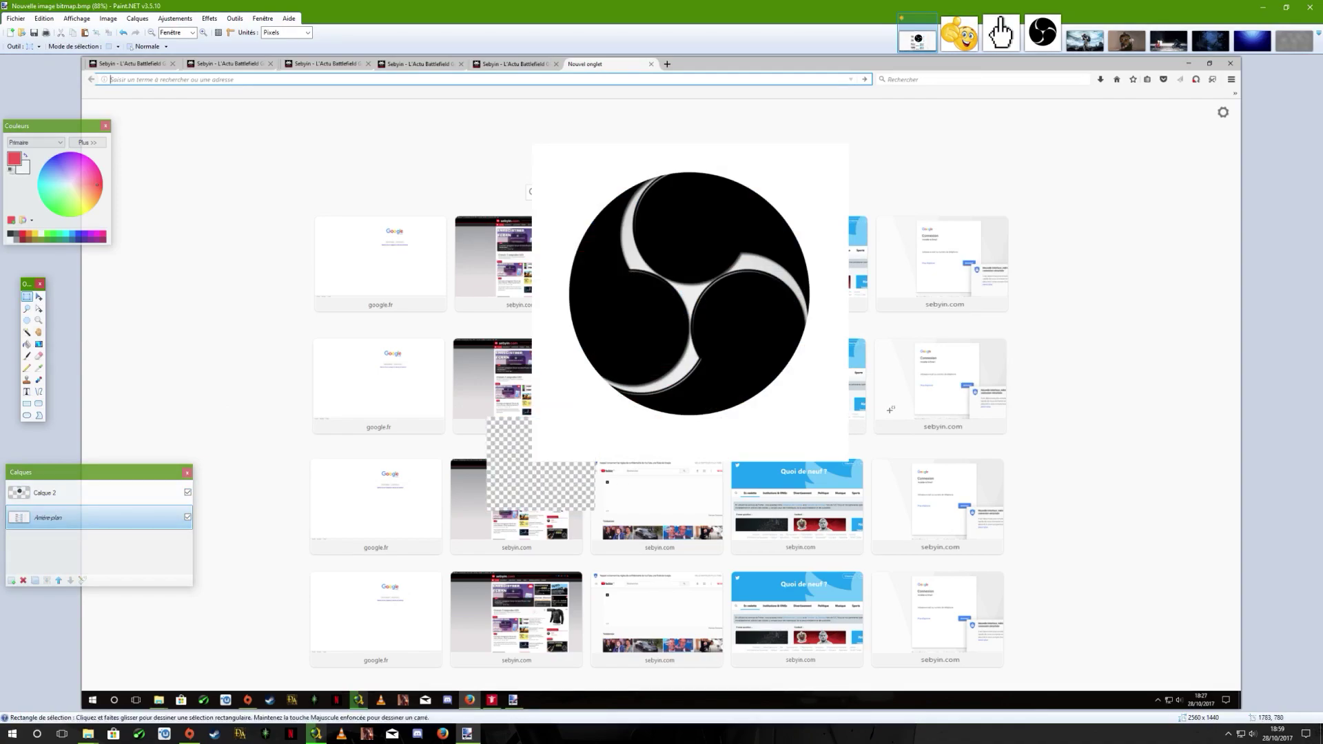
{"action": "left_click", "coordinate": [124, 32]}
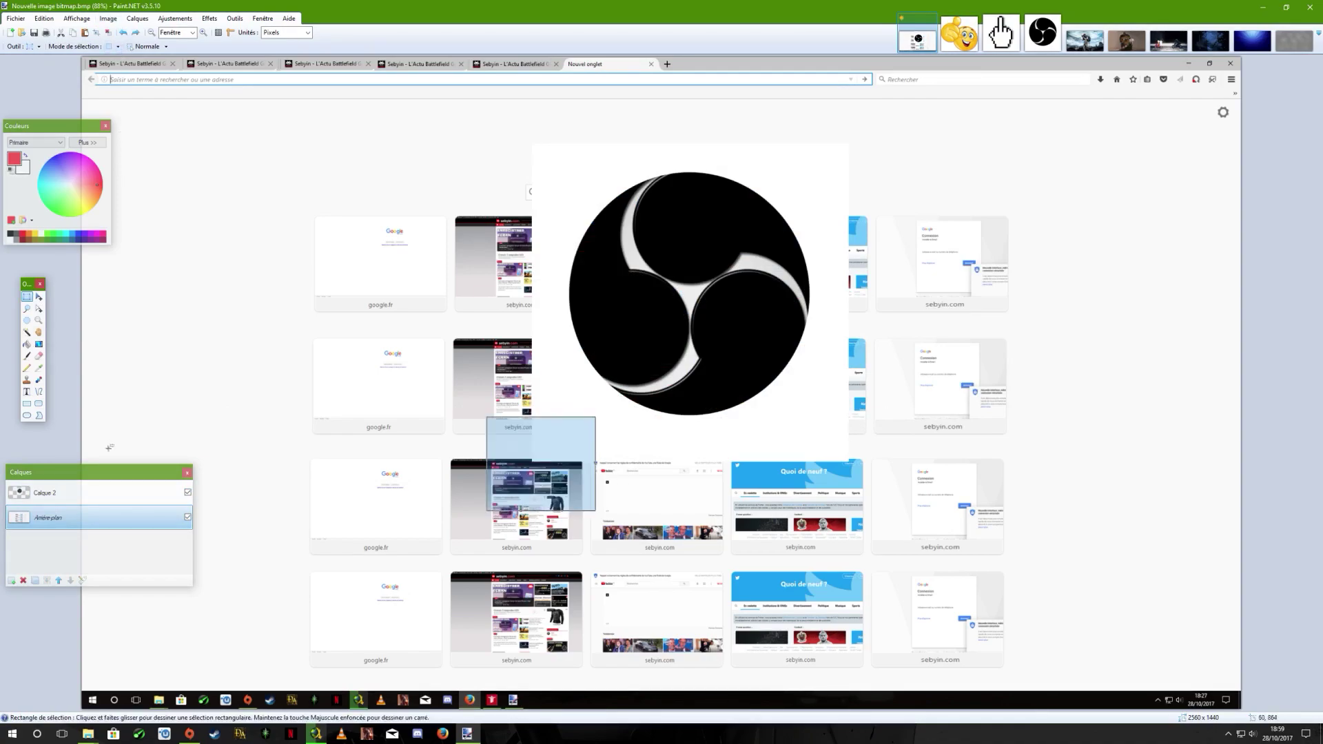
Delete rectangular areas from the lower and right edges of the logo's white margin on Calque 2.
{"action": "left_click", "coordinate": [45, 492]}
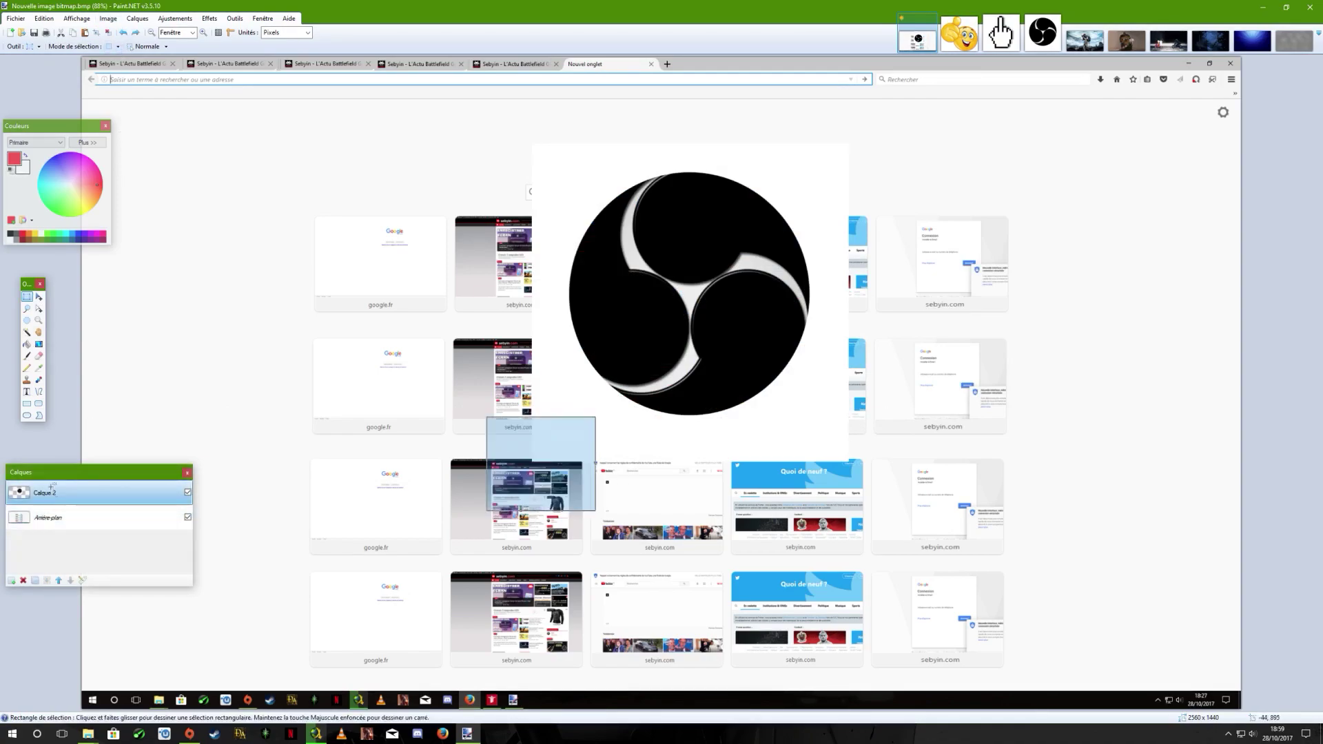
{"action": "left_click", "coordinate": [256, 458]}
{"action": "left_click_drag", "start_coordinate": [503, 436], "coordinate": [601, 505]}
{"action": "key", "text": "Delete"}
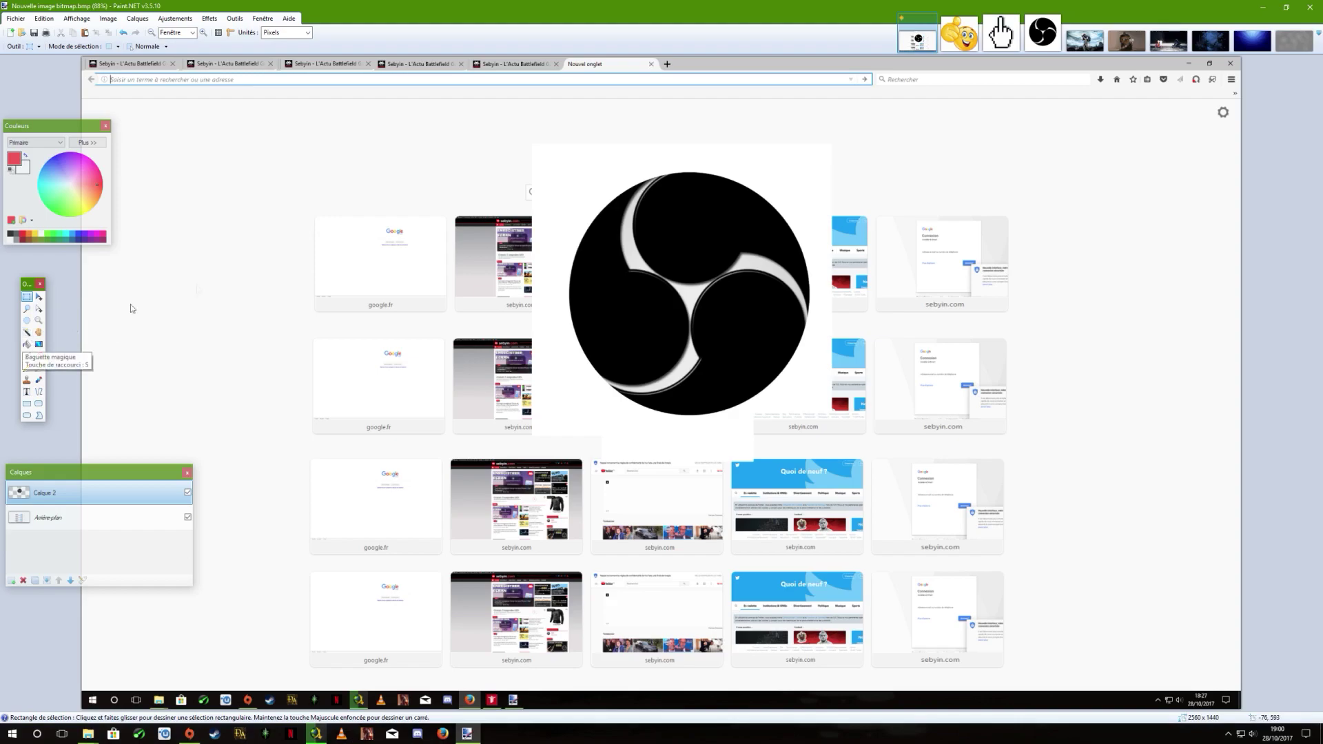
Select the white background around the logo in OBS logo.jpg with the Magic Wand.
{"action": "left_click", "coordinate": [1043, 32]}
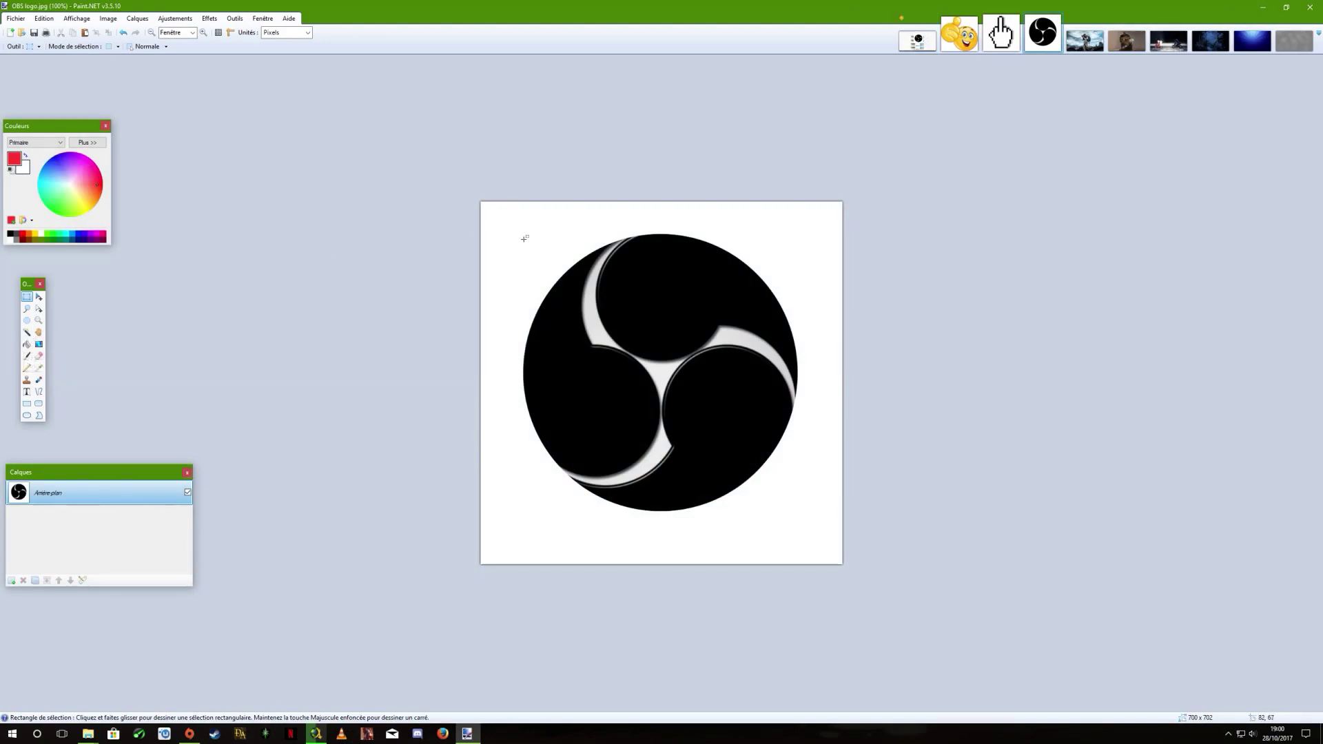
{"action": "left_click", "coordinate": [27, 332]}
{"action": "left_click", "coordinate": [525, 236]}
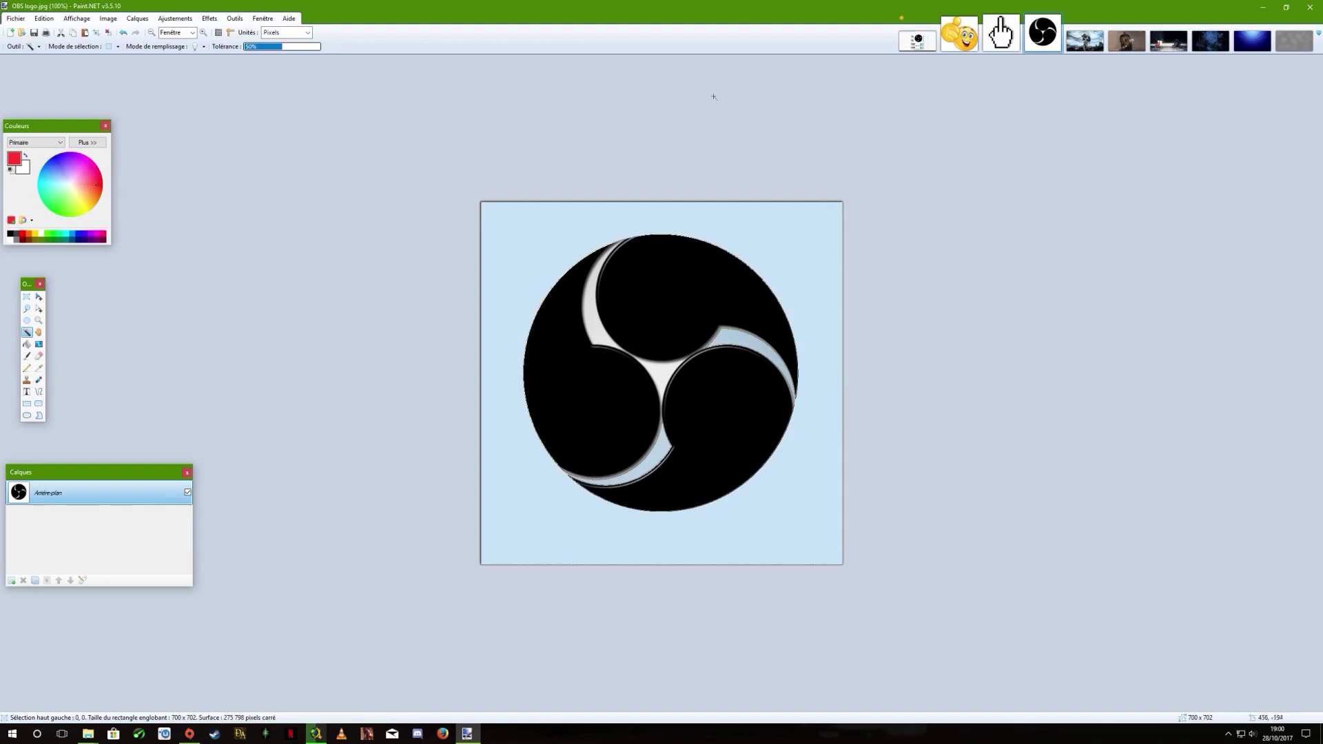
Set the primary color's alpha to 0 and fill the selected logo background with it to make it transparent.
{"action": "left_click", "coordinate": [102, 142]}
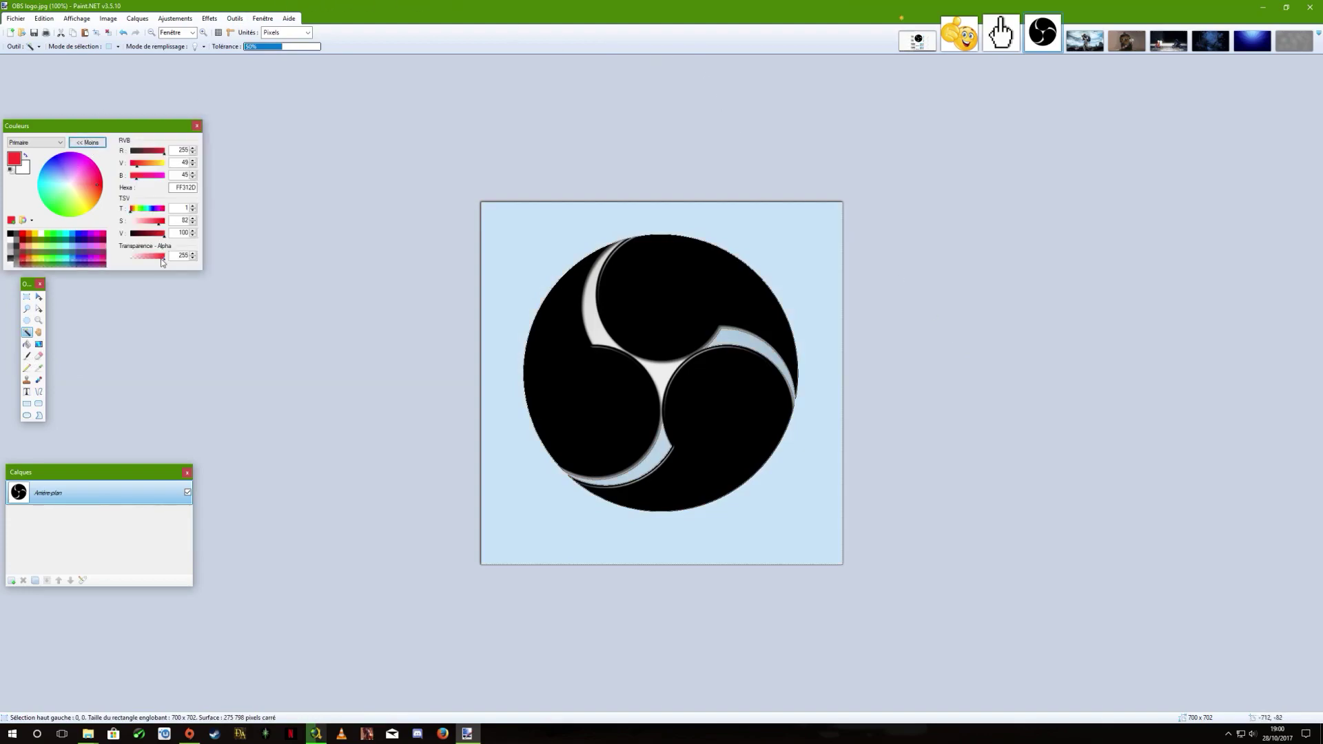
{"action": "left_click_drag", "start_coordinate": [165, 263], "coordinate": [126, 266]}
{"action": "left_click", "coordinate": [44, 18]}
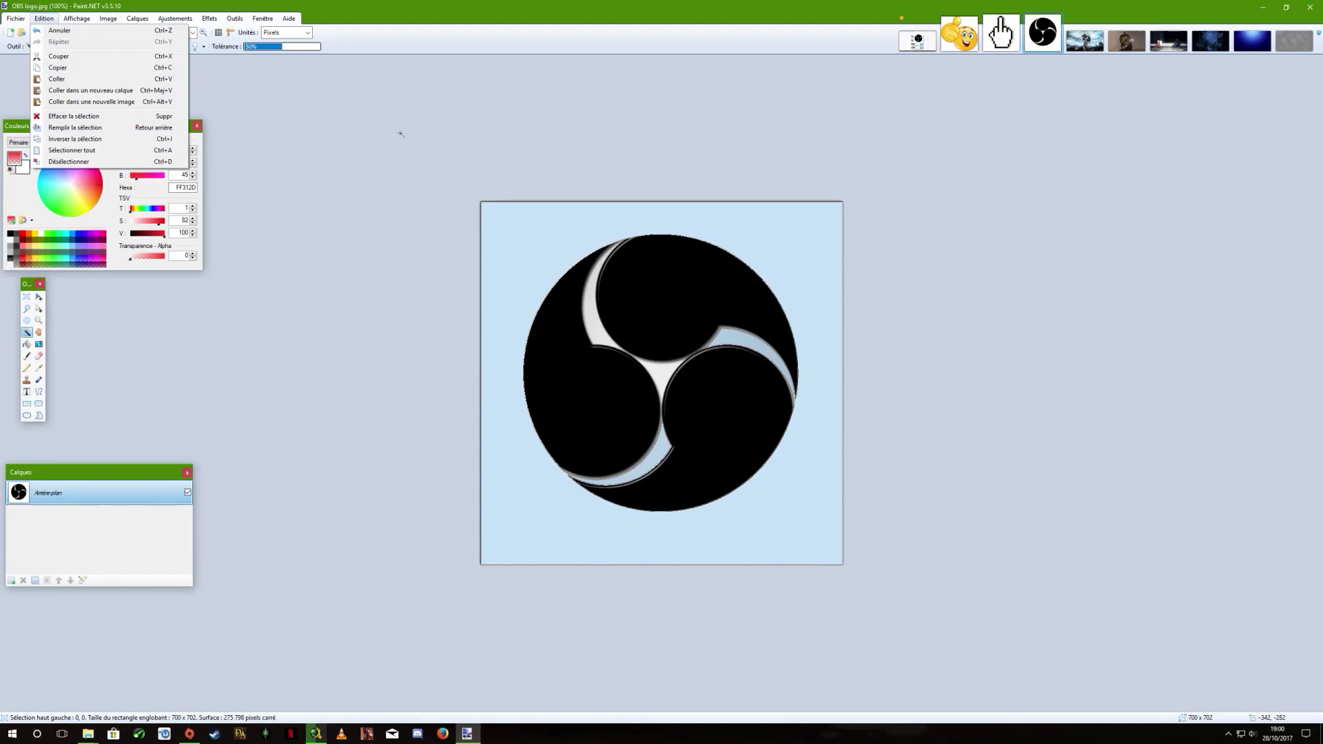
{"action": "left_click", "coordinate": [113, 127]}
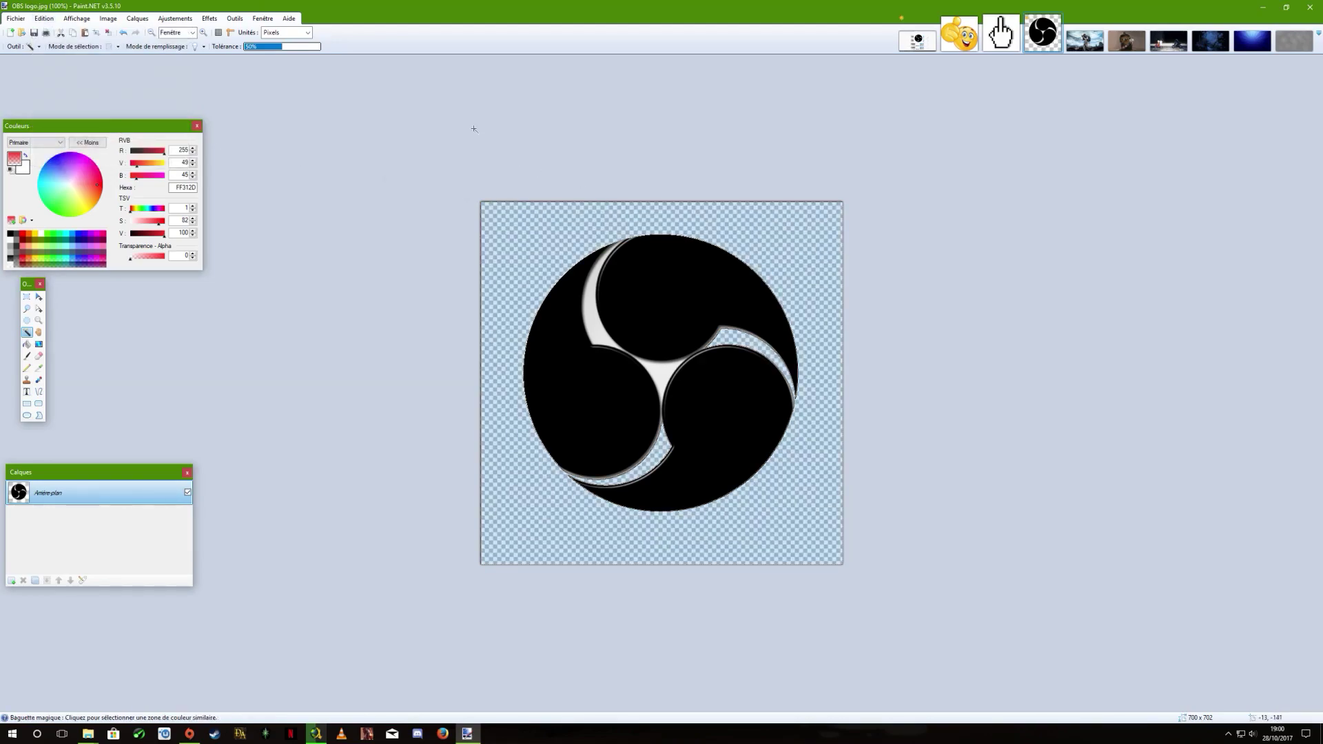
{"action": "left_click", "coordinate": [26, 296]}
{"action": "left_click_drag", "start_coordinate": [483, 244], "coordinate": [486, 243]}
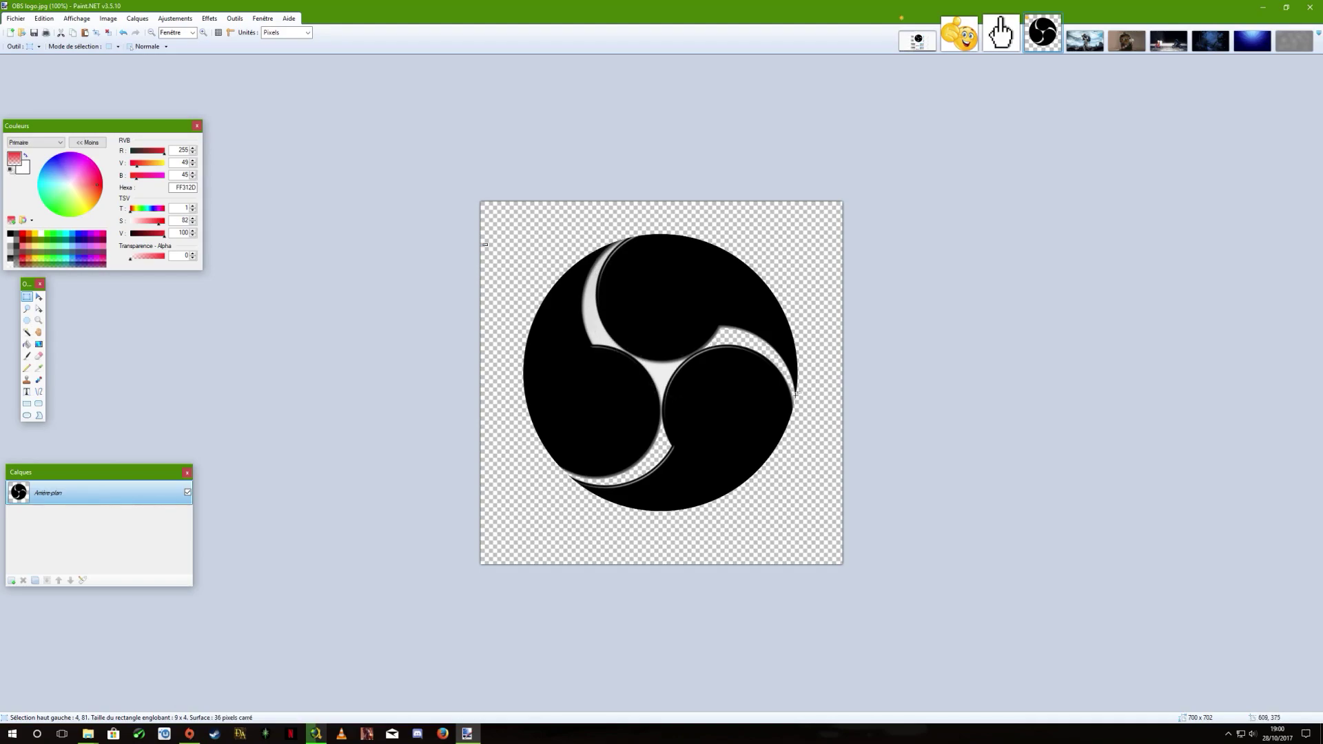
{"action": "left_click", "coordinate": [122, 33]}
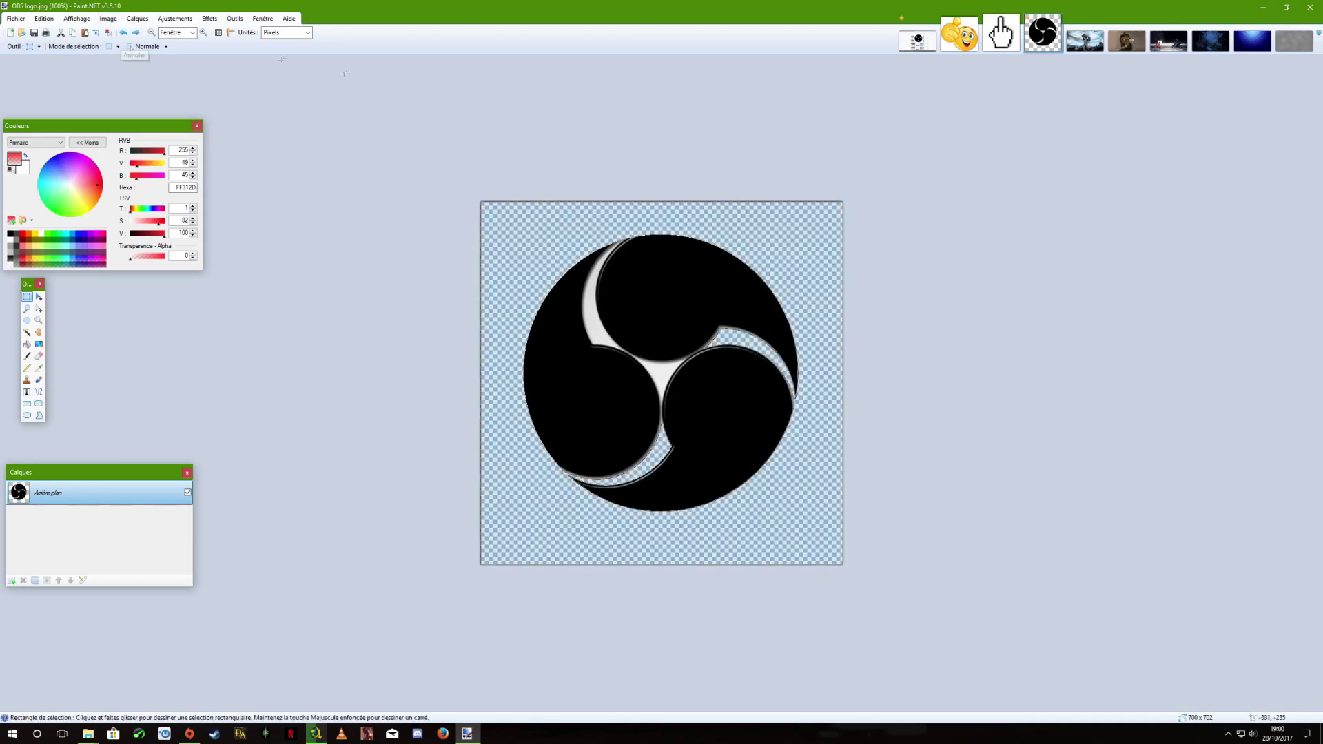
Undo the transparent fill and the background selection in OBS logo.jpg.
{"action": "left_click", "coordinate": [123, 32]}
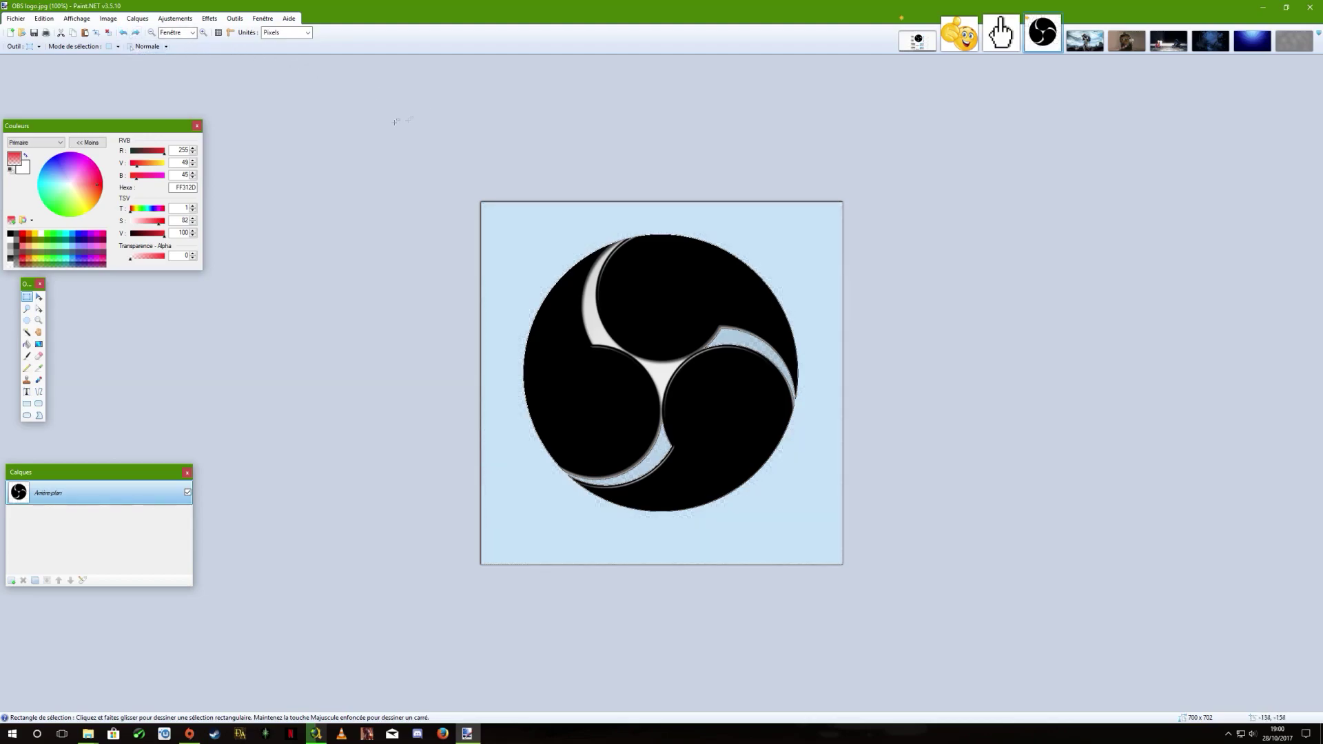
{"action": "left_click", "coordinate": [122, 32]}
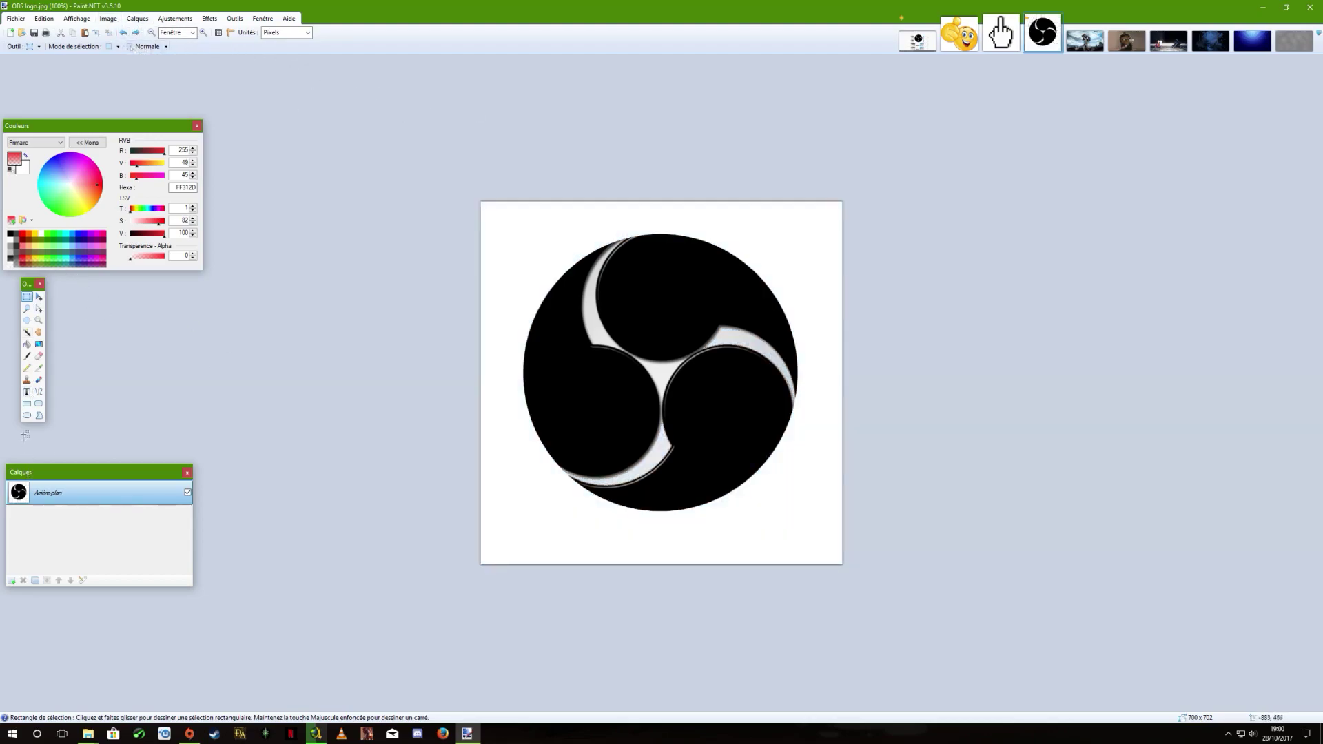
Select the white background around the logo with the Magic Wand, trying a lower tolerance.
{"action": "left_click", "coordinate": [27, 332]}
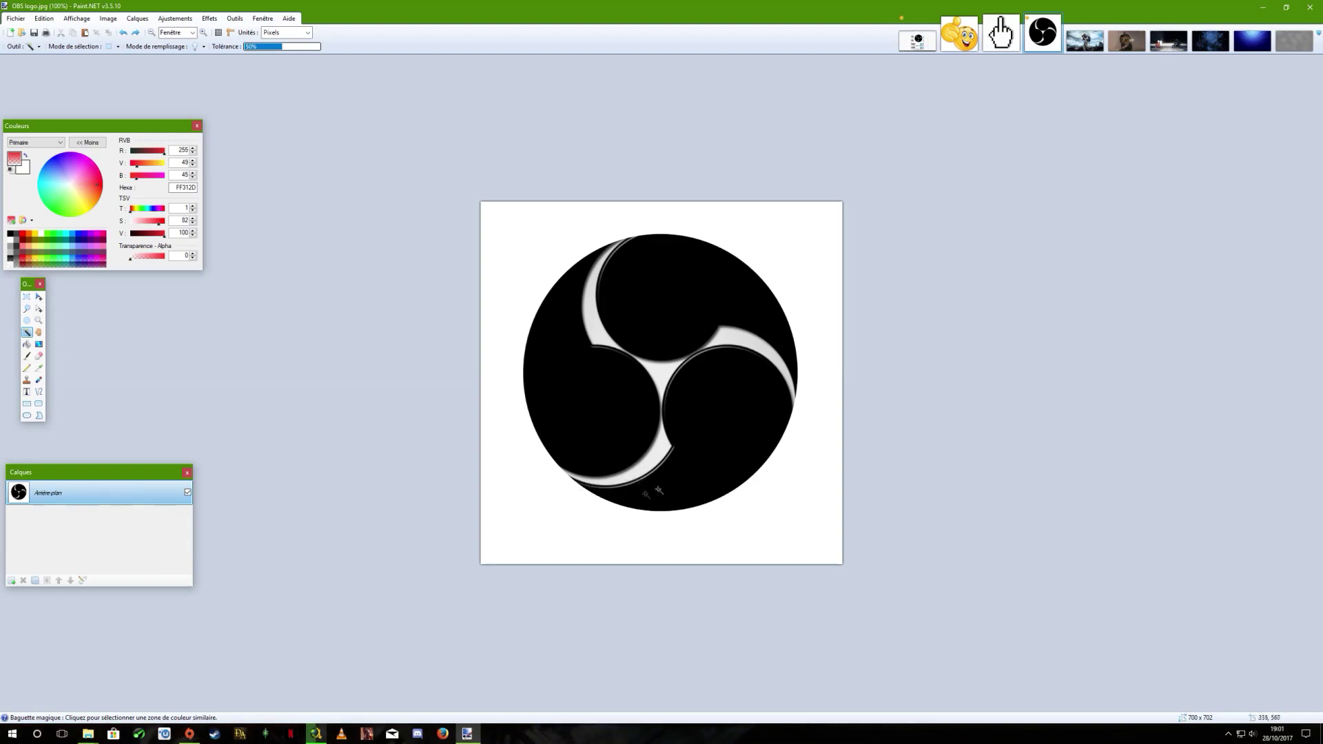
{"action": "left_click", "coordinate": [527, 231]}
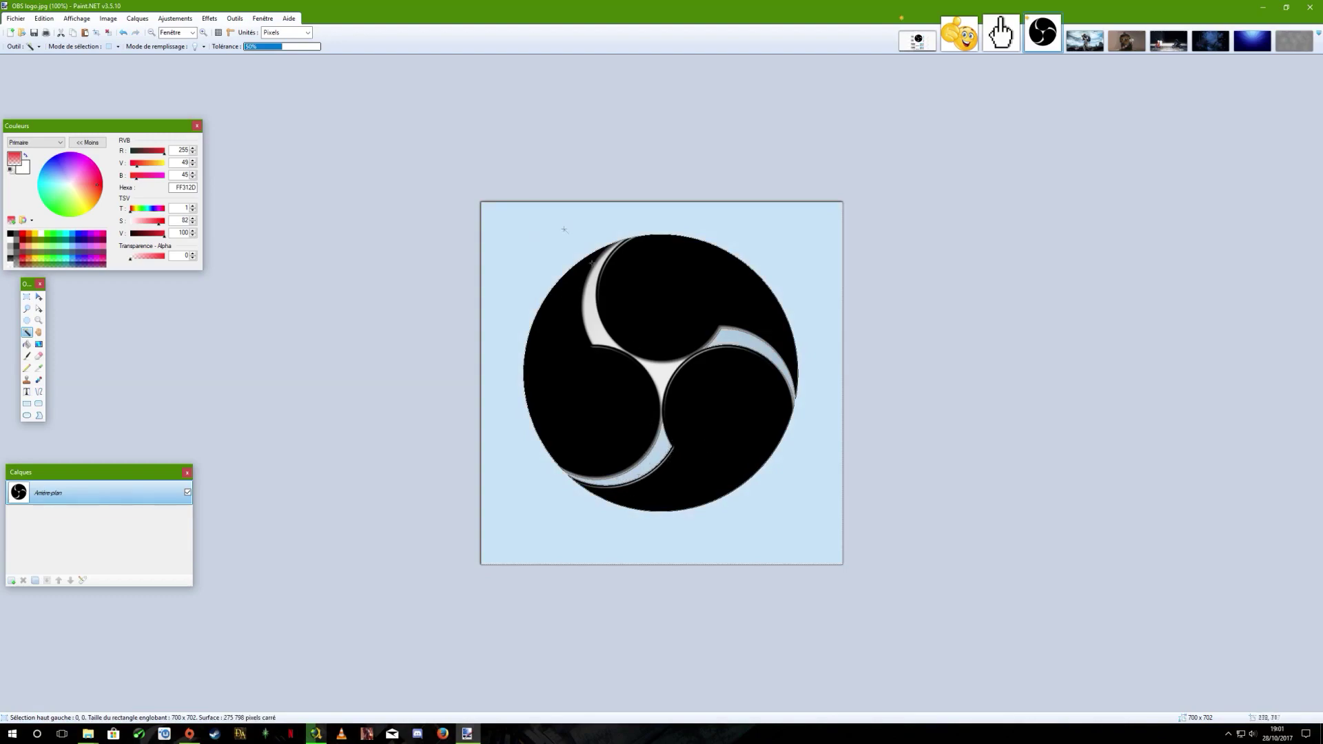
{"action": "left_click", "coordinate": [273, 48]}
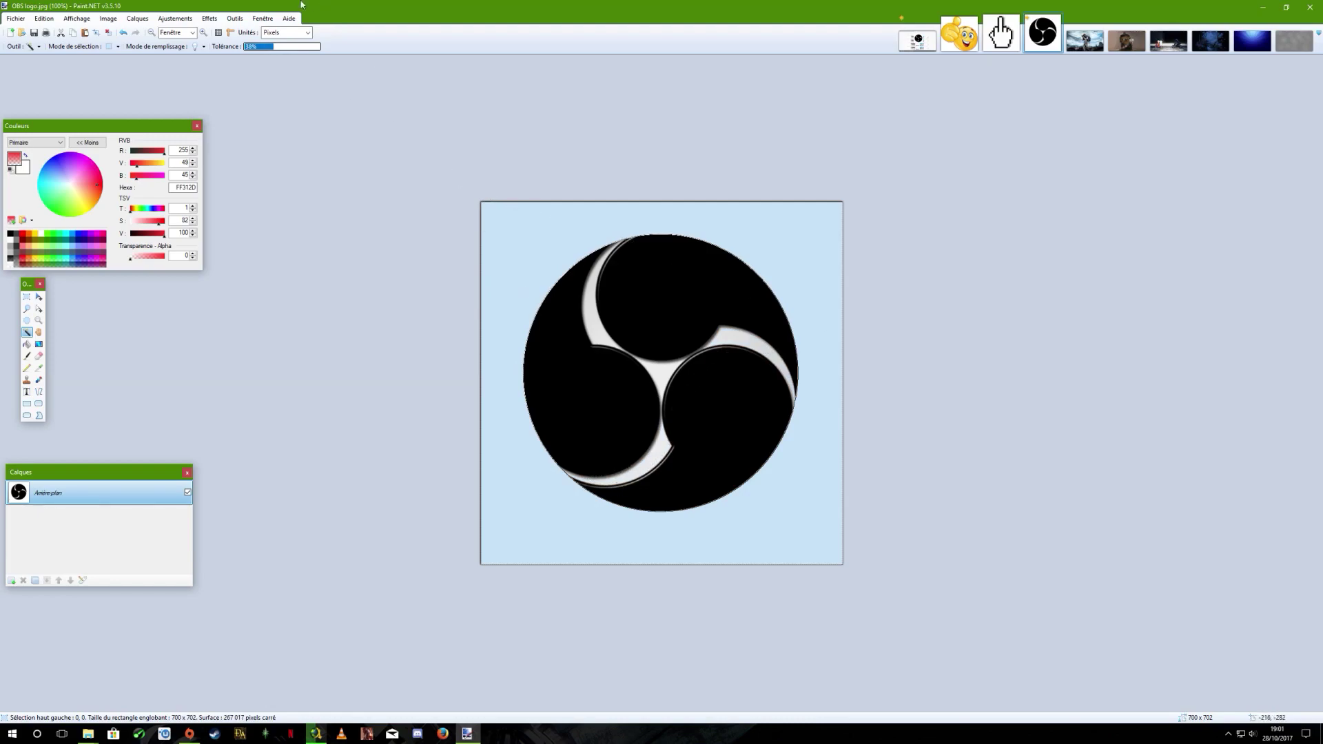
Reselect the white area at a tolerance of about 78%, delete it including the white inside the logo, and deselect.
{"action": "left_click", "coordinate": [304, 47]}
{"action": "left_click", "coordinate": [562, 252]}
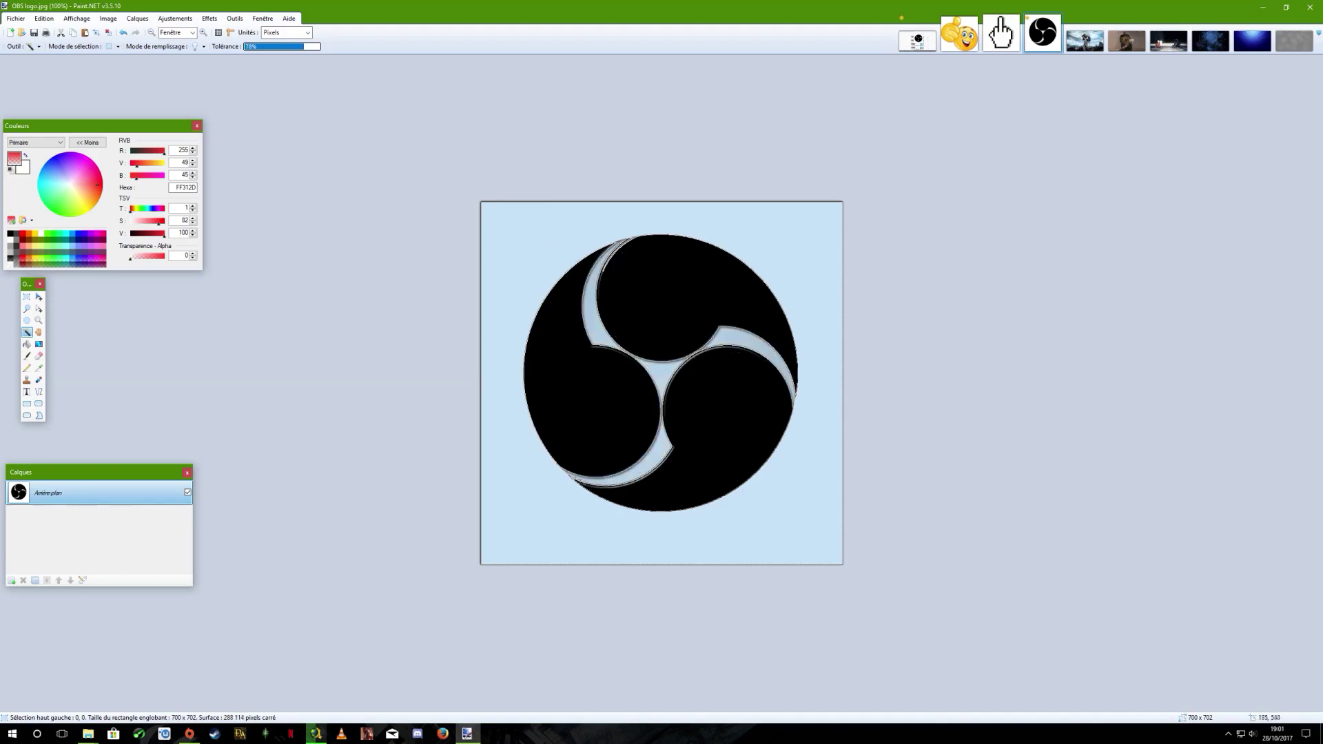
{"action": "key", "text": "Delete"}
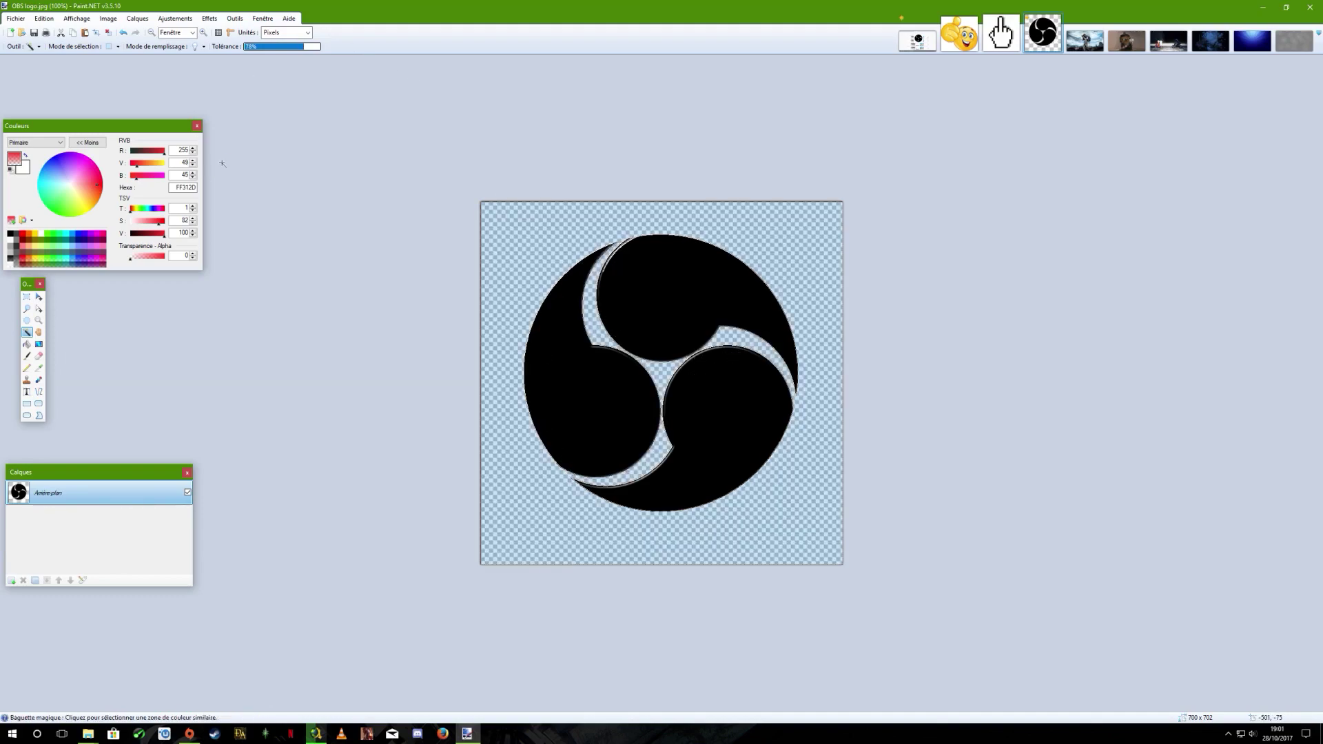
{"action": "left_click", "coordinate": [27, 297]}
{"action": "key", "text": "ctrl+d"}
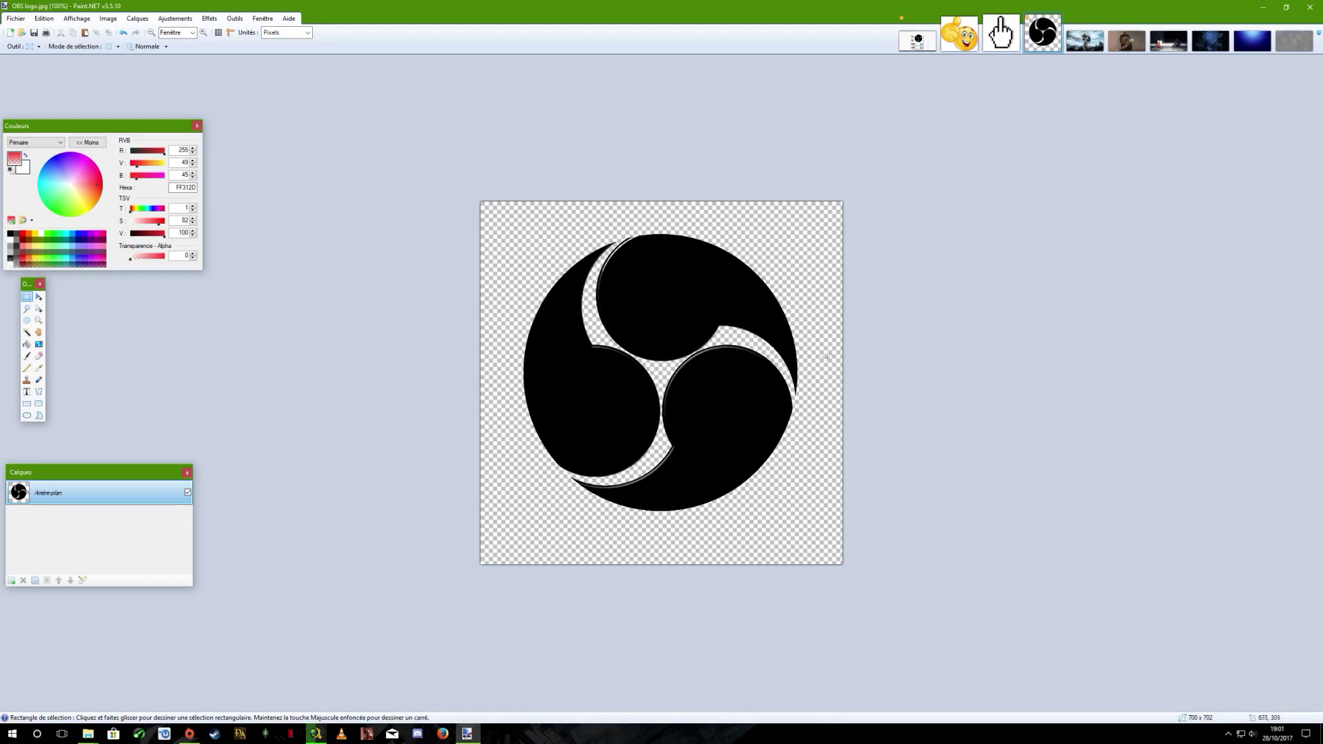
Copy the entire logo image, paste it beside the existing logo in Nouvelle image bitmap.bmp, and delete the pasted copy.
{"action": "left_click_drag", "start_coordinate": [468, 185], "coordinate": [864, 584]}
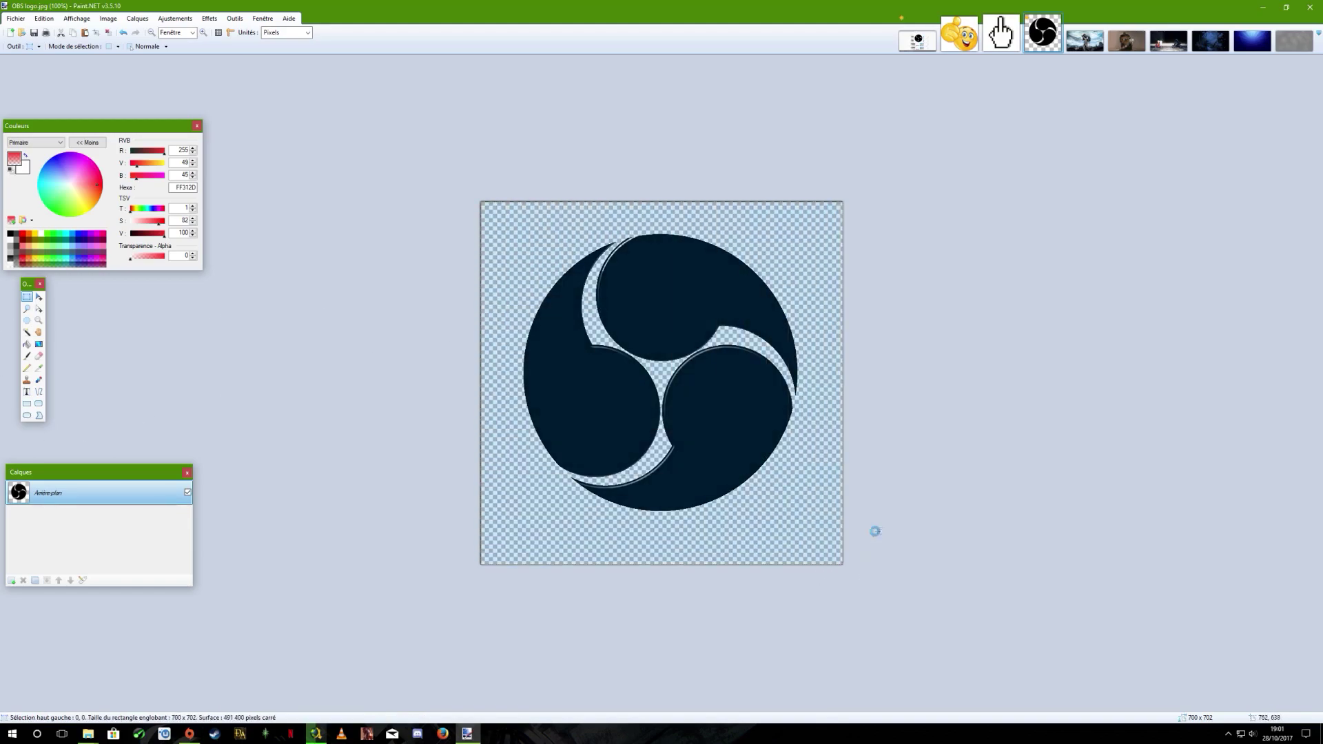
{"action": "left_click", "coordinate": [917, 39]}
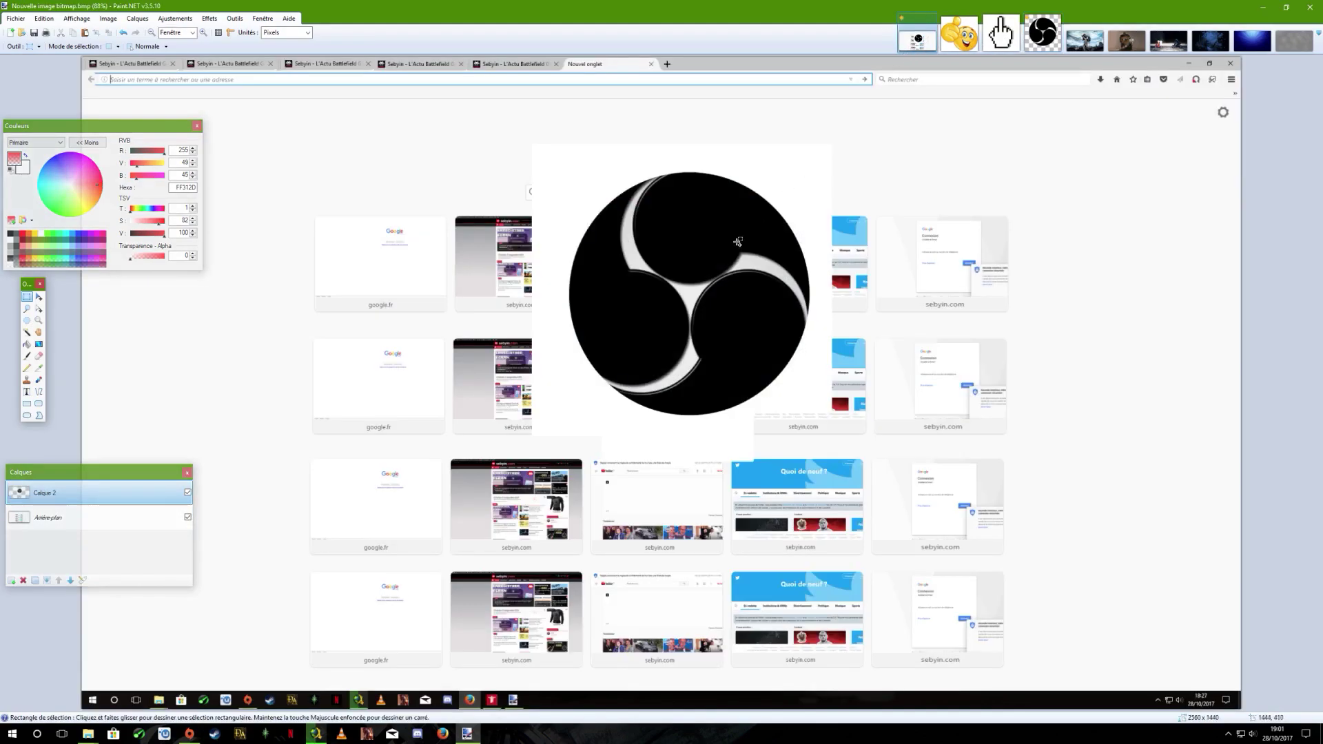
{"action": "key", "text": "ctrl+v"}
{"action": "mouse_move", "coordinate": [453, 248]}
{"action": "left_mouse_down"}
{"action": "mouse_move", "coordinate": [524, 485]}
{"action": "mouse_move", "coordinate": [650, 601]}
{"action": "mouse_move", "coordinate": [629, 600]}
{"action": "mouse_move", "coordinate": [659, 610]}
{"action": "mouse_move", "coordinate": [1055, 572]}
{"action": "mouse_move", "coordinate": [1036, 591]}
{"action": "mouse_move", "coordinate": [965, 590]}
{"action": "mouse_move", "coordinate": [997, 602]}
{"action": "mouse_move", "coordinate": [1035, 574]}
{"action": "mouse_move", "coordinate": [1069, 579]}
{"action": "mouse_move", "coordinate": [1098, 435]}
{"action": "mouse_move", "coordinate": [1195, 450]}
{"action": "left_mouse_up"}
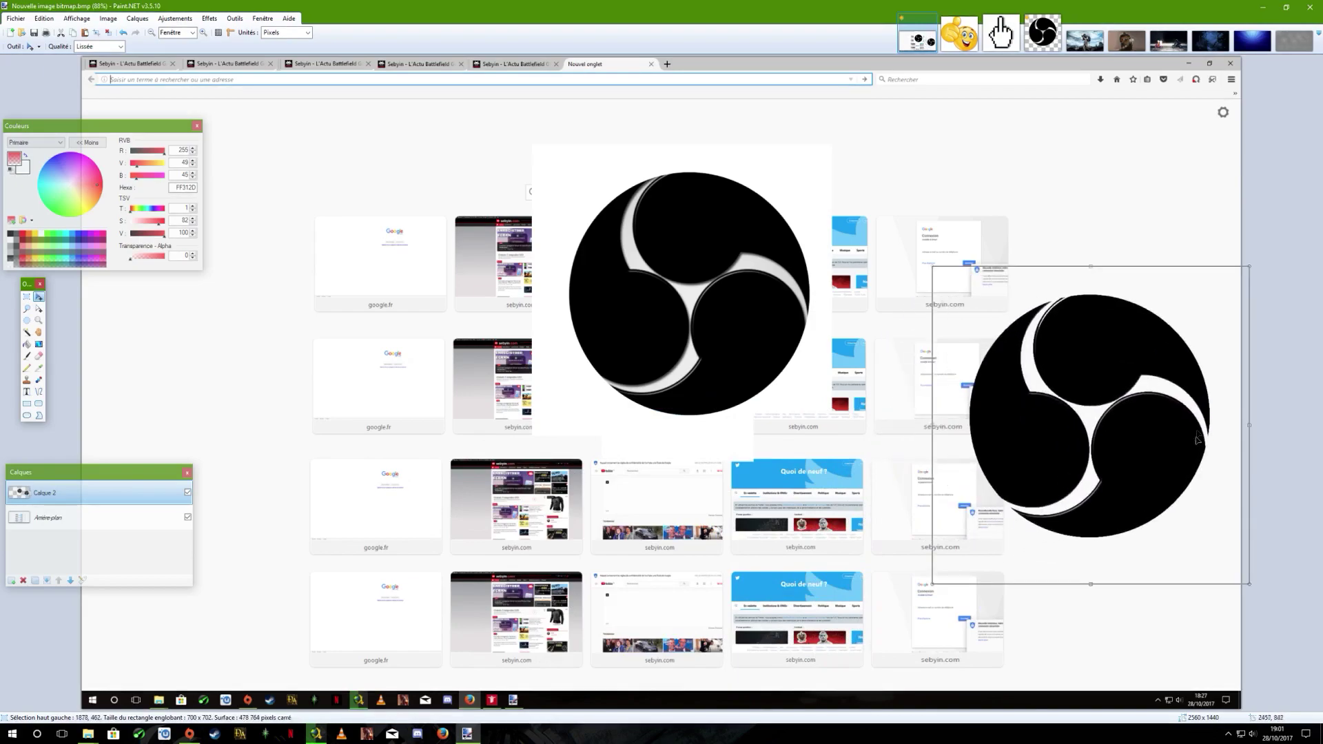
{"action": "key", "text": "Delete"}
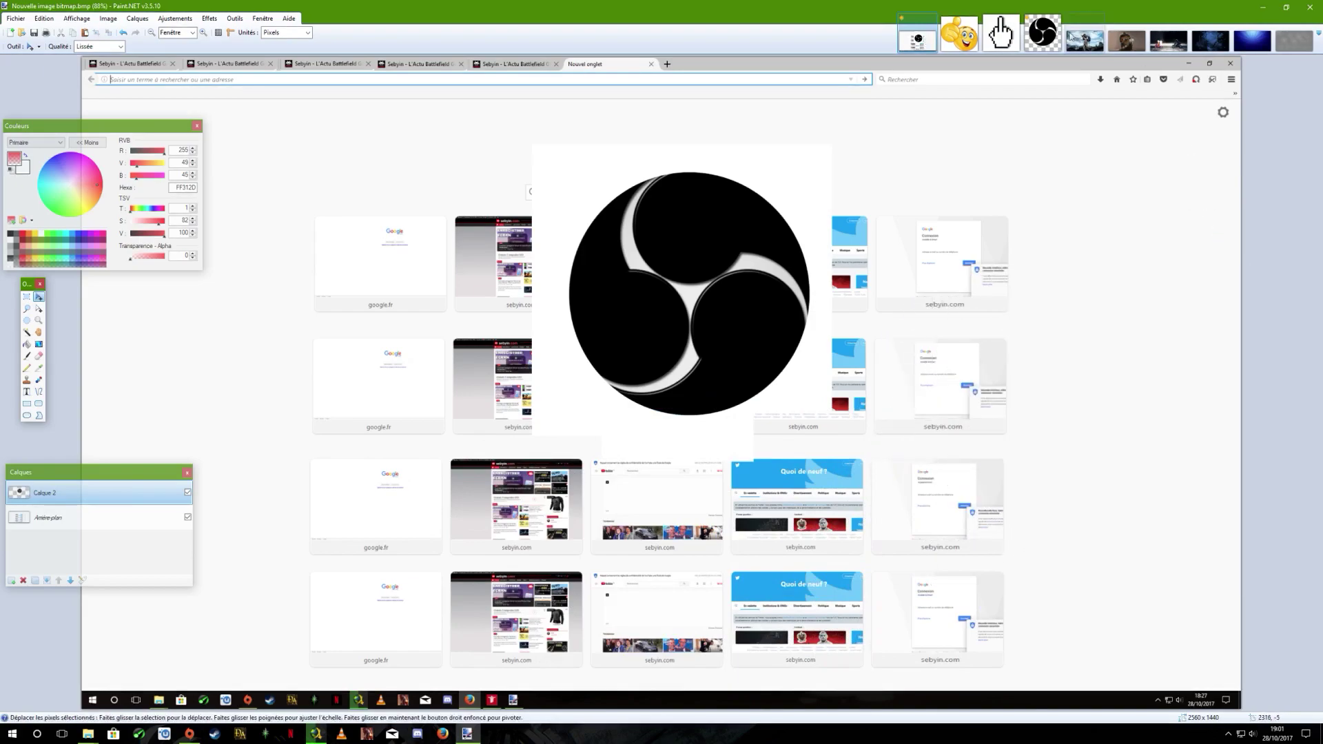
Return to OBS logo.jpg and undo the deletion of the logo's white areas.
{"action": "left_click", "coordinate": [1043, 33]}
{"action": "left_click", "coordinate": [123, 34]}
{"action": "left_click", "coordinate": [123, 34]}
{"action": "left_click", "coordinate": [123, 34]}
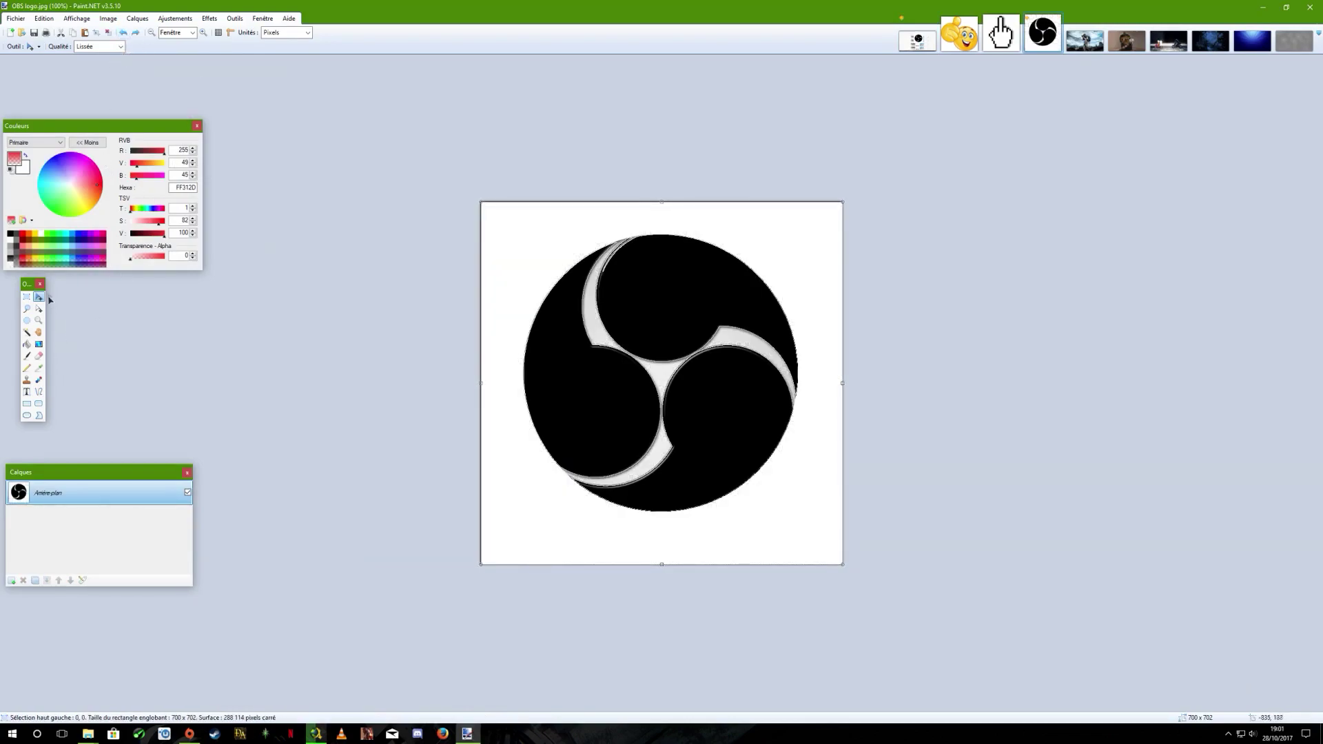
Select only the white outer background with the Magic Wand at a tolerance of about 32%, delete it, and deselect.
{"action": "left_click", "coordinate": [27, 332]}
{"action": "left_click", "coordinate": [531, 239]}
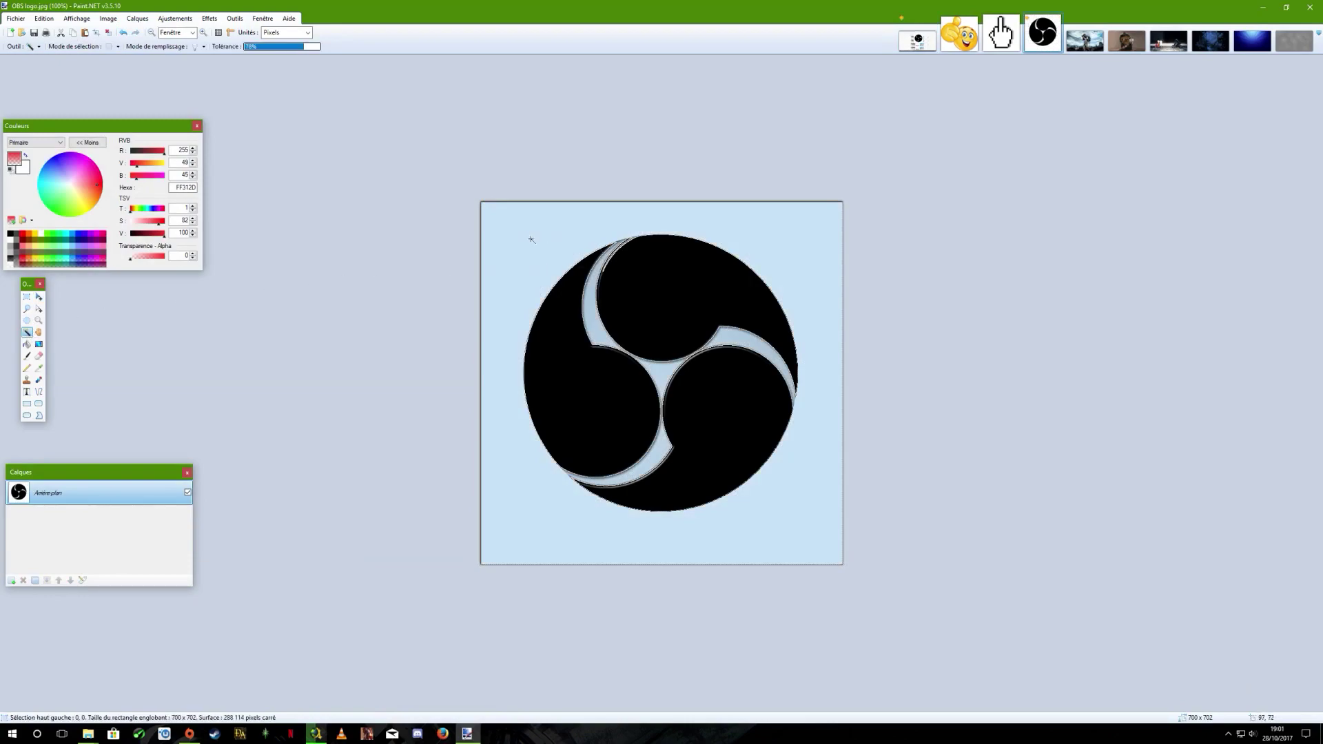
{"action": "left_click_drag", "start_coordinate": [284, 47], "coordinate": [270, 51]}
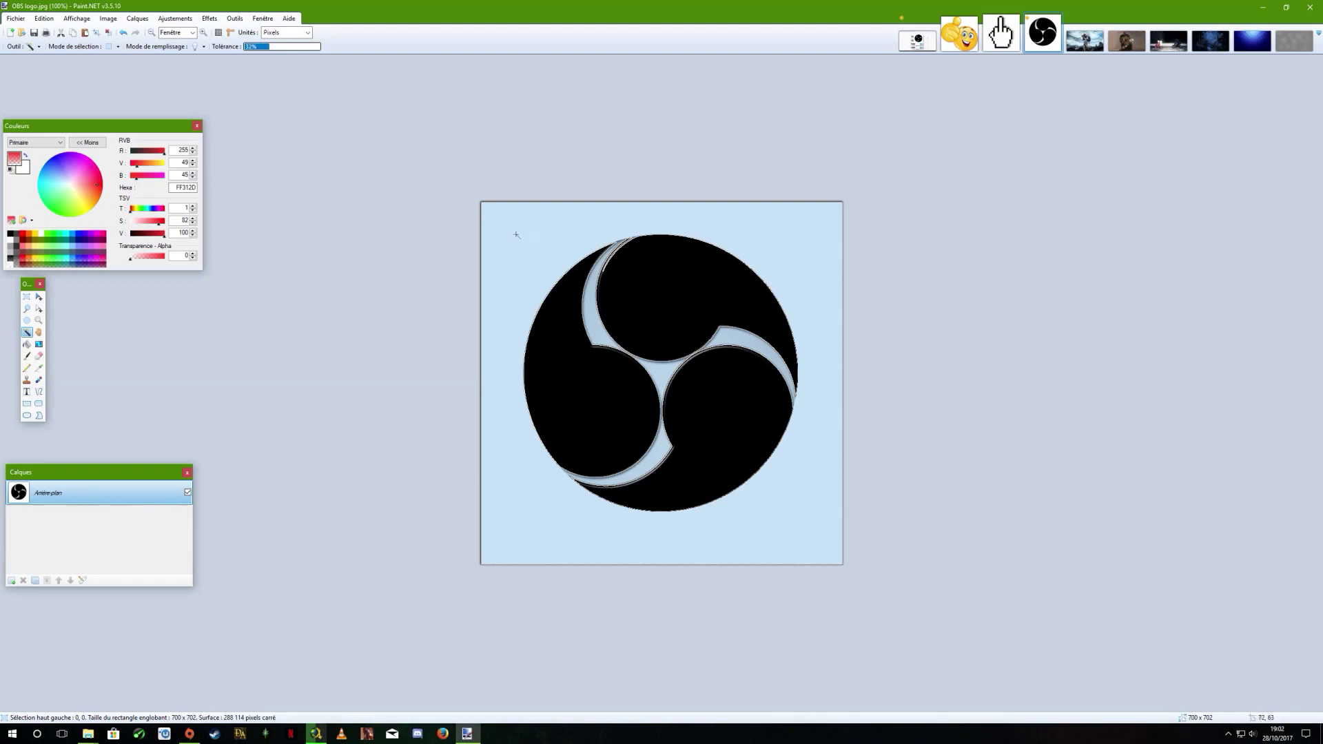
{"action": "left_click", "coordinate": [493, 219]}
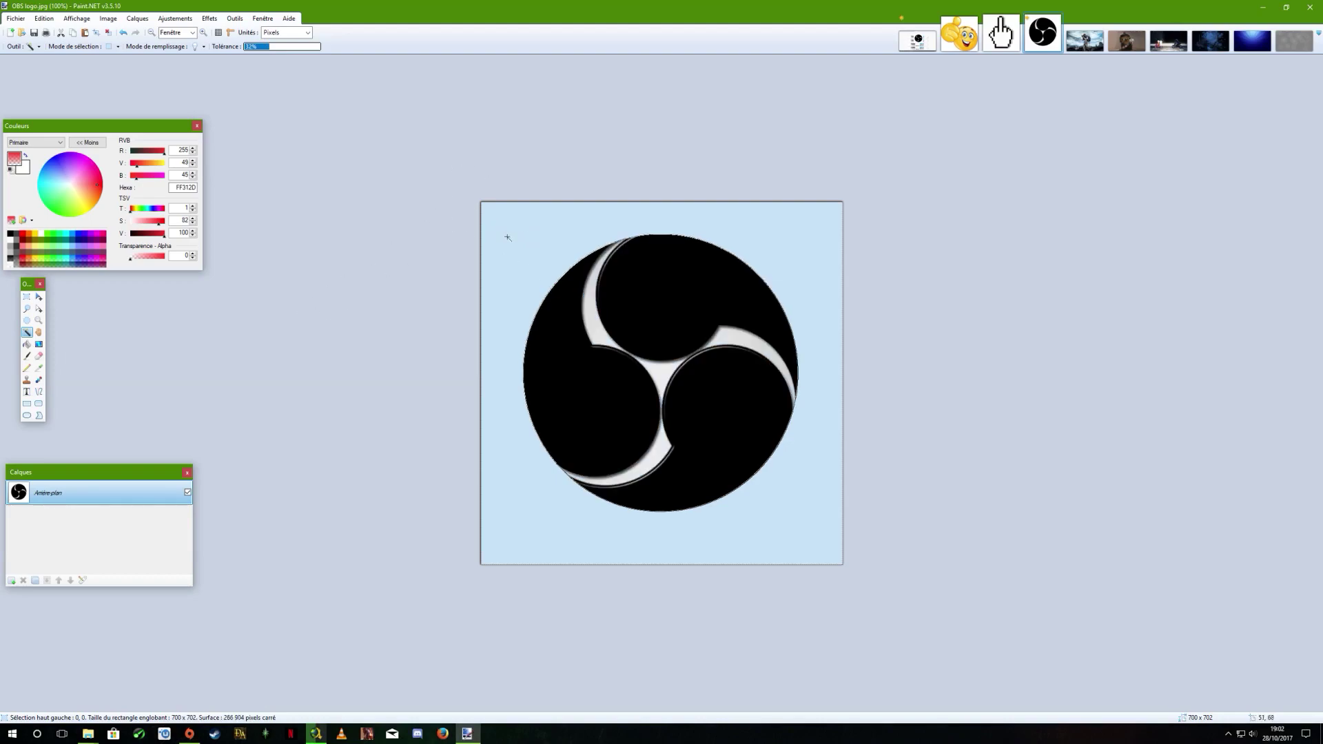
{"action": "key", "text": "Delete"}
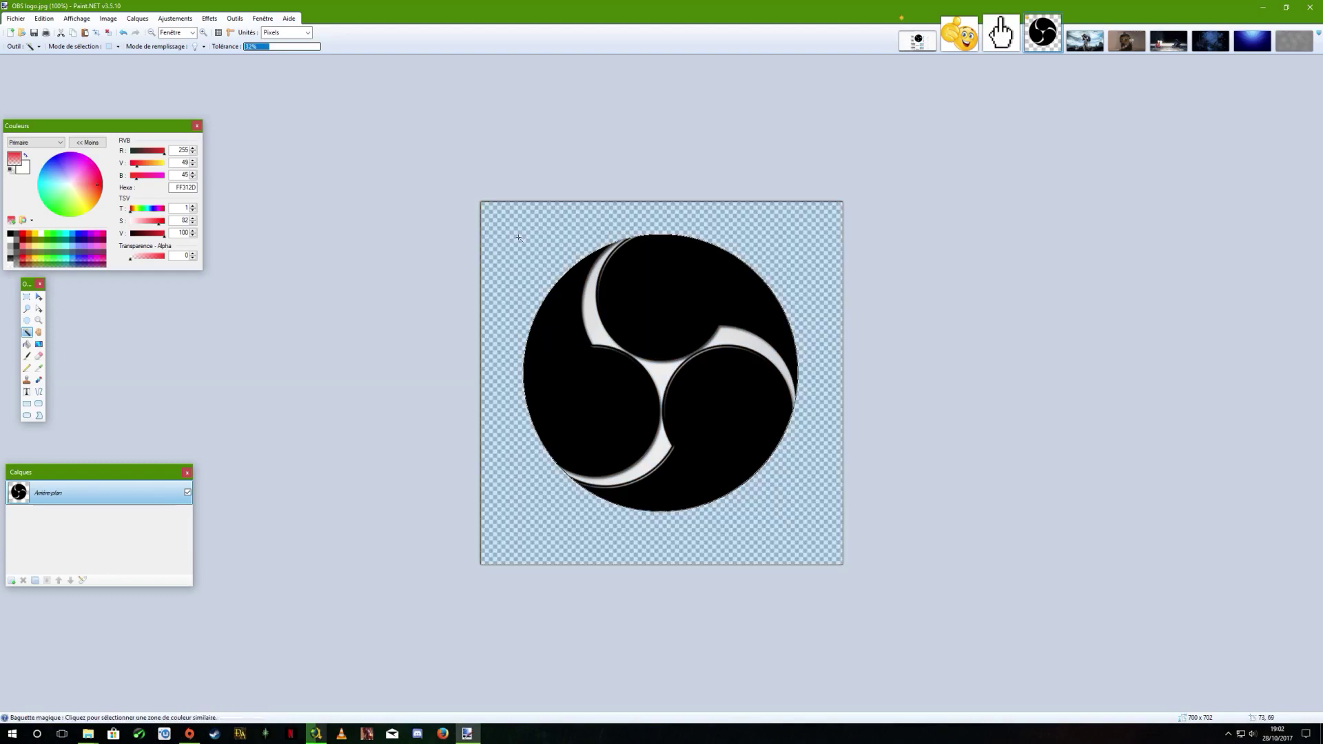
{"action": "left_click", "coordinate": [27, 296]}
{"action": "left_click", "coordinate": [412, 264]}
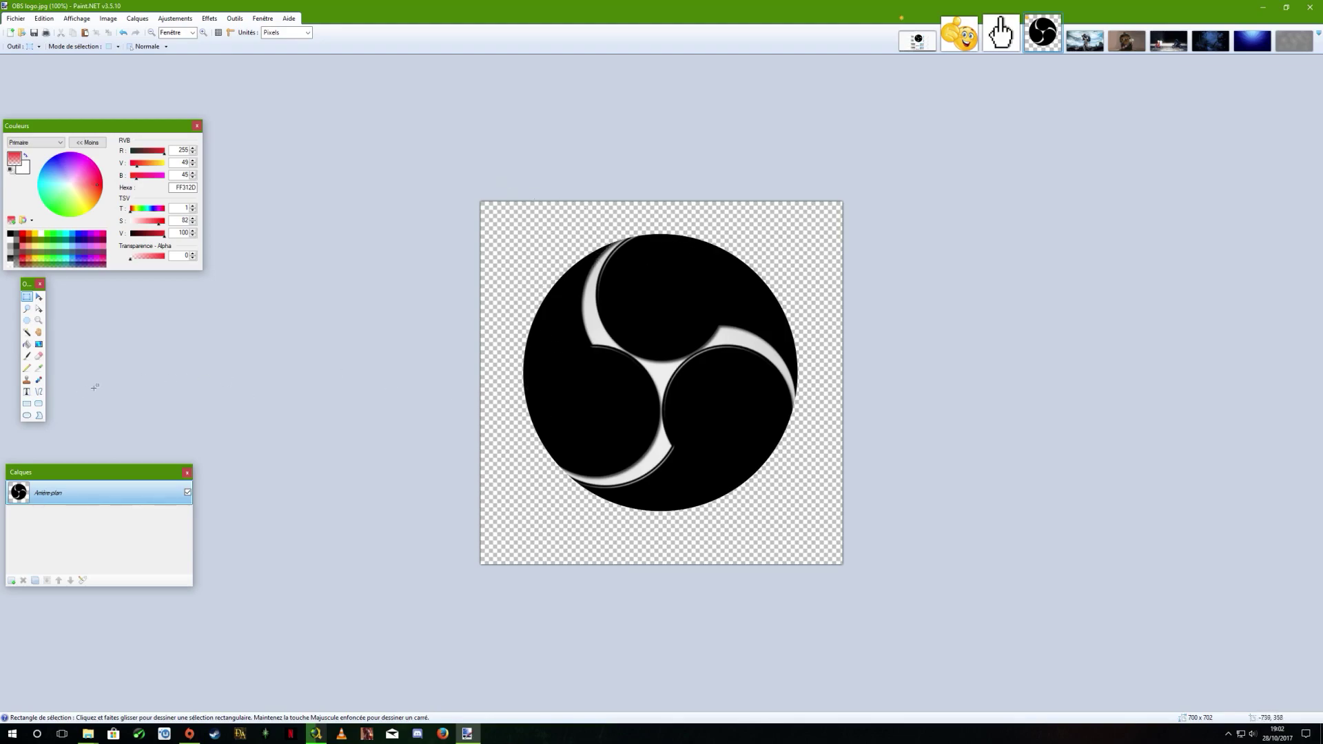
Draw a white ellipse outline with brush width 10 around the logo's edge, about 533 by 534 pixels.
{"action": "left_click", "coordinate": [24, 416]}
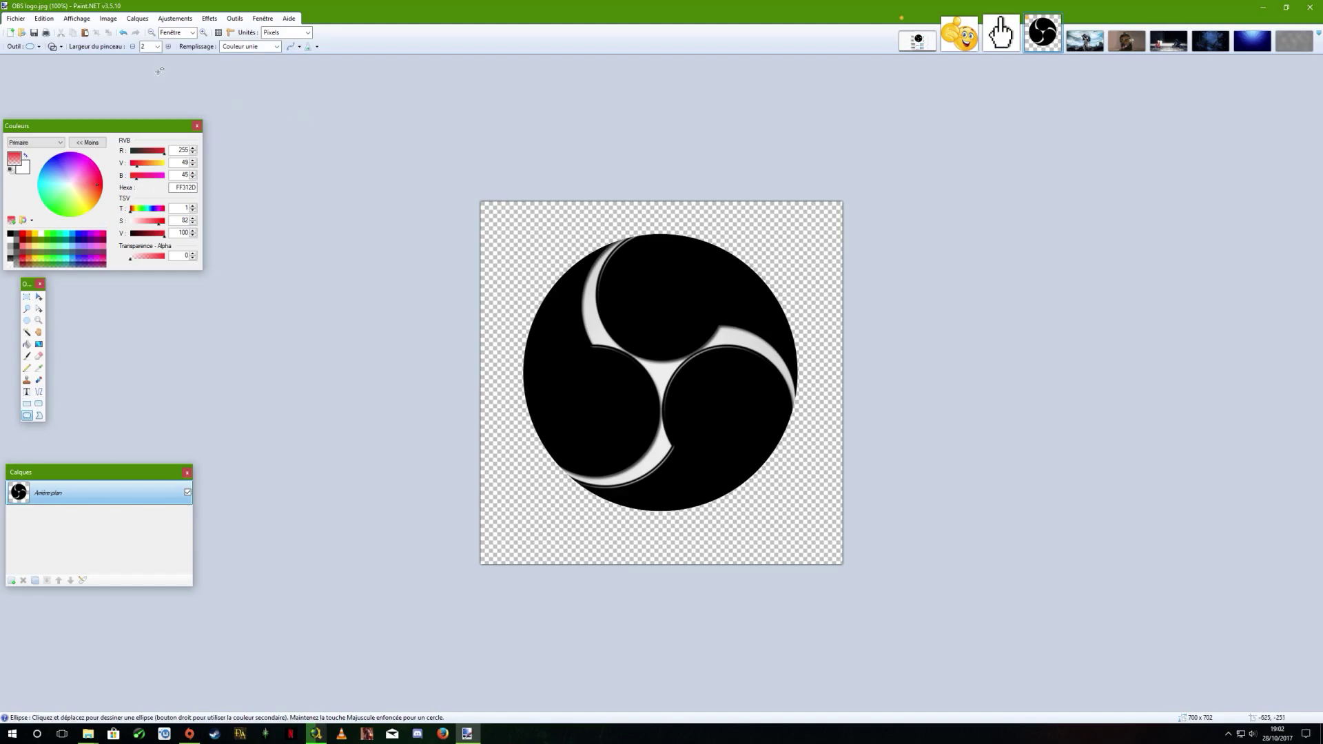
{"action": "left_click", "coordinate": [158, 47]}
{"action": "left_click", "coordinate": [153, 118]}
{"action": "left_click", "coordinate": [10, 239]}
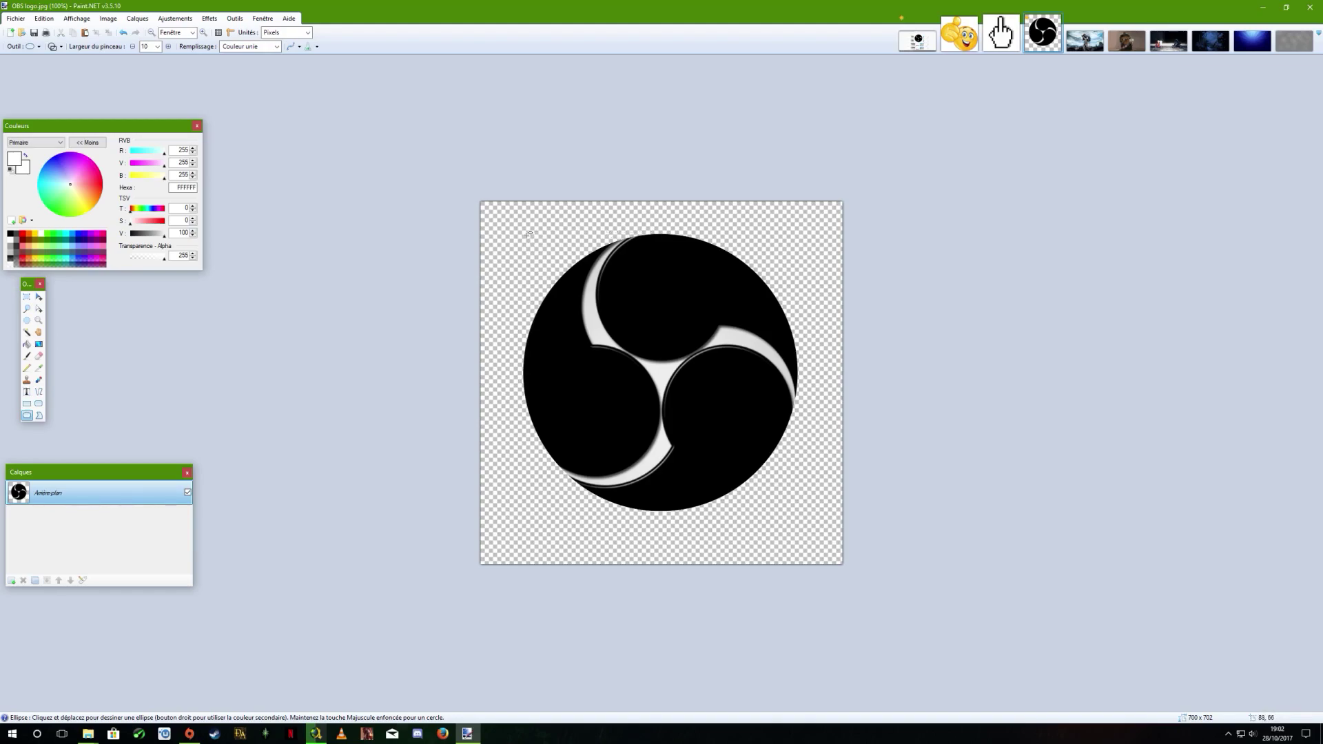
{"action": "left_click_drag", "start_coordinate": [524, 235], "coordinate": [799, 511]}
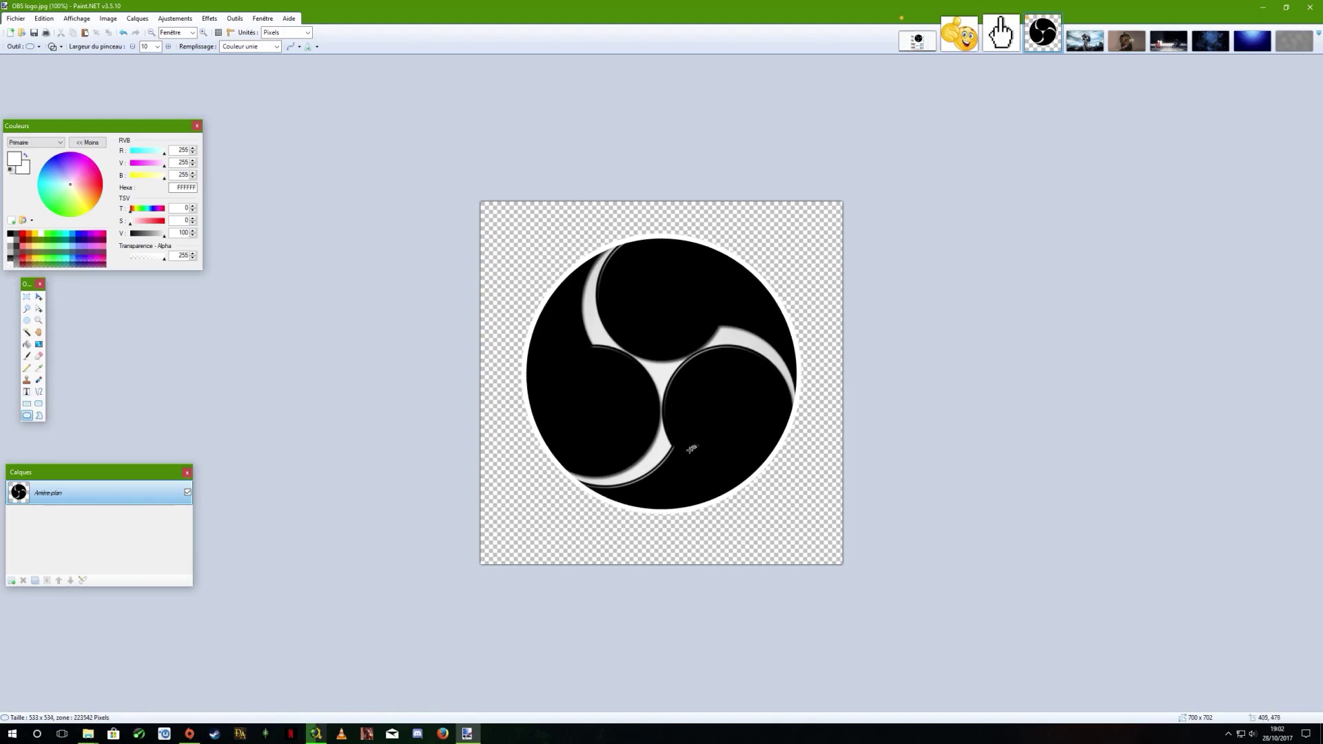
Copy the entire outlined logo image, and delete the old logo from Calque 2 in Nouvelle image bitmap.bmp.
{"action": "key", "text": "s"}
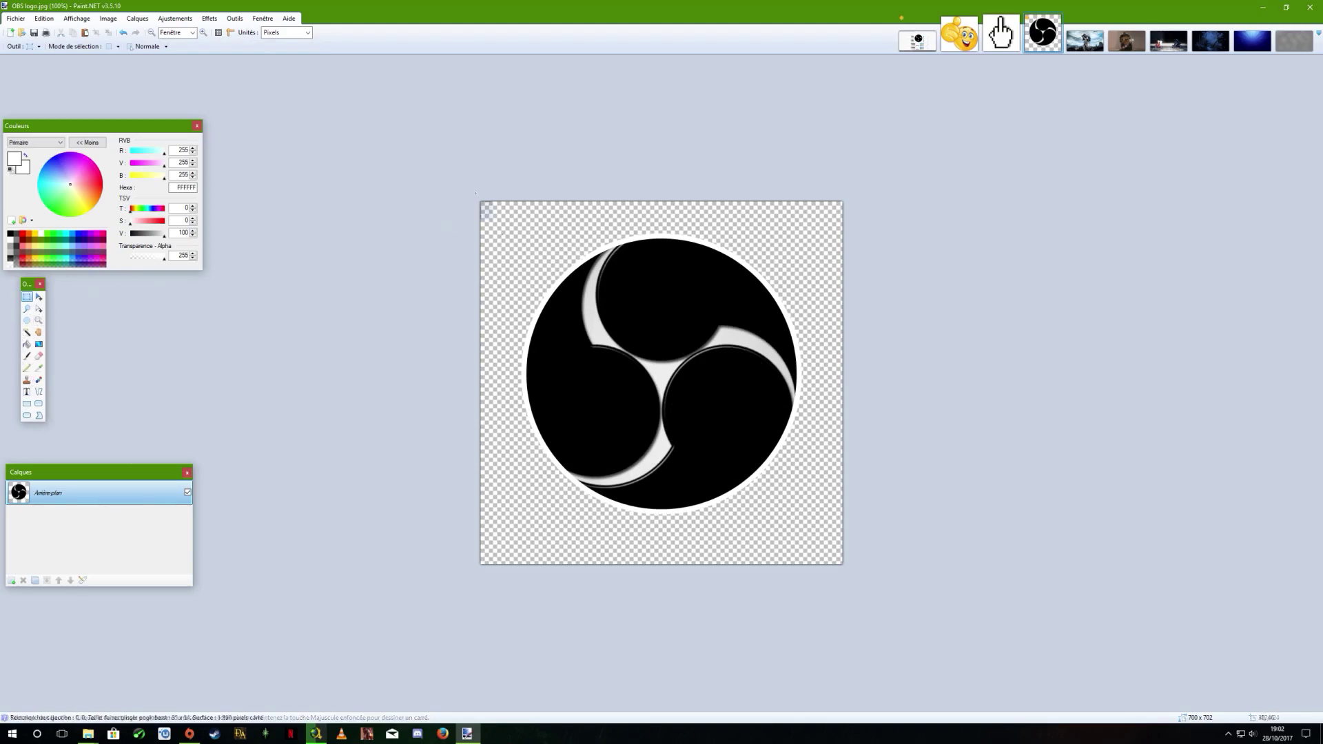
{"action": "left_click_drag", "start_coordinate": [476, 193], "coordinate": [900, 629]}
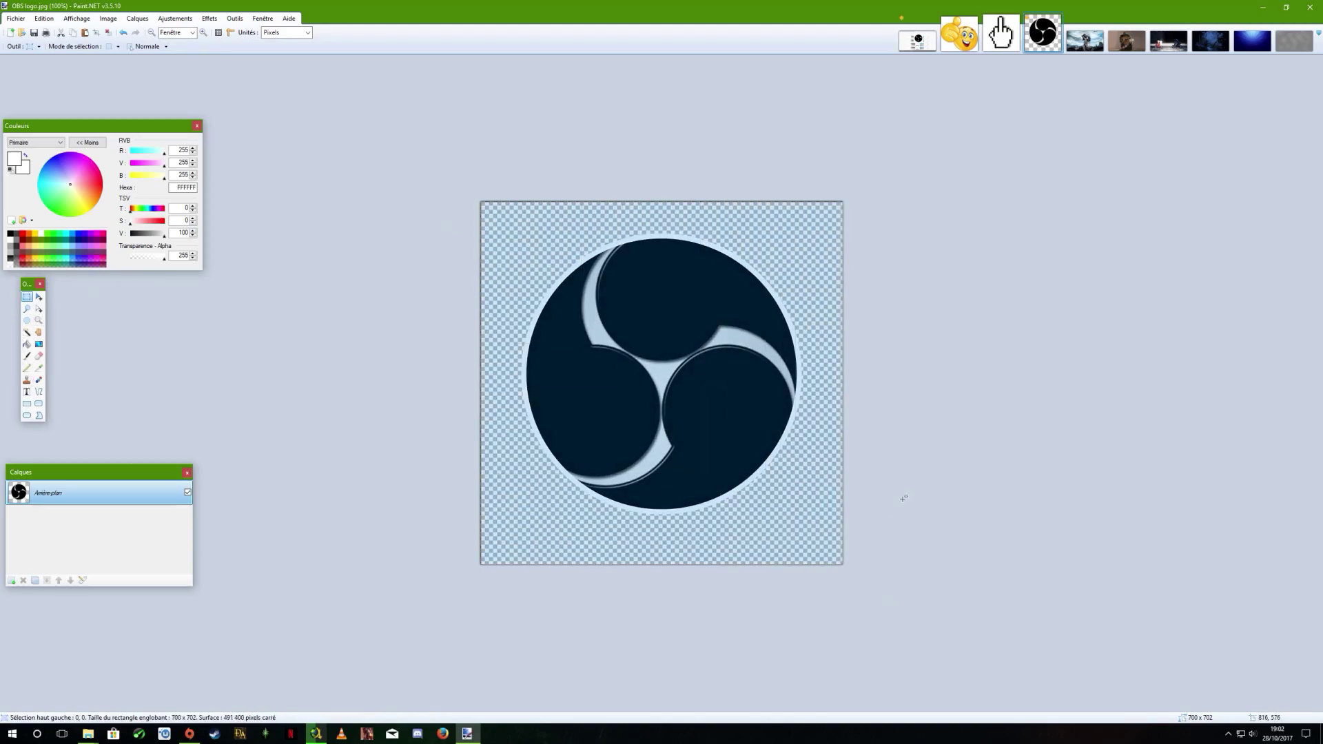
{"action": "left_click", "coordinate": [918, 43]}
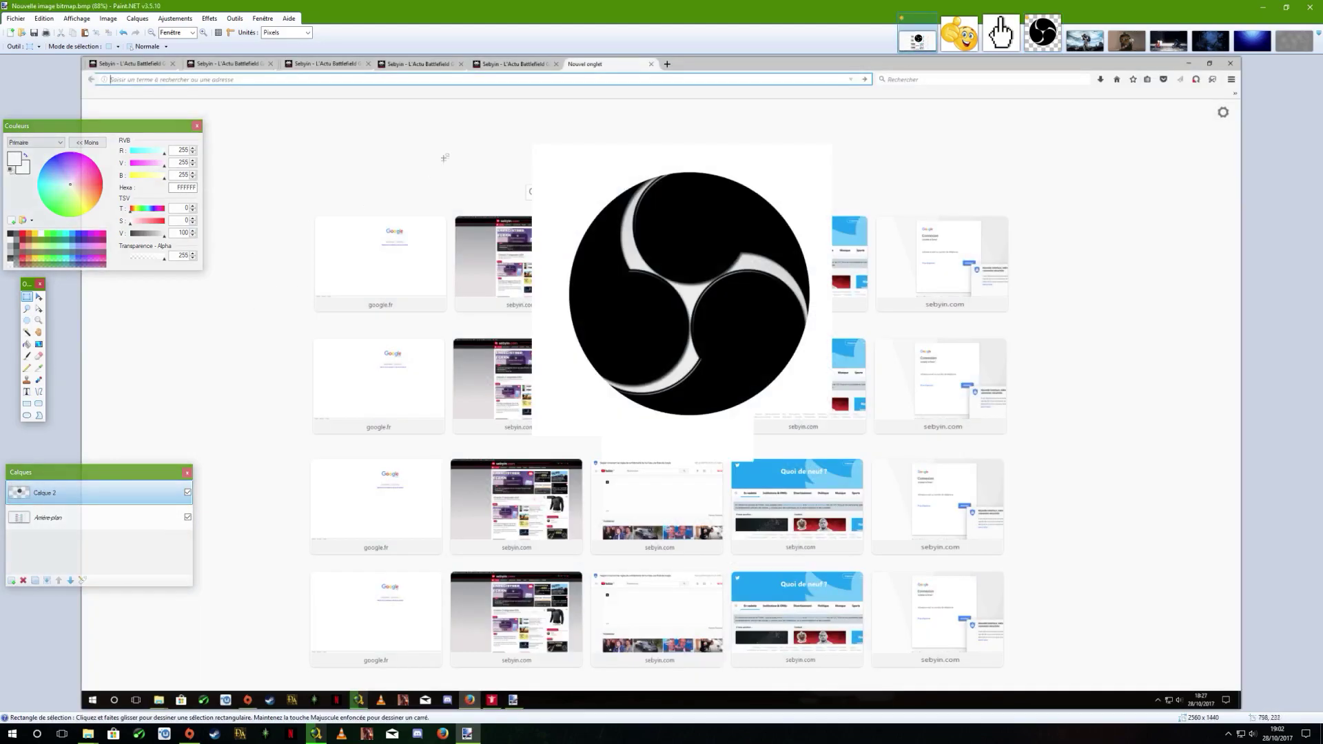
{"action": "left_click_drag", "start_coordinate": [449, 104], "coordinate": [1001, 527]}
{"action": "key", "text": "Delete"}
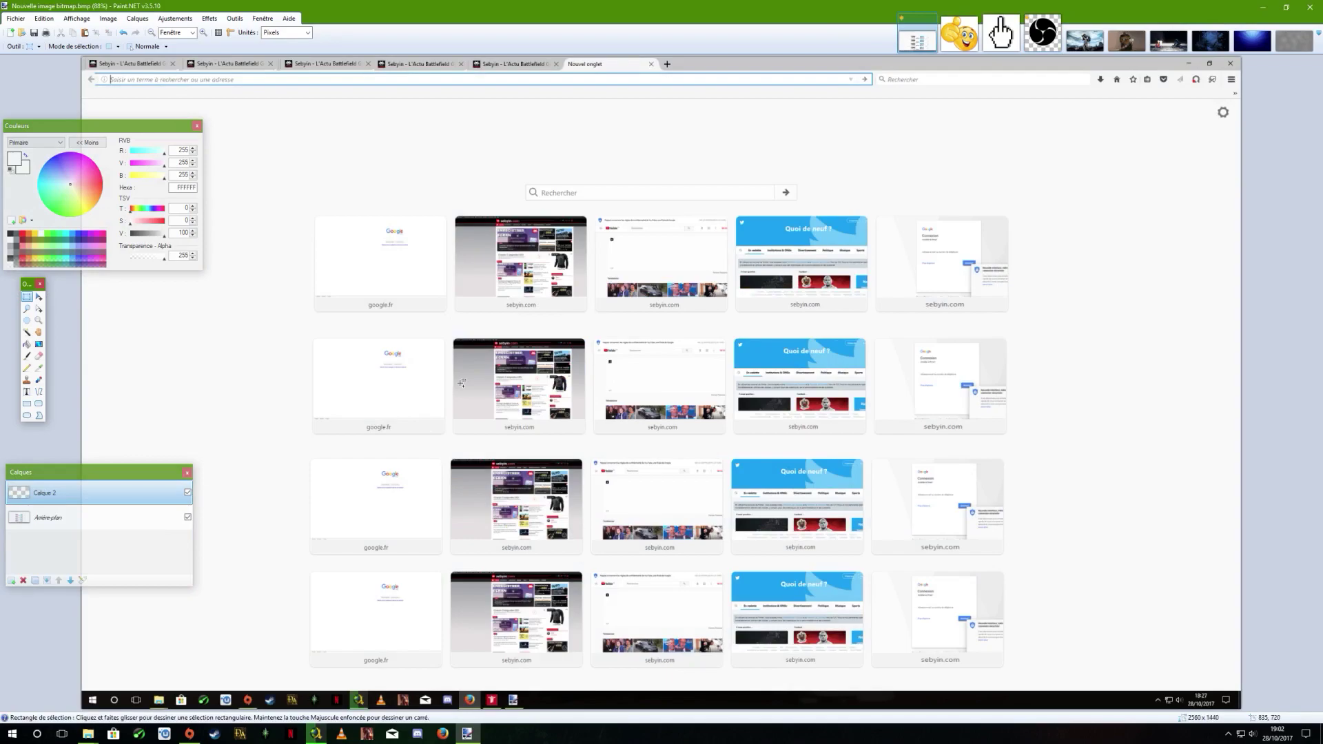
Paste the outlined logo onto Calque 2, place it over the upper-right part of the browser screenshot, and deselect.
{"action": "key", "text": "ctrl+v"}
{"action": "left_click_drag", "start_coordinate": [305, 215], "coordinate": [1002, 318]}
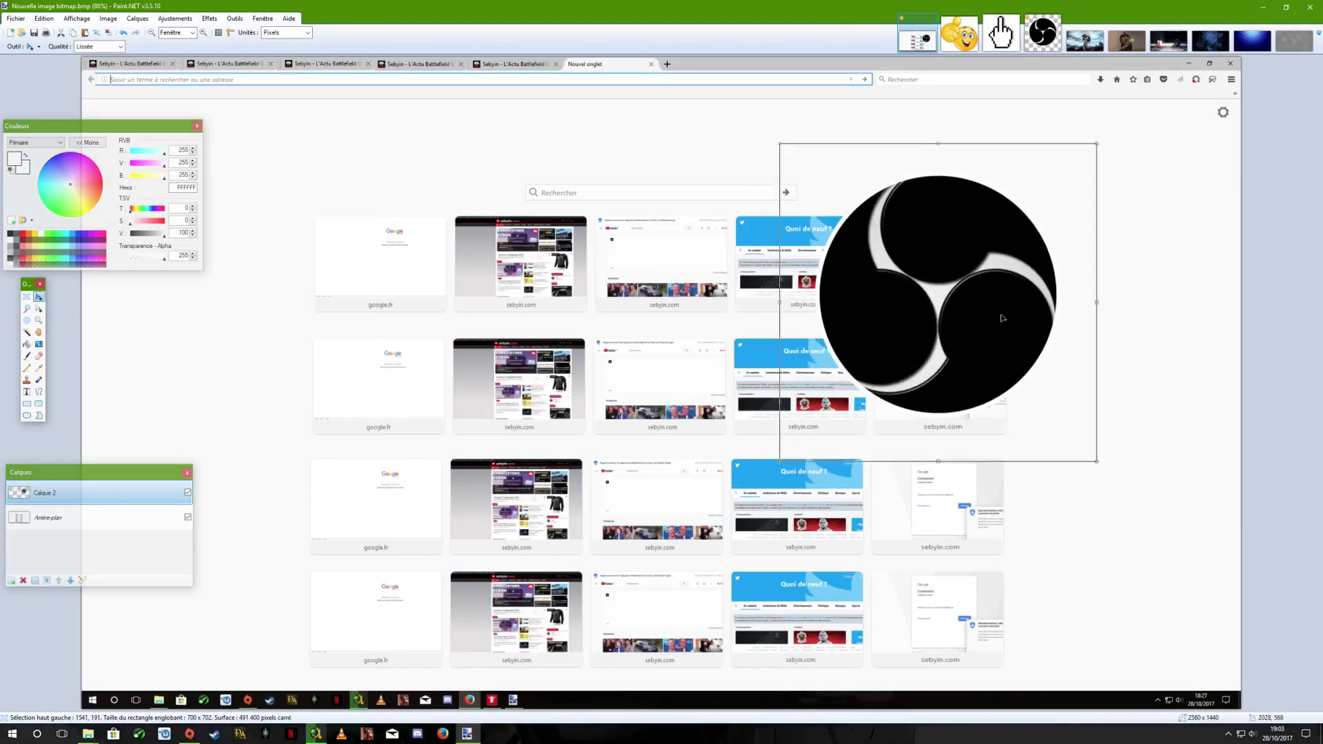
{"action": "left_click", "coordinate": [27, 297]}
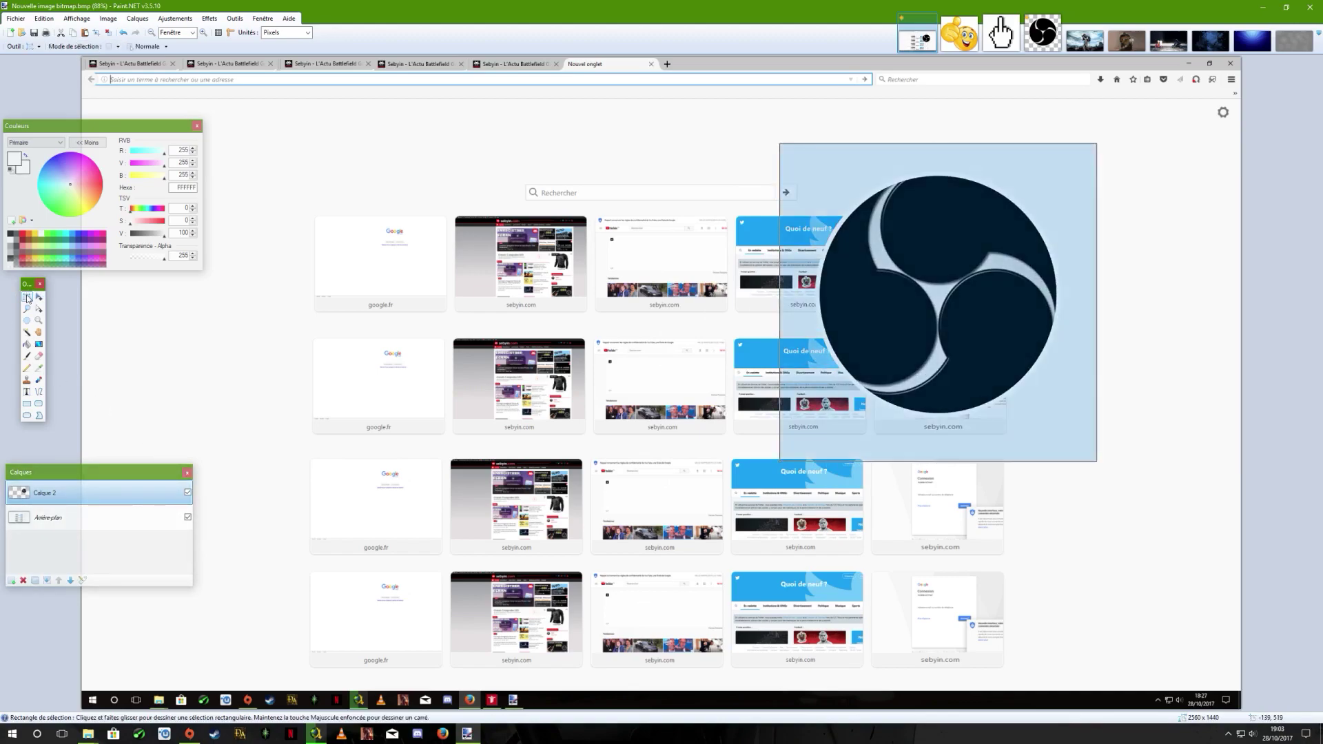
{"action": "left_click", "coordinate": [343, 375]}
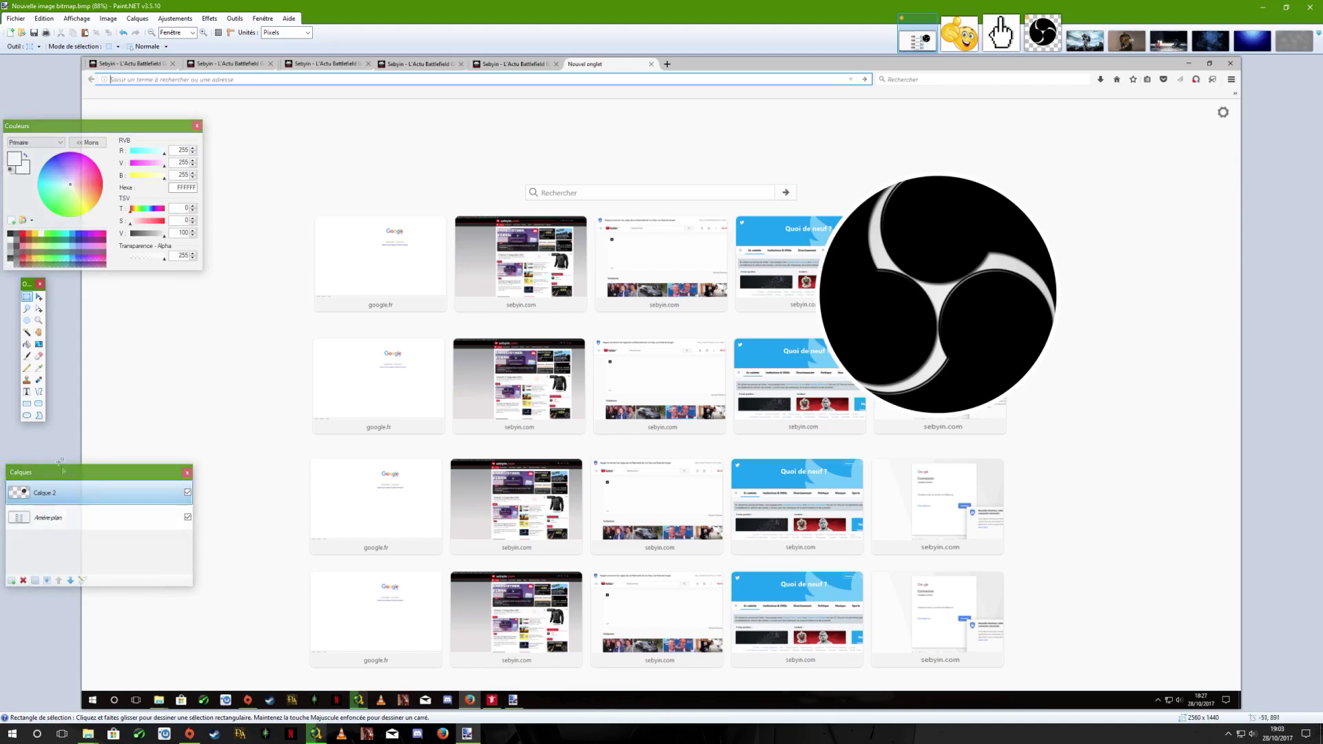
Blur the background layer (Arrière-plan) with the Défocaliser effect at a radius of about 19.
{"action": "left_click", "coordinate": [70, 517]}
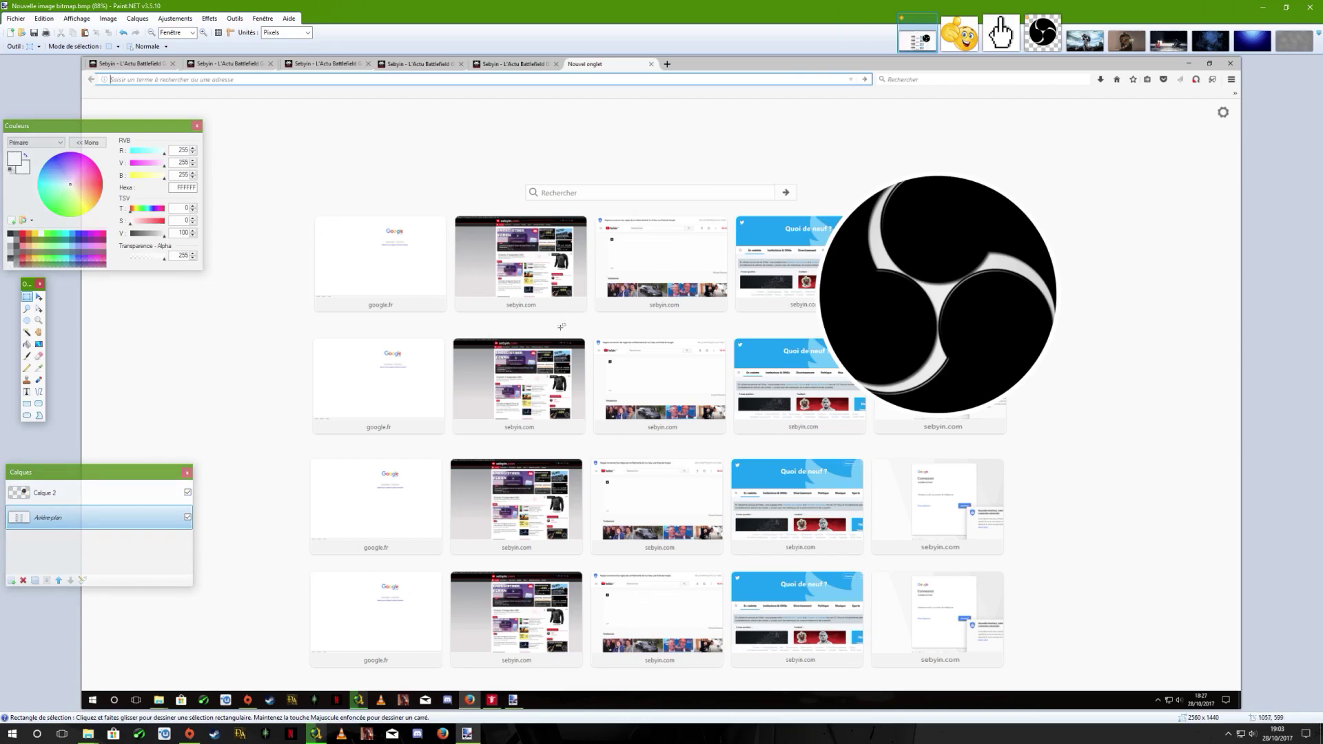
{"action": "left_click", "coordinate": [210, 18]}
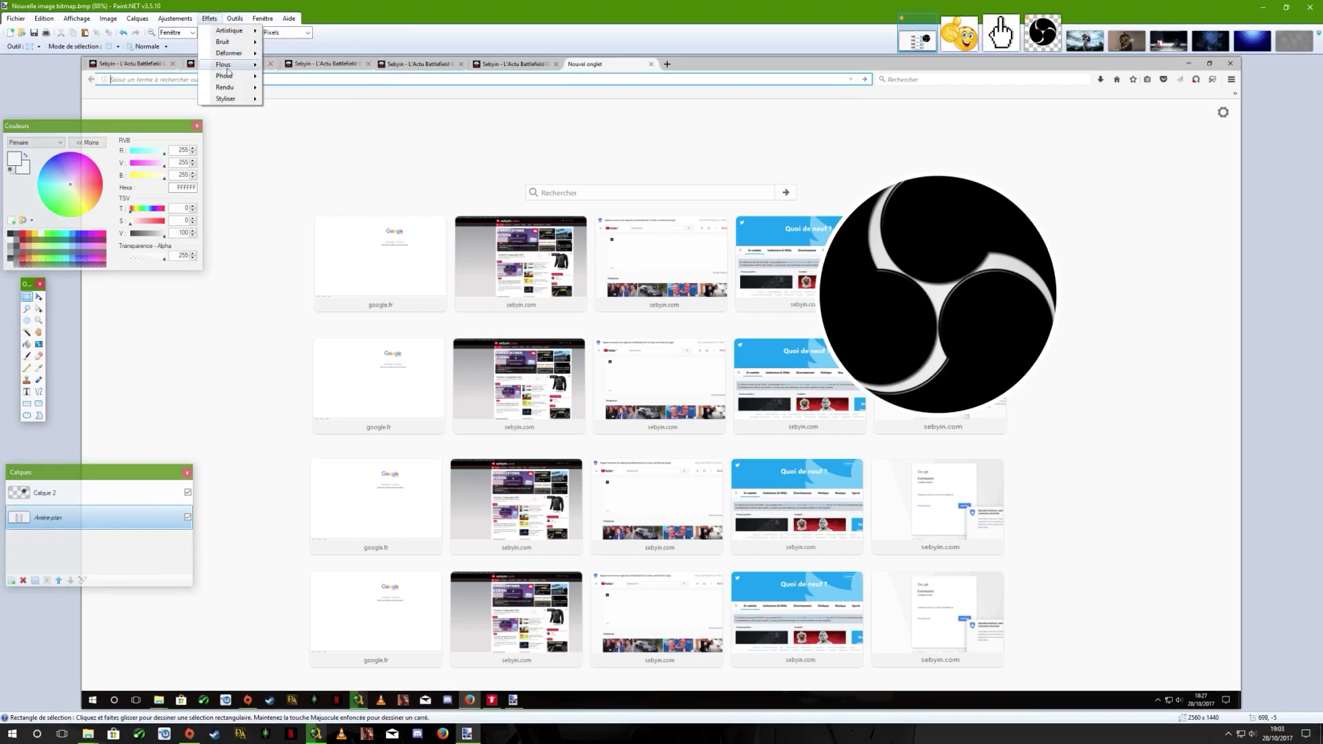
{"action": "mouse_move", "coordinate": [227, 64]}
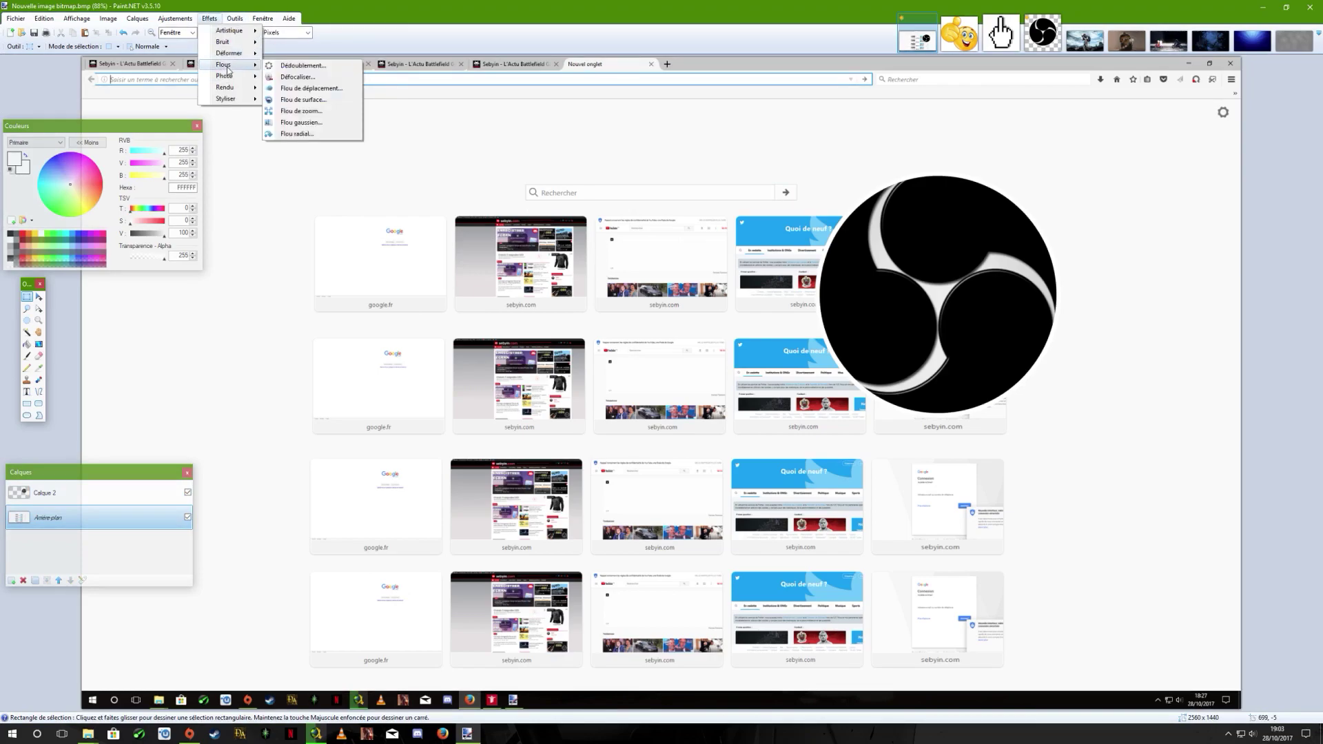
{"action": "left_click", "coordinate": [303, 77]}
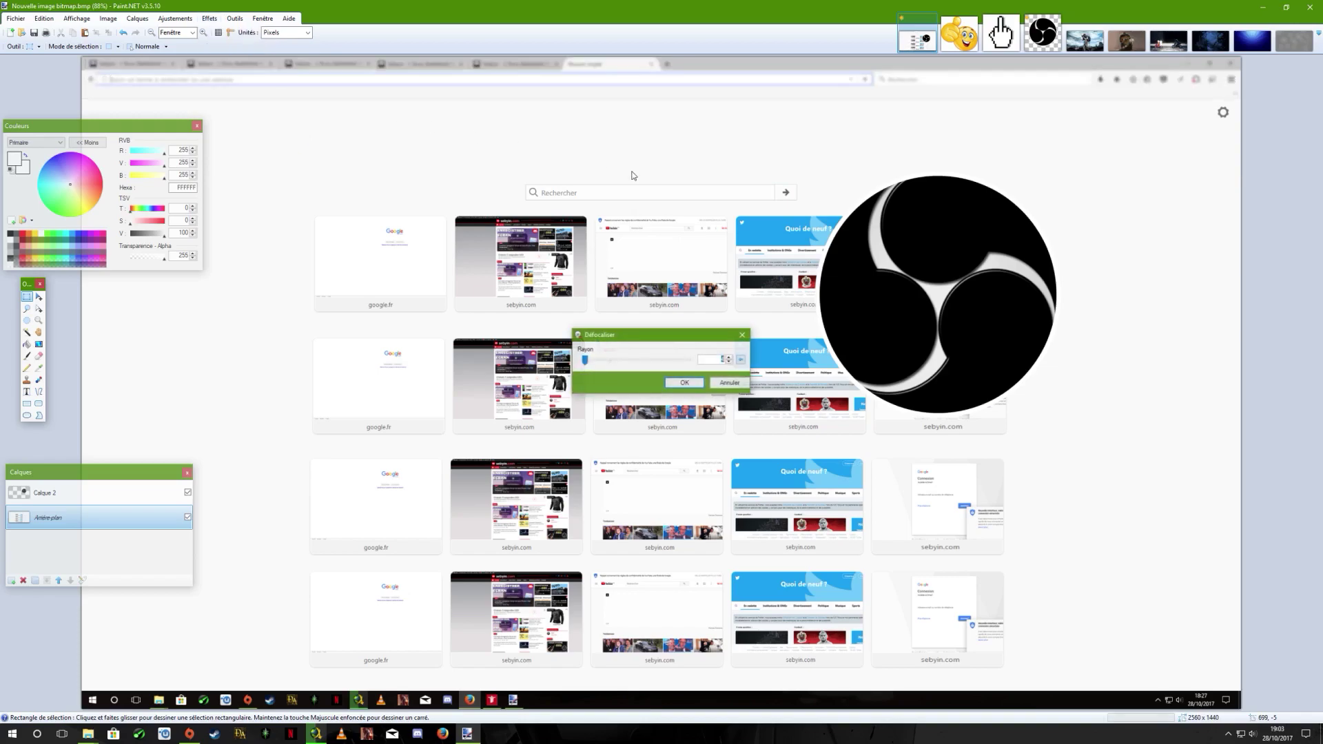
{"action": "left_click_drag", "start_coordinate": [611, 336], "coordinate": [321, 121]}
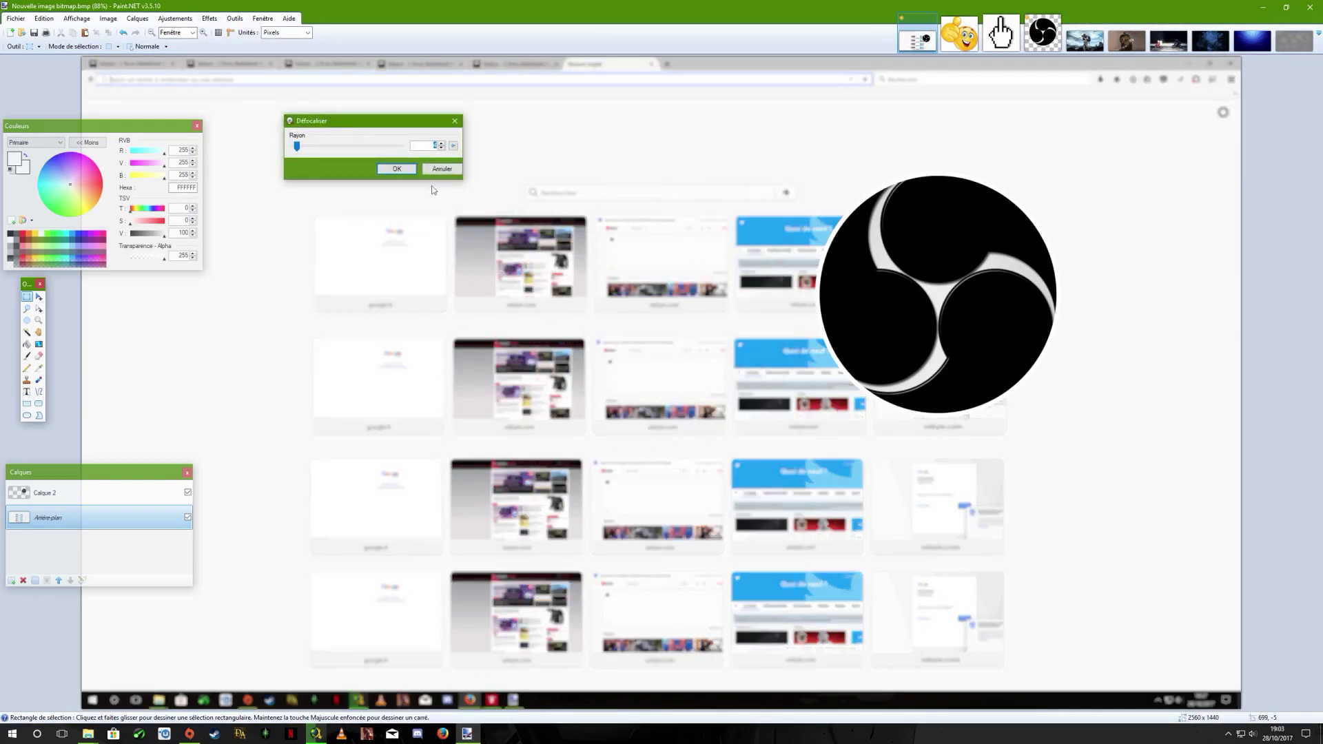
{"action": "left_click_drag", "start_coordinate": [296, 146], "coordinate": [306, 147]}
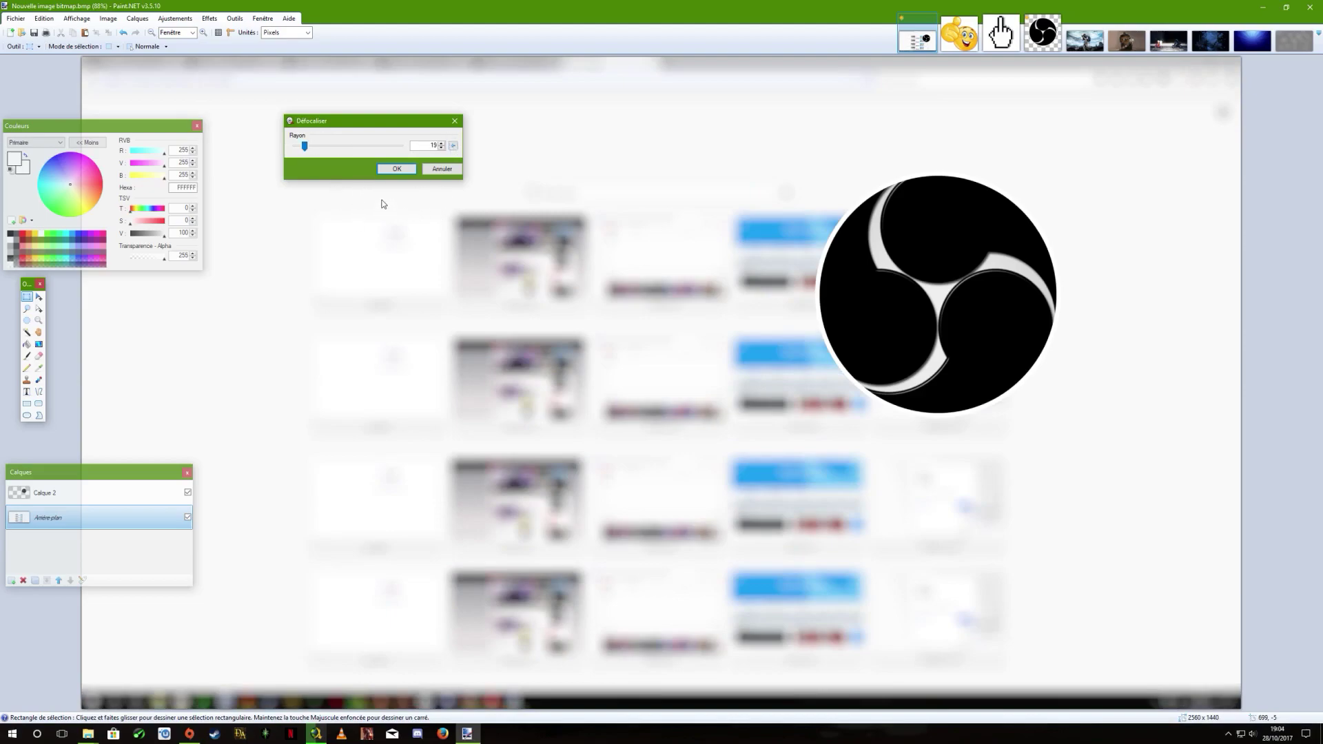
{"action": "left_click", "coordinate": [397, 169]}
{"action": "left_click_drag", "start_coordinate": [658, 285], "coordinate": [662, 284]}
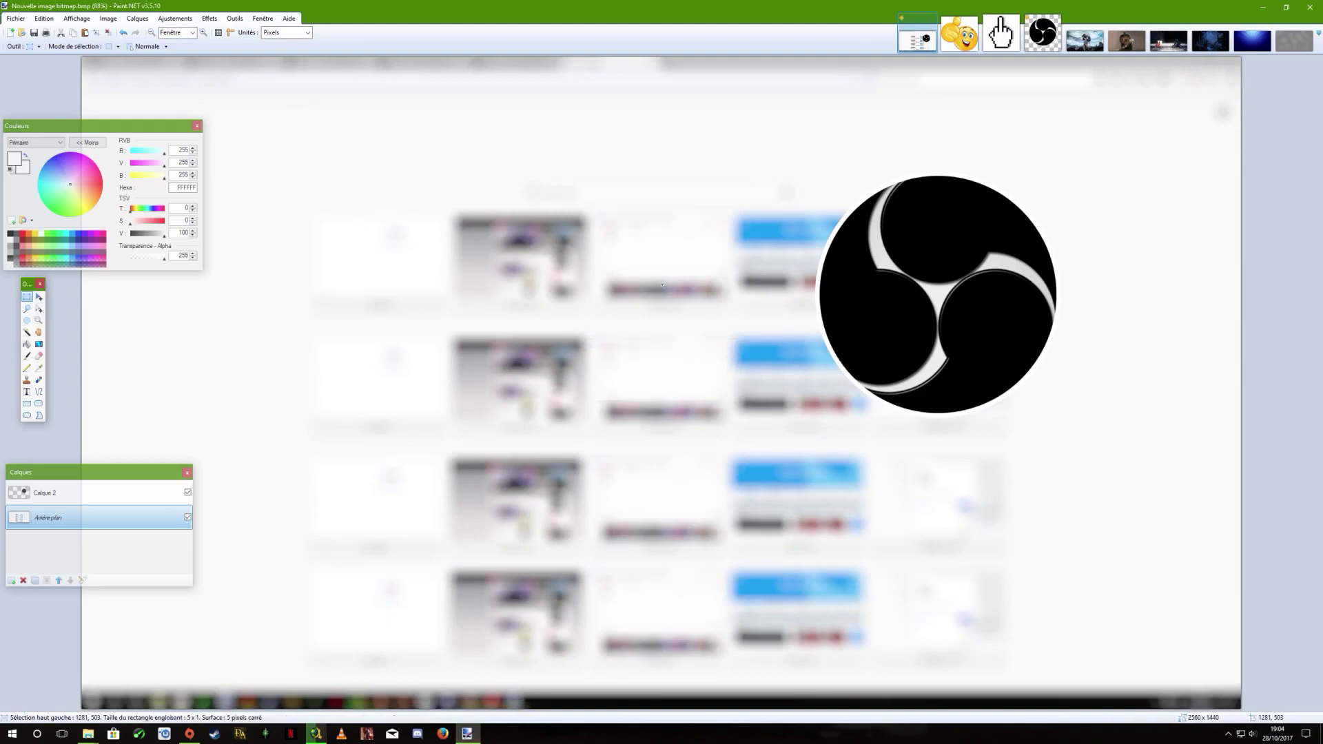
Move the logo on Calque 2 from the right side of the image to the left side, and deselect.
{"action": "left_click_drag", "start_coordinate": [713, 145], "coordinate": [1149, 458]}
{"action": "key", "text": "m"}
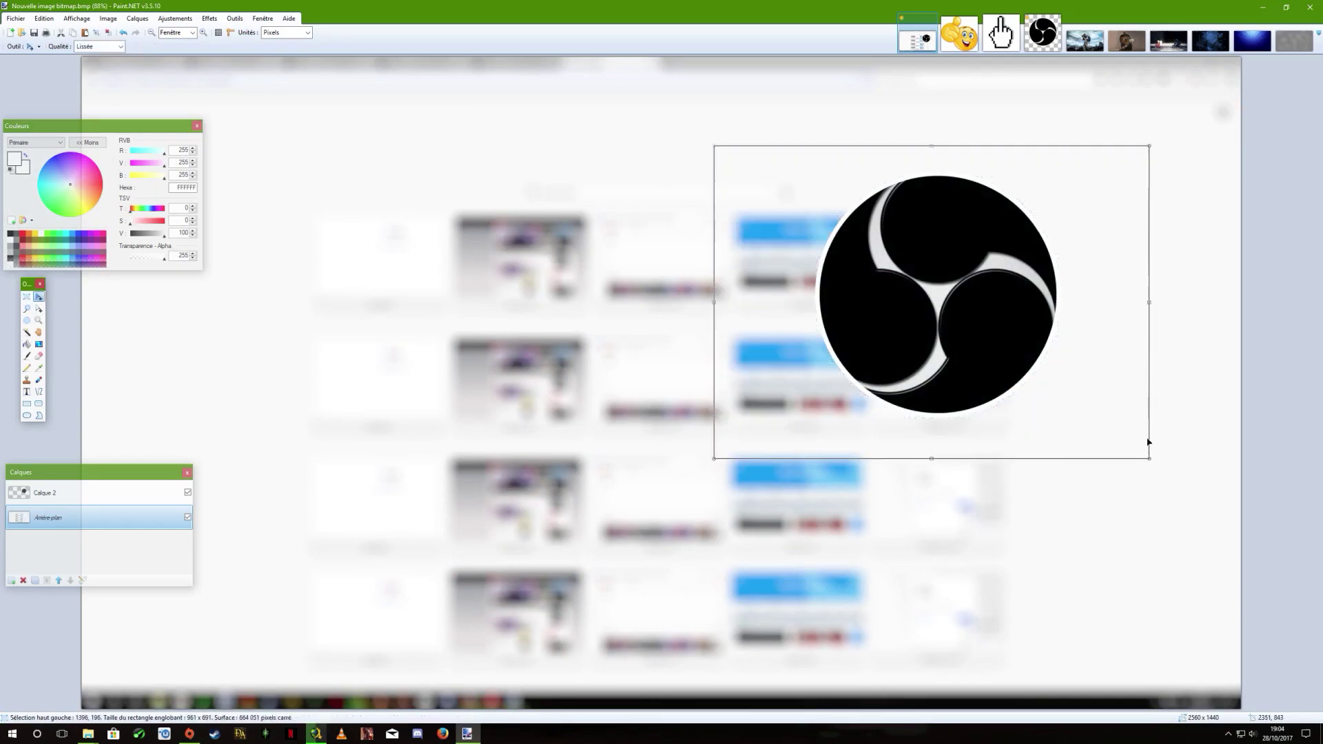
{"action": "left_click", "coordinate": [121, 501]}
{"action": "left_click", "coordinate": [27, 296]}
{"action": "left_click_drag", "start_coordinate": [667, 120], "coordinate": [1186, 522]}
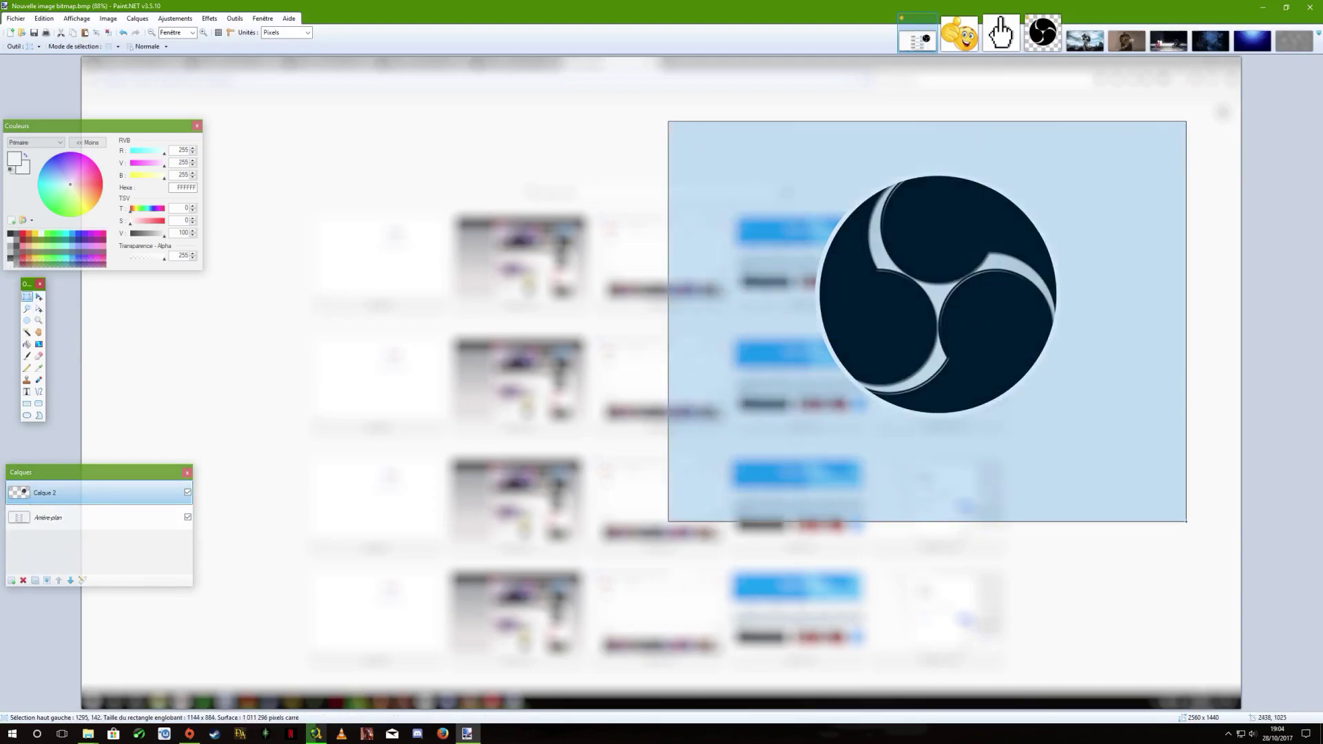
{"action": "key", "text": "Delete"}
{"action": "key", "text": "ctrl+z"}
{"action": "key", "text": "m"}
{"action": "mouse_move", "coordinate": [933, 345]}
{"action": "left_mouse_down"}
{"action": "mouse_move", "coordinate": [361, 430]}
{"action": "mouse_move", "coordinate": [457, 408]}
{"action": "left_mouse_up"}
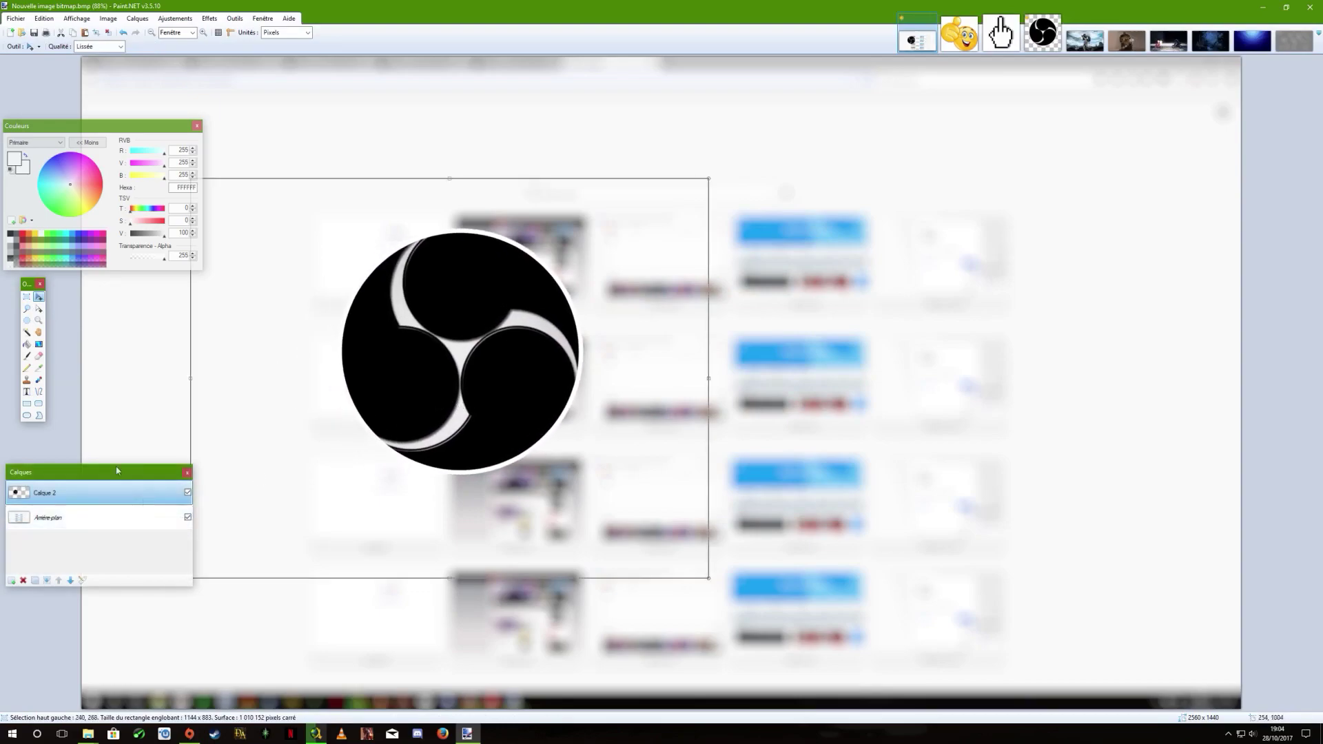
{"action": "left_click", "coordinate": [27, 296]}
{"action": "left_click", "coordinate": [898, 211]}
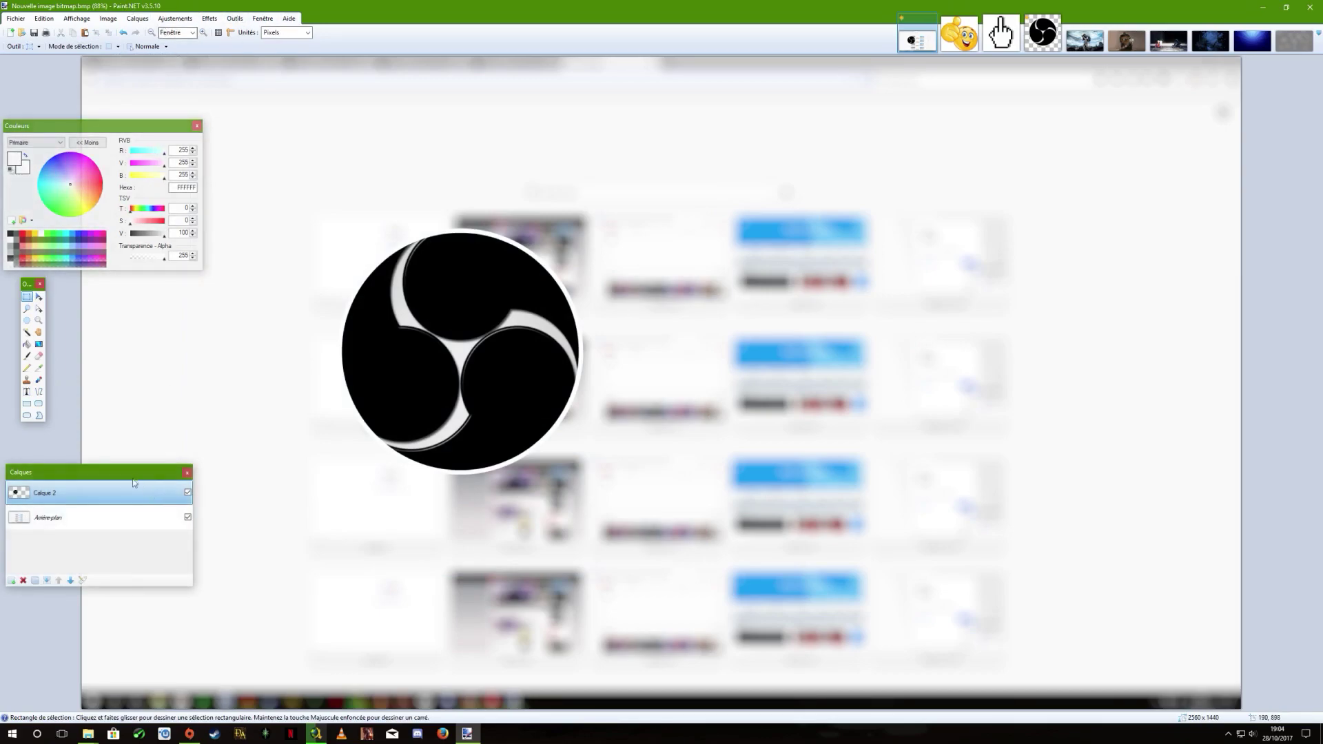
Try setting the canvas size to 1280 by 720 pixels with the anchor at Milieu.
{"action": "left_click", "coordinate": [100, 517]}
{"action": "left_click", "coordinate": [111, 19]}
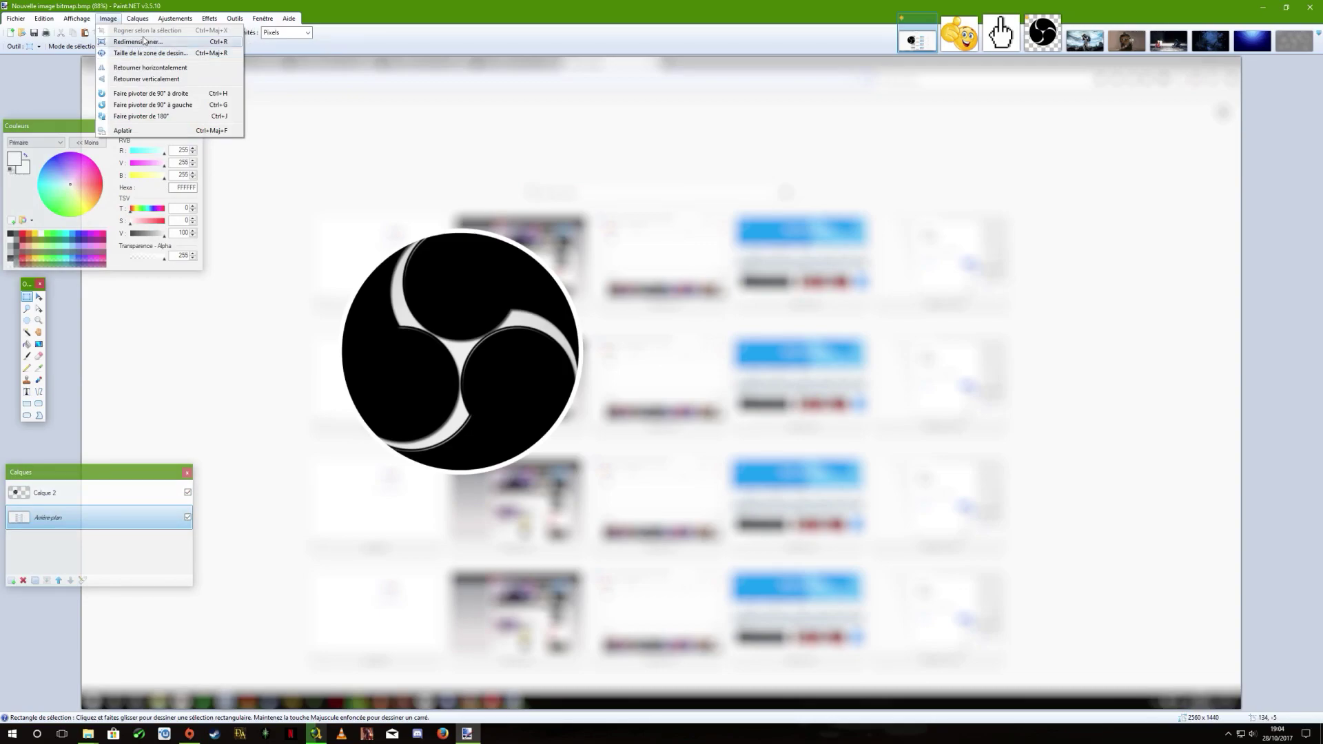
{"action": "left_click", "coordinate": [150, 53]}
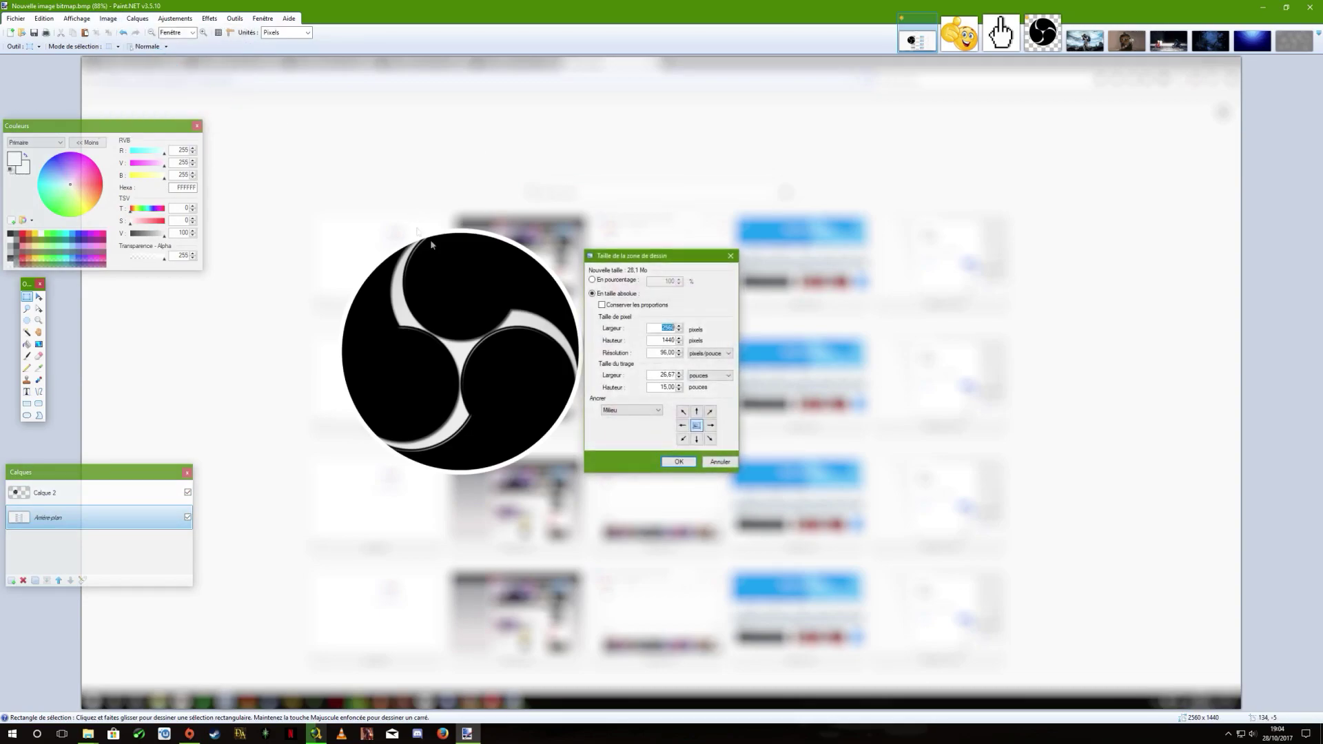
{"action": "type", "text": "1"}
{"action": "type", "text": "720"}
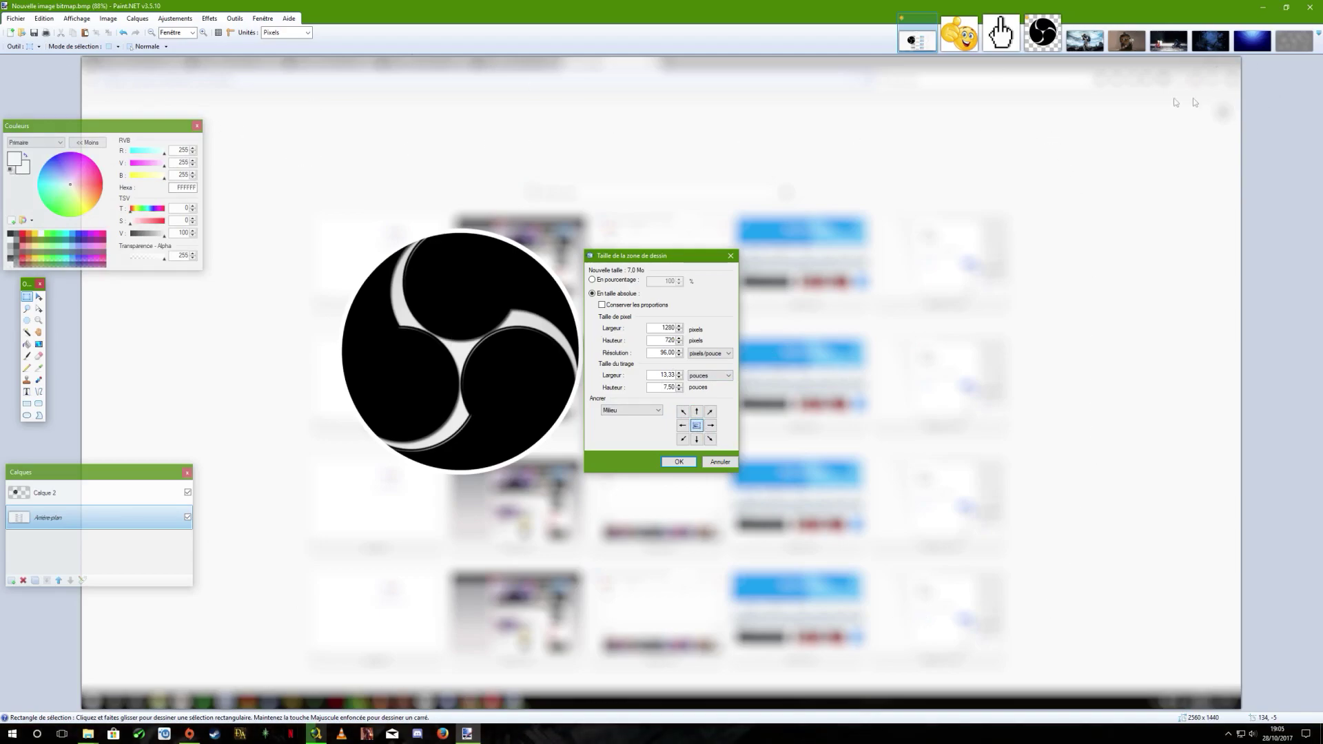
{"action": "left_click", "coordinate": [683, 412]}
{"action": "left_click", "coordinate": [710, 411]}
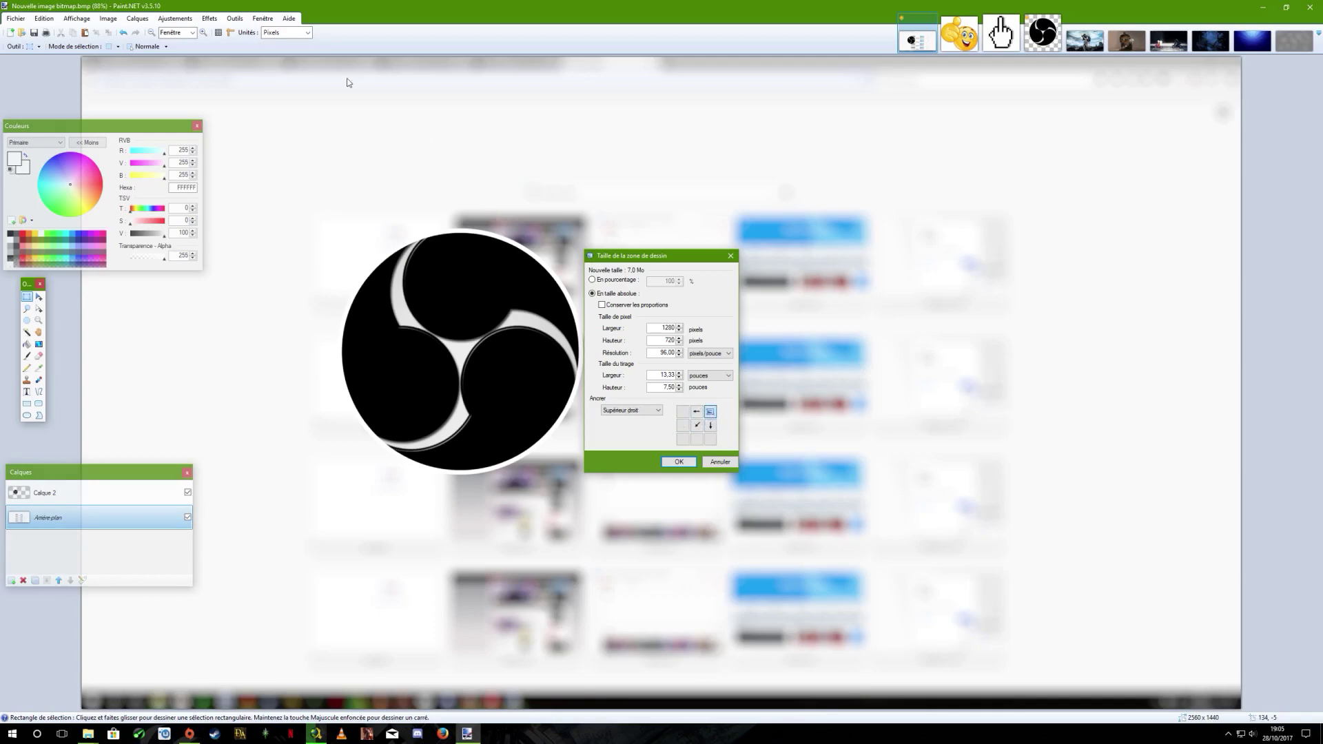
{"action": "left_click", "coordinate": [697, 425]}
{"action": "left_click", "coordinate": [689, 461]}
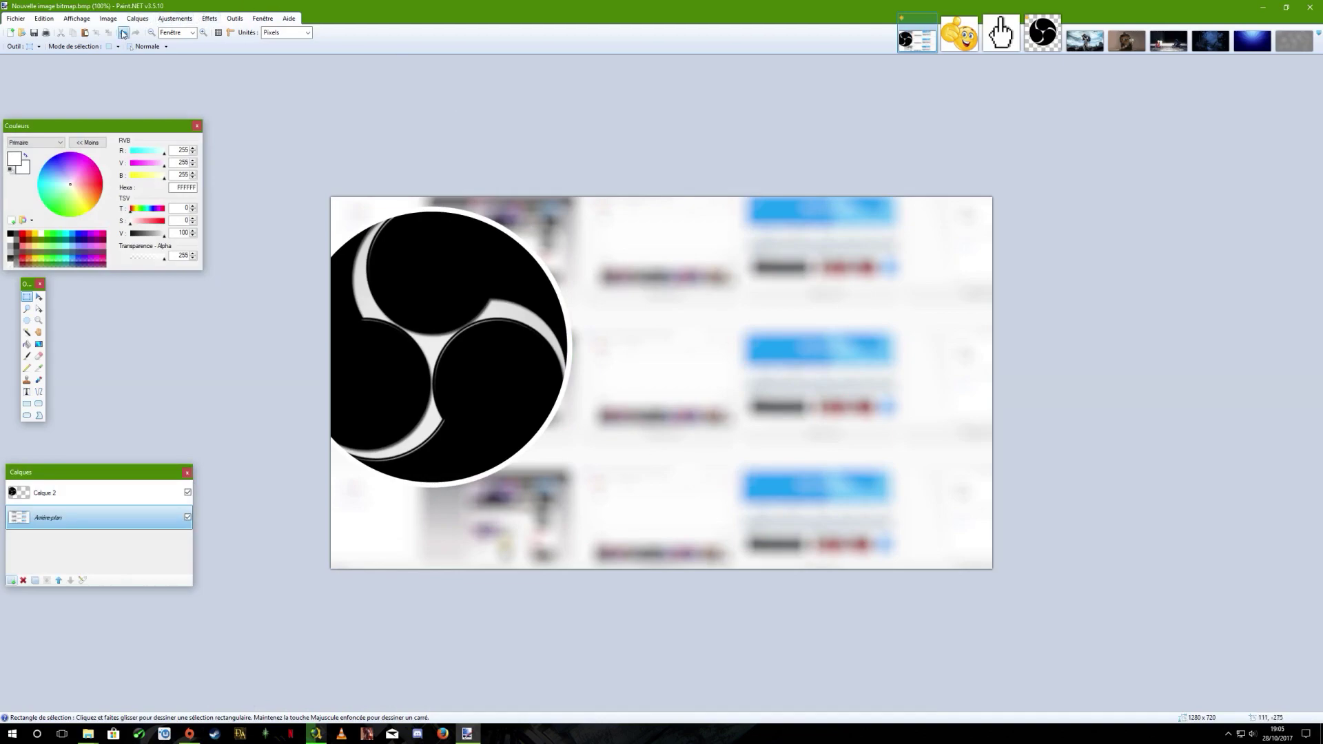
{"action": "key", "text": "ctrl+z"}
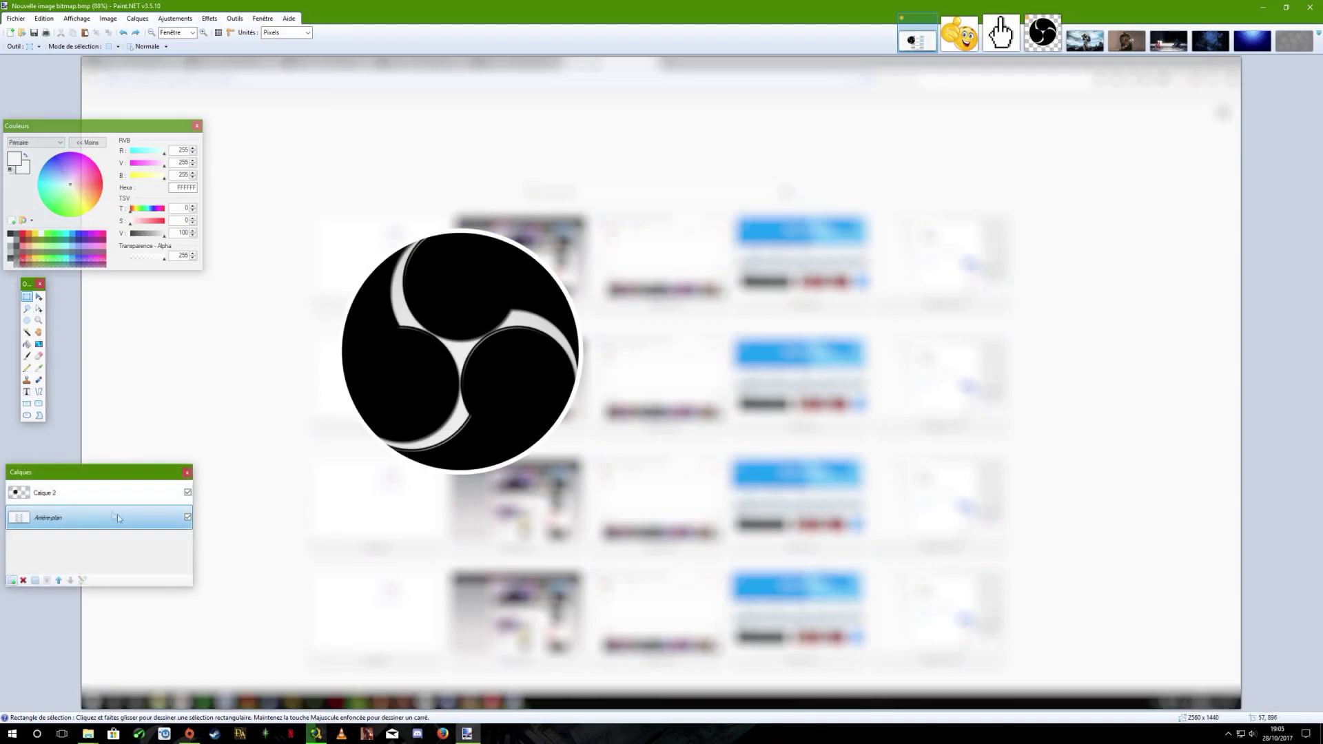
Select the logo on Calque 2, move it to the middle of the image, and deselect.
{"action": "left_click", "coordinate": [78, 490]}
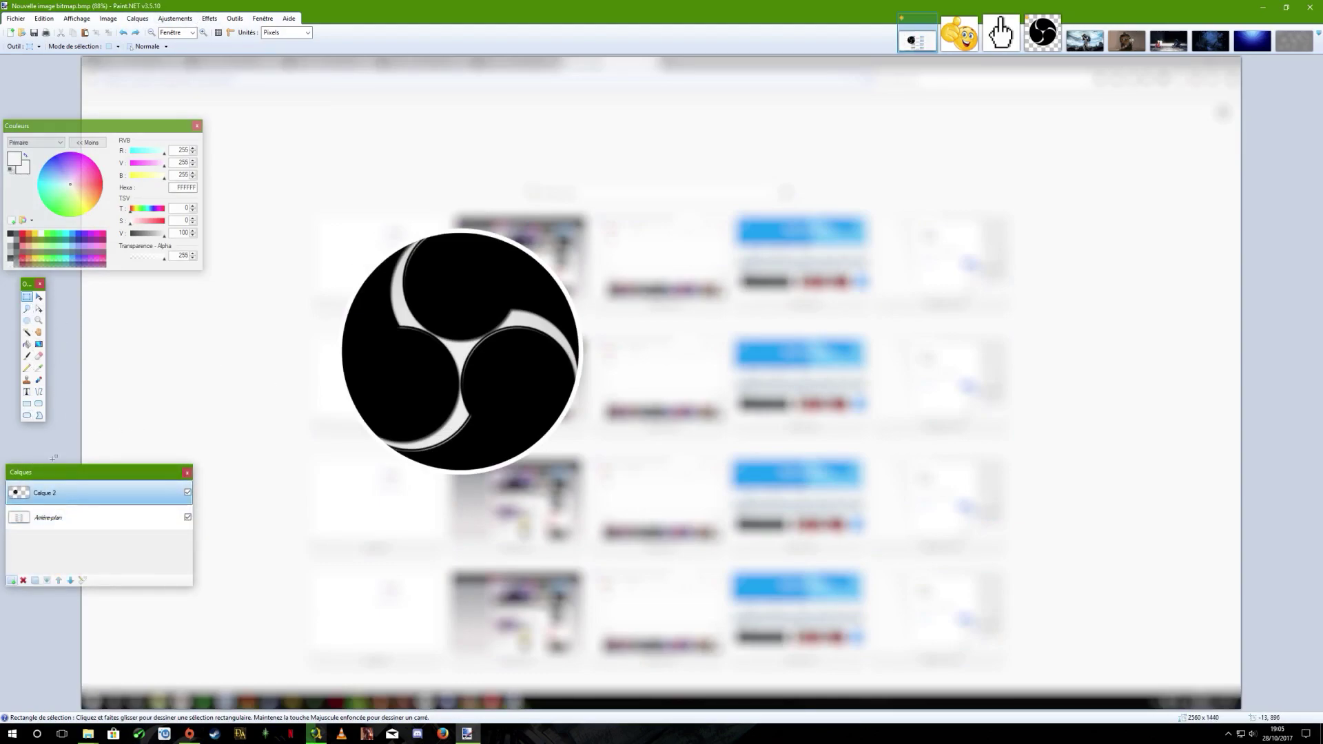
{"action": "left_click_drag", "start_coordinate": [301, 216], "coordinate": [617, 519]}
{"action": "key", "text": "m"}
{"action": "left_click_drag", "start_coordinate": [508, 355], "coordinate": [765, 384]}
{"action": "left_click", "coordinate": [158, 521]}
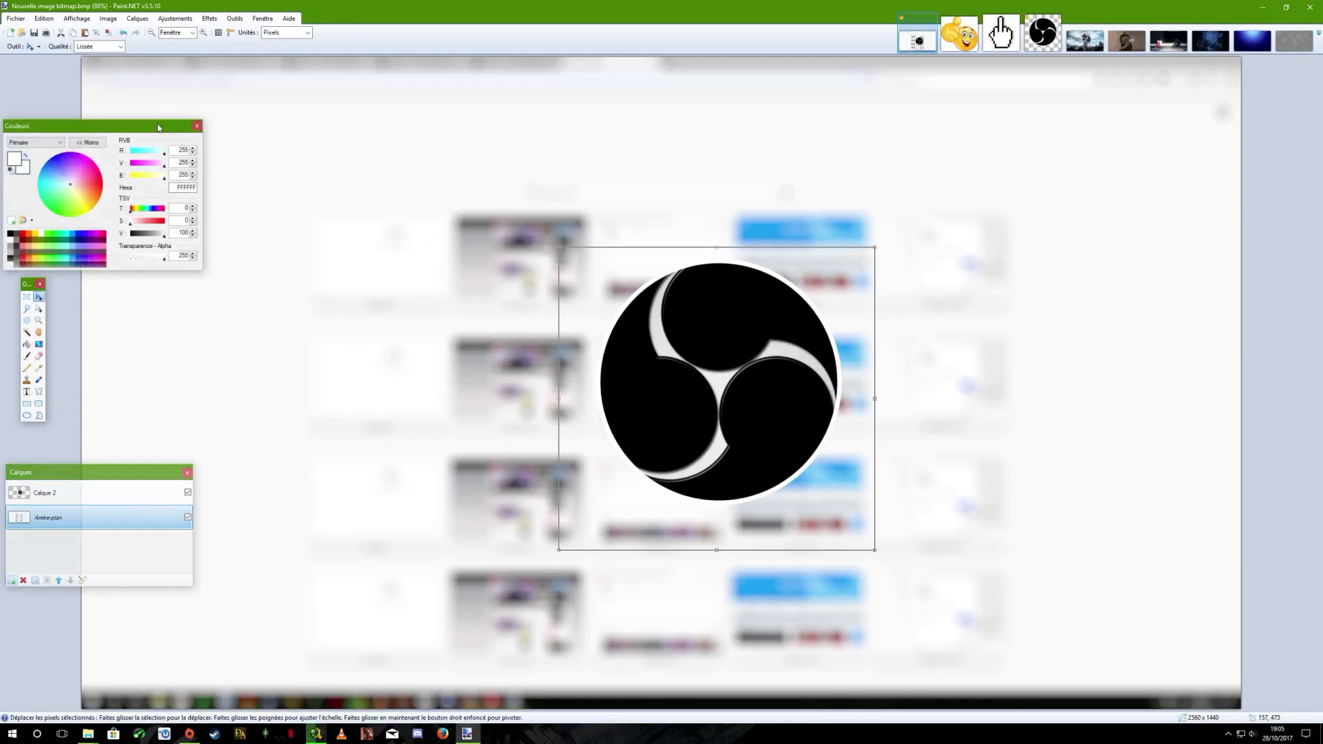
{"action": "key", "text": "s"}
{"action": "key", "text": "ctrl+d"}
{"action": "left_click", "coordinate": [127, 19]}
{"action": "mouse_move", "coordinate": [108, 19]}
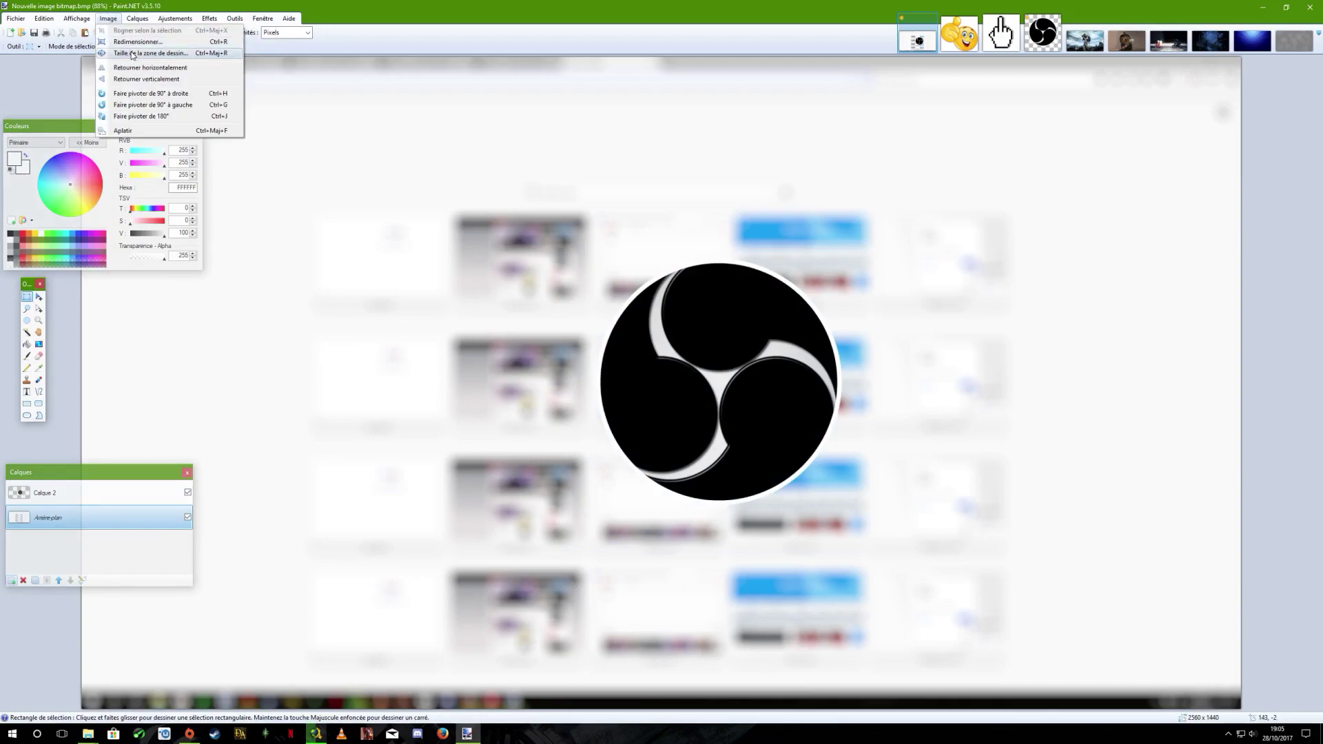
{"action": "left_click", "coordinate": [135, 56]}
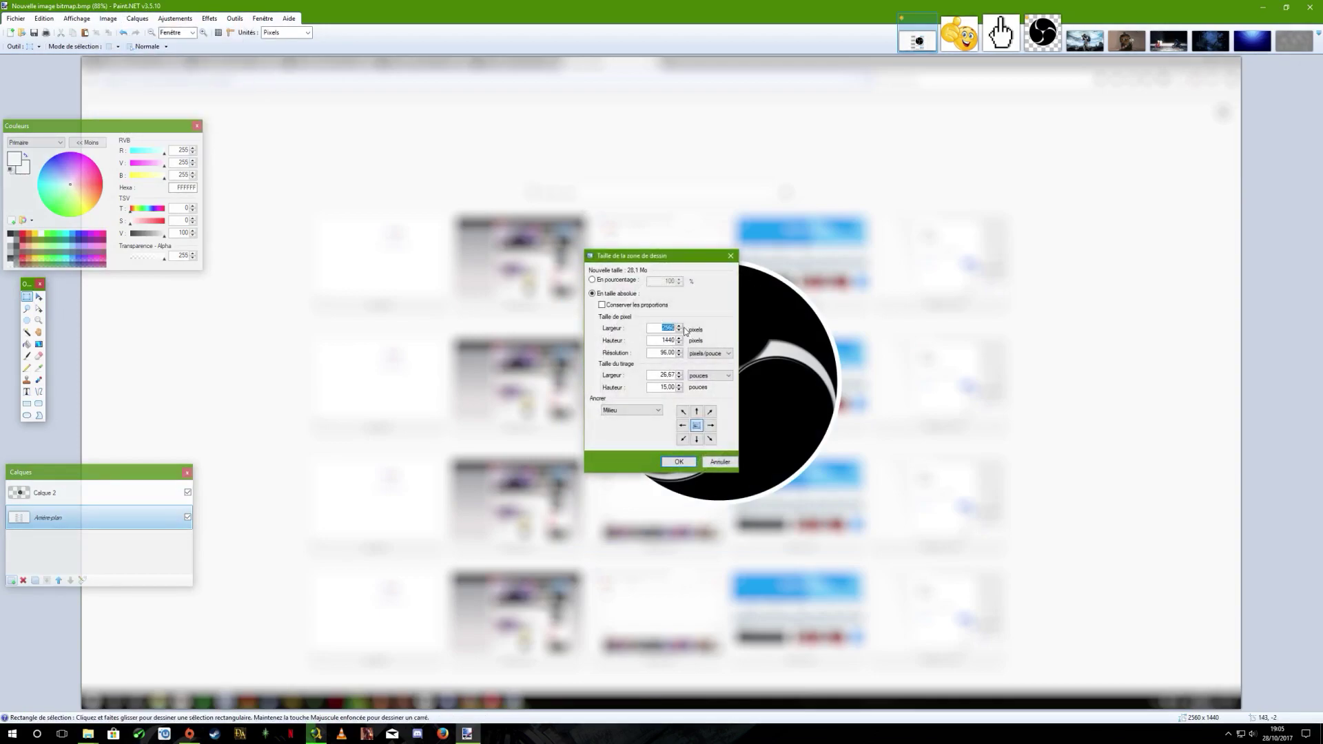
{"action": "left_click", "coordinate": [730, 257]}
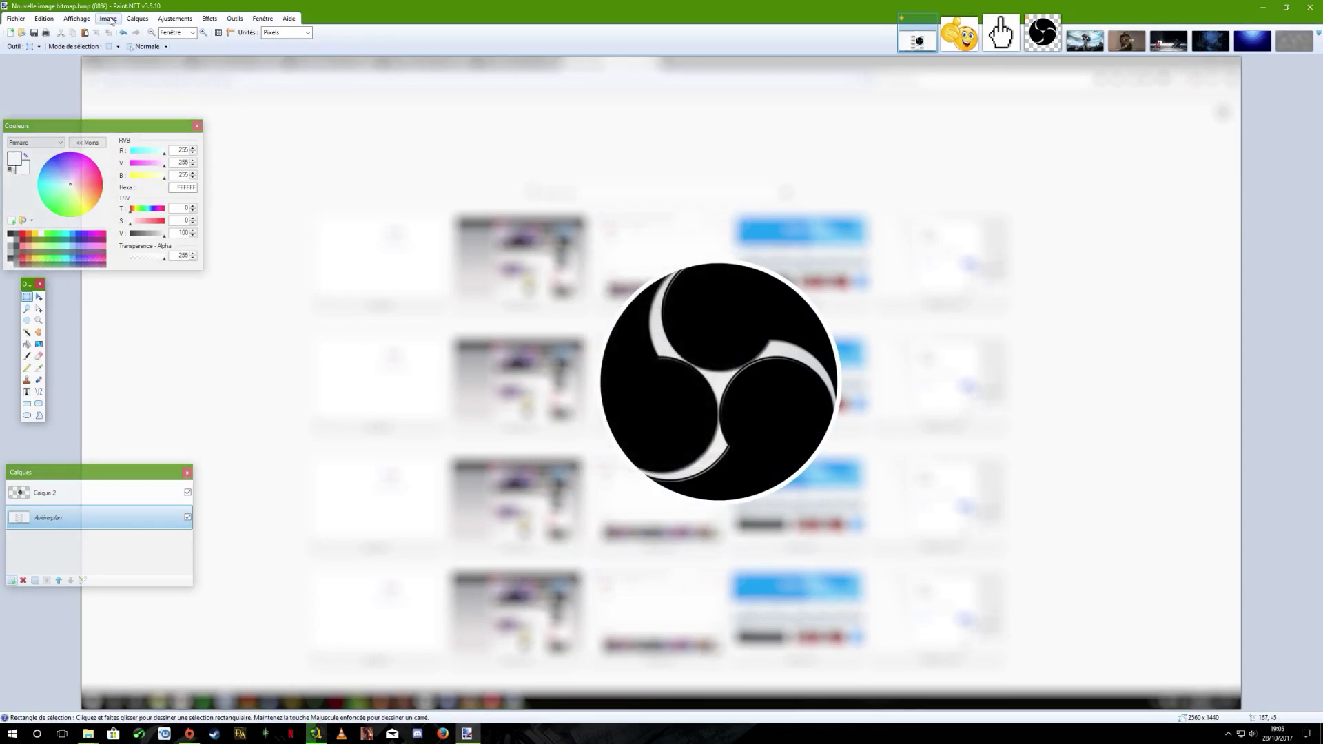
Crop the image to a rectangular selection of about 2052 by 1309 pixels around the logo, leaving out the browser's upper bar.
{"action": "left_click_drag", "start_coordinate": [222, 115], "coordinate": [1172, 704]}
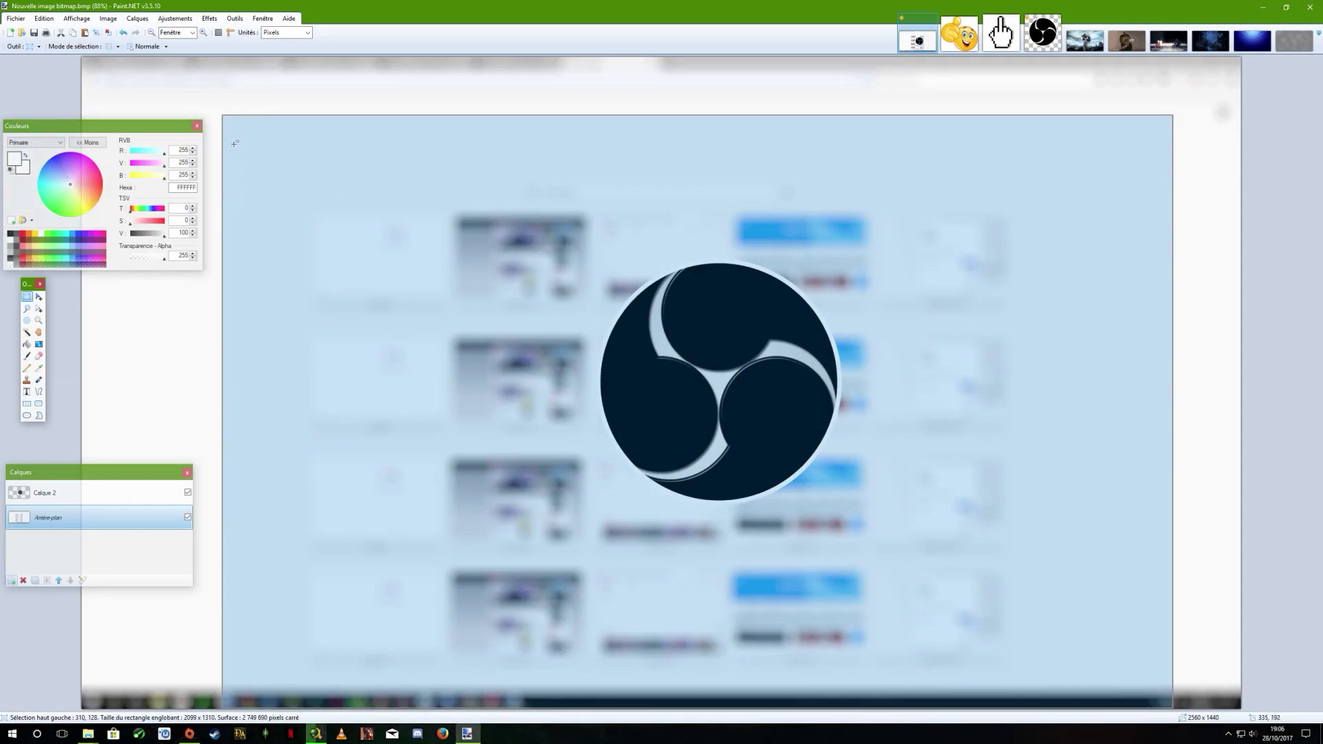
{"action": "left_click", "coordinate": [235, 144]}
{"action": "left_click_drag", "start_coordinate": [221, 116], "coordinate": [1150, 698]}
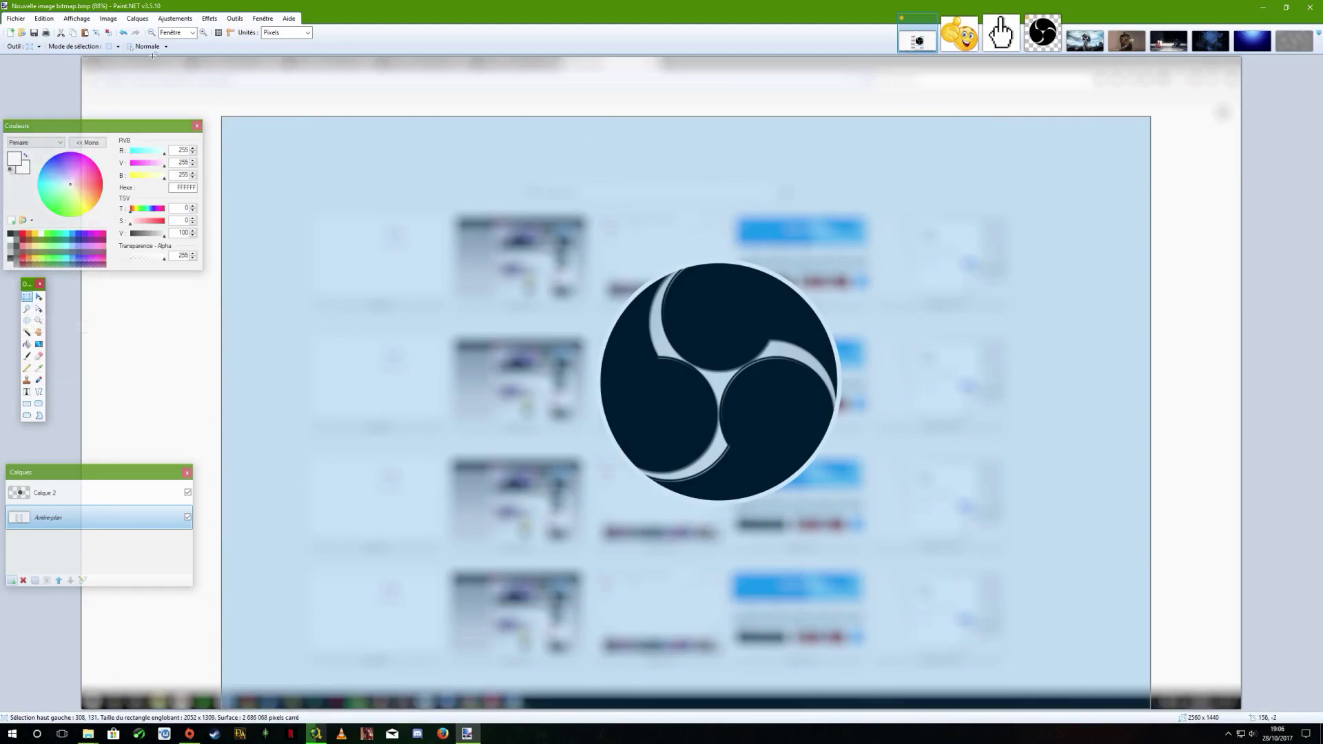
{"action": "left_click", "coordinate": [108, 19]}
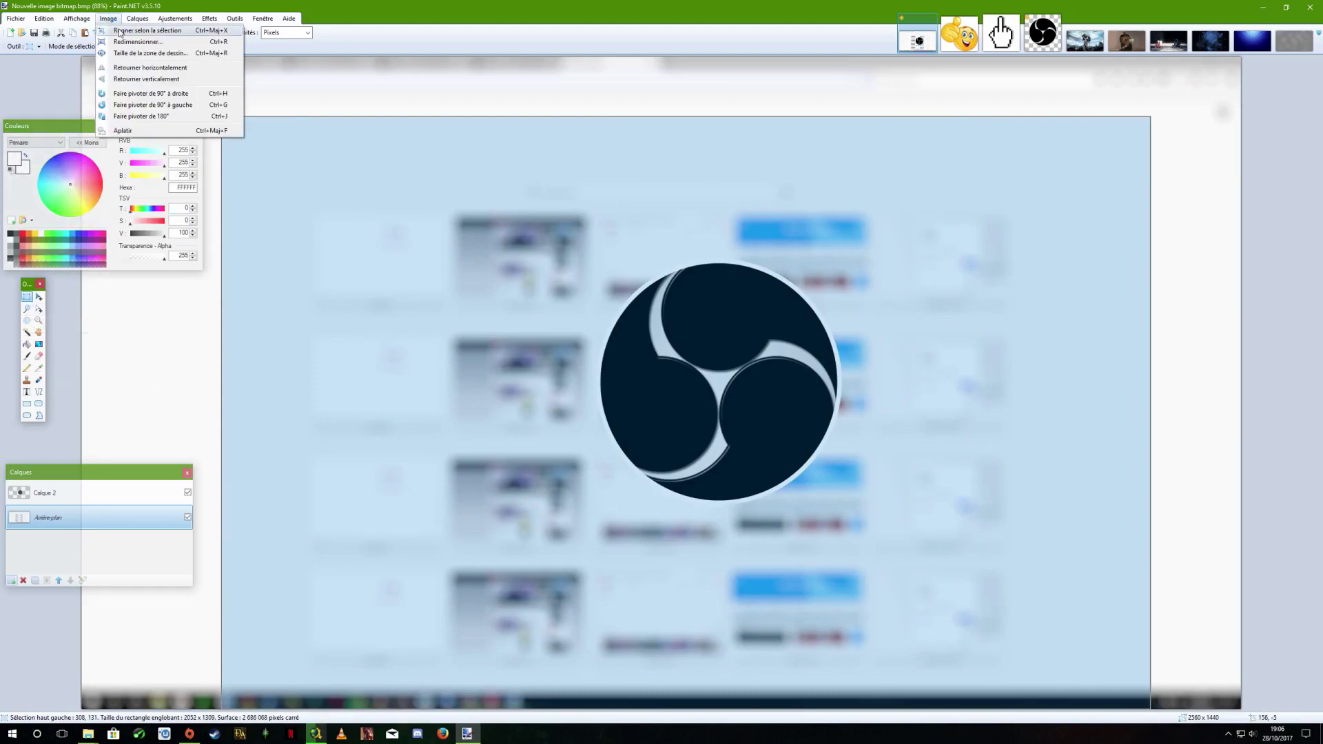
{"action": "left_click", "coordinate": [120, 32]}
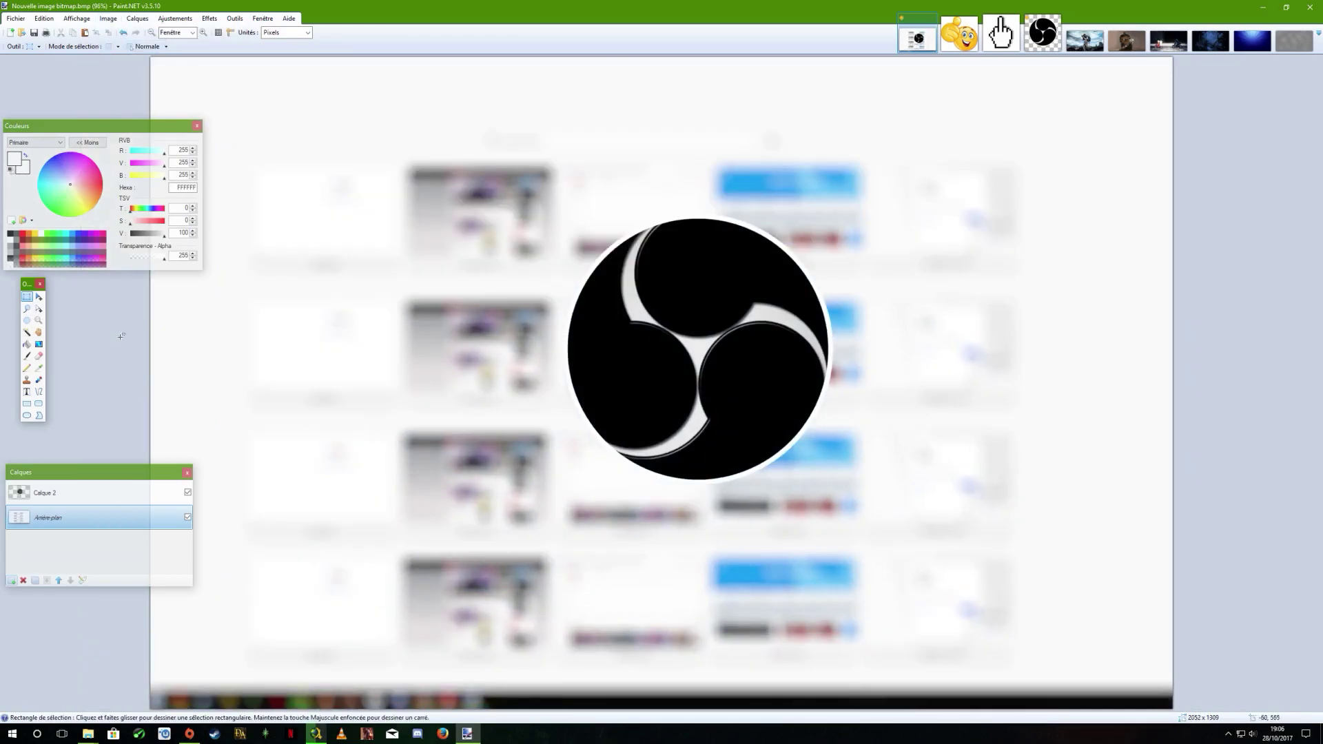
Set the canvas size to 1280 by 720 pixels, anchored at Milieu.
{"action": "left_click", "coordinate": [108, 18]}
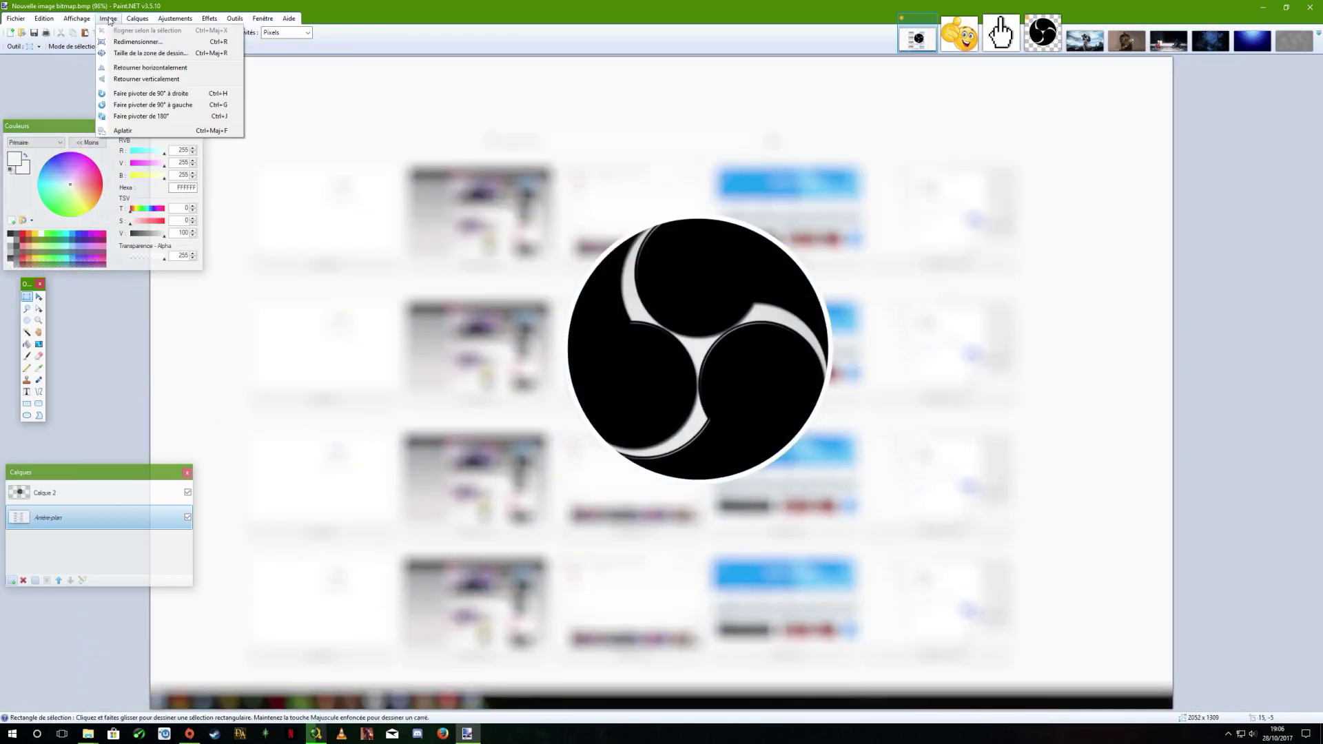
{"action": "left_click", "coordinate": [133, 55]}
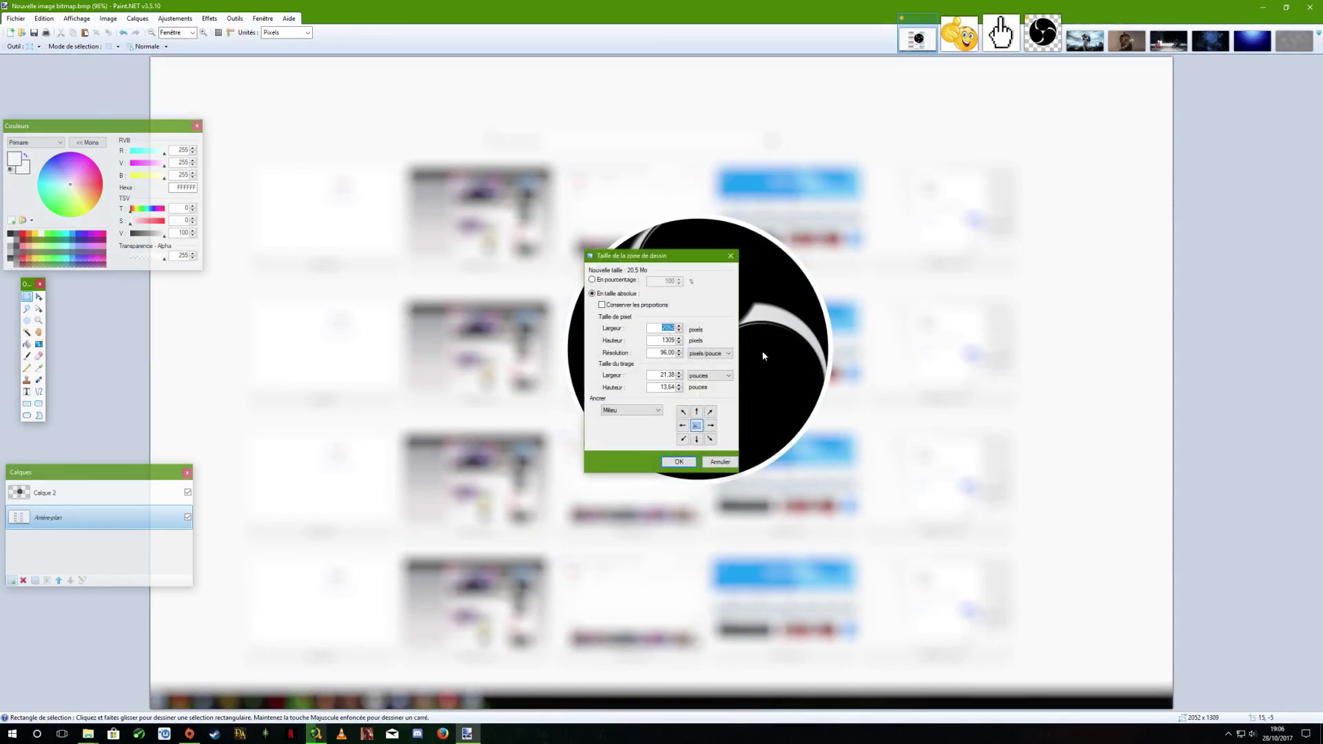
{"action": "type", "text": "1280"}
{"action": "key", "text": "Tab"}
{"action": "type", "text": "720"}
{"action": "key", "text": "Return"}
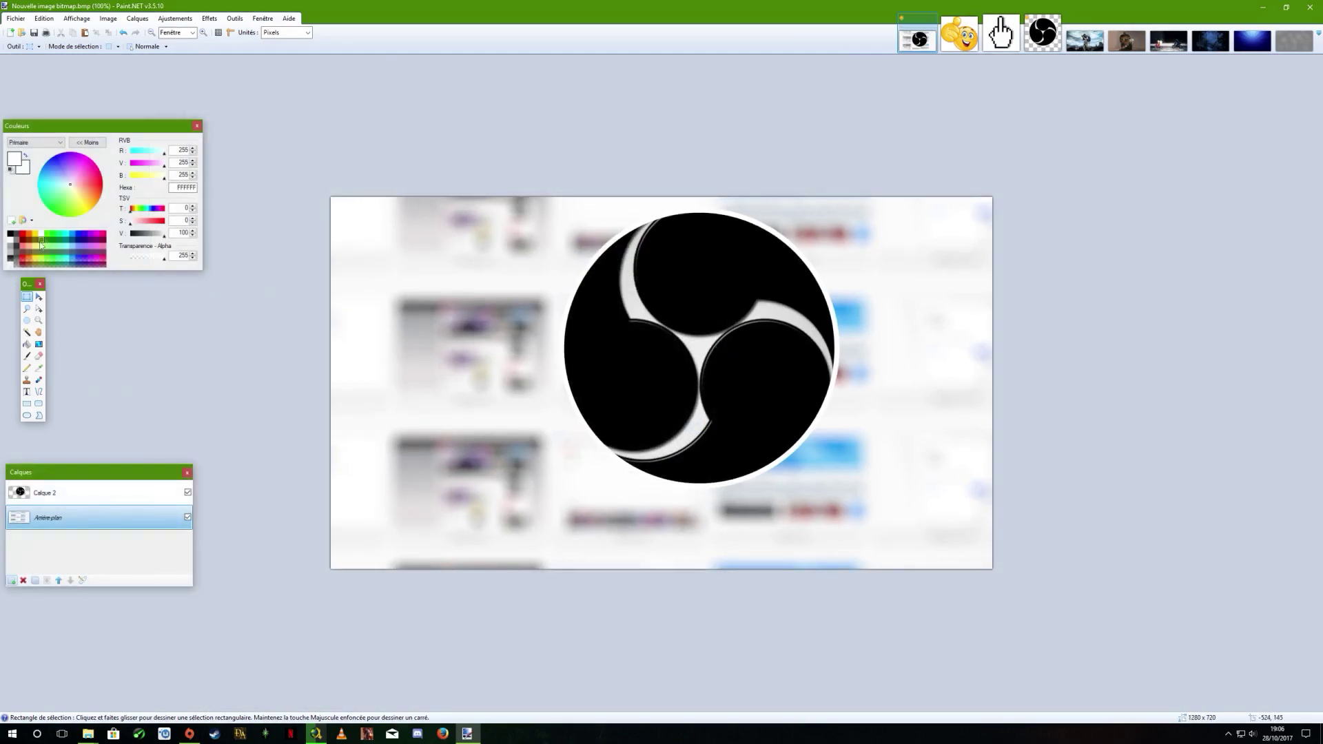
Select the logo on Calque 2 and move it to the left half of the canvas.
{"action": "left_click", "coordinate": [62, 492]}
{"action": "left_click_drag", "start_coordinate": [473, 181], "coordinate": [907, 530]}
{"action": "key", "text": "ctrl+z"}
{"action": "key", "text": "ctrl+v"}
{"action": "left_click_drag", "start_coordinate": [738, 418], "coordinate": [579, 435]}
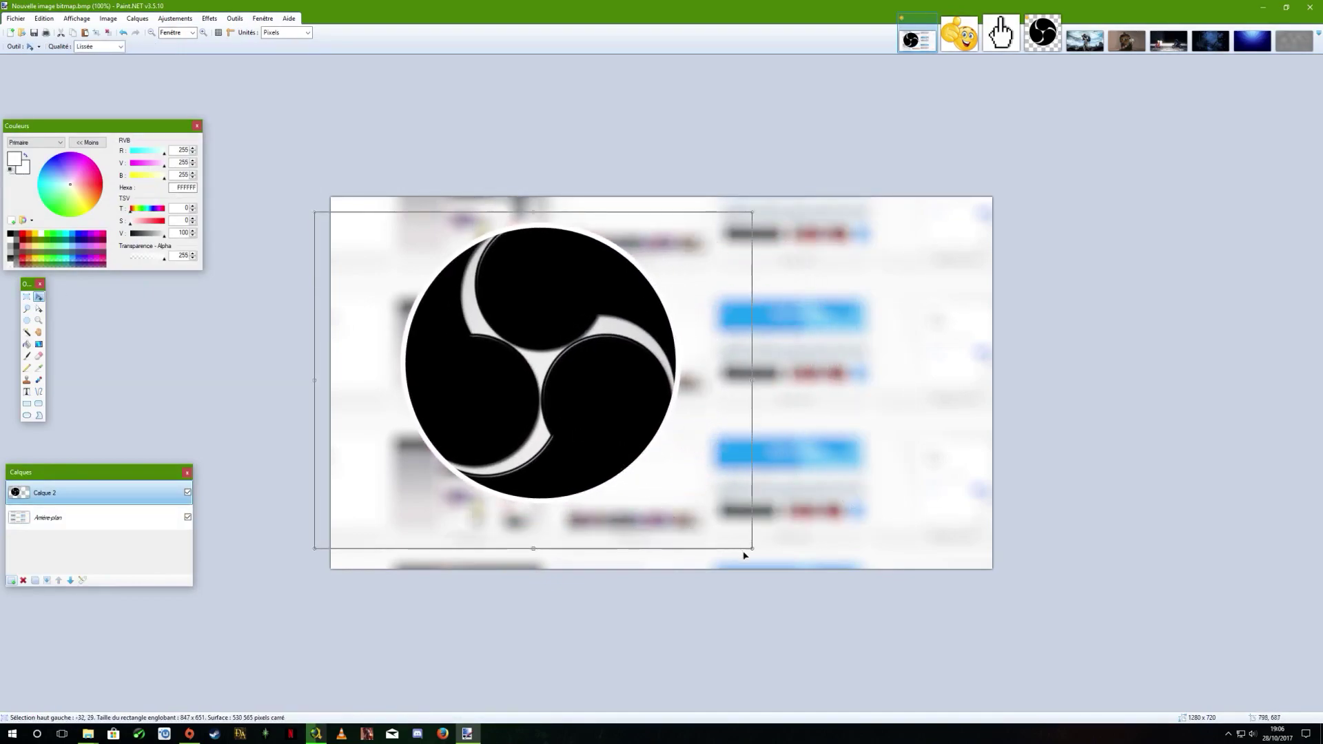
Shrink the selected logo area to about 543 by 412 pixels, place it in the canvas's upper-left part, and deselect.
{"action": "left_click_drag", "start_coordinate": [752, 549], "coordinate": [620, 450]}
{"action": "mouse_move", "coordinate": [565, 370]}
{"action": "left_mouse_down"}
{"action": "mouse_move", "coordinate": [560, 409]}
{"action": "mouse_move", "coordinate": [689, 386]}
{"action": "mouse_move", "coordinate": [519, 372]}
{"action": "mouse_move", "coordinate": [549, 361]}
{"action": "left_mouse_up"}
{"action": "left_click_drag", "start_coordinate": [629, 468], "coordinate": [606, 444]}
{"action": "left_click_drag", "start_coordinate": [520, 344], "coordinate": [523, 349]}
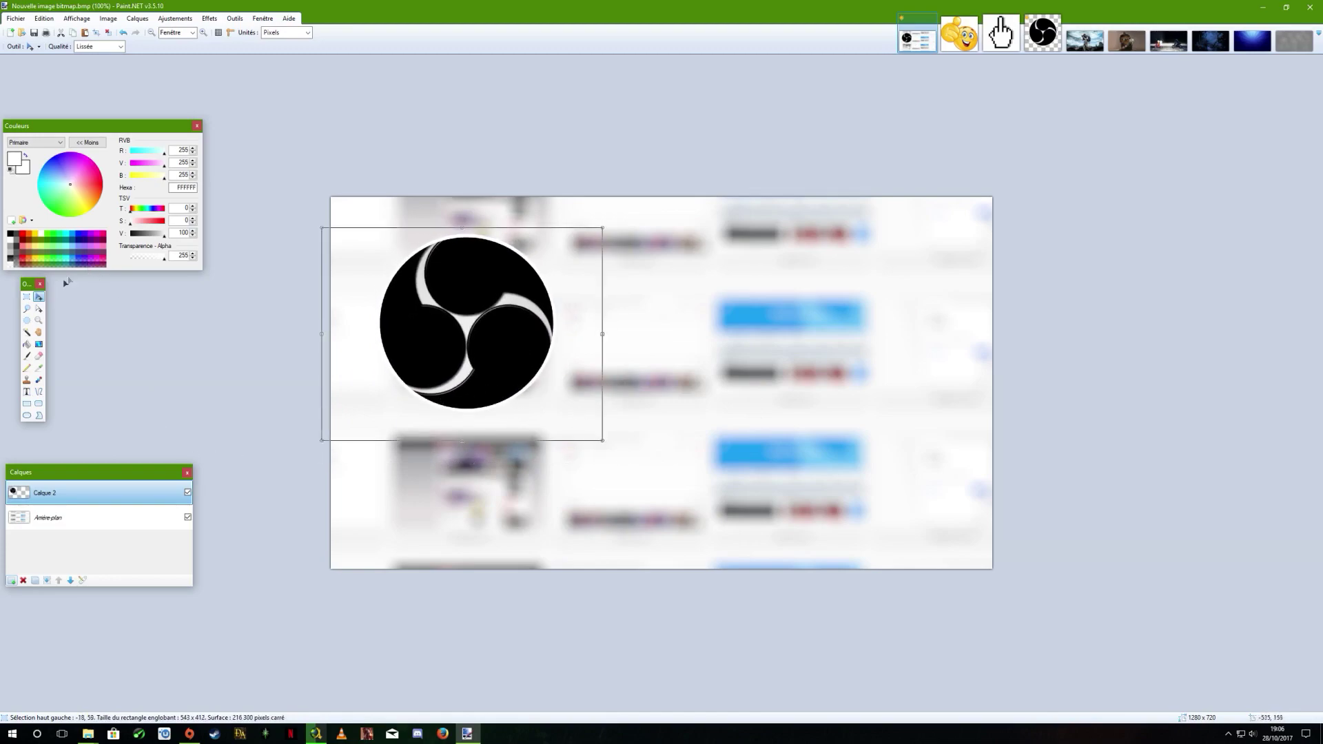
{"action": "left_click", "coordinate": [26, 296]}
{"action": "left_click", "coordinate": [435, 462]}
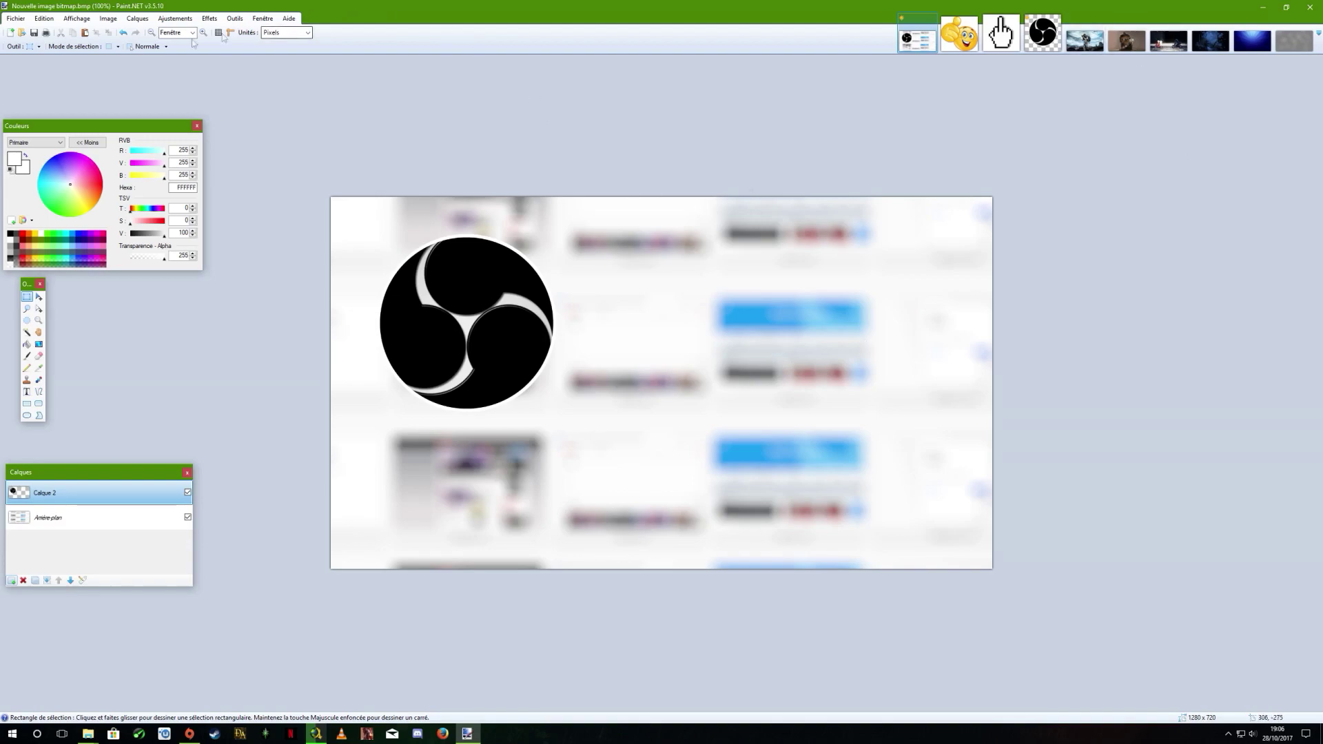
Add a new layer, and paste the whole Star Wars Battlefront stormtrooper image onto it without changing the canvas size.
{"action": "left_click", "coordinate": [138, 19]}
{"action": "left_click", "coordinate": [157, 32]}
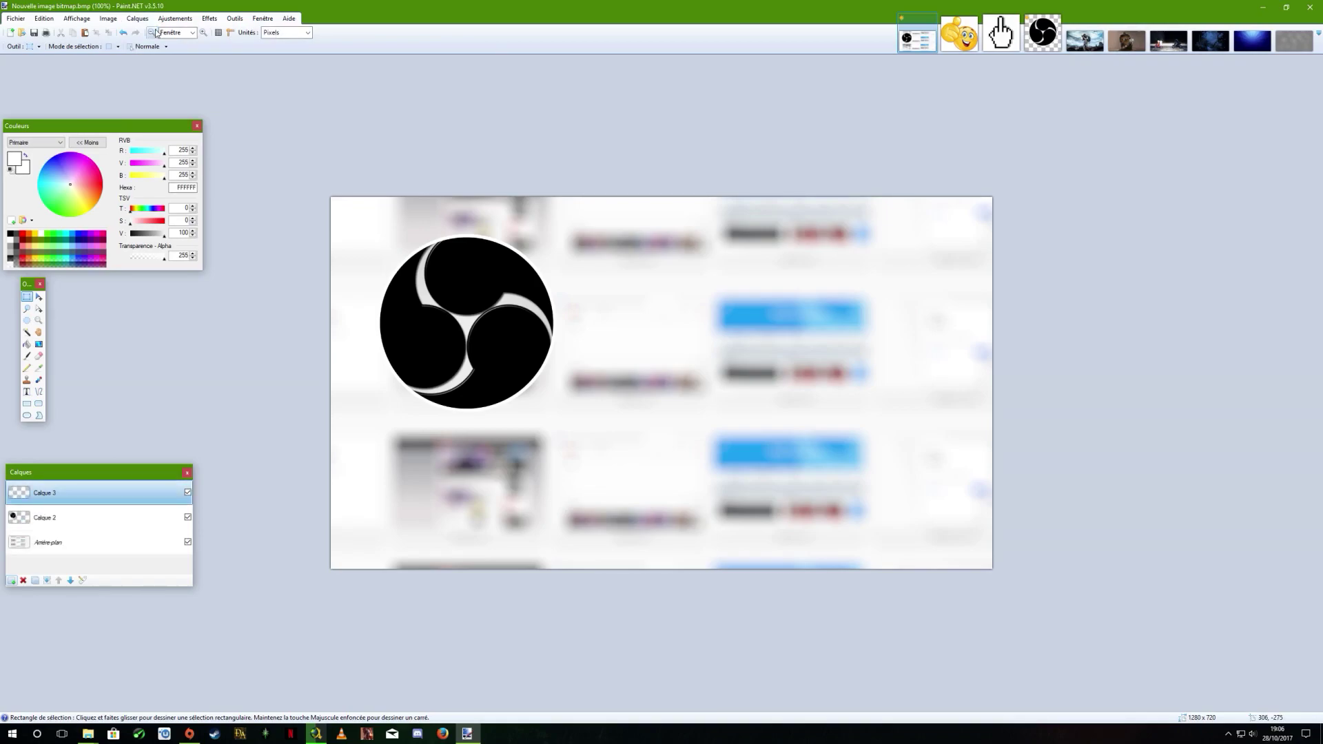
{"action": "left_click", "coordinate": [1085, 40]}
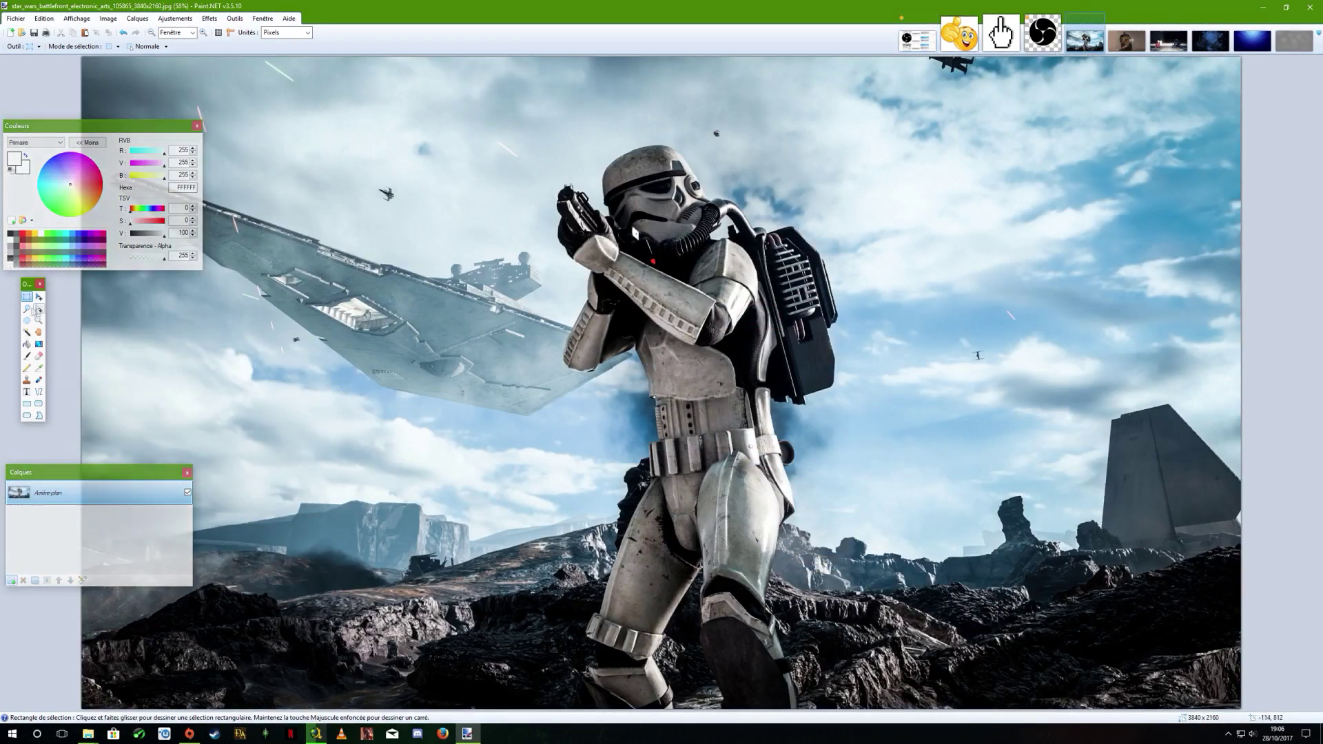
{"action": "left_click_drag", "start_coordinate": [78, 56], "coordinate": [1320, 743]}
{"action": "left_click", "coordinate": [916, 39]}
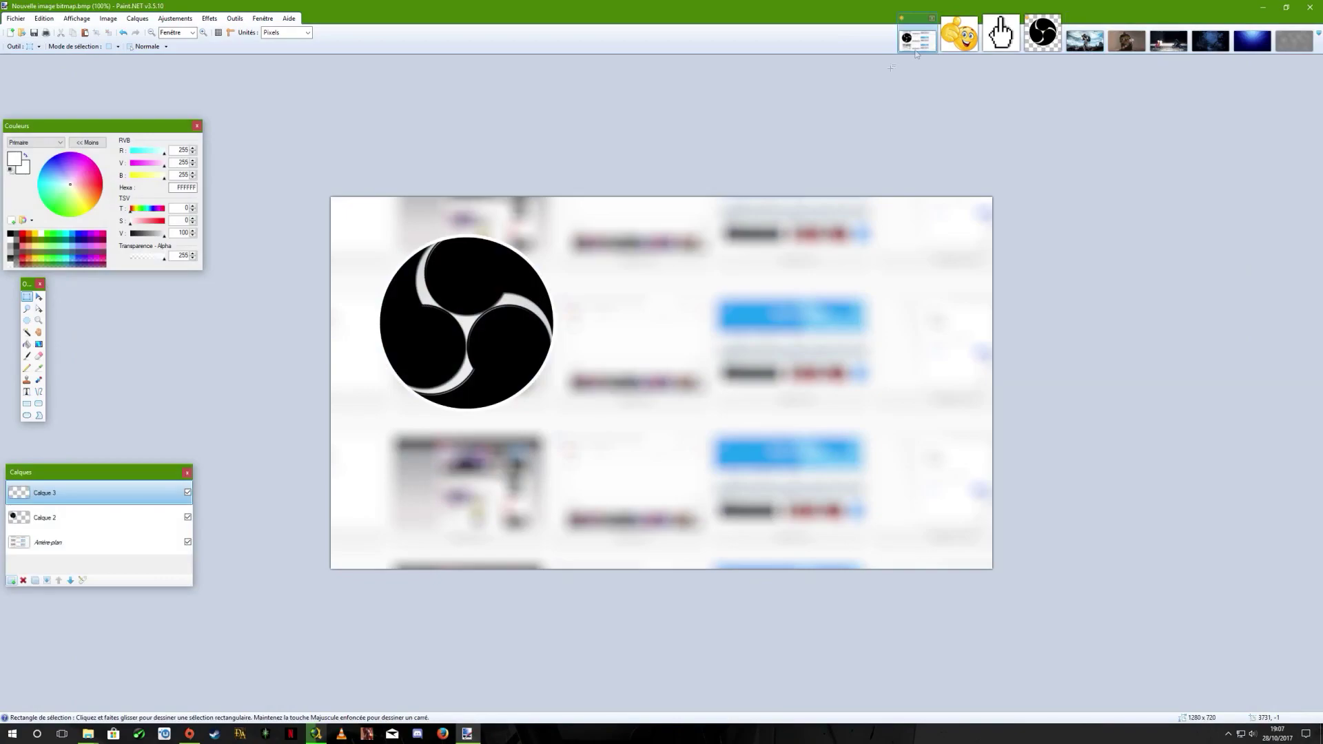
{"action": "key", "text": "ctrl+v"}
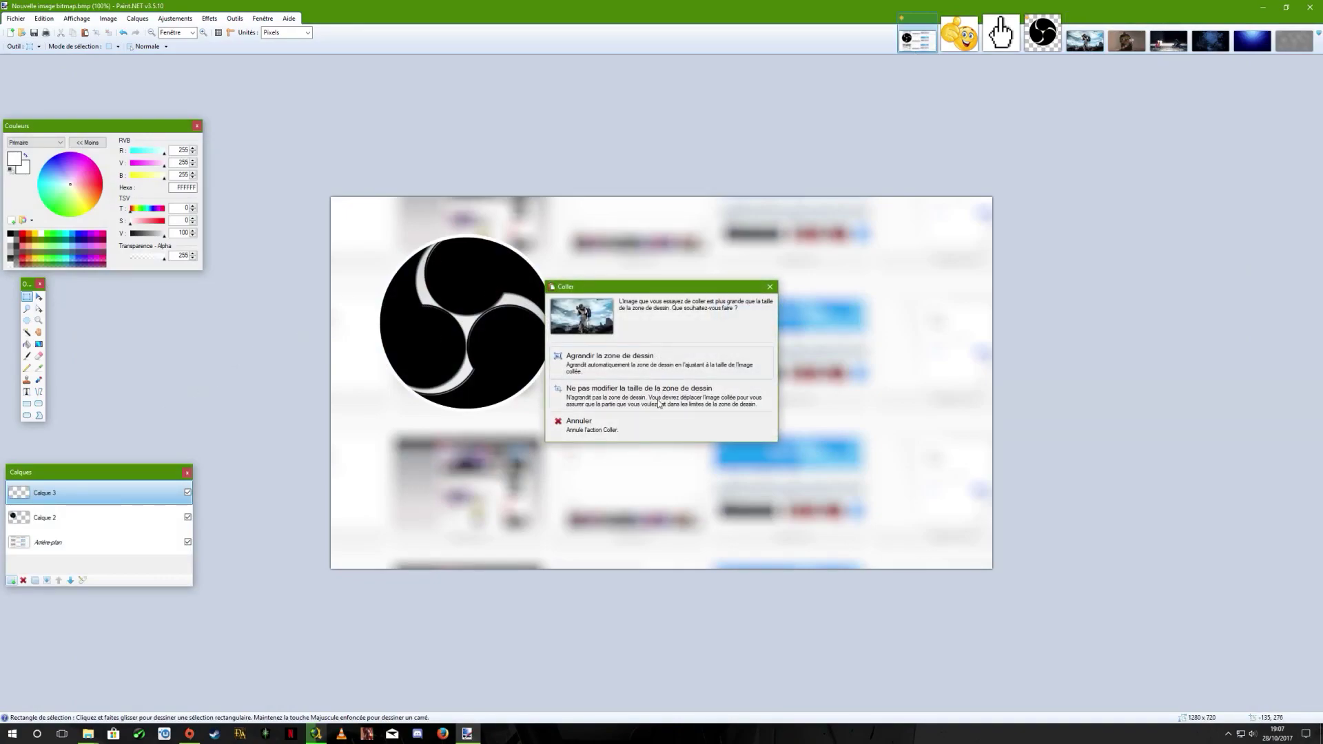
{"action": "left_click", "coordinate": [658, 400]}
Reposition the pasted stormtrooper image and scale it to about 1740 by 986 pixels so that it covers the whole canvas.
{"action": "left_click_drag", "start_coordinate": [786, 394], "coordinate": [237, 242]}
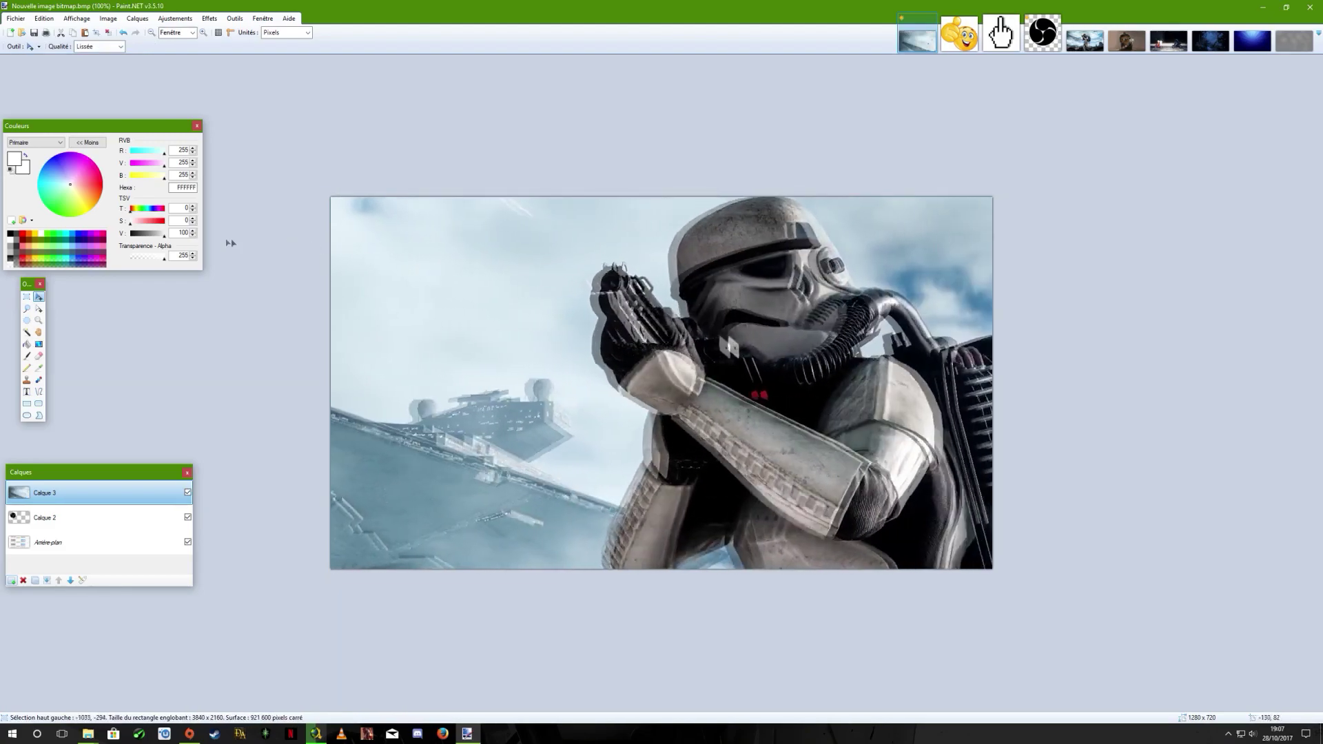
{"action": "left_click_drag", "start_coordinate": [436, 236], "coordinate": [392, 269]}
{"action": "left_click_drag", "start_coordinate": [816, 604], "coordinate": [827, 640]}
{"action": "left_click_drag", "start_coordinate": [219, 262], "coordinate": [410, 279]}
{"action": "left_click_drag", "start_coordinate": [343, 231], "coordinate": [416, 214]}
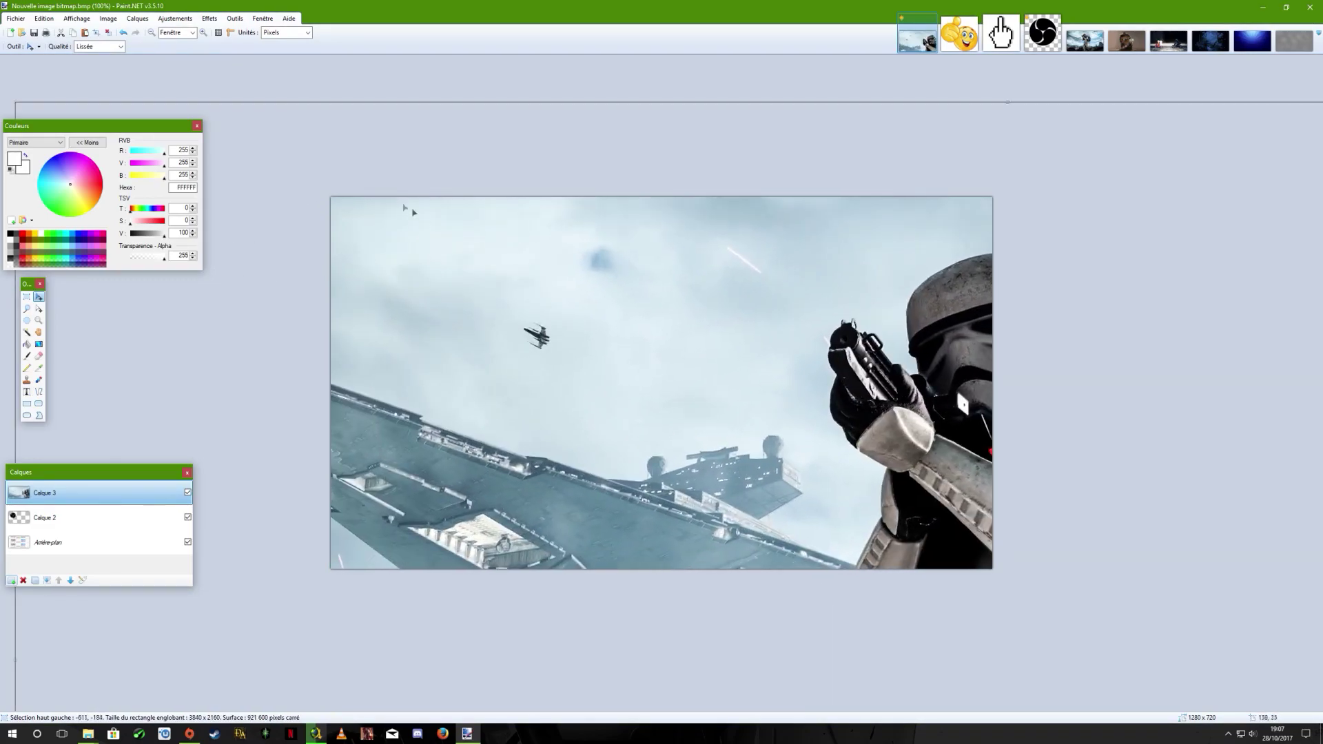
{"action": "left_click_drag", "start_coordinate": [13, 104], "coordinate": [703, 486]}
{"action": "left_click_drag", "start_coordinate": [801, 517], "coordinate": [247, 199]}
{"action": "left_click_drag", "start_coordinate": [471, 221], "coordinate": [746, 266]}
{"action": "mouse_move", "coordinate": [400, 200]}
{"action": "left_mouse_down"}
{"action": "mouse_move", "coordinate": [524, 344]}
{"action": "mouse_move", "coordinate": [760, 566]}
{"action": "mouse_move", "coordinate": [402, 141]}
{"action": "mouse_move", "coordinate": [379, 193]}
{"action": "left_mouse_up"}
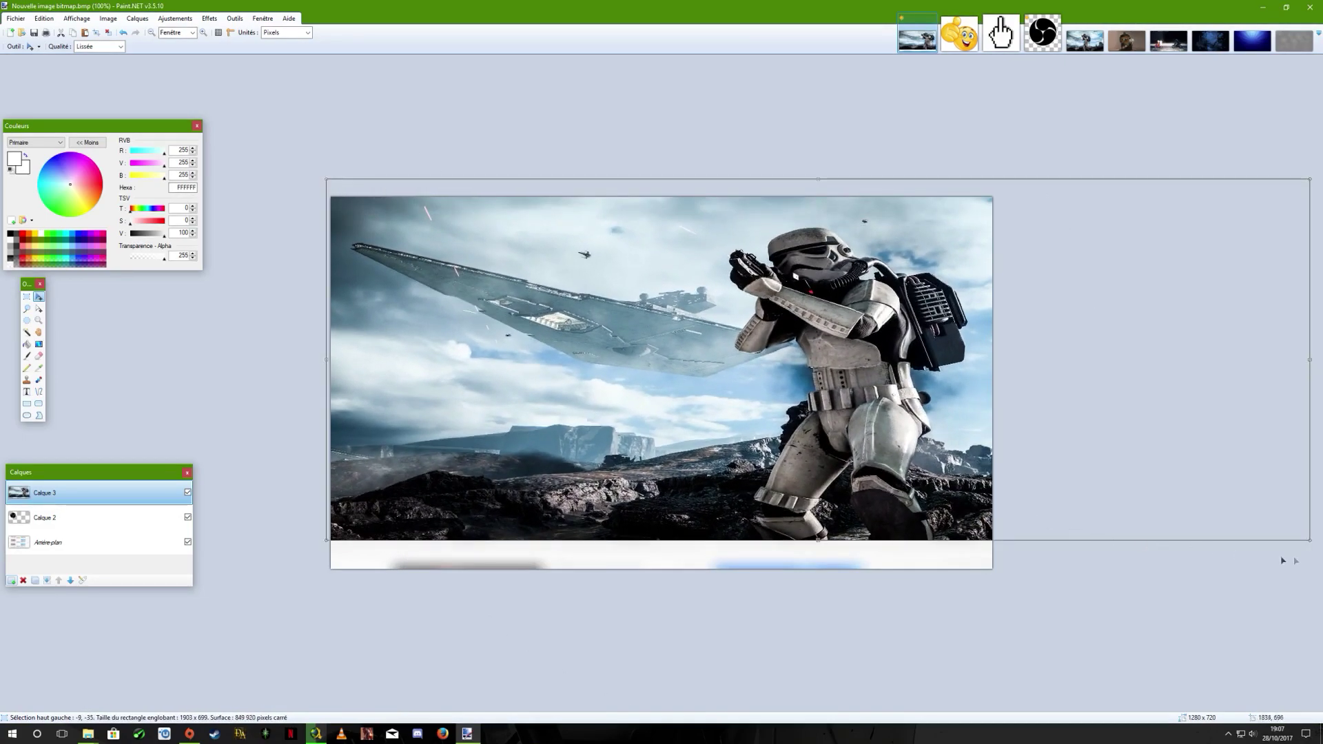
{"action": "left_click_drag", "start_coordinate": [1309, 540], "coordinate": [1225, 690]}
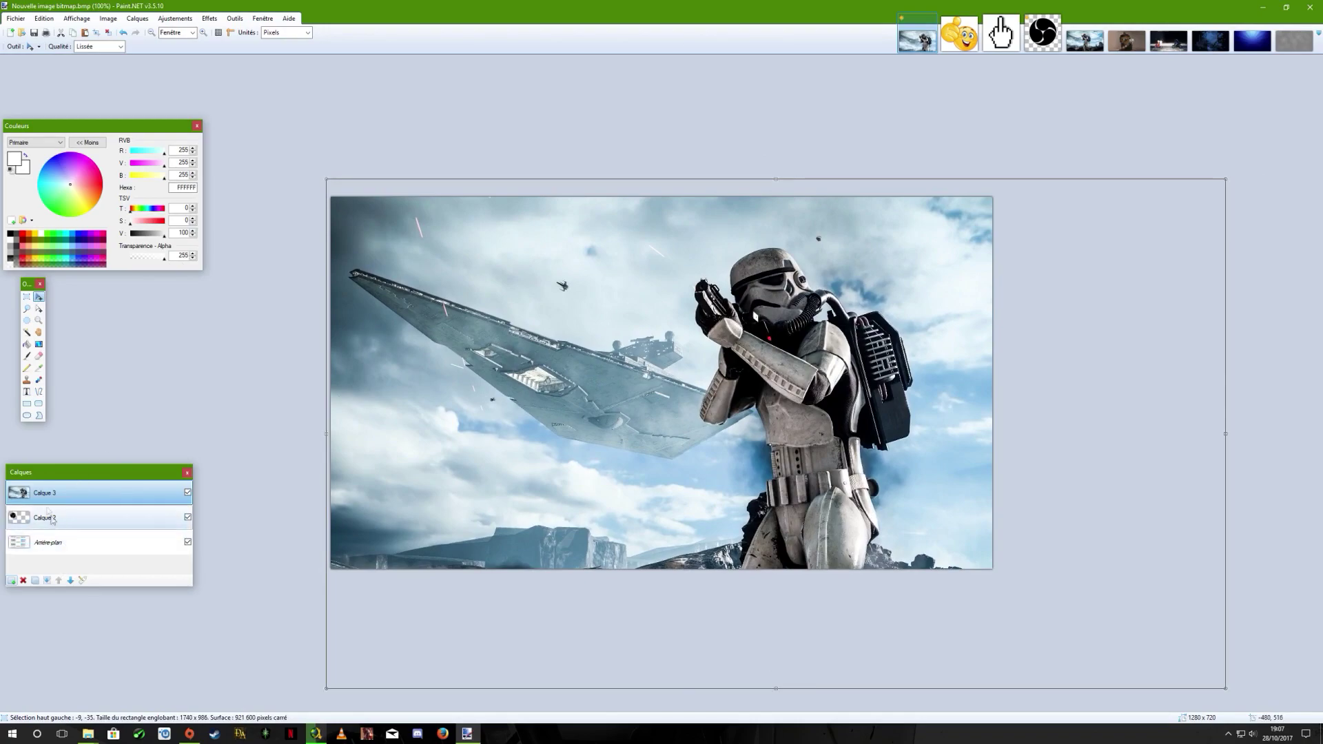
Move the stormtrooper layer, Calque 3, below Calque 2 and Arrière-plan in the layer order.
{"action": "left_click", "coordinate": [70, 581]}
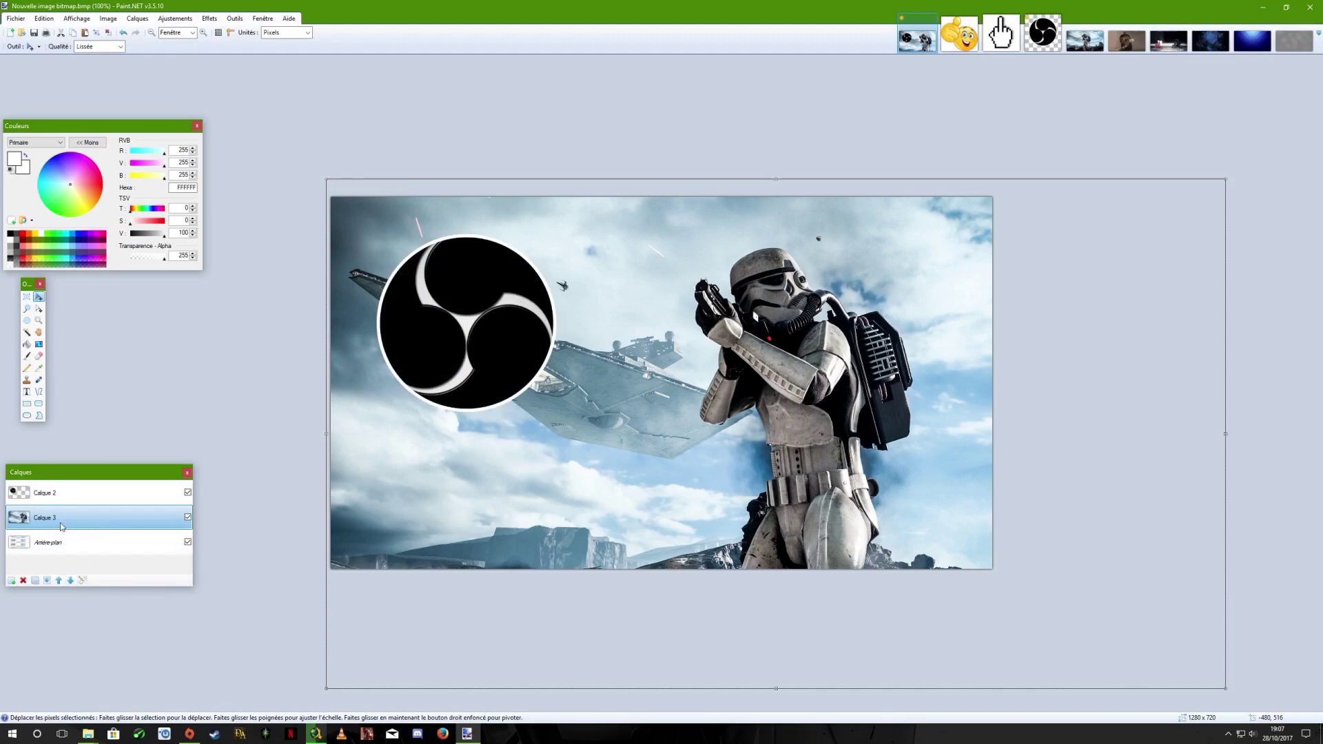
{"action": "left_click", "coordinate": [70, 581]}
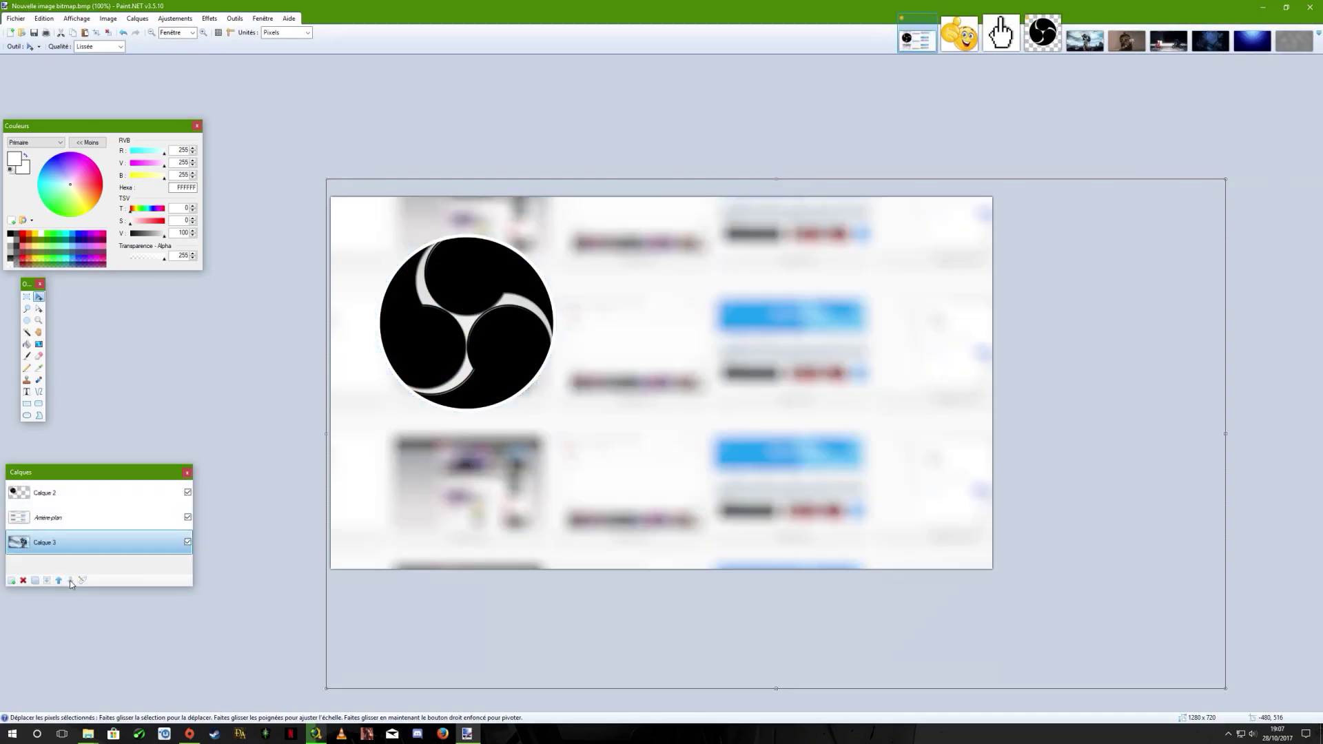
Move Calque 3 to the top of the layer order, and hide it briefly before showing it again.
{"action": "left_click", "coordinate": [58, 580]}
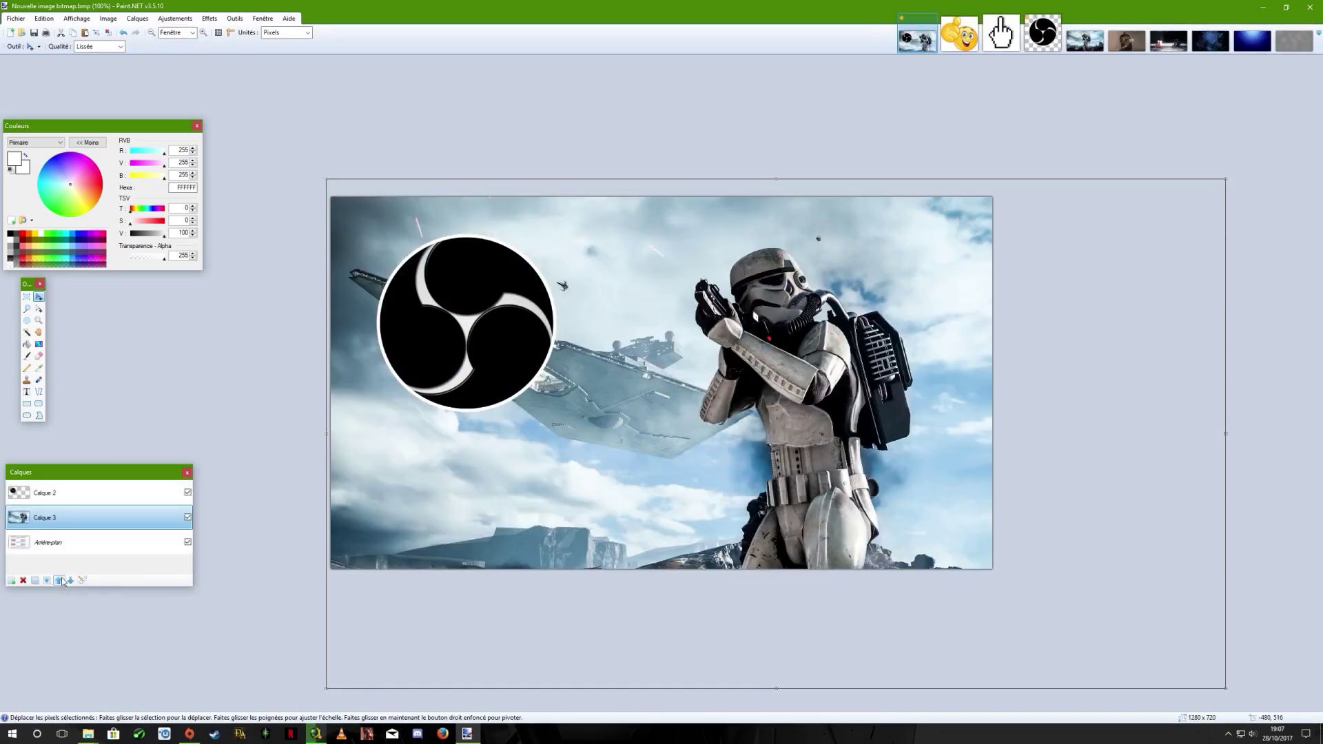
{"action": "left_click", "coordinate": [58, 580]}
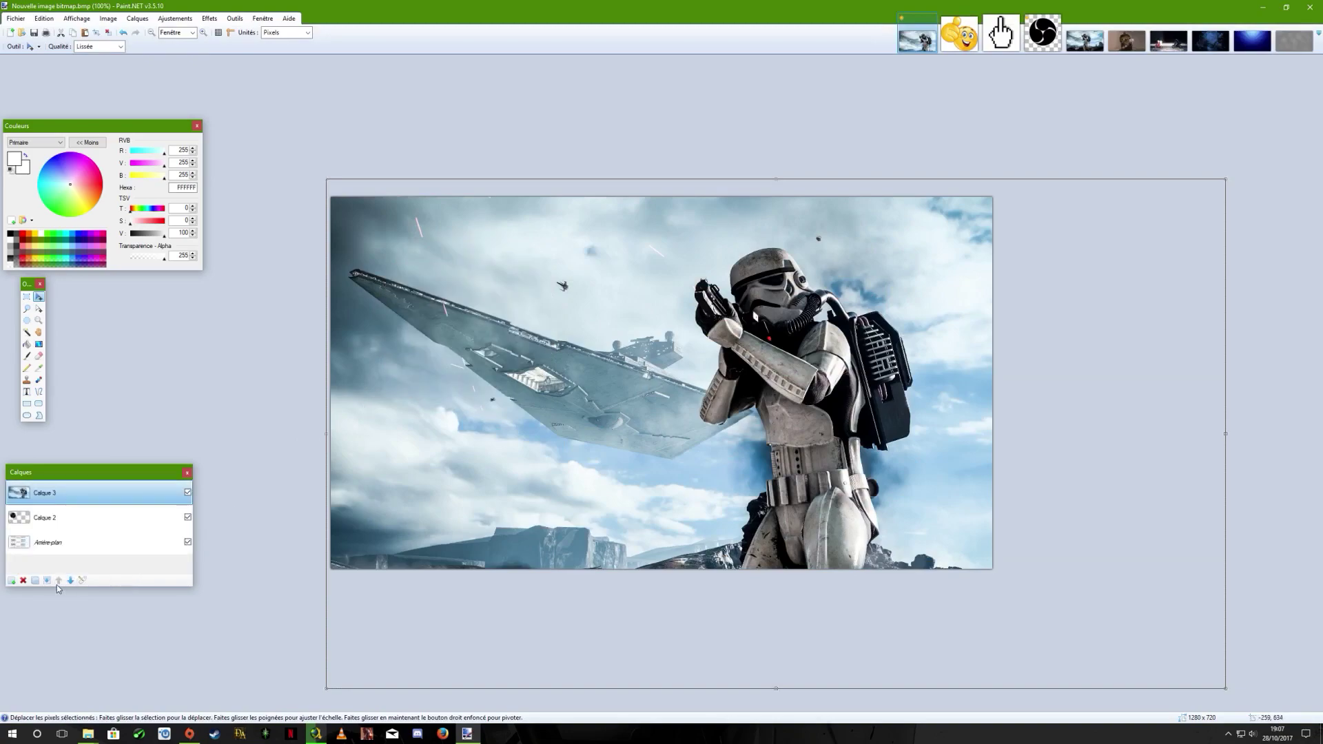
{"action": "left_click", "coordinate": [188, 493]}
{"action": "left_click", "coordinate": [188, 492]}
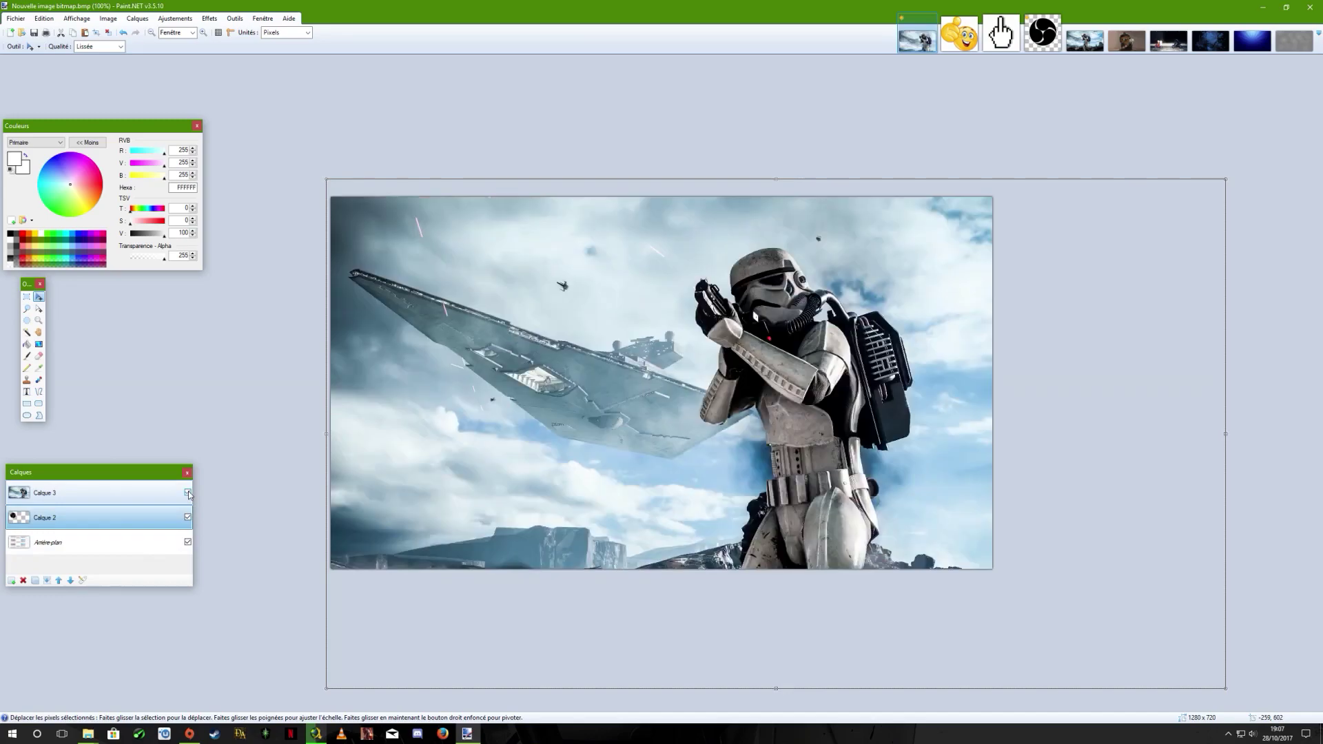
{"action": "left_click", "coordinate": [188, 492]}
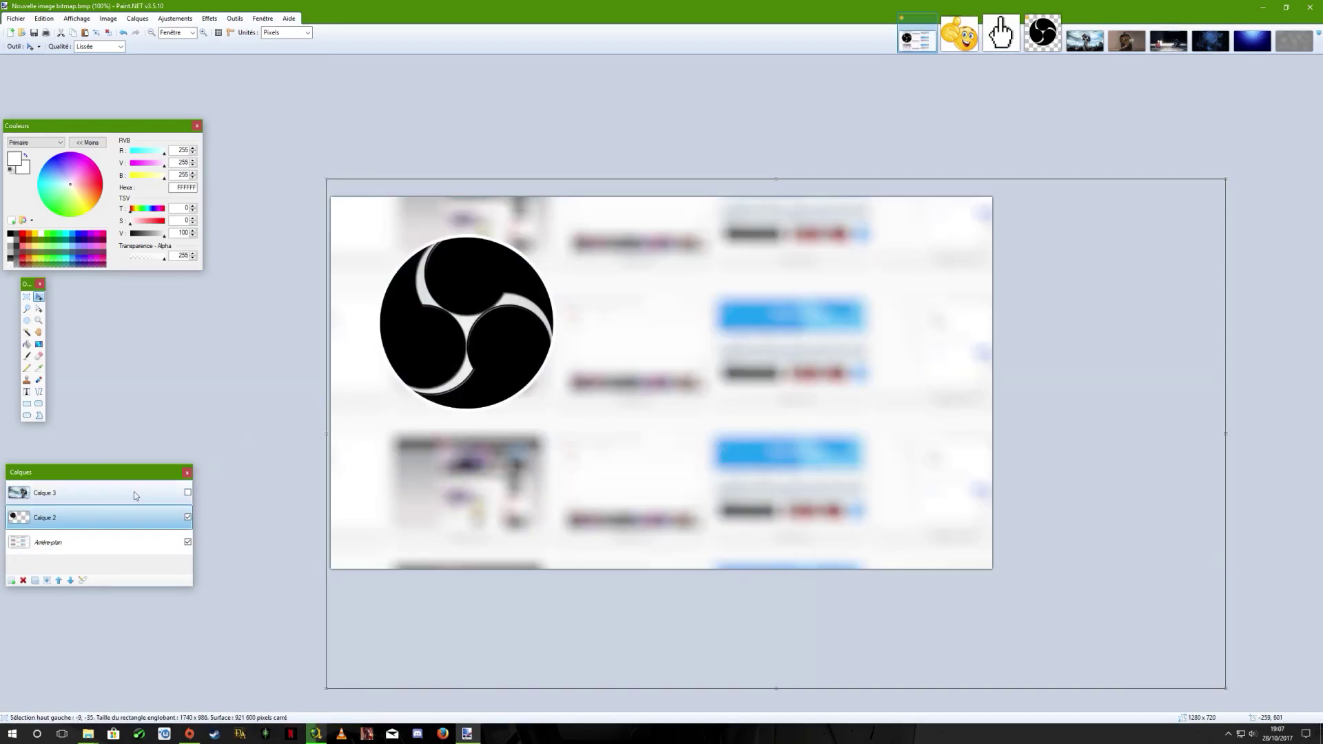
{"action": "left_click", "coordinate": [188, 492]}
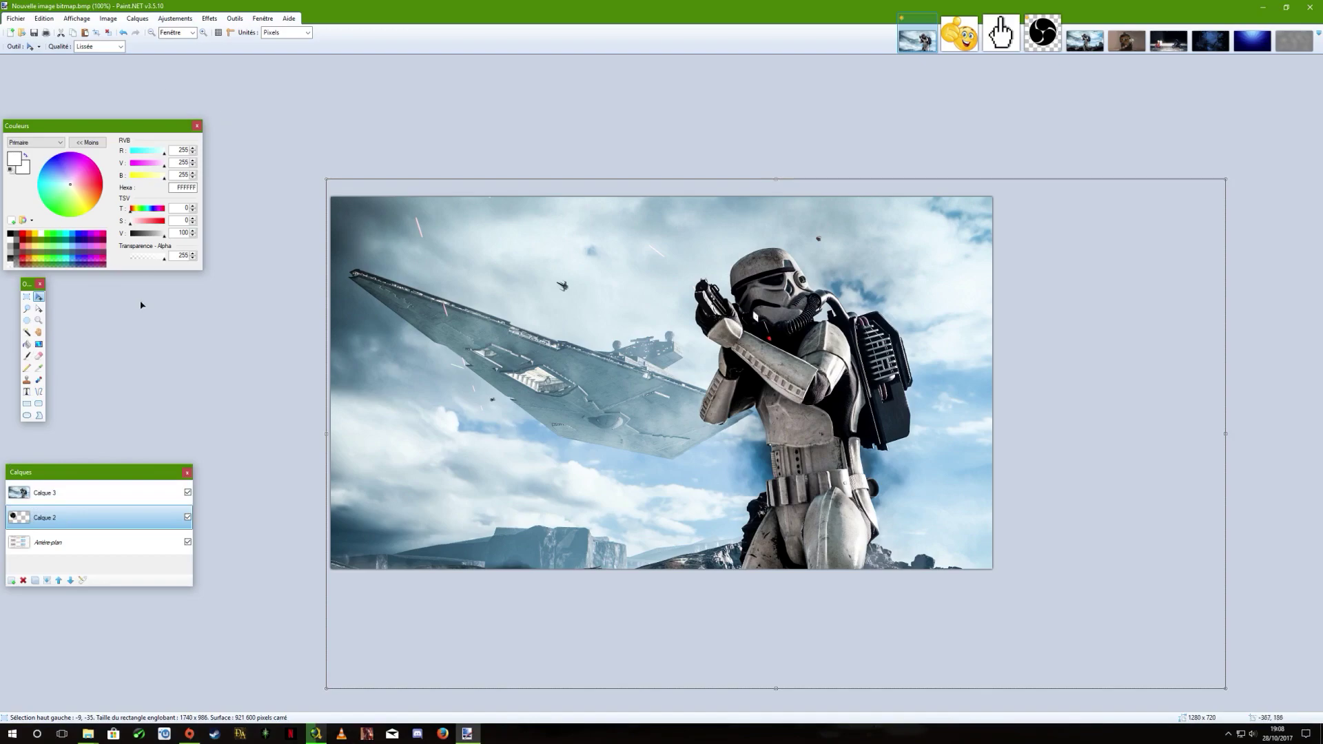
Set the blend mode of Calque 2, the logo layer, to Multiplicateur in its layer properties.
{"action": "left_click", "coordinate": [152, 20]}
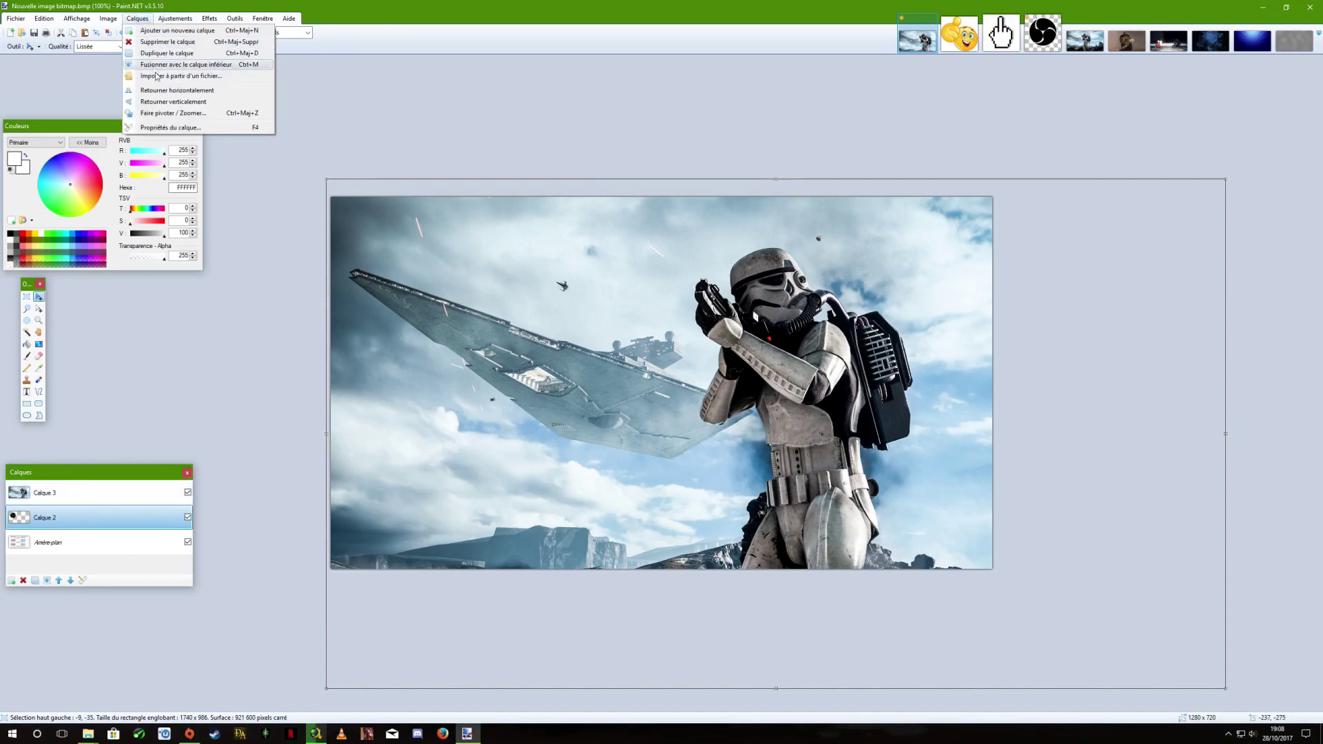
{"action": "left_click", "coordinate": [171, 128]}
{"action": "left_click_drag", "start_coordinate": [617, 316], "coordinate": [163, 317]}
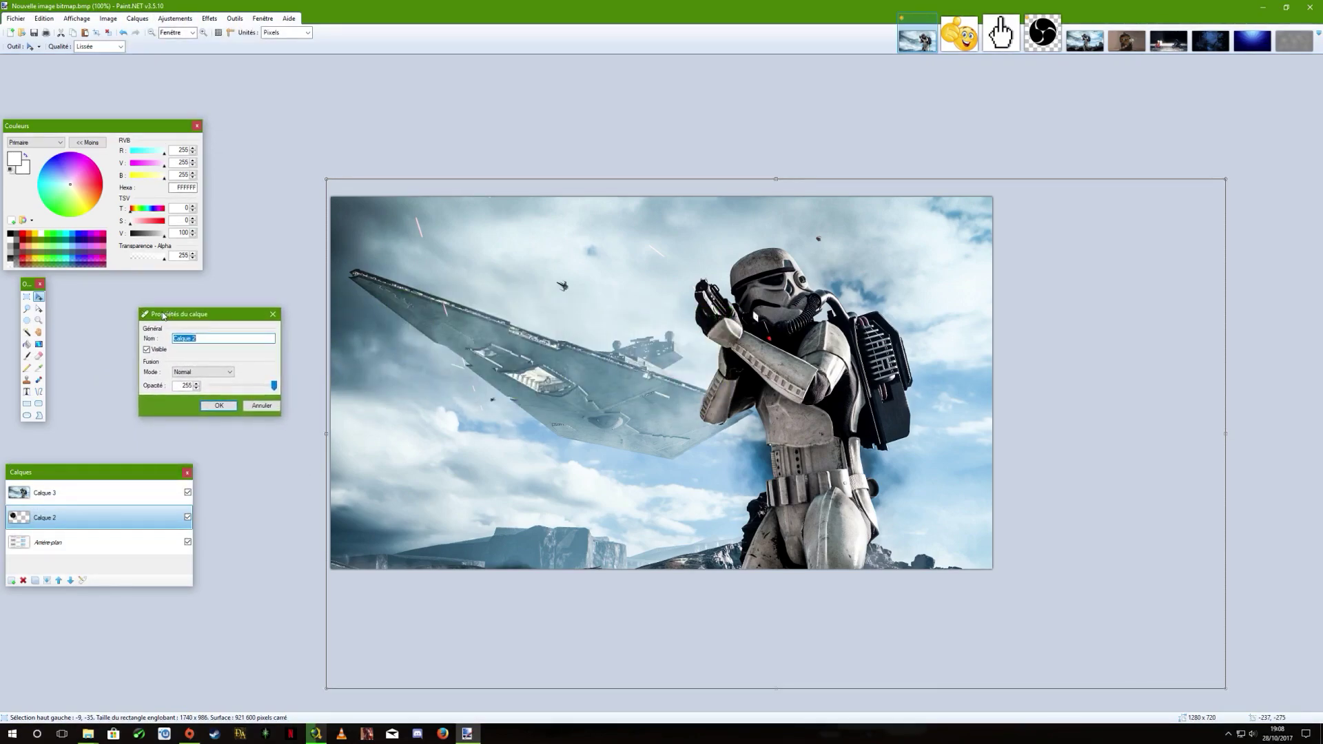
{"action": "left_click", "coordinate": [225, 373]}
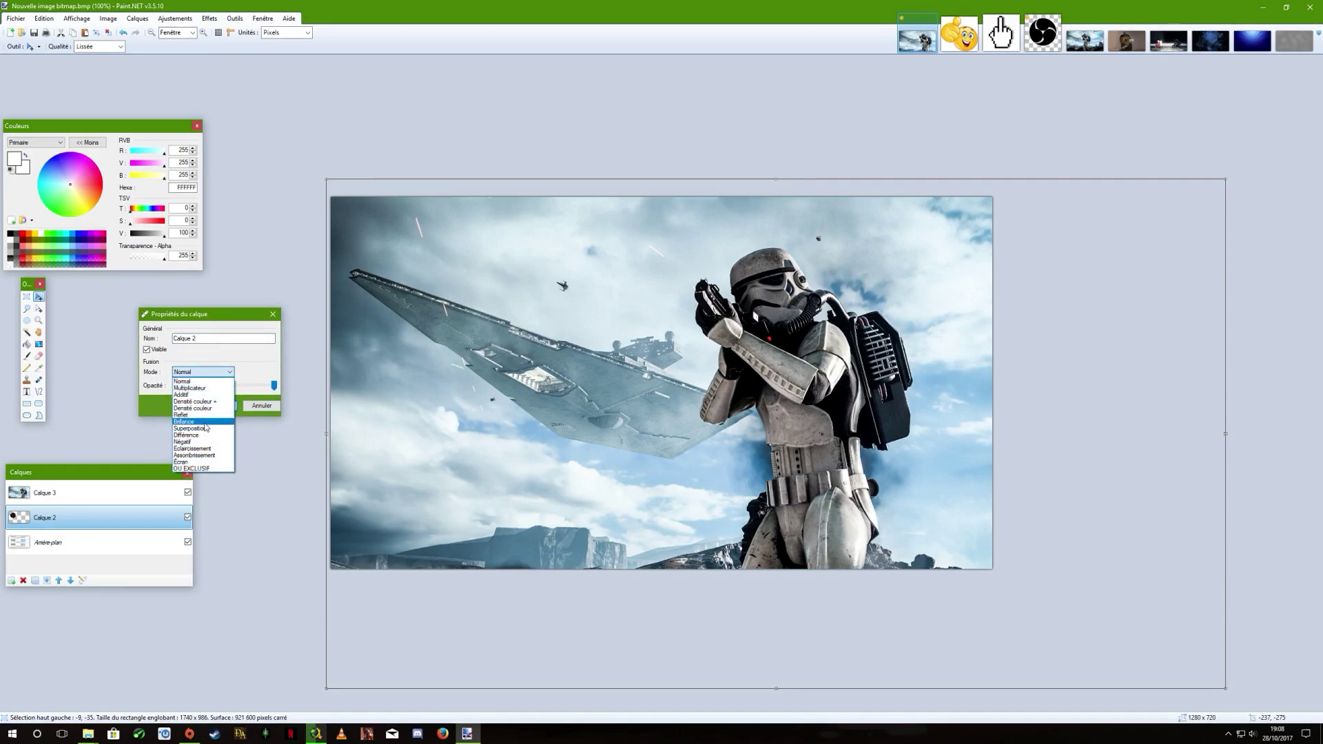
{"action": "left_click", "coordinate": [210, 388]}
{"action": "left_click", "coordinate": [218, 405]}
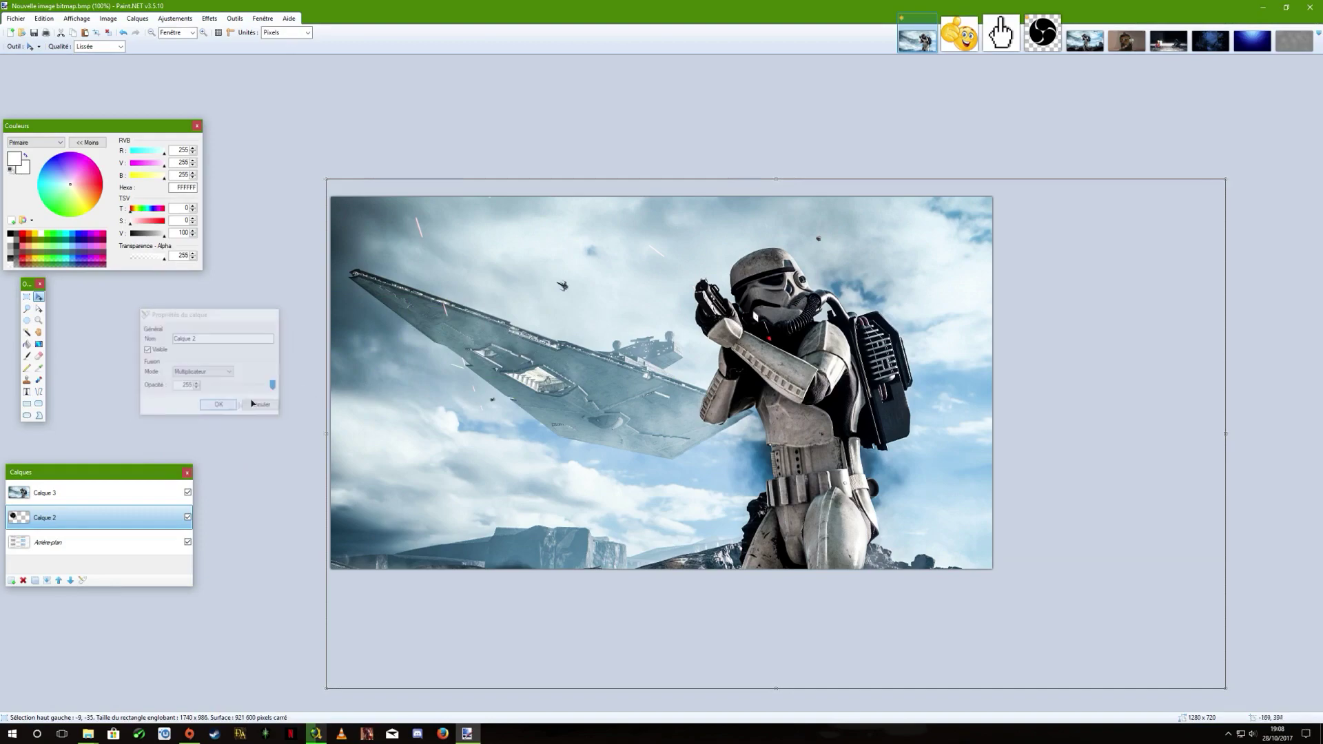
Change the blend mode of Calque 2 to Additif and apply it.
{"action": "left_click", "coordinate": [139, 18]}
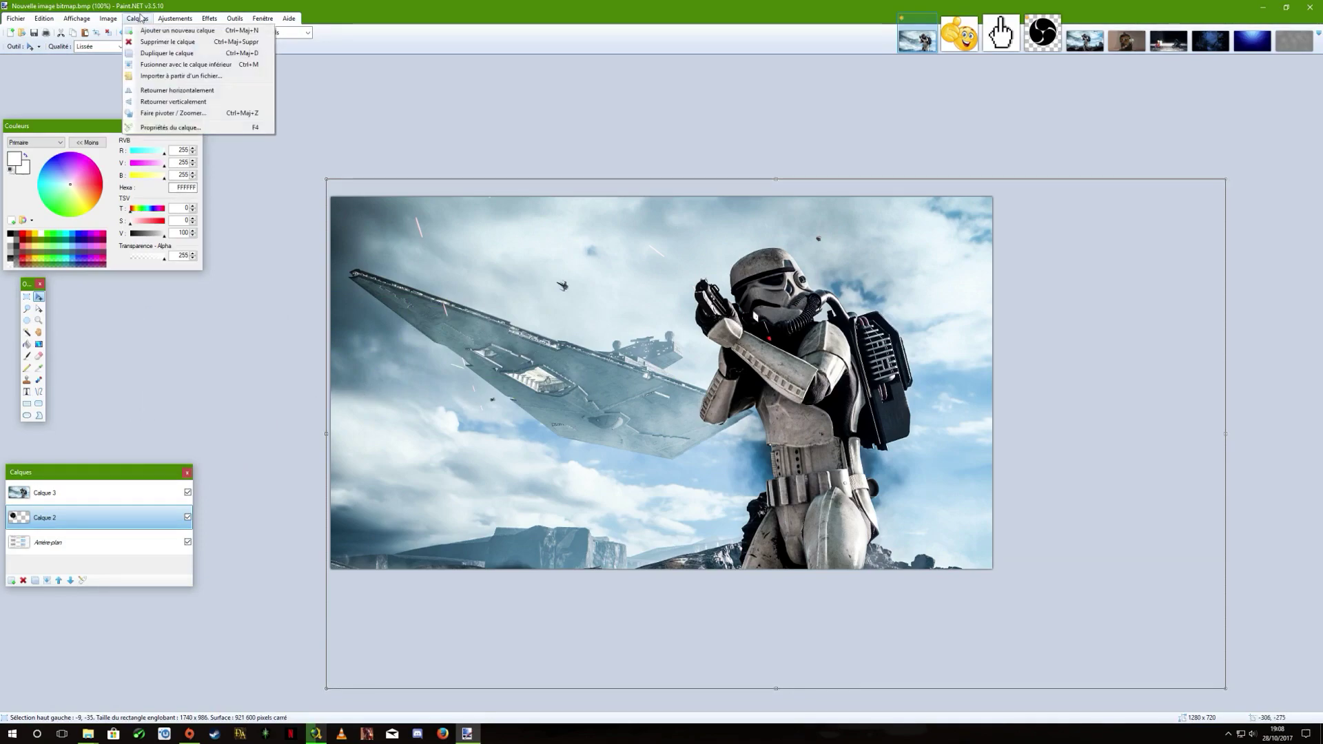
{"action": "left_click", "coordinate": [170, 127]}
{"action": "left_click", "coordinate": [660, 371]}
{"action": "left_click", "coordinate": [655, 414]}
{"action": "left_click", "coordinate": [670, 404]}
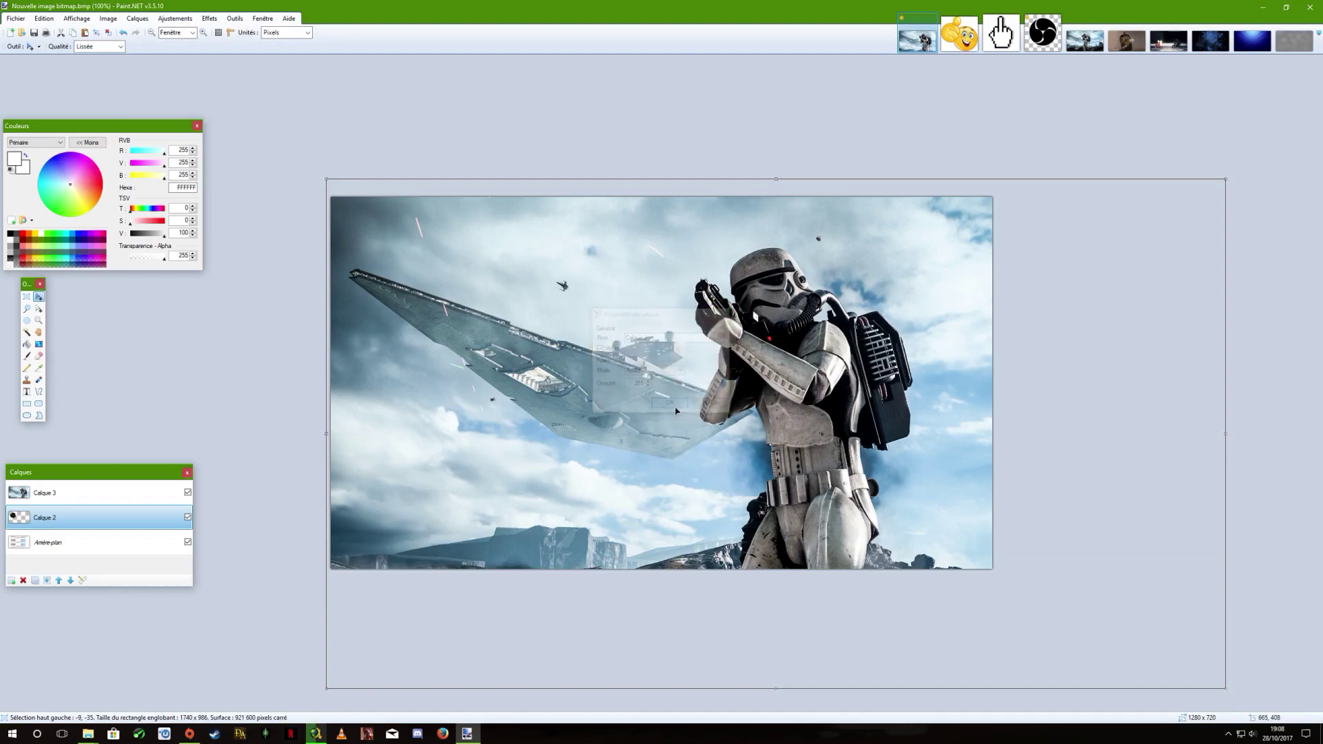
Lower the opacity of Calque 2 to about 109 in its layer properties.
{"action": "left_click", "coordinate": [137, 18]}
{"action": "left_click", "coordinate": [166, 128]}
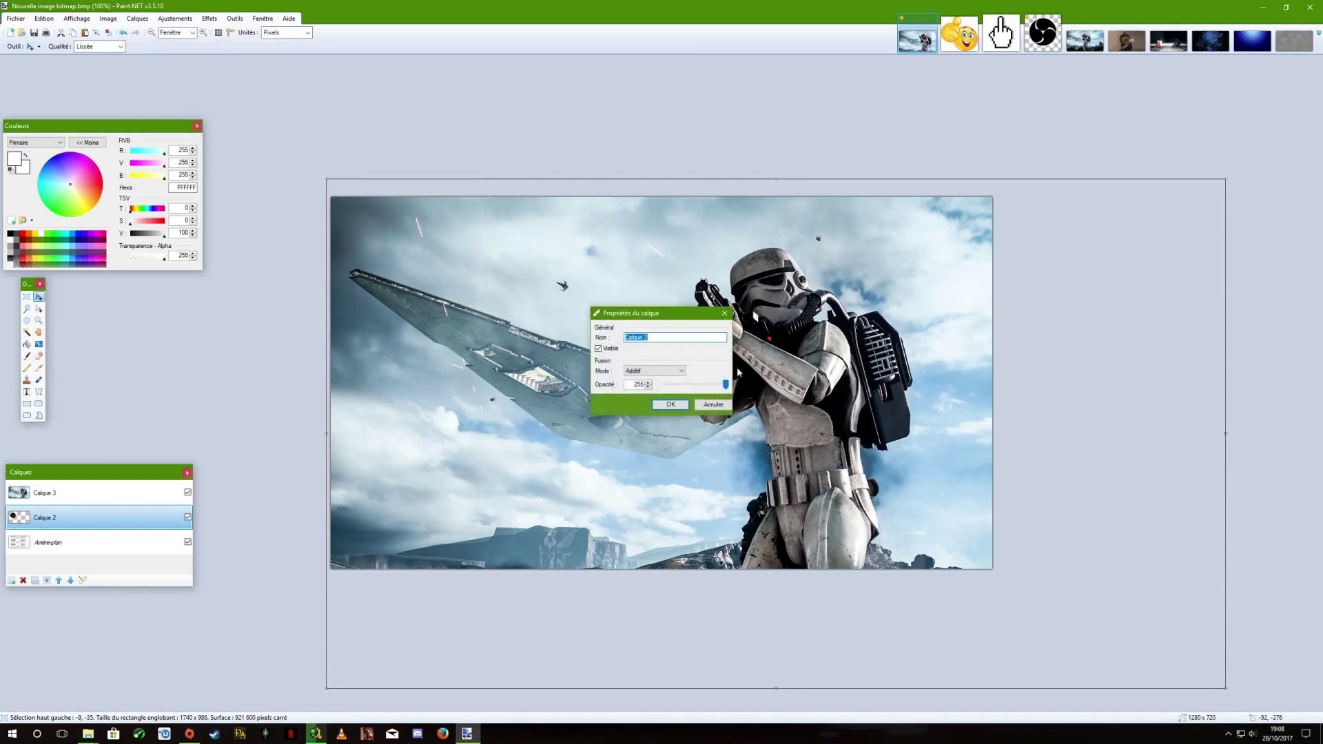
{"action": "left_click_drag", "start_coordinate": [726, 384], "coordinate": [690, 384]}
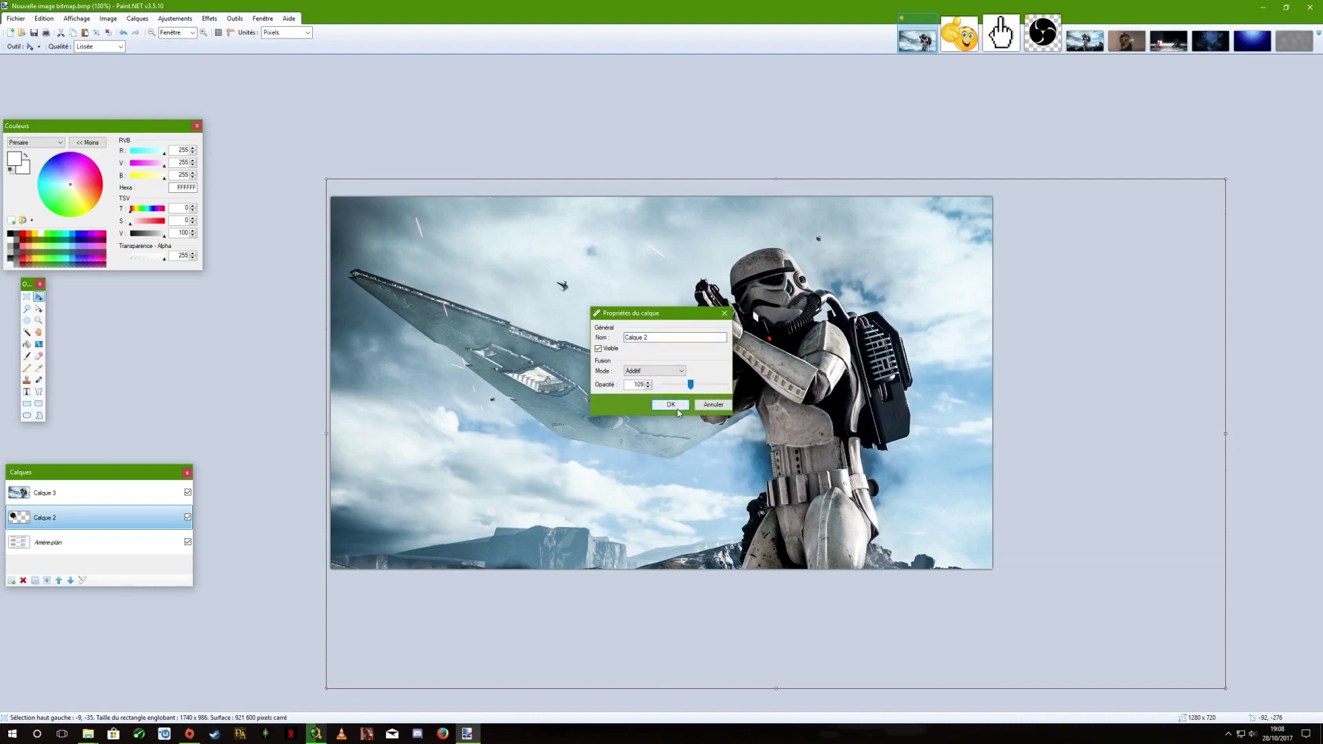
{"action": "left_click", "coordinate": [669, 404]}
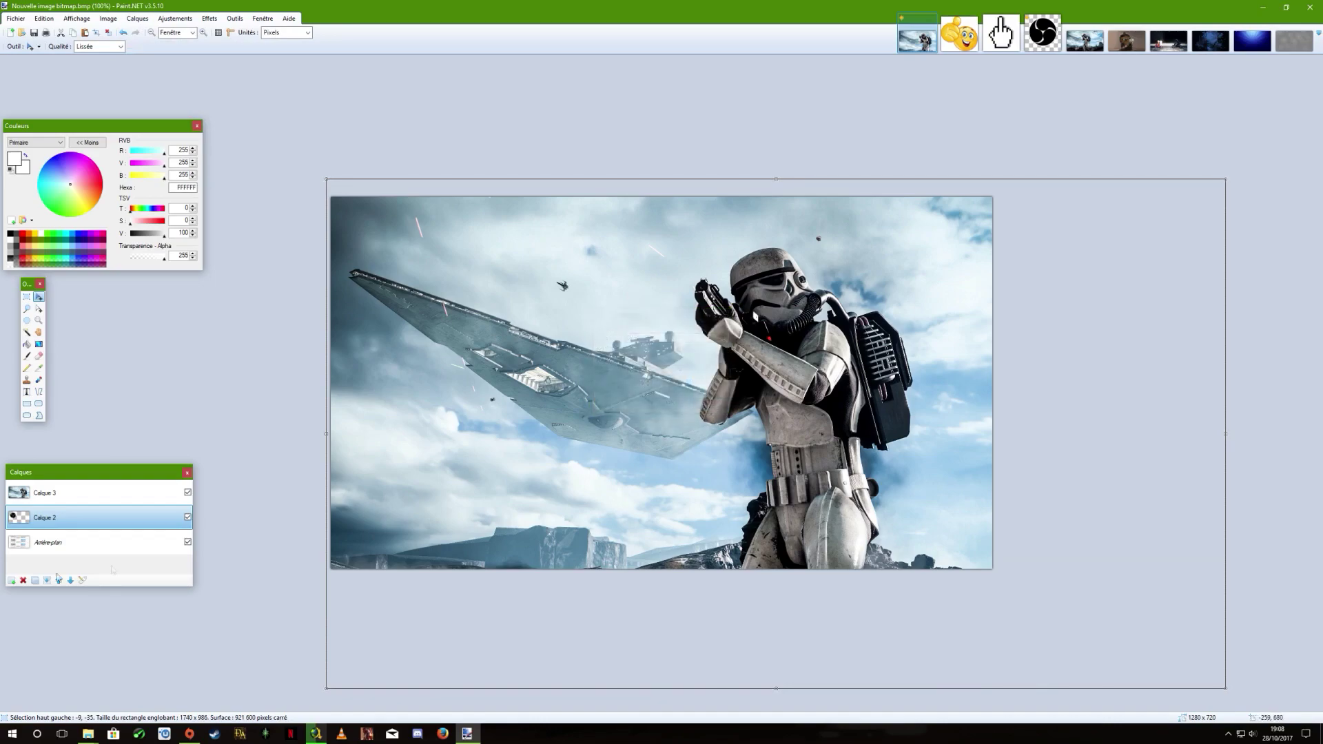
Set the blend mode of Calque 3, the stormtrooper layer, to Multiplicateur.
{"action": "left_click", "coordinate": [83, 494]}
{"action": "left_click", "coordinate": [145, 19]}
{"action": "left_click", "coordinate": [150, 127]}
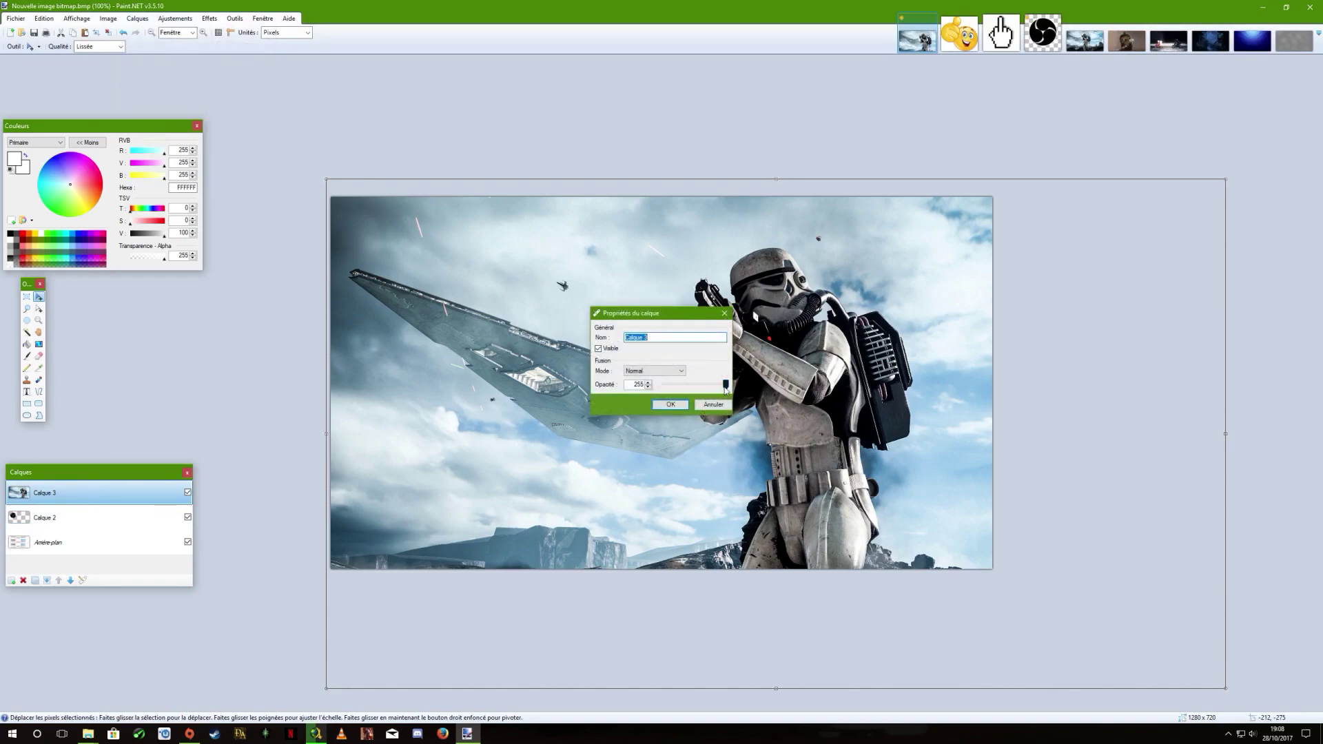
{"action": "left_click", "coordinate": [654, 371]}
{"action": "left_click", "coordinate": [640, 387]}
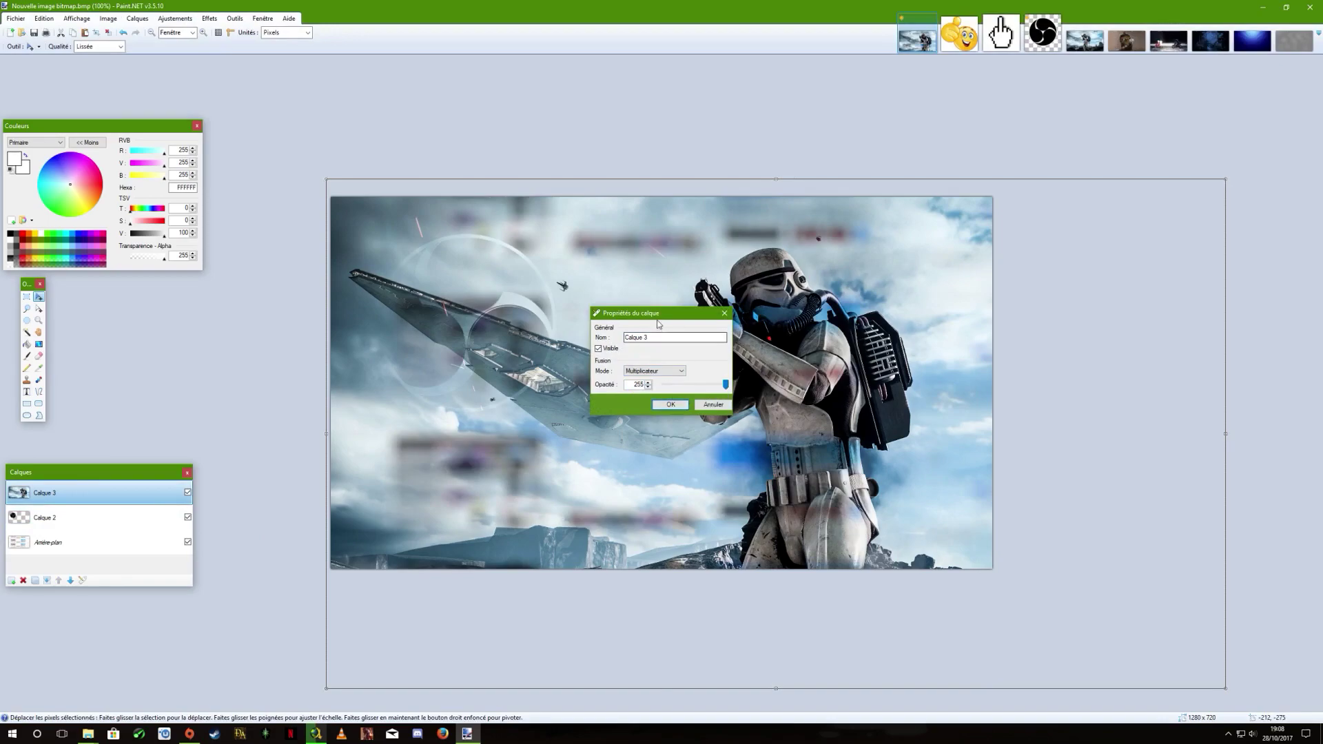
Reduce the opacity of Calque 3 to 24 and apply its layer properties.
{"action": "left_click_drag", "start_coordinate": [697, 316], "coordinate": [265, 311]}
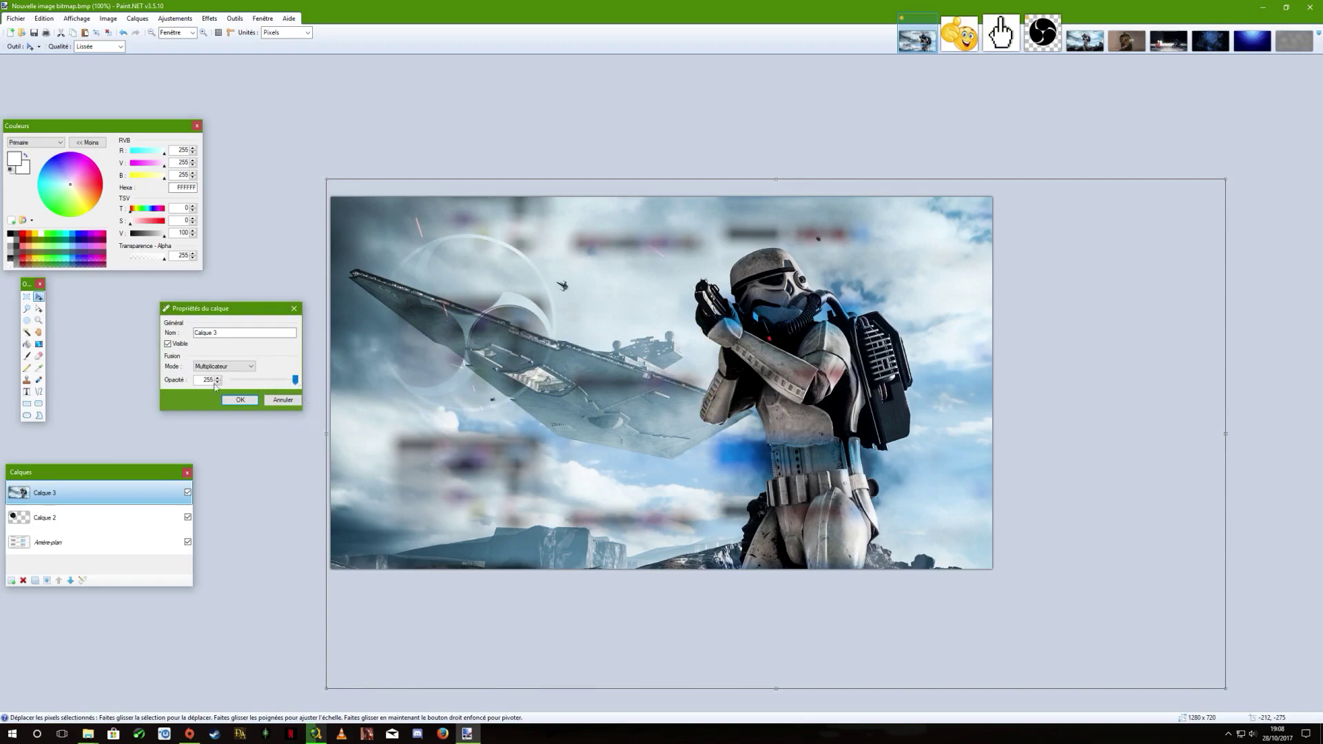
{"action": "left_click_drag", "start_coordinate": [296, 383], "coordinate": [234, 384]}
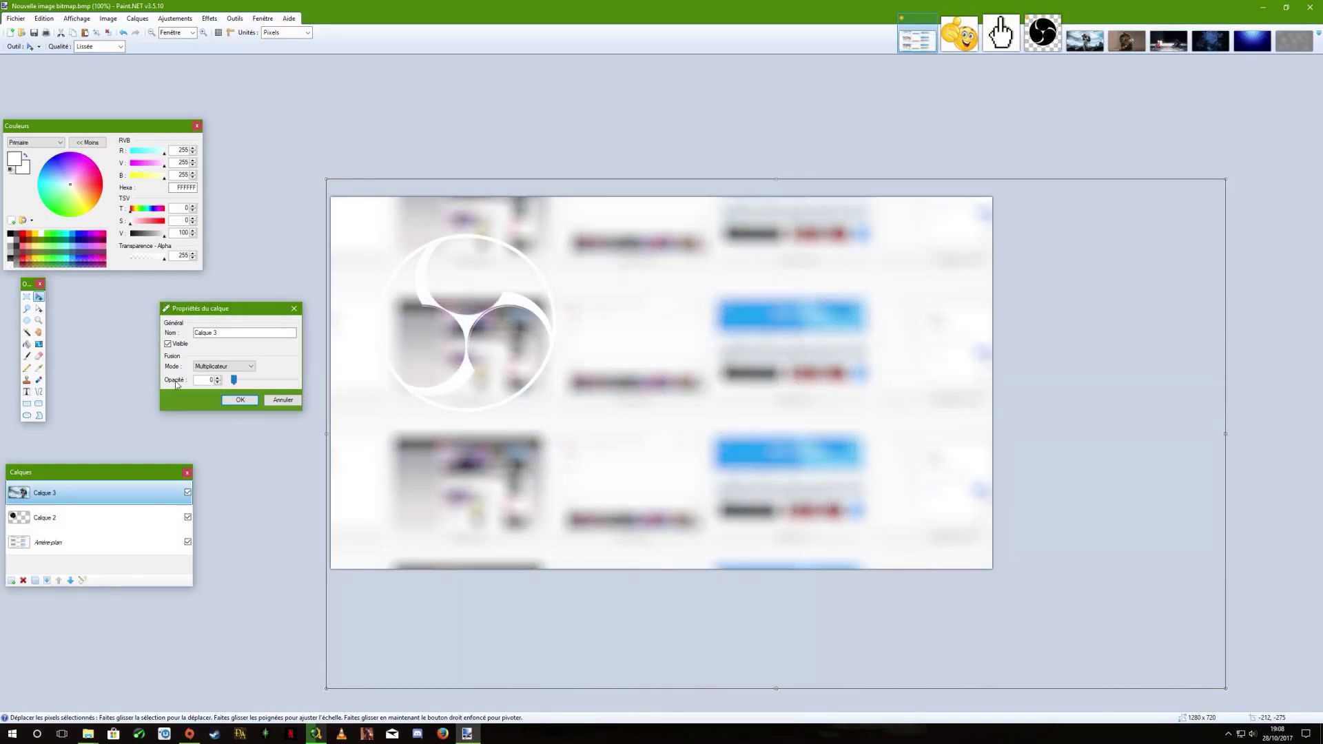
{"action": "left_click_drag", "start_coordinate": [234, 381], "coordinate": [238, 382]}
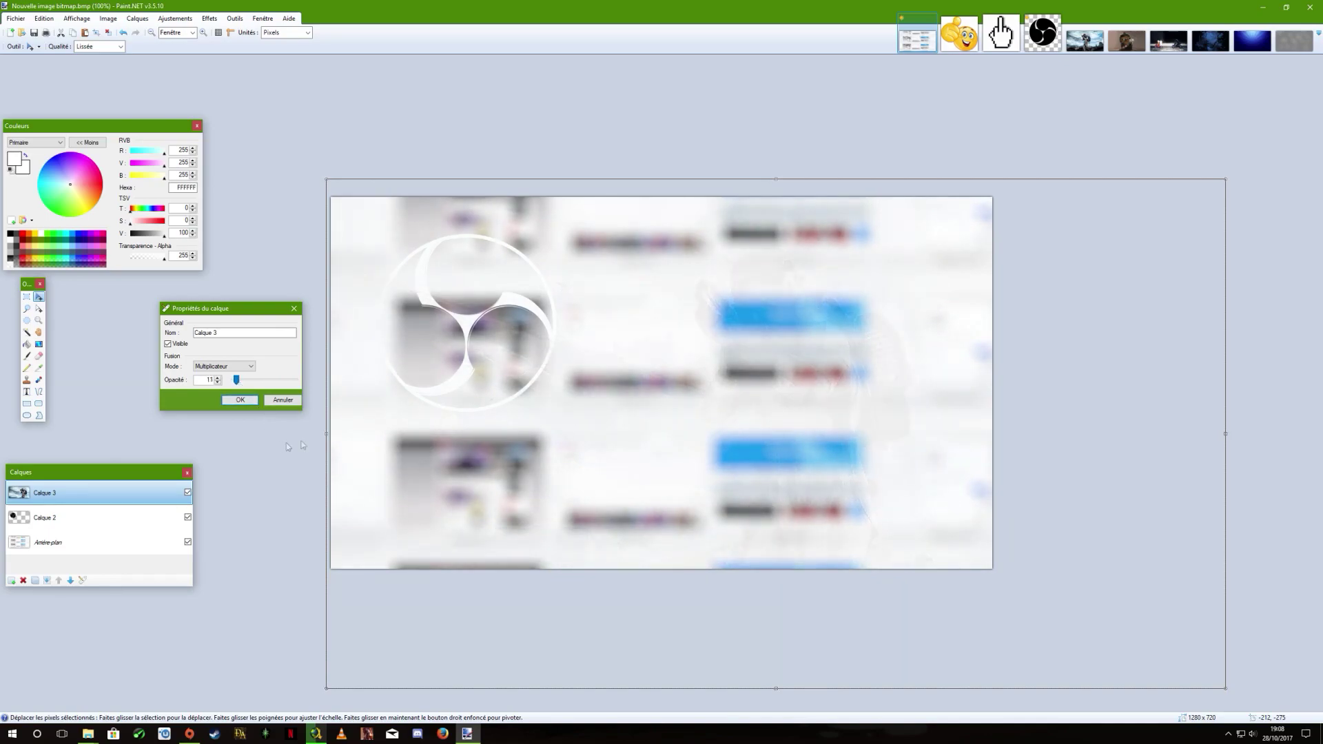
{"action": "left_click_drag", "start_coordinate": [236, 381], "coordinate": [241, 382]}
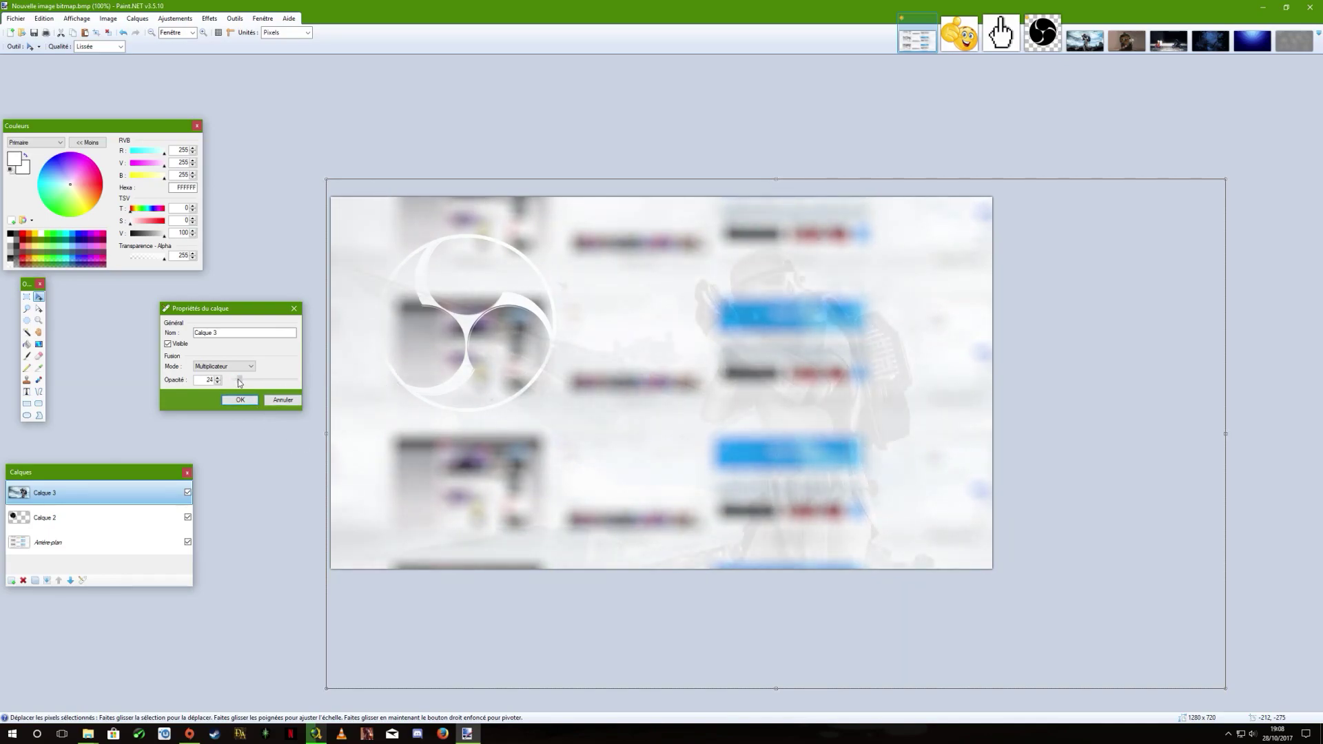
{"action": "left_click", "coordinate": [239, 400]}
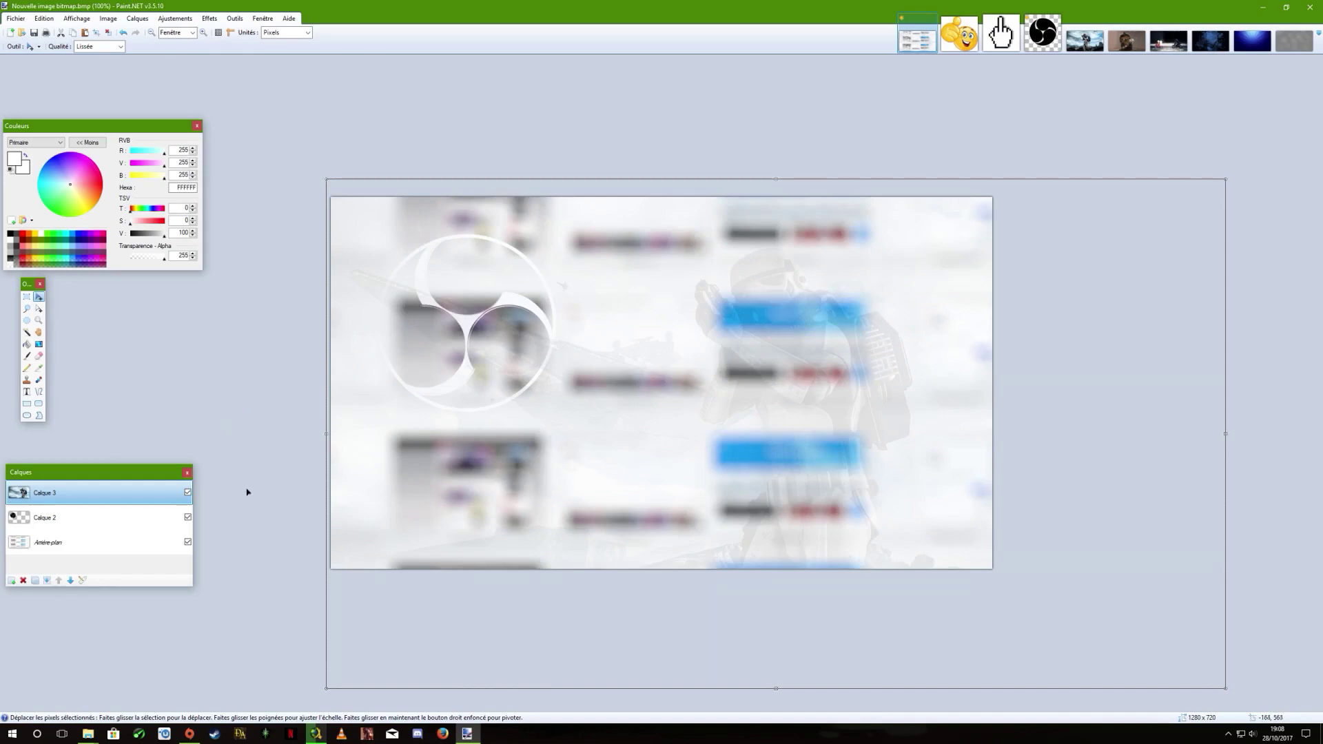
Try Multiplicateur as the blend mode of Calque 2, and set it back to Normal in the layer properties.
{"action": "left_click", "coordinate": [31, 522]}
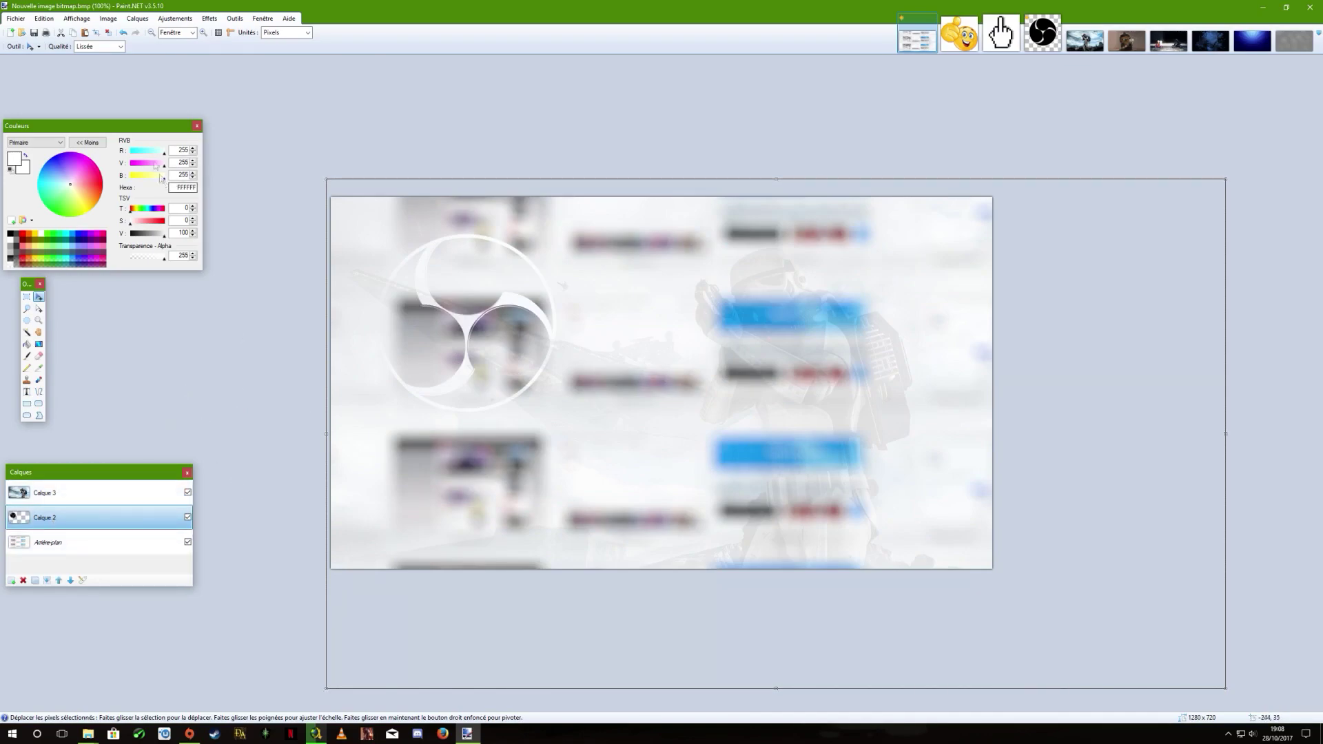
{"action": "left_click", "coordinate": [137, 19]}
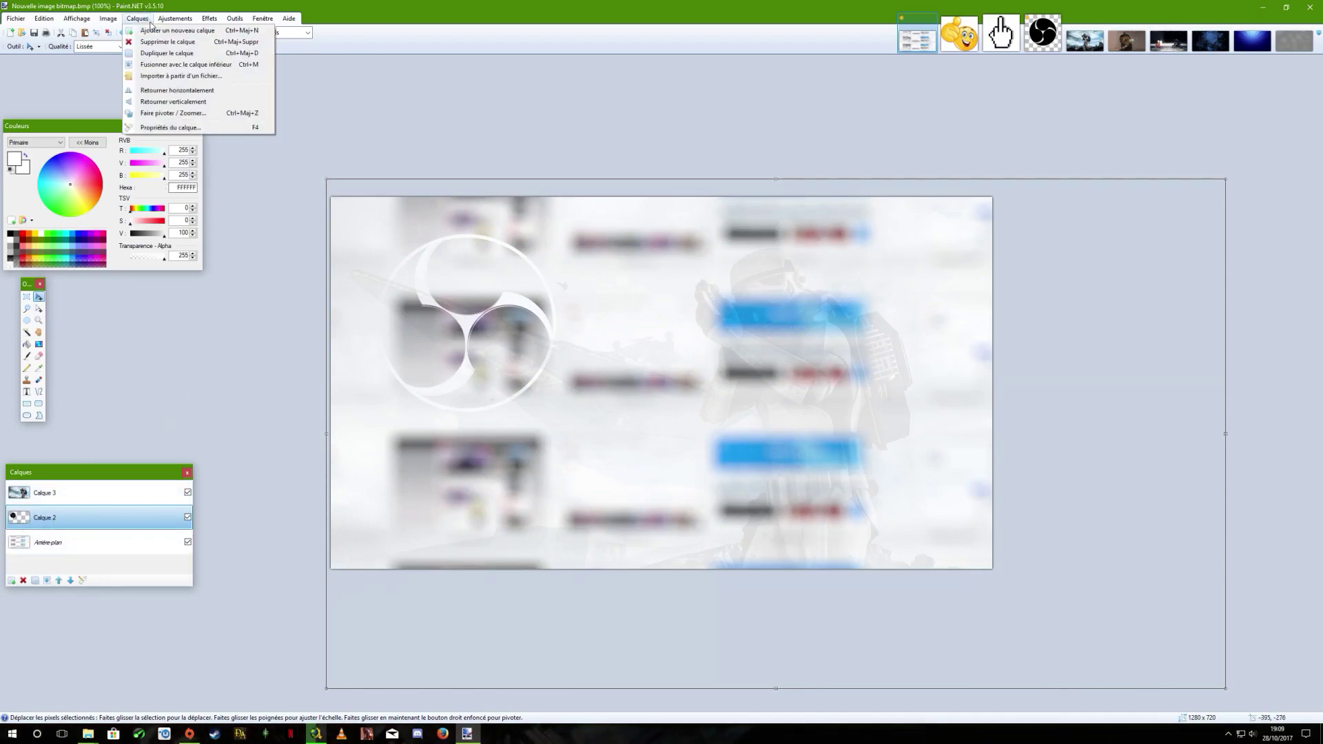
{"action": "left_click", "coordinate": [159, 115]}
{"action": "left_click", "coordinate": [681, 371]}
{"action": "left_click", "coordinate": [644, 388]}
{"action": "left_click", "coordinate": [655, 371]}
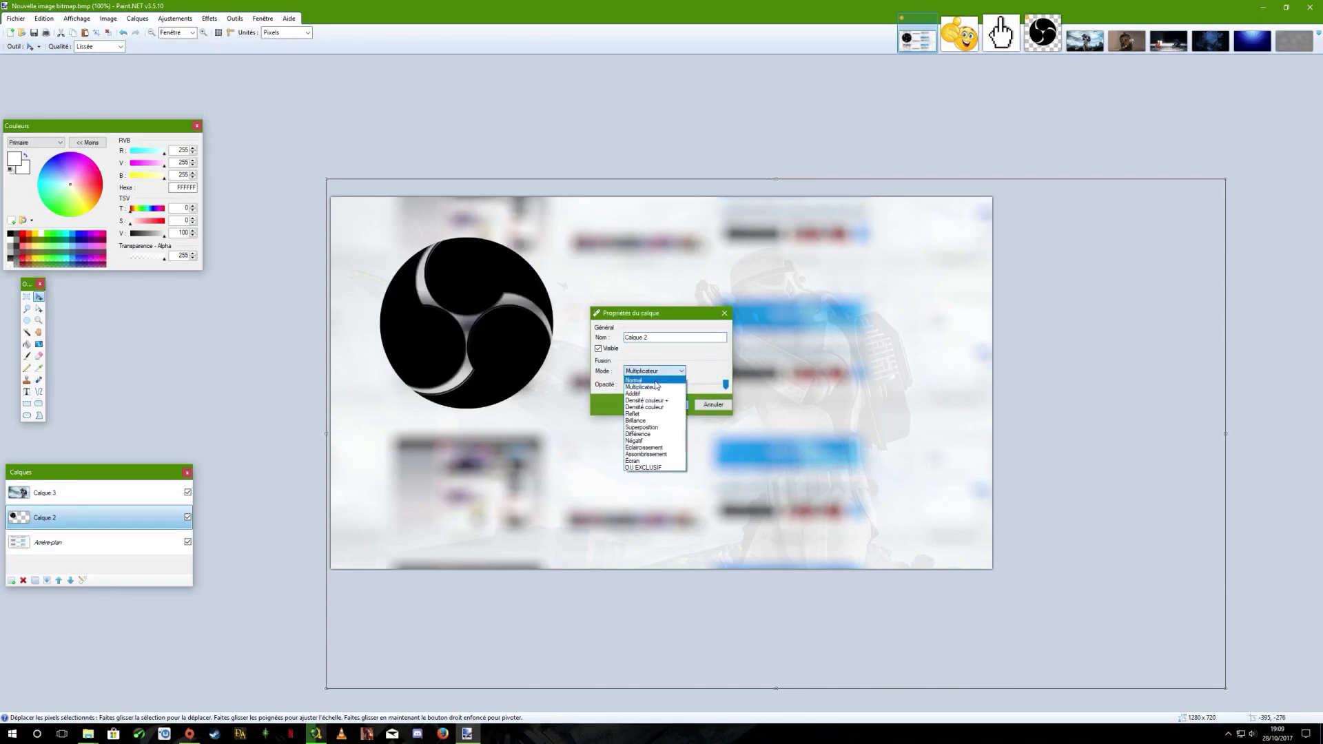
{"action": "left_click", "coordinate": [645, 380]}
{"action": "left_click", "coordinate": [672, 405]}
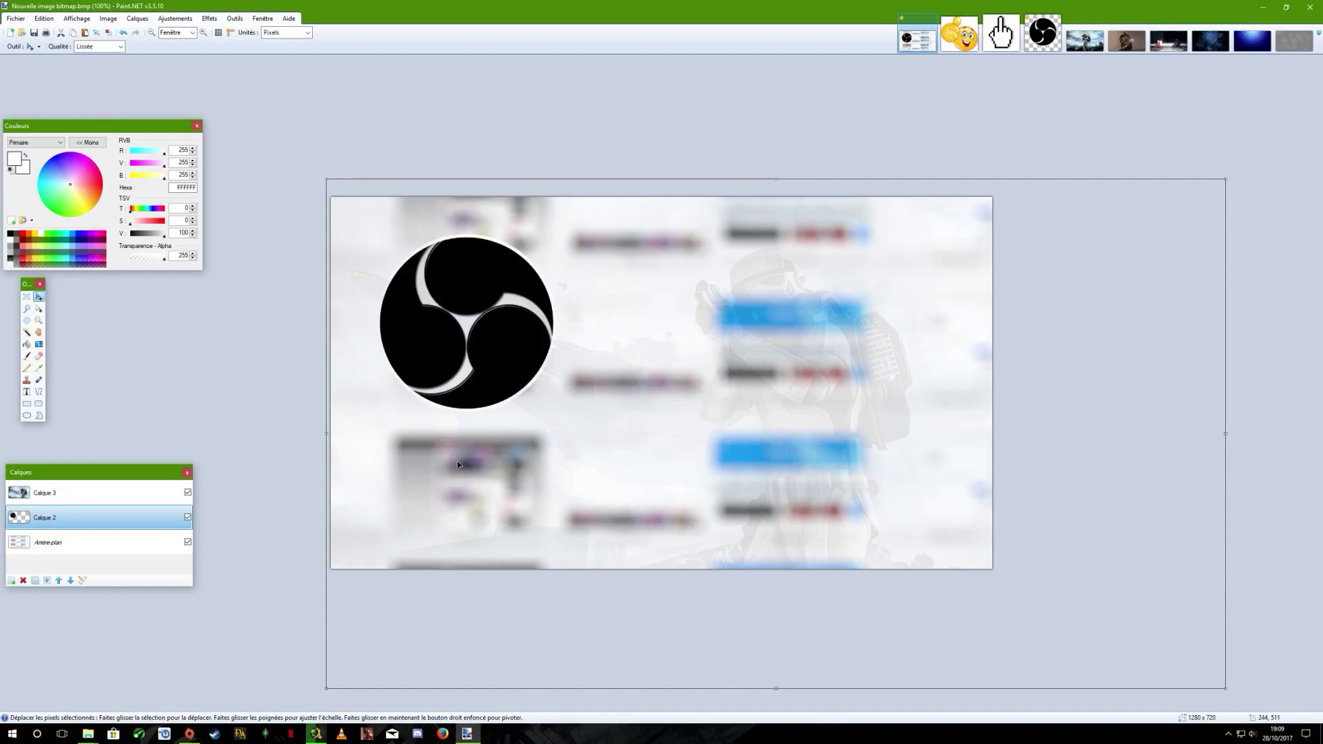
Raise the opacity of Calque 3 to 30 in its layer properties, keeping the canvas uncovered to check the effect.
{"action": "left_click", "coordinate": [76, 493]}
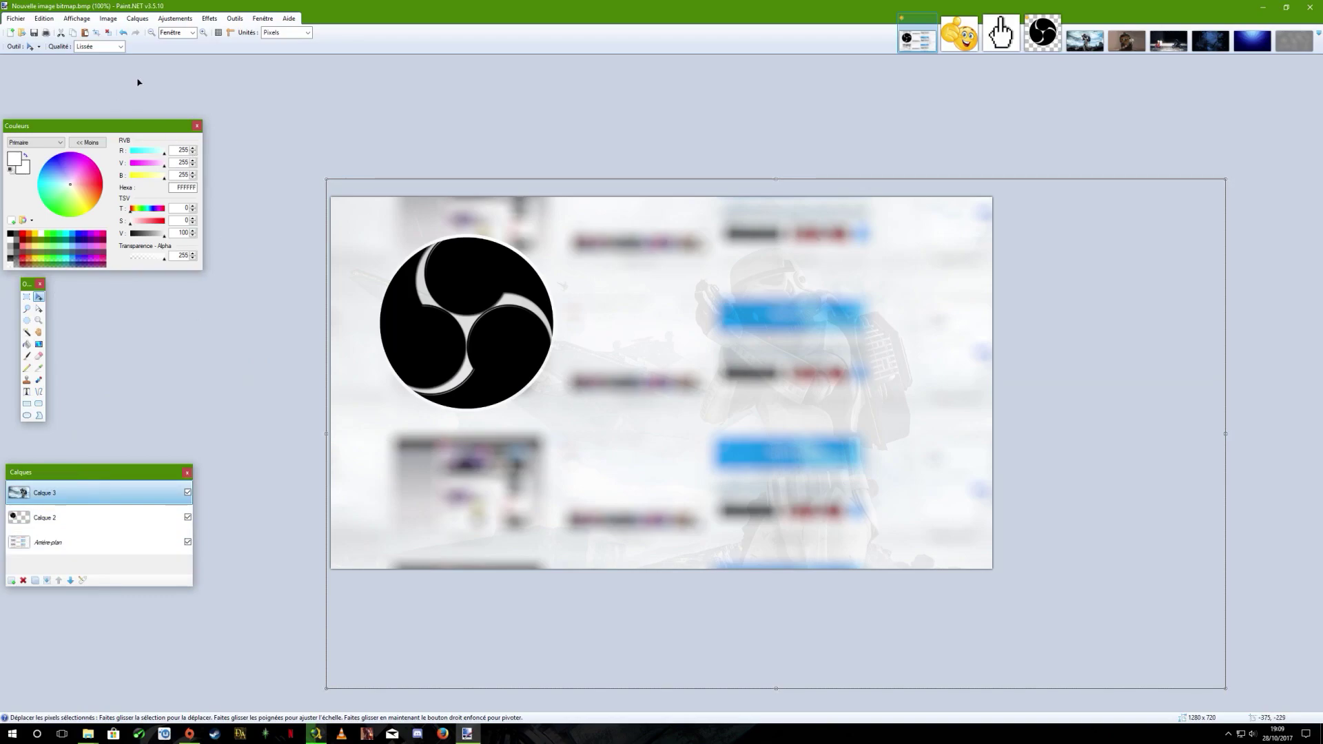
{"action": "left_click", "coordinate": [134, 21]}
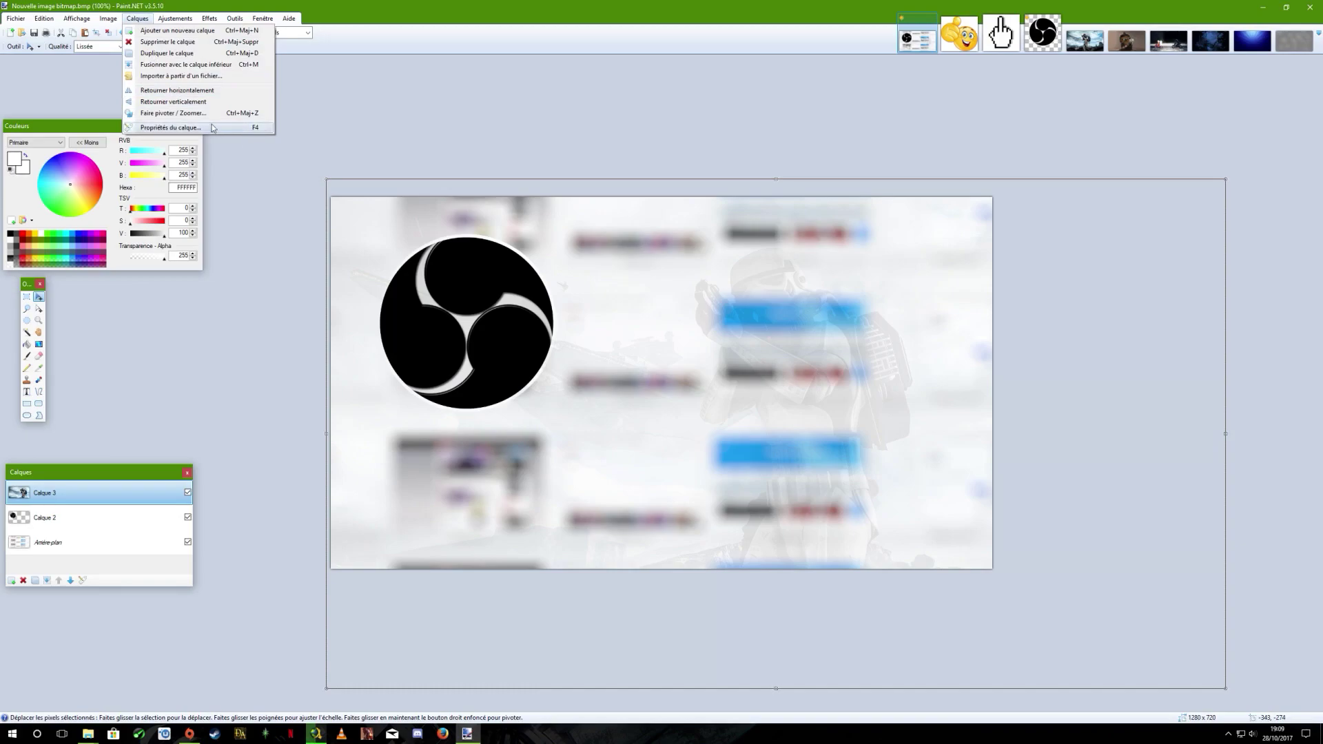
{"action": "left_click", "coordinate": [169, 127]}
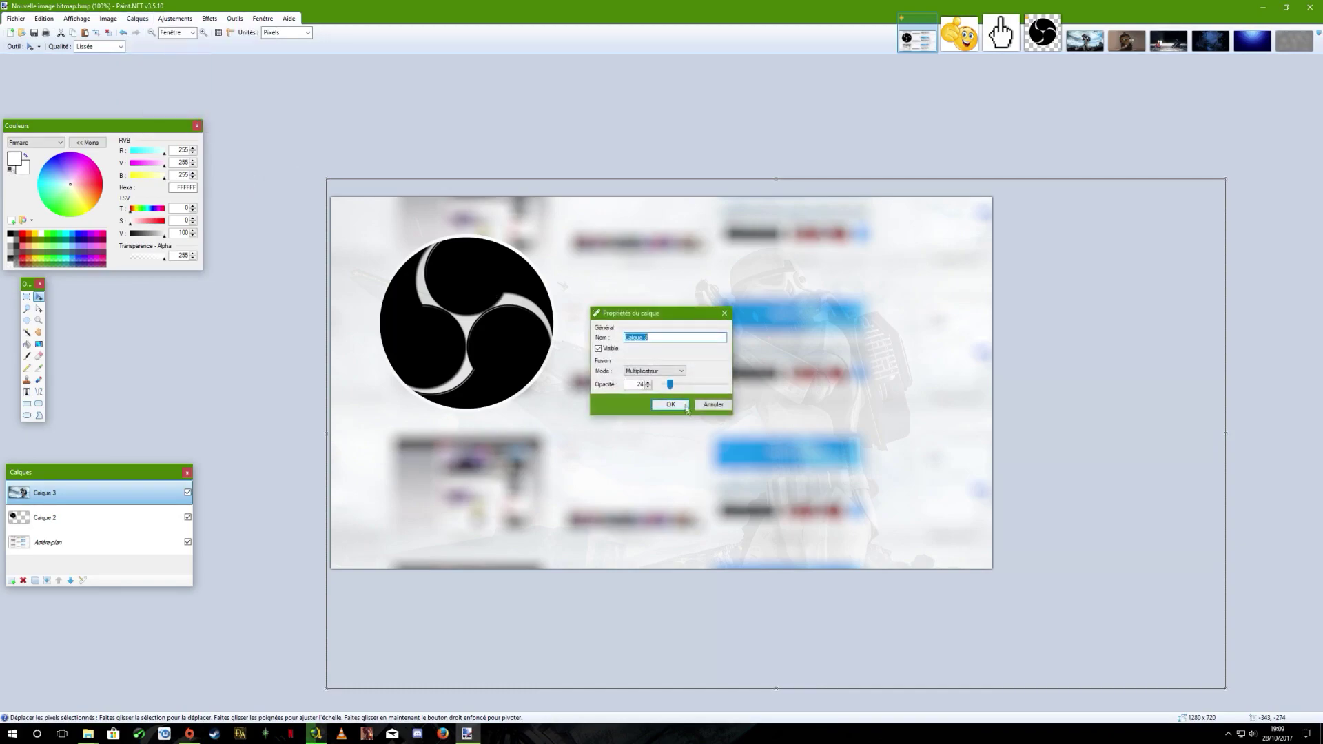
{"action": "left_click_drag", "start_coordinate": [670, 386], "coordinate": [682, 388]}
{"action": "left_click_drag", "start_coordinate": [702, 315], "coordinate": [314, 461]}
{"action": "mouse_move", "coordinate": [290, 529]}
{"action": "left_mouse_down"}
{"action": "mouse_move", "coordinate": [332, 532]}
{"action": "mouse_move", "coordinate": [271, 536]}
{"action": "mouse_move", "coordinate": [283, 537]}
{"action": "left_mouse_up"}
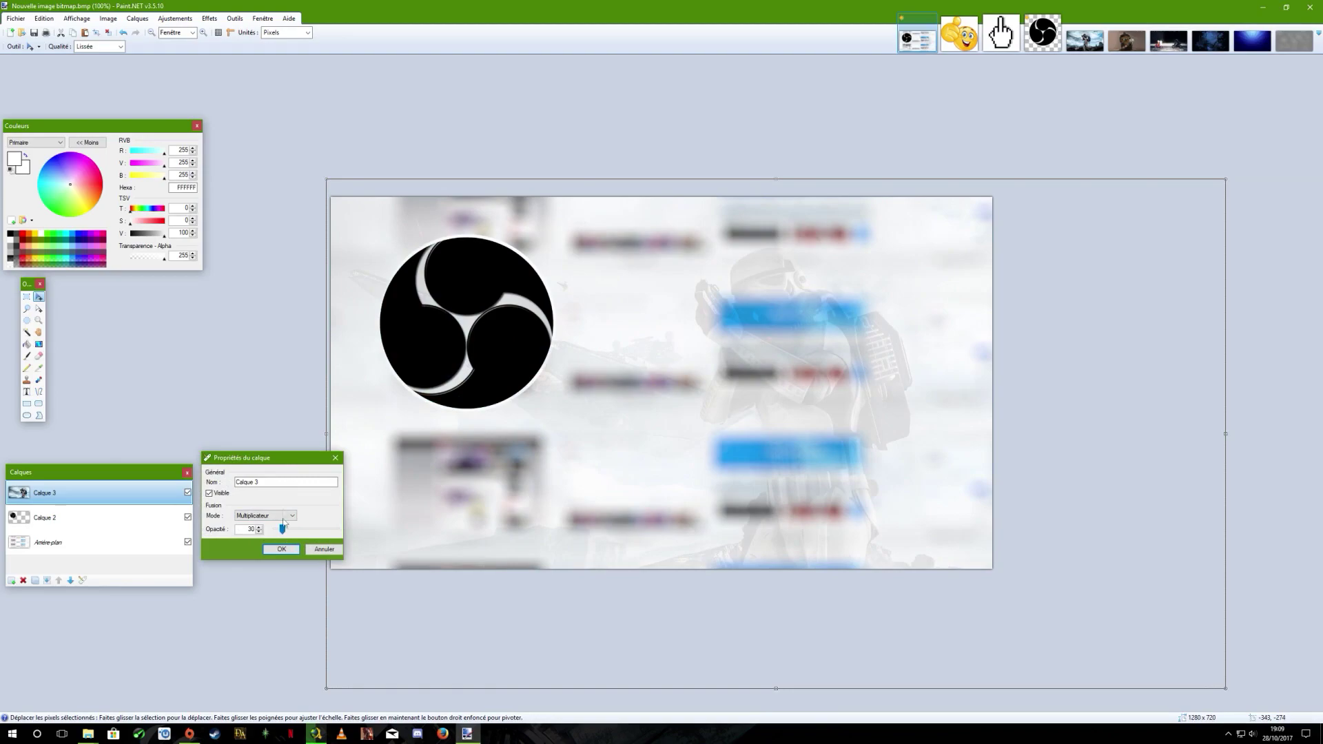
{"action": "left_click_drag", "start_coordinate": [265, 463], "coordinate": [219, 319]}
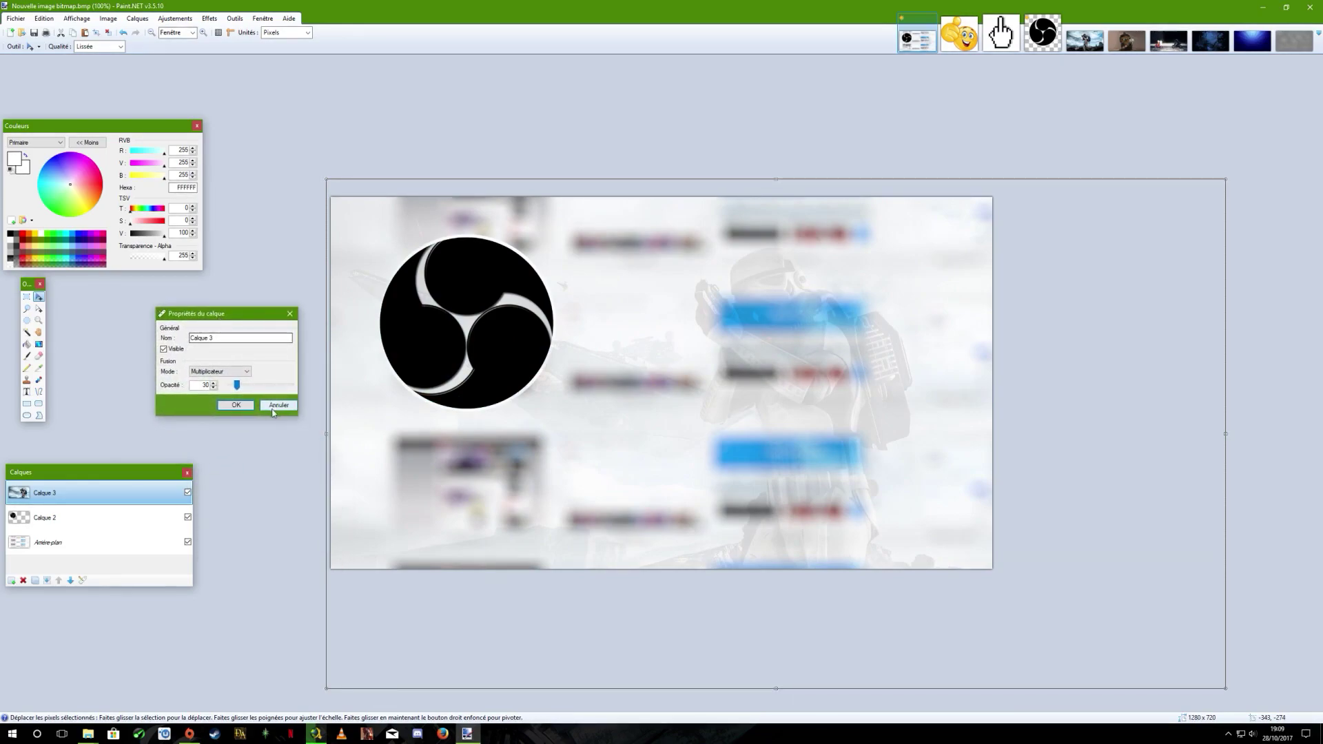
{"action": "left_click", "coordinate": [240, 406]}
Apply a centred motion blur (Flou de déplacement) to Calque 3 at a 25° angle with a slightly increased distance, and deselect.
{"action": "left_click", "coordinate": [157, 23]}
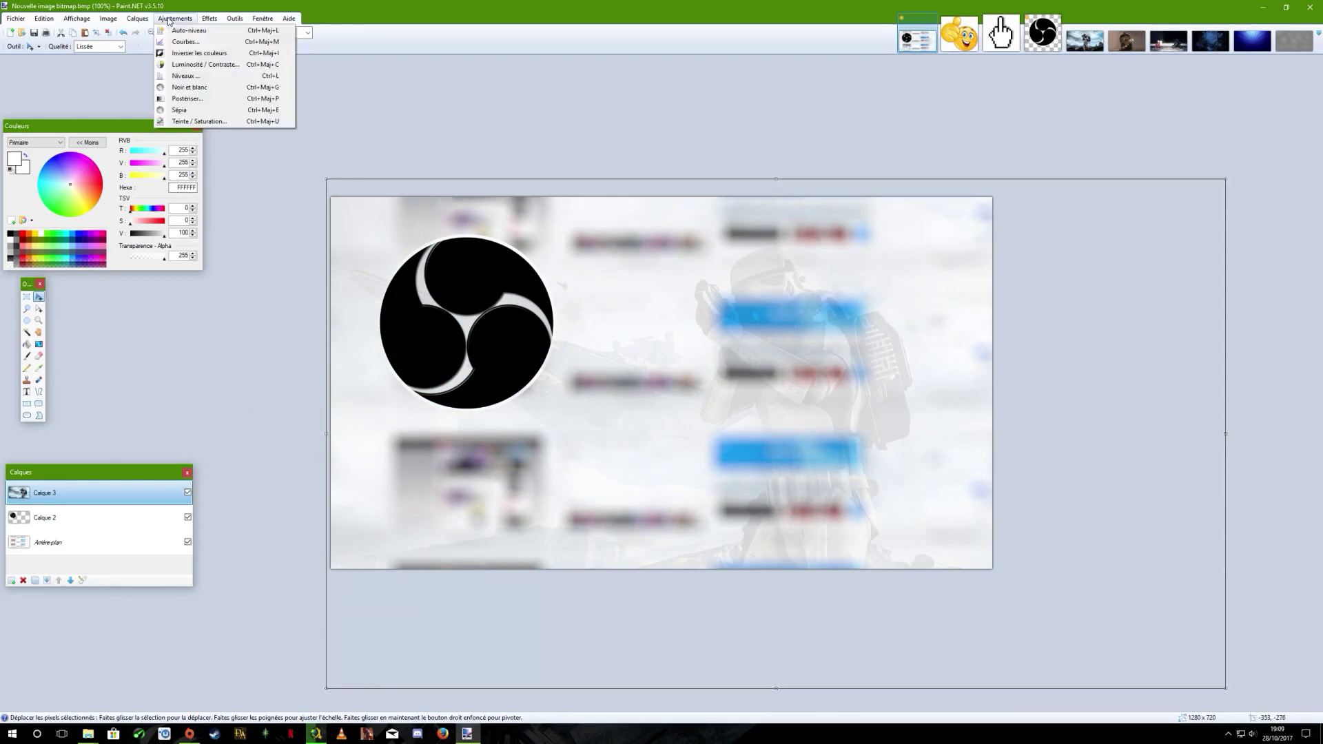
{"action": "mouse_move", "coordinate": [209, 19]}
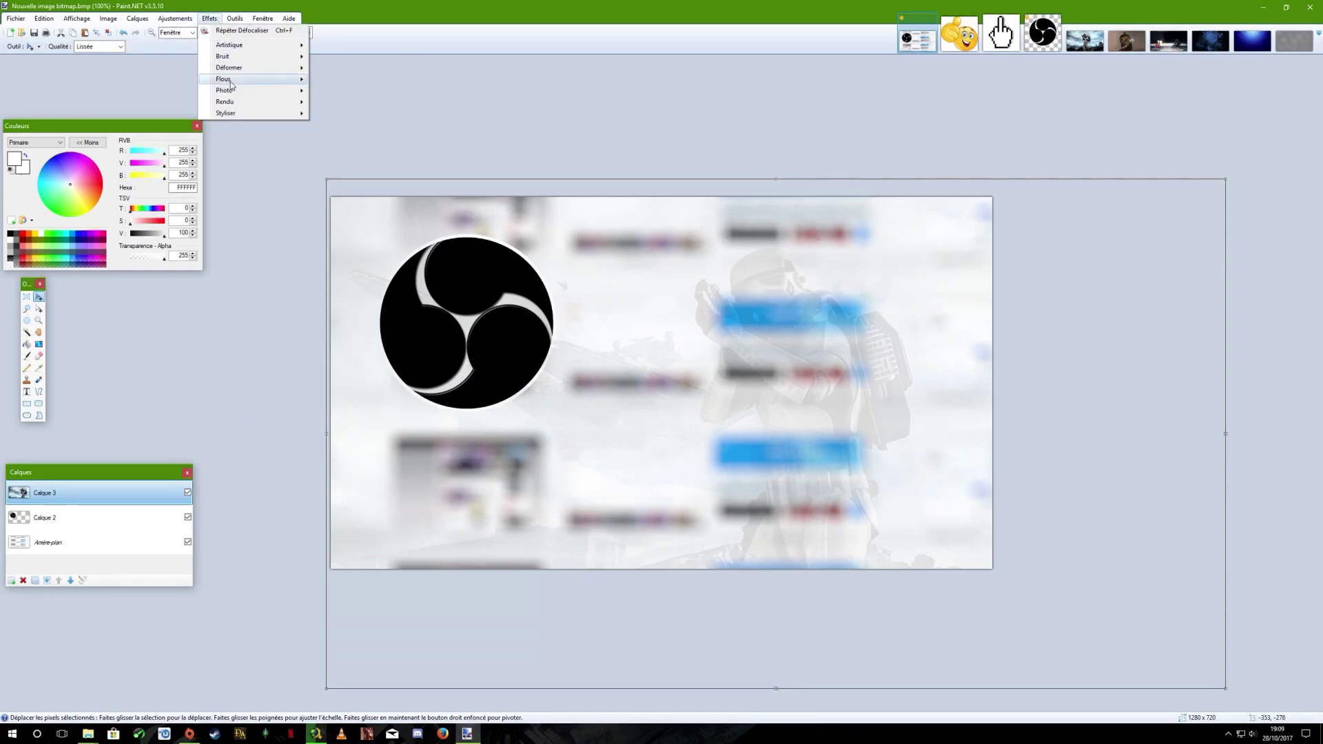
{"action": "mouse_move", "coordinate": [232, 80]}
{"action": "left_click", "coordinate": [364, 104]}
{"action": "left_click_drag", "start_coordinate": [231, 312], "coordinate": [224, 311]}
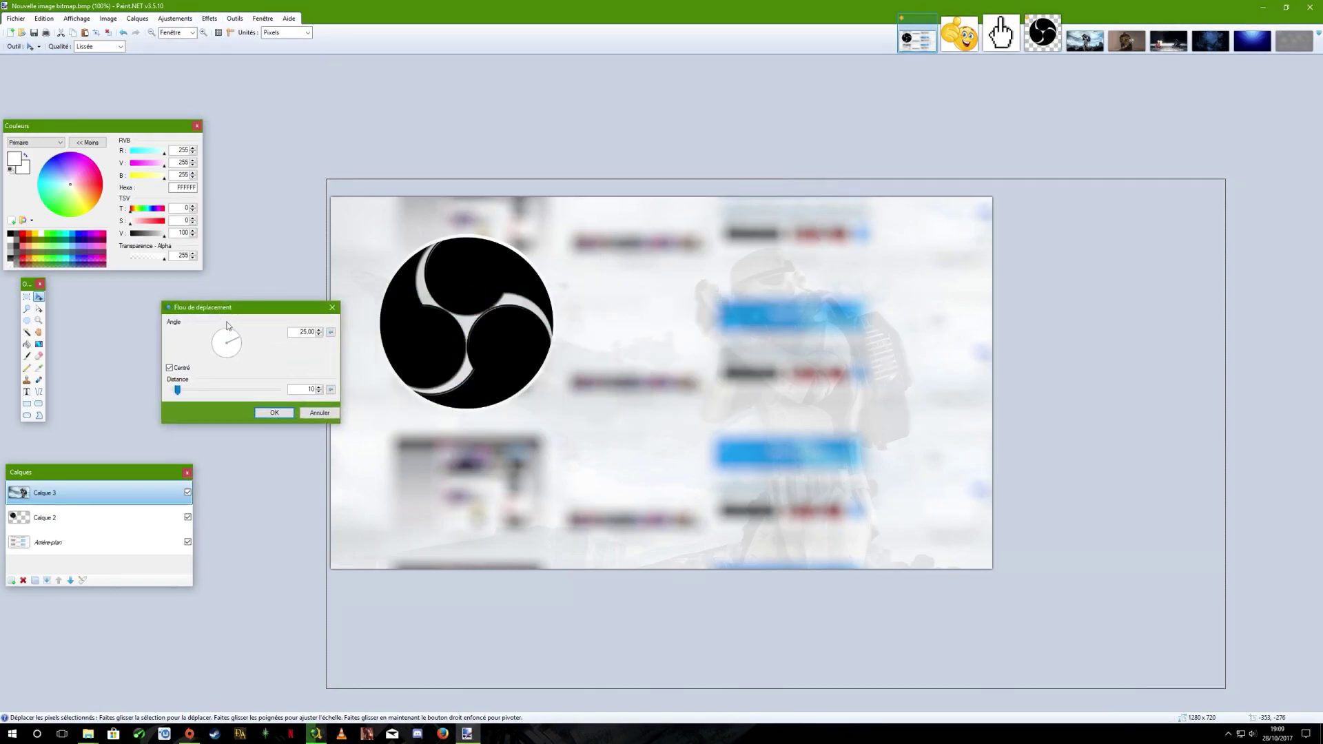
{"action": "left_click_drag", "start_coordinate": [177, 390], "coordinate": [181, 391]}
{"action": "left_click", "coordinate": [274, 413]}
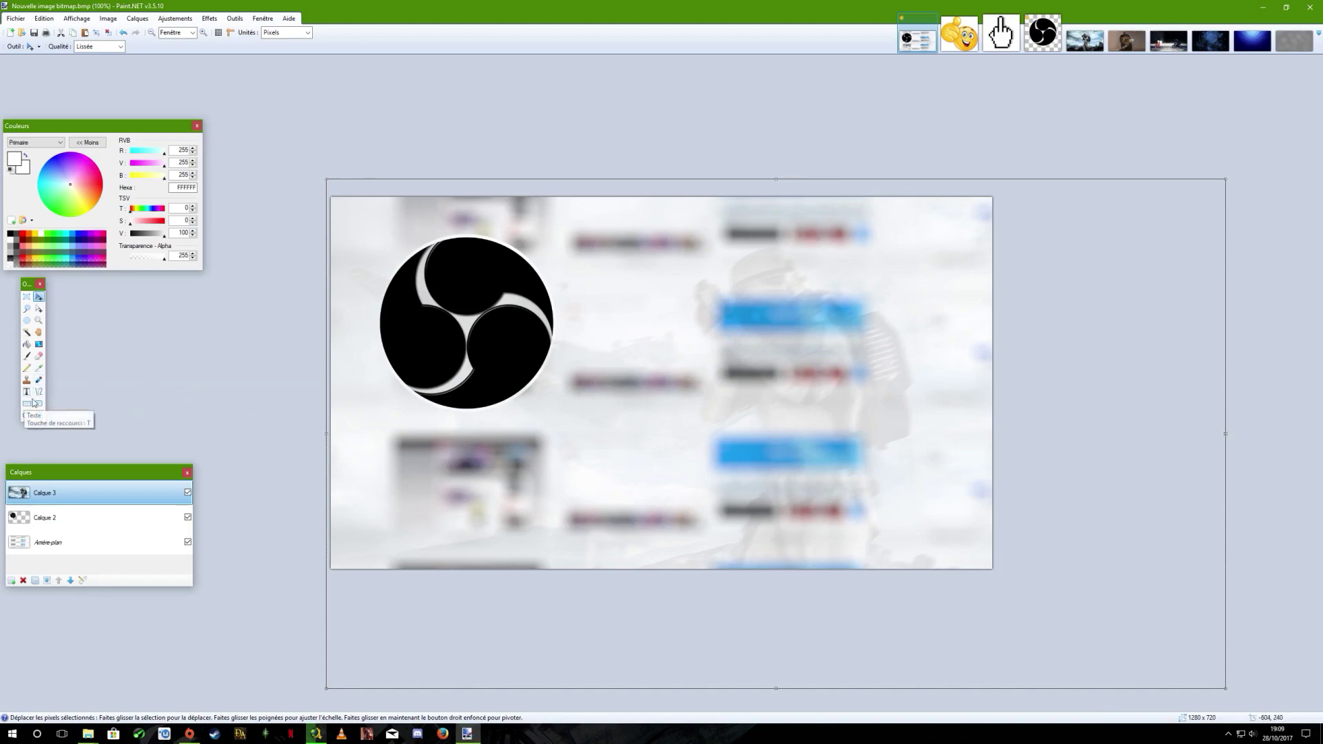
{"action": "key", "text": "s"}
{"action": "key", "text": "ctrl+d"}
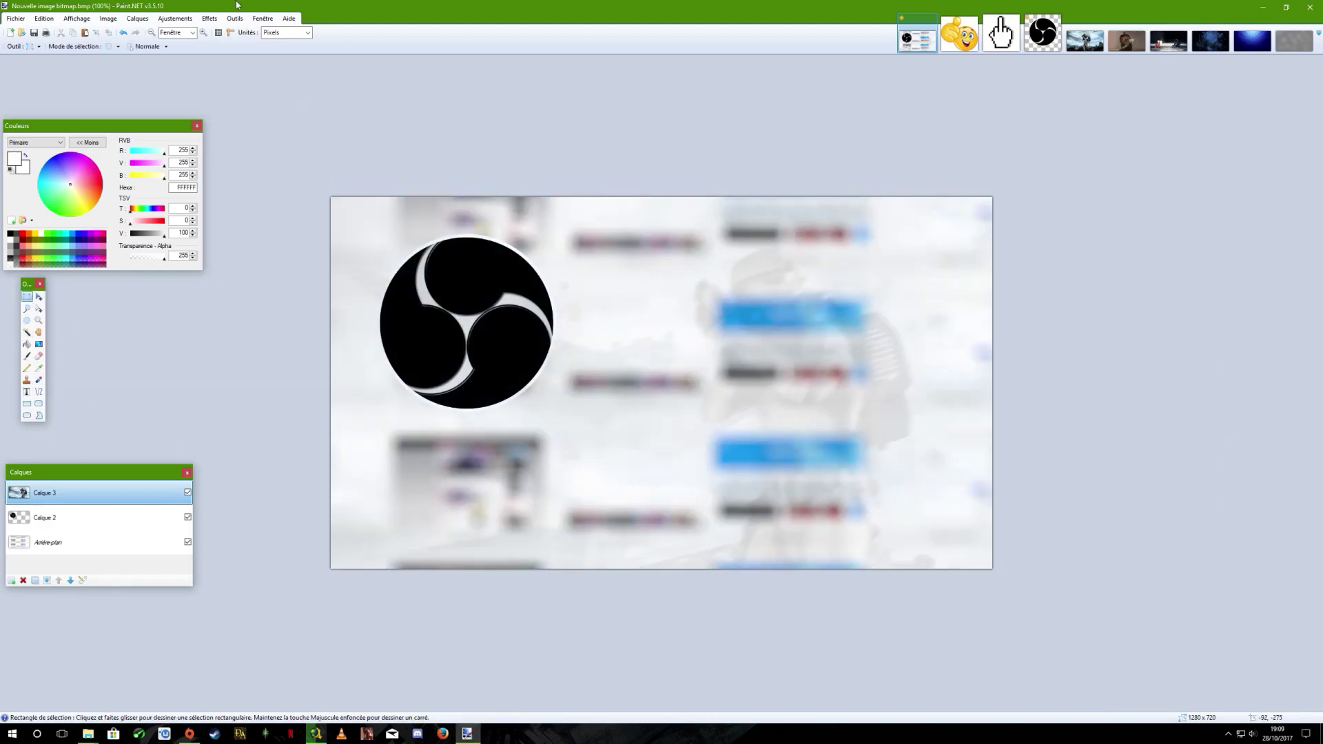
Add a new layer and set the Text tool's font to Chinese Rocks Rg.
{"action": "left_click", "coordinate": [137, 19]}
{"action": "left_click", "coordinate": [162, 29]}
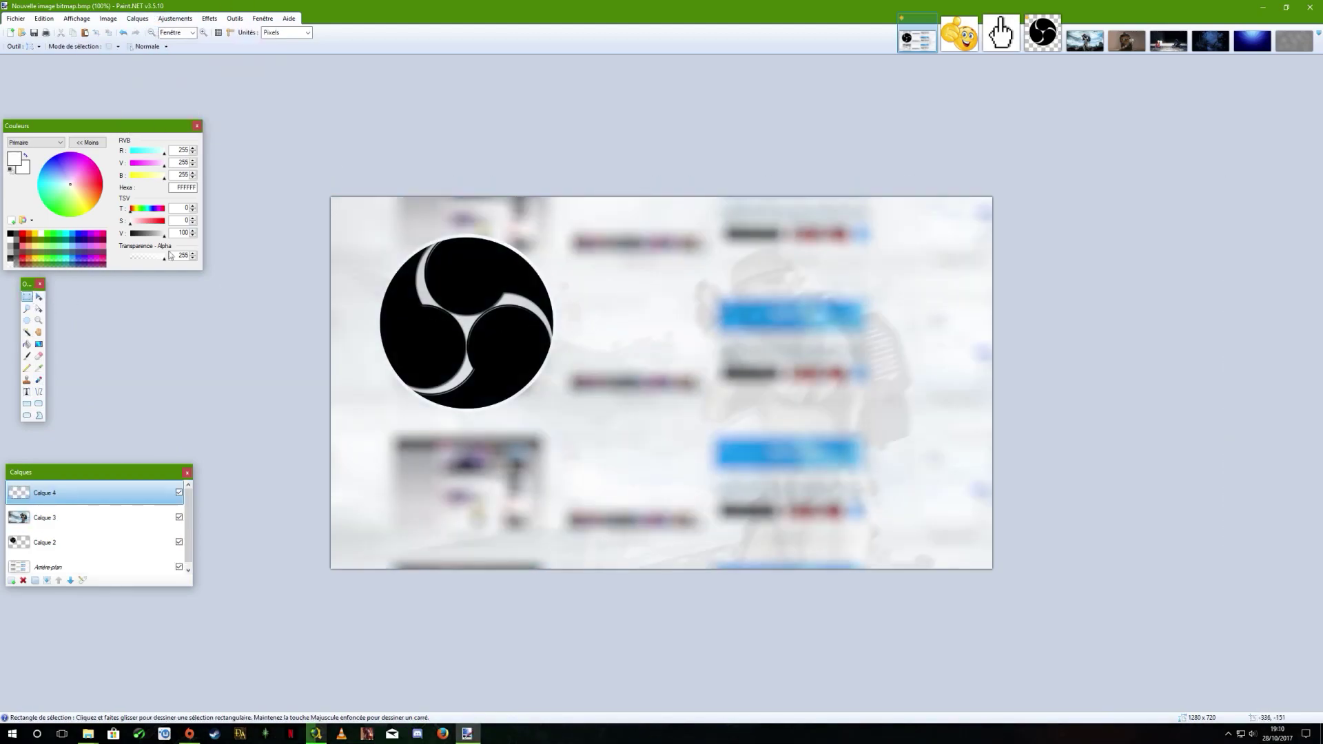
{"action": "left_click", "coordinate": [26, 391]}
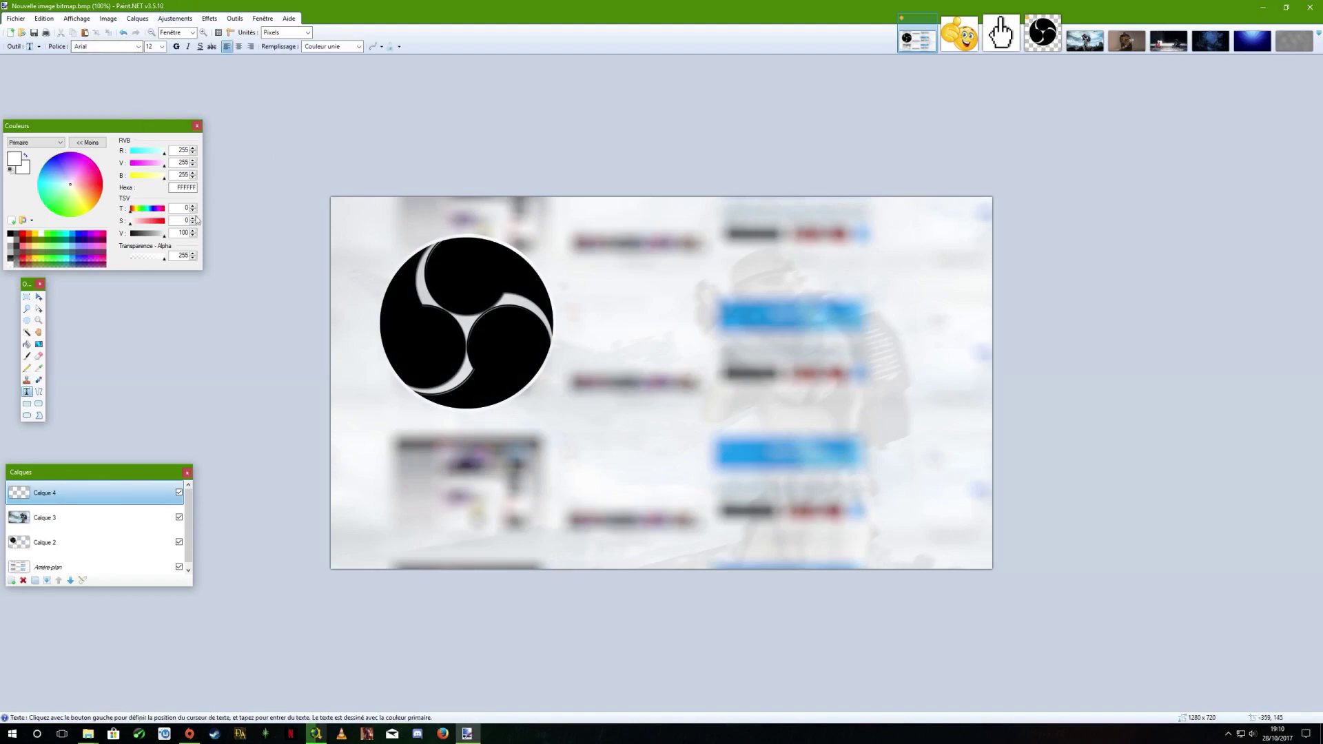
{"action": "left_click", "coordinate": [133, 47]}
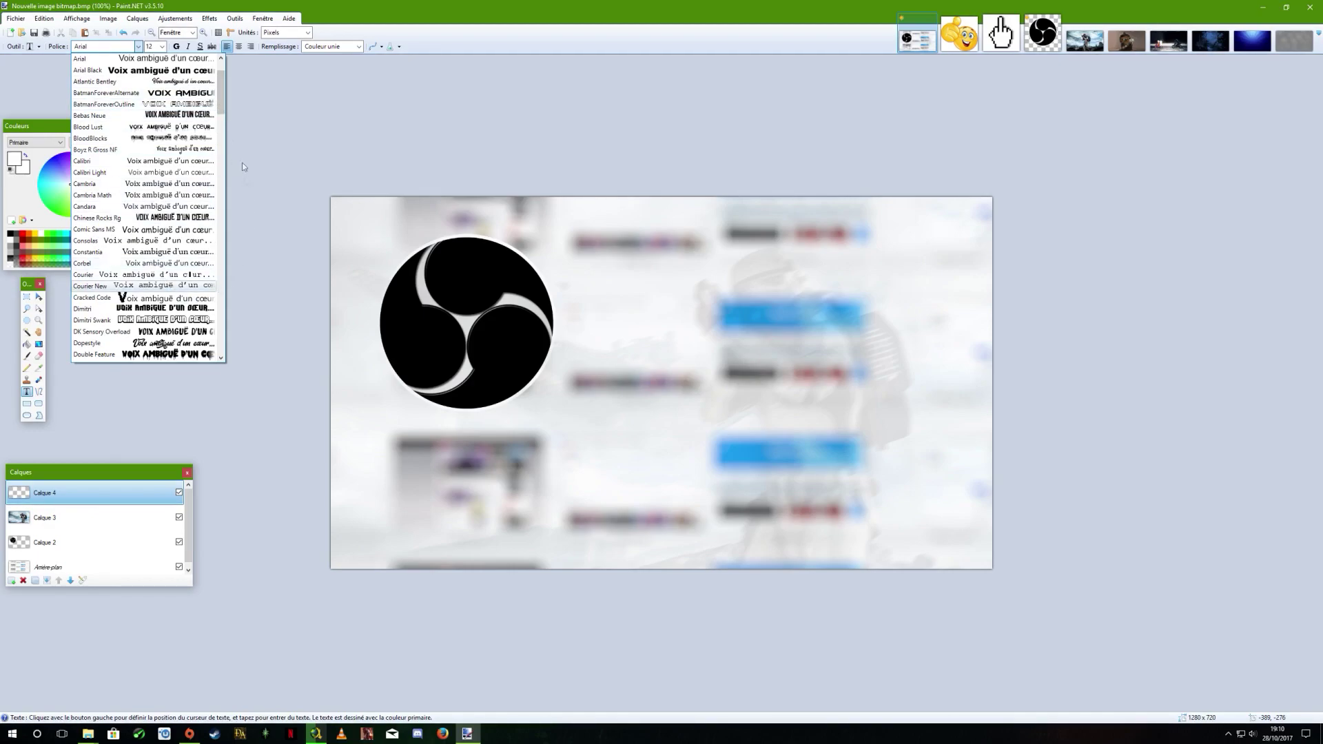
{"action": "scroll", "coordinate": [222, 83], "scroll_direction": "up", "scroll_amount": 2}
{"action": "scroll", "coordinate": [221, 87], "scroll_direction": "down", "scroll_amount": 1}
{"action": "scroll", "coordinate": [221, 88], "scroll_direction": "up", "scroll_amount": 1}
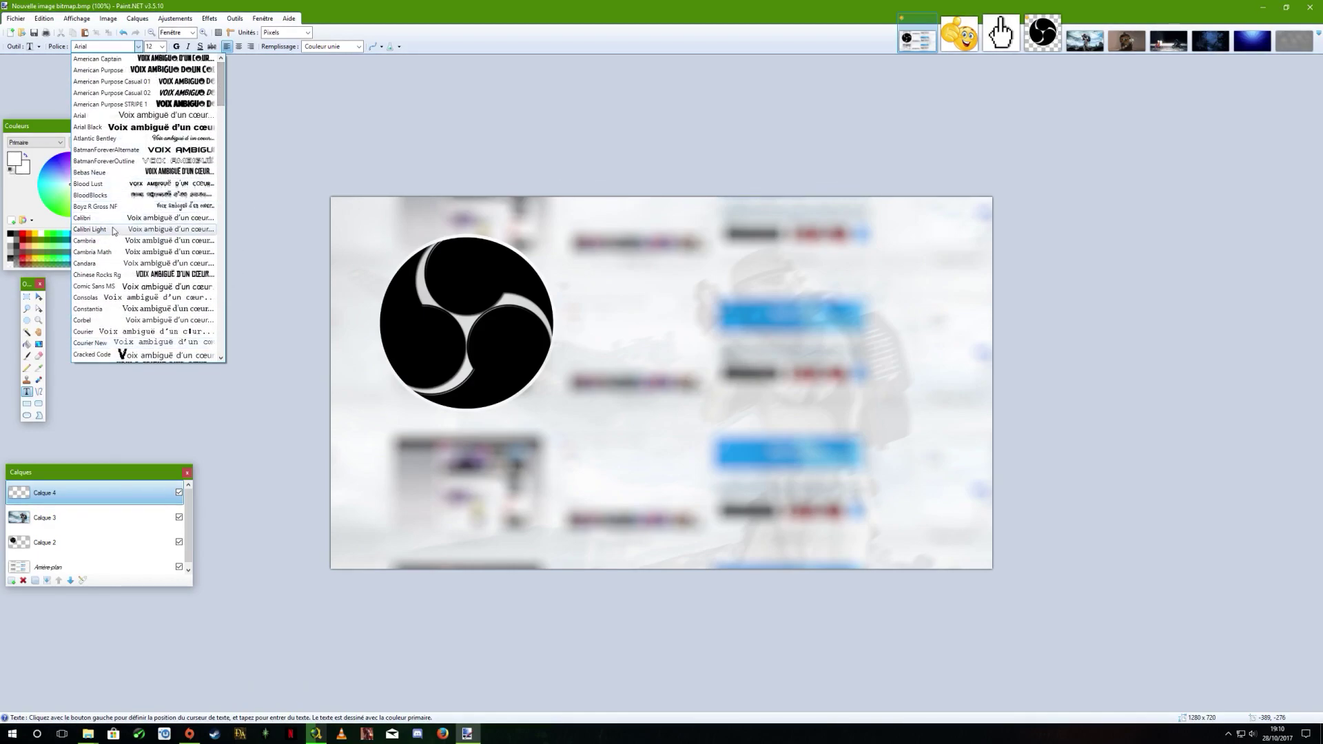
{"action": "left_click", "coordinate": [135, 277]}
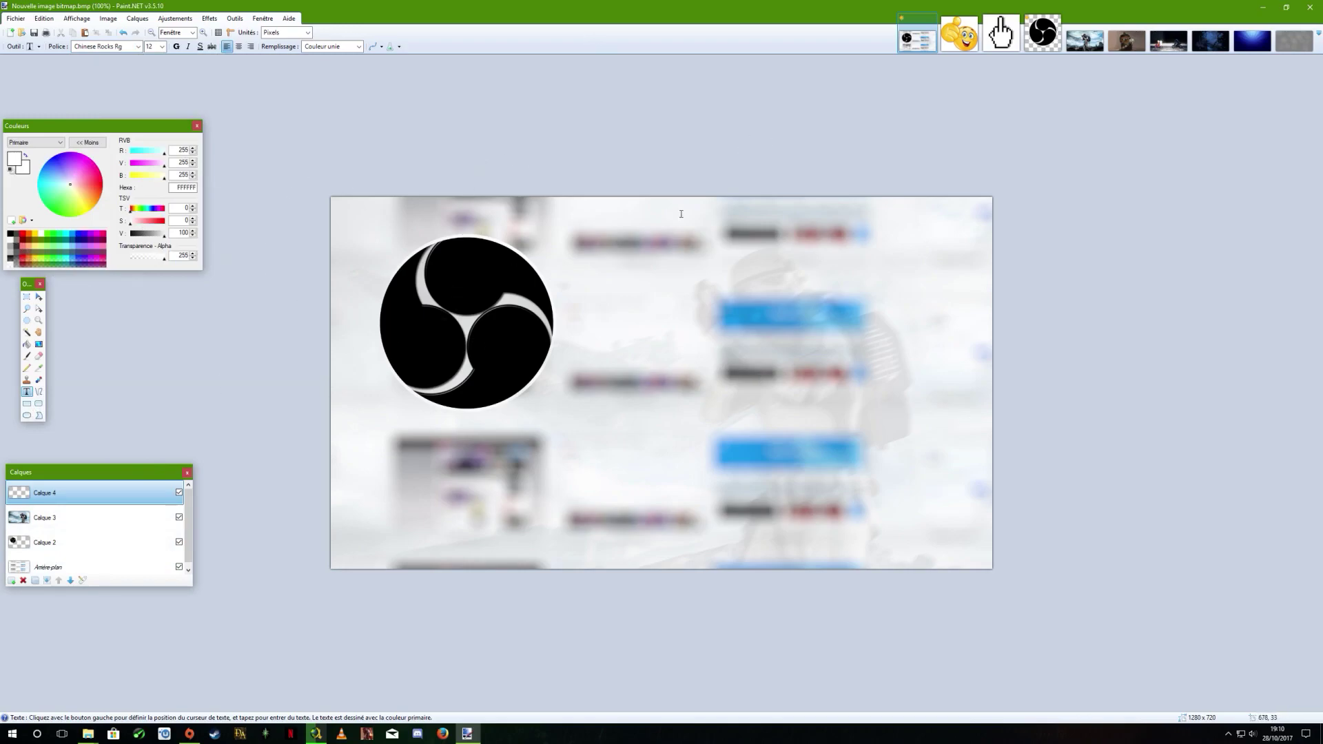
Write "TUTO N°1" in black on the new layer, to the right of the logo.
{"action": "left_click", "coordinate": [590, 353]}
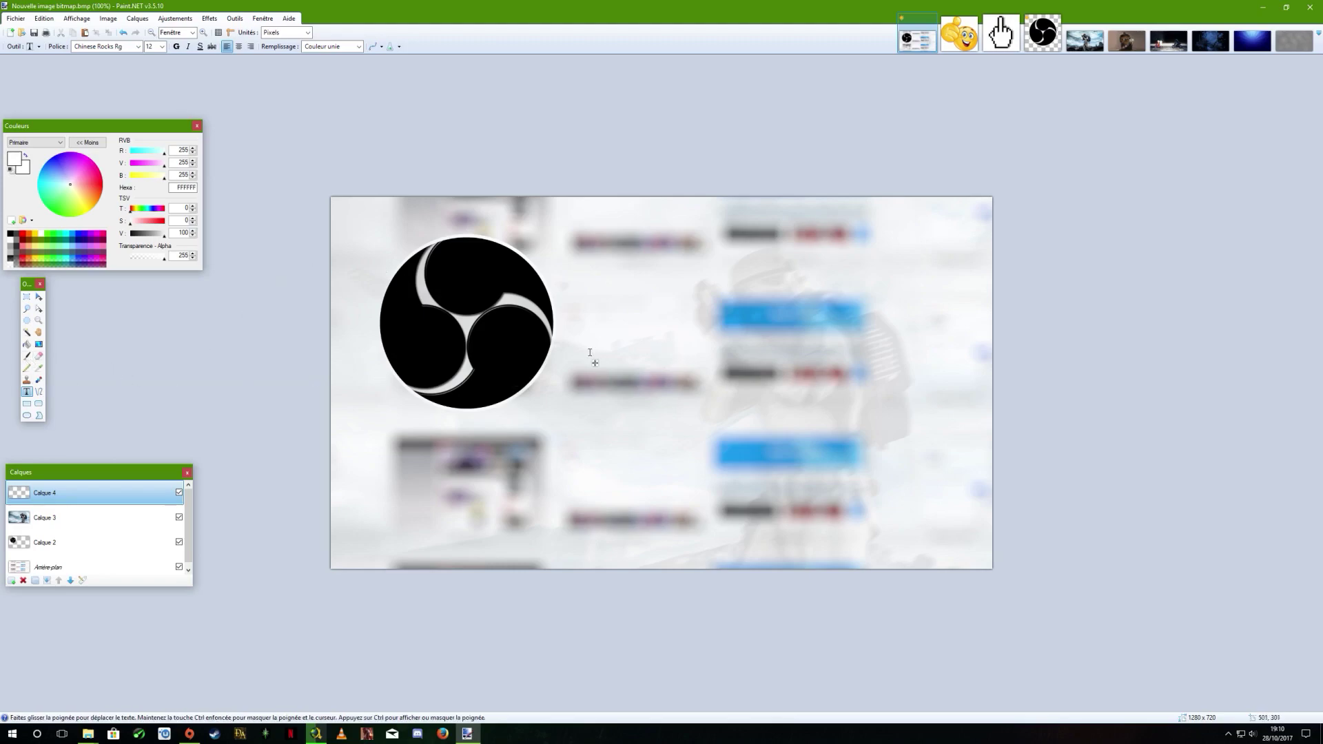
{"action": "left_click", "coordinate": [10, 235]}
{"action": "type", "text": "TUT"}
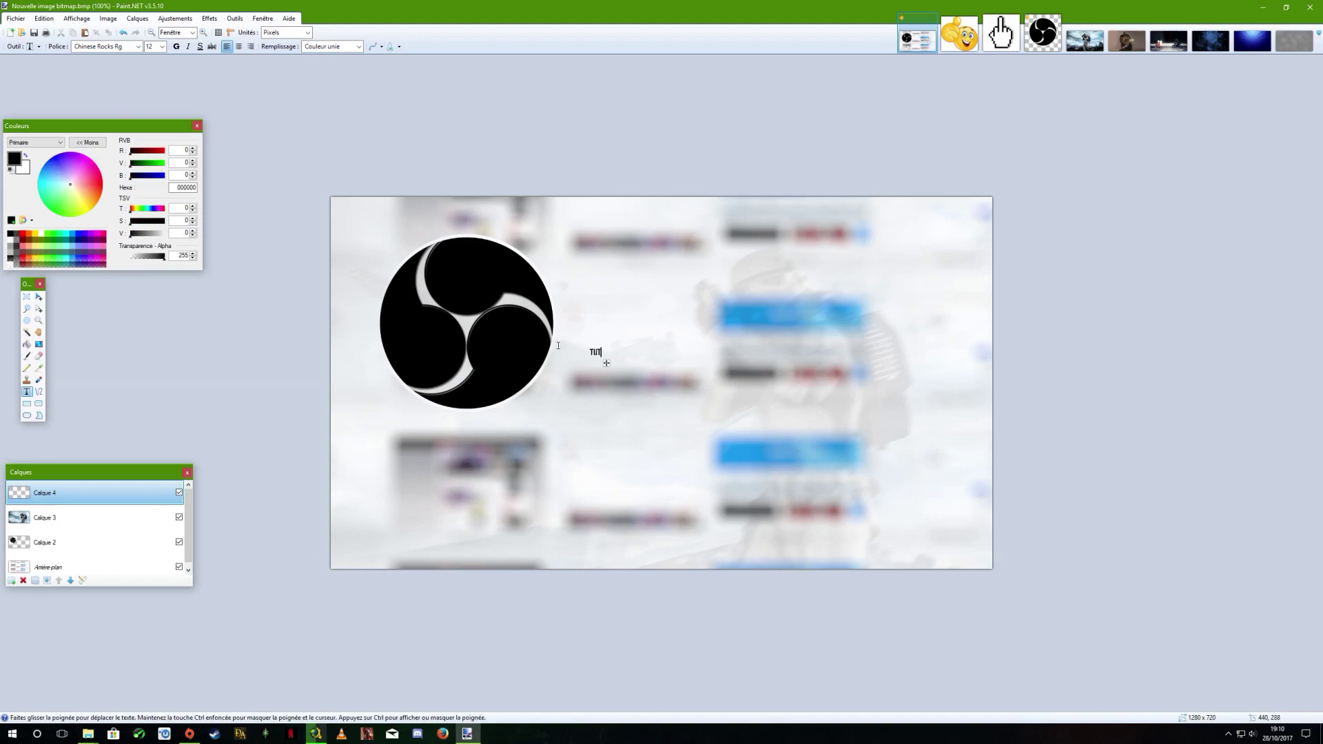
{"action": "type", "text": "O N°1"}
Set the text to size 144 and bold, shift it slightly toward the logo, and finish the text.
{"action": "left_click", "coordinate": [162, 47]}
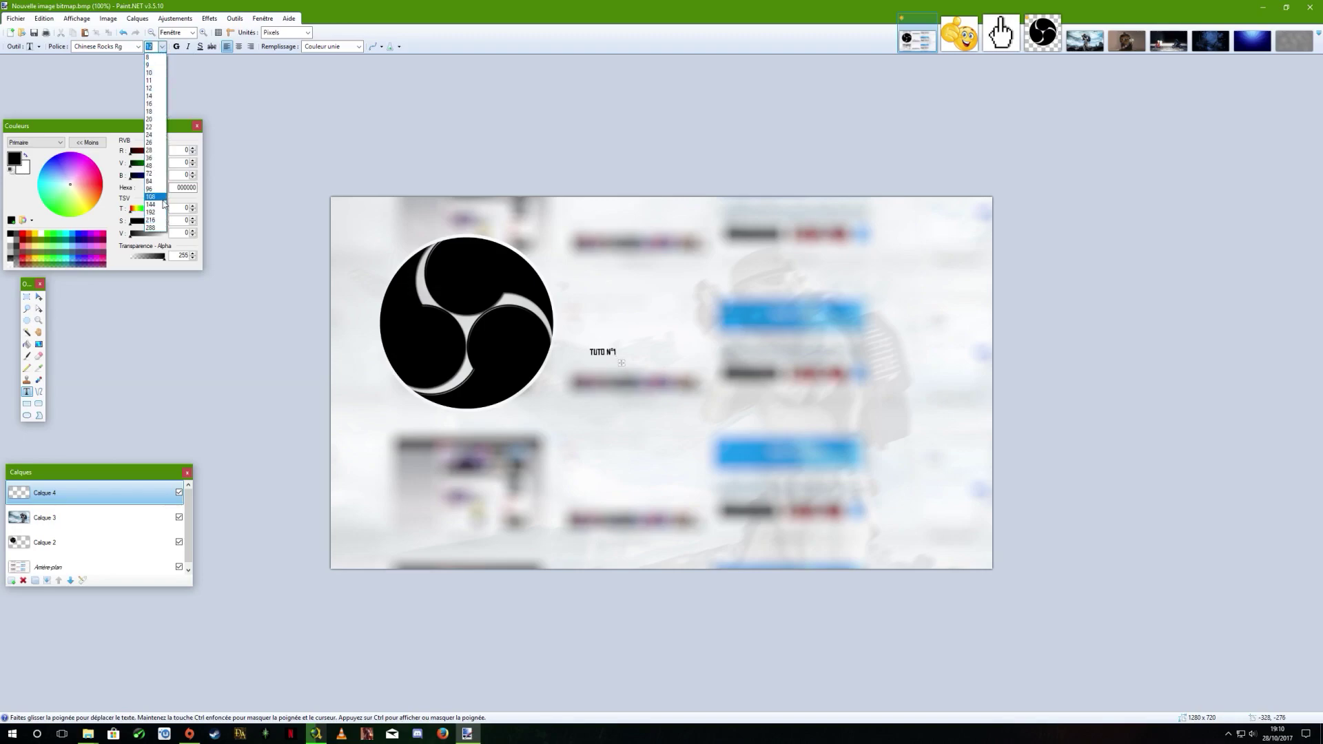
{"action": "left_click", "coordinate": [154, 205]}
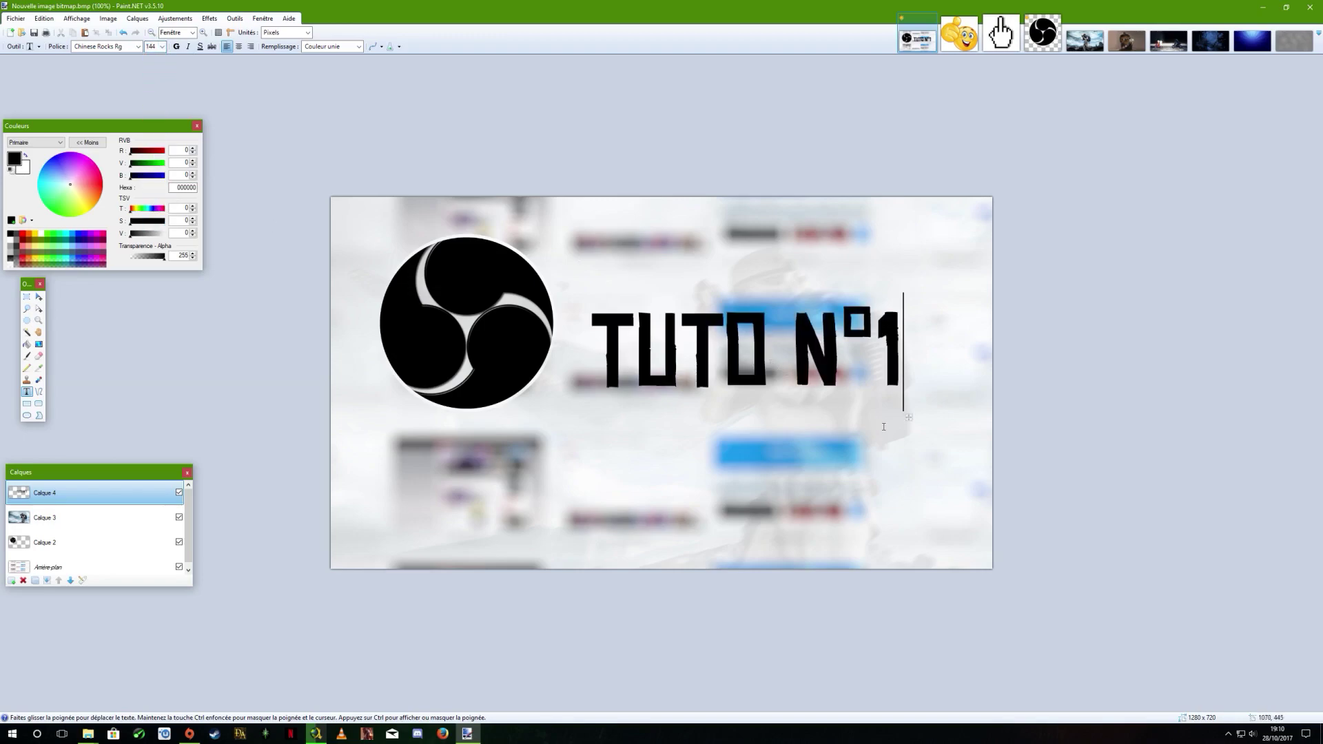
{"action": "mouse_move", "coordinate": [911, 417]}
{"action": "left_mouse_down"}
{"action": "mouse_move", "coordinate": [900, 457]}
{"action": "mouse_move", "coordinate": [900, 408]}
{"action": "mouse_move", "coordinate": [895, 418]}
{"action": "left_mouse_up"}
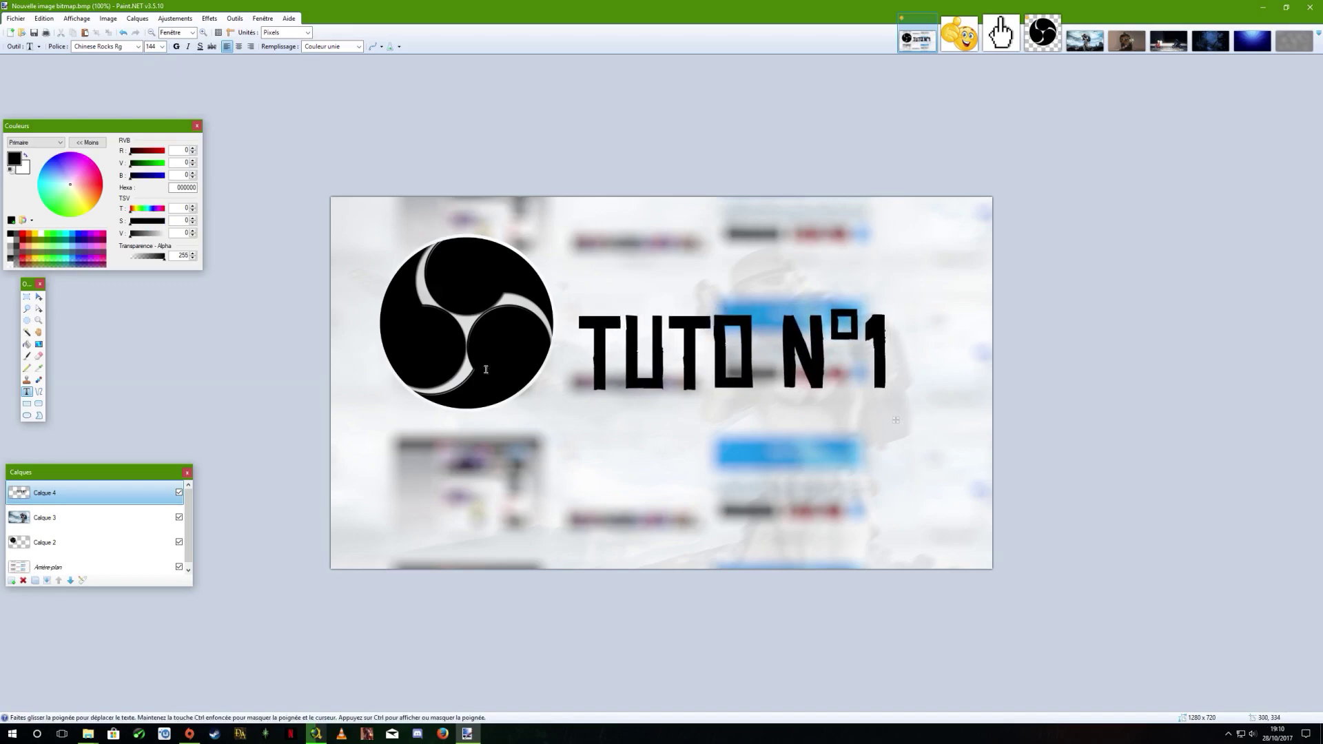
{"action": "left_click", "coordinate": [176, 46]}
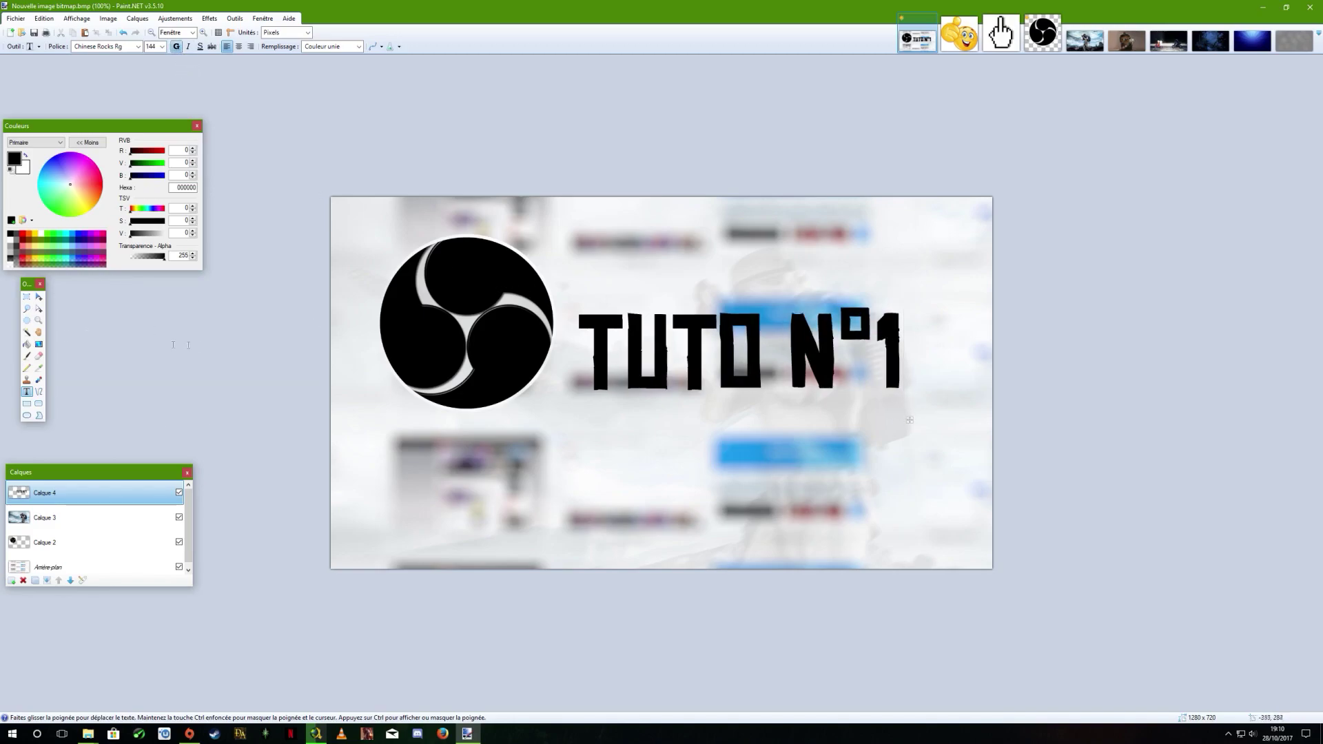
{"action": "left_click", "coordinate": [27, 298]}
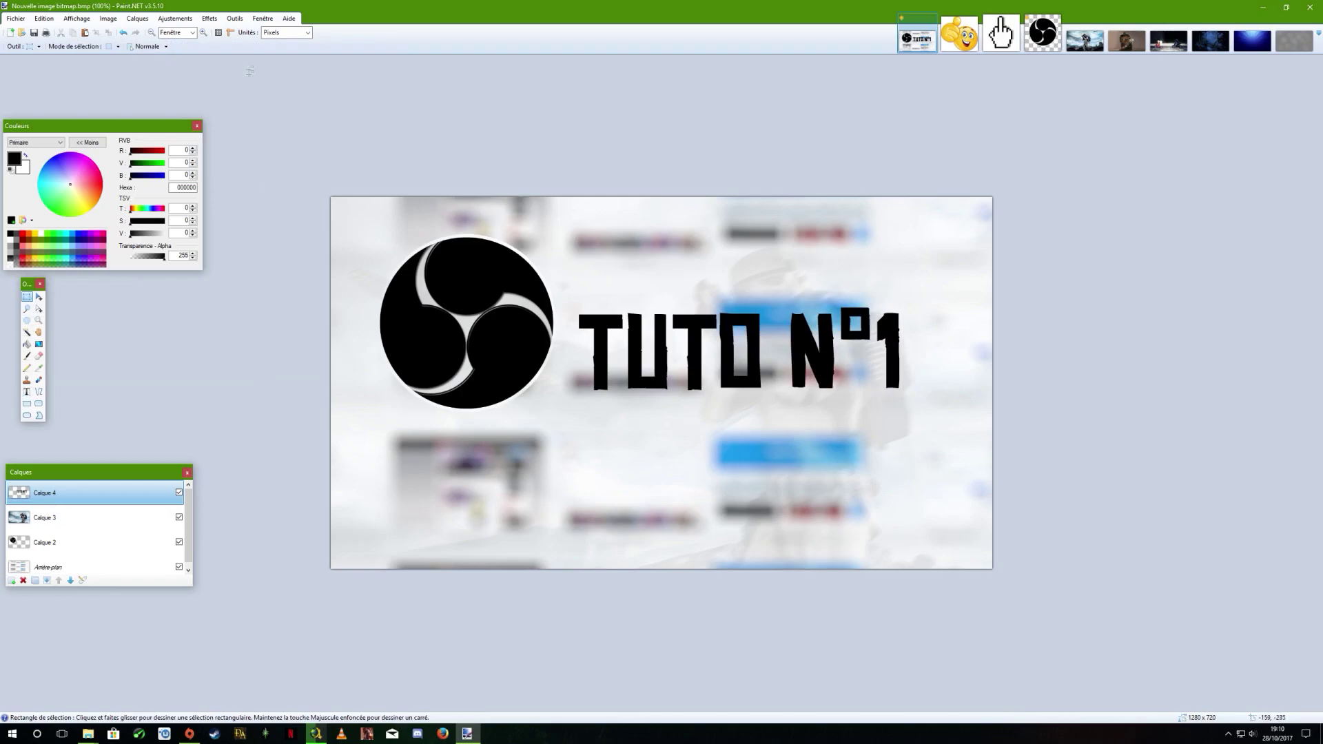
Rotate the text layer to 18.76°, pan it to -0.339 horizontally and 0.566 vertically, and zoom it to 1.24x.
{"action": "left_click", "coordinate": [138, 20]}
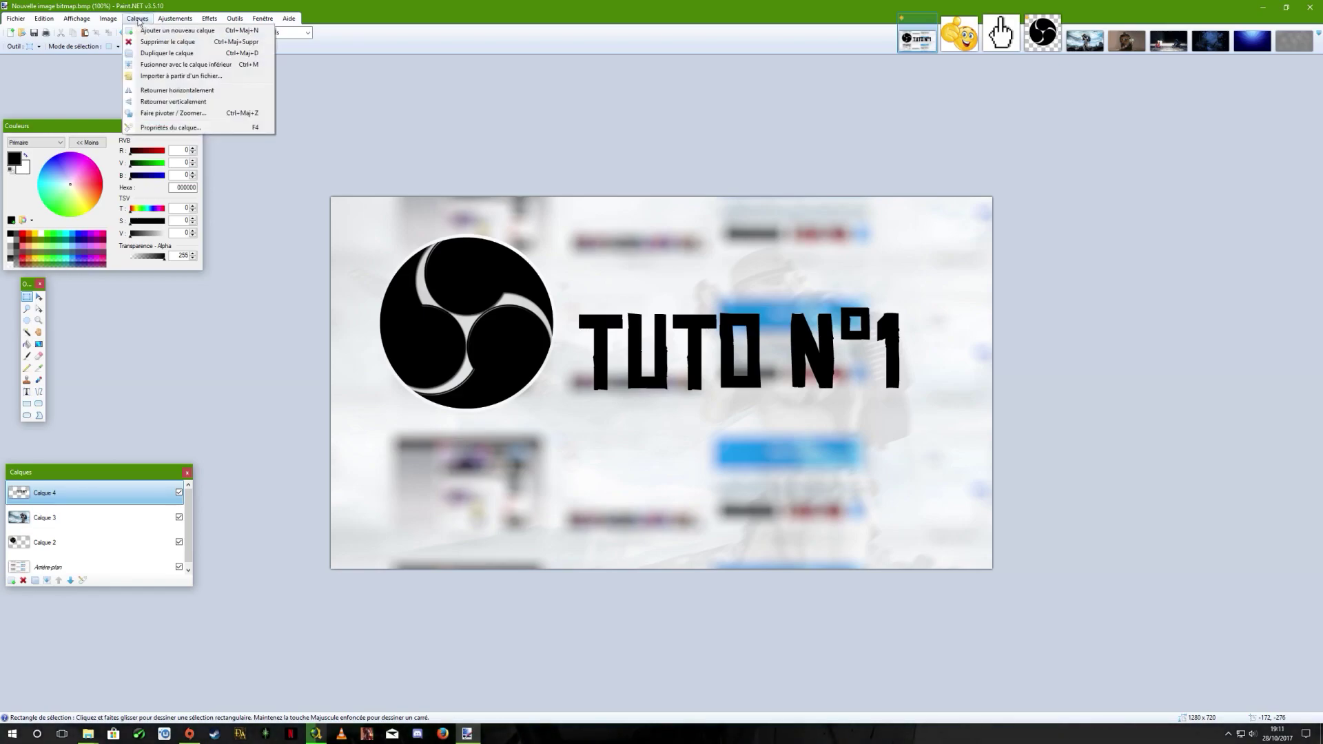
{"action": "left_click", "coordinate": [186, 116]}
{"action": "left_click_drag", "start_coordinate": [627, 260], "coordinate": [157, 314]}
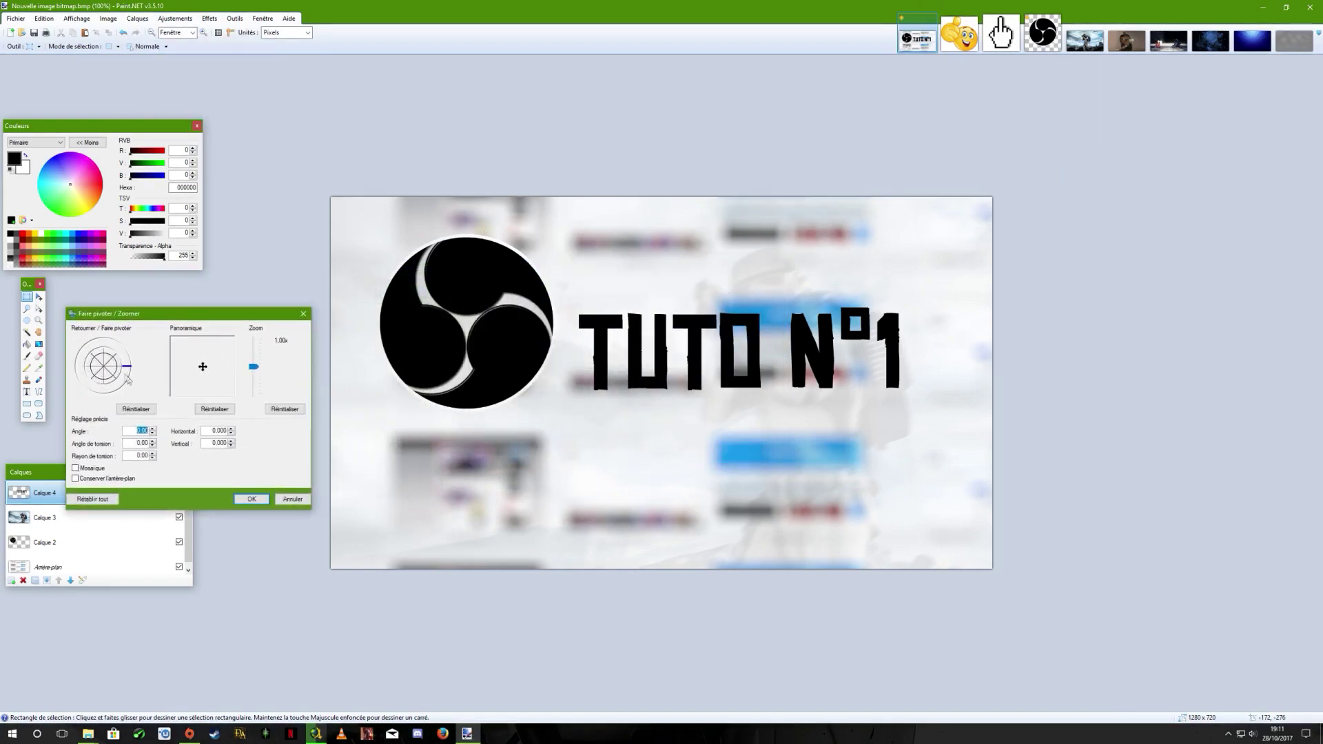
{"action": "left_click_drag", "start_coordinate": [126, 370], "coordinate": [192, 385]}
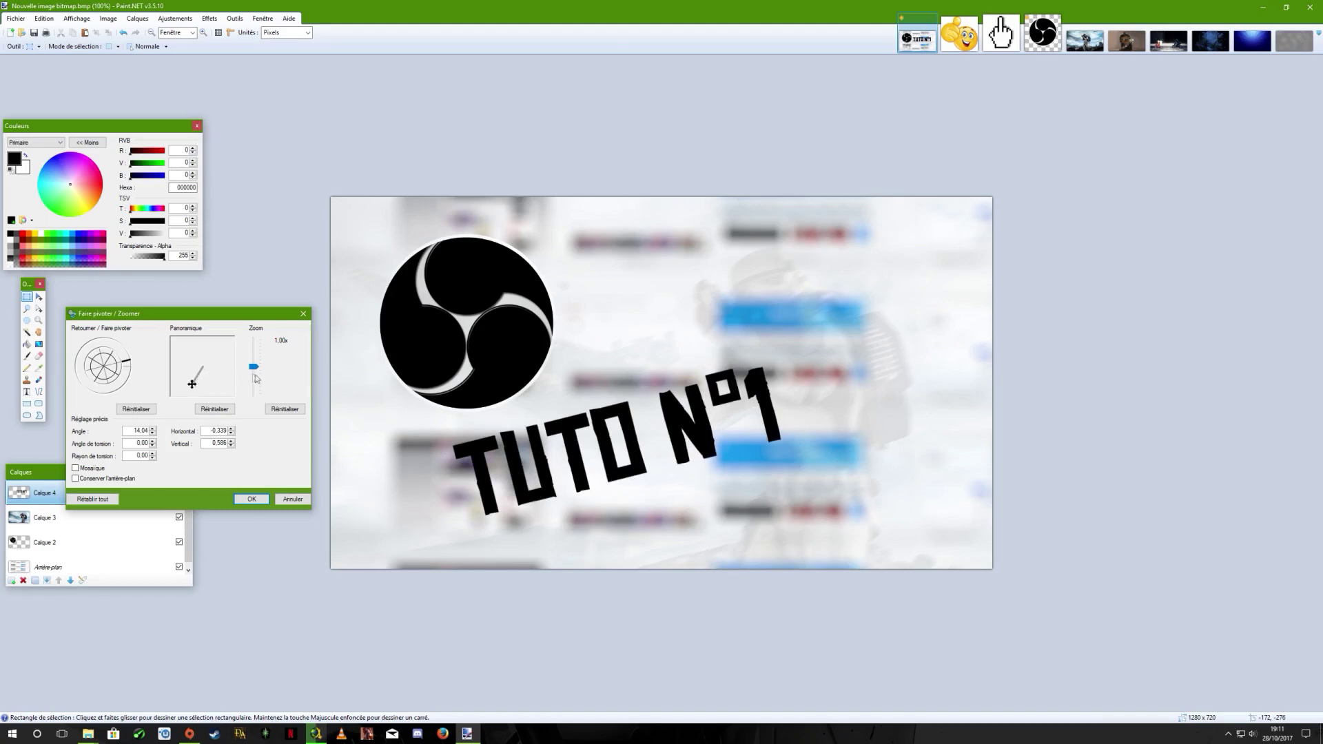
{"action": "left_click_drag", "start_coordinate": [133, 363], "coordinate": [131, 357]}
{"action": "mouse_move", "coordinate": [249, 371]}
{"action": "left_mouse_down"}
{"action": "mouse_move", "coordinate": [254, 357]}
{"action": "mouse_move", "coordinate": [265, 387]}
{"action": "left_mouse_up"}
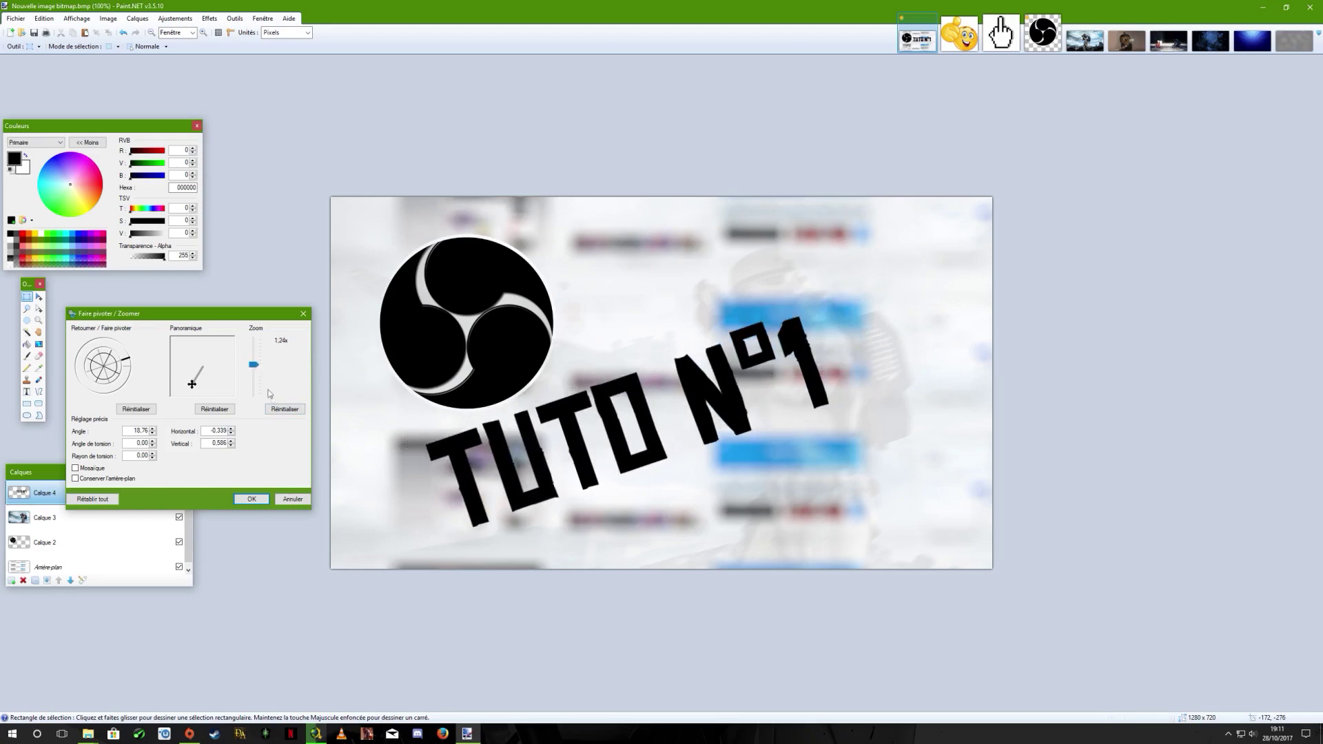
{"action": "left_click", "coordinate": [252, 499]}
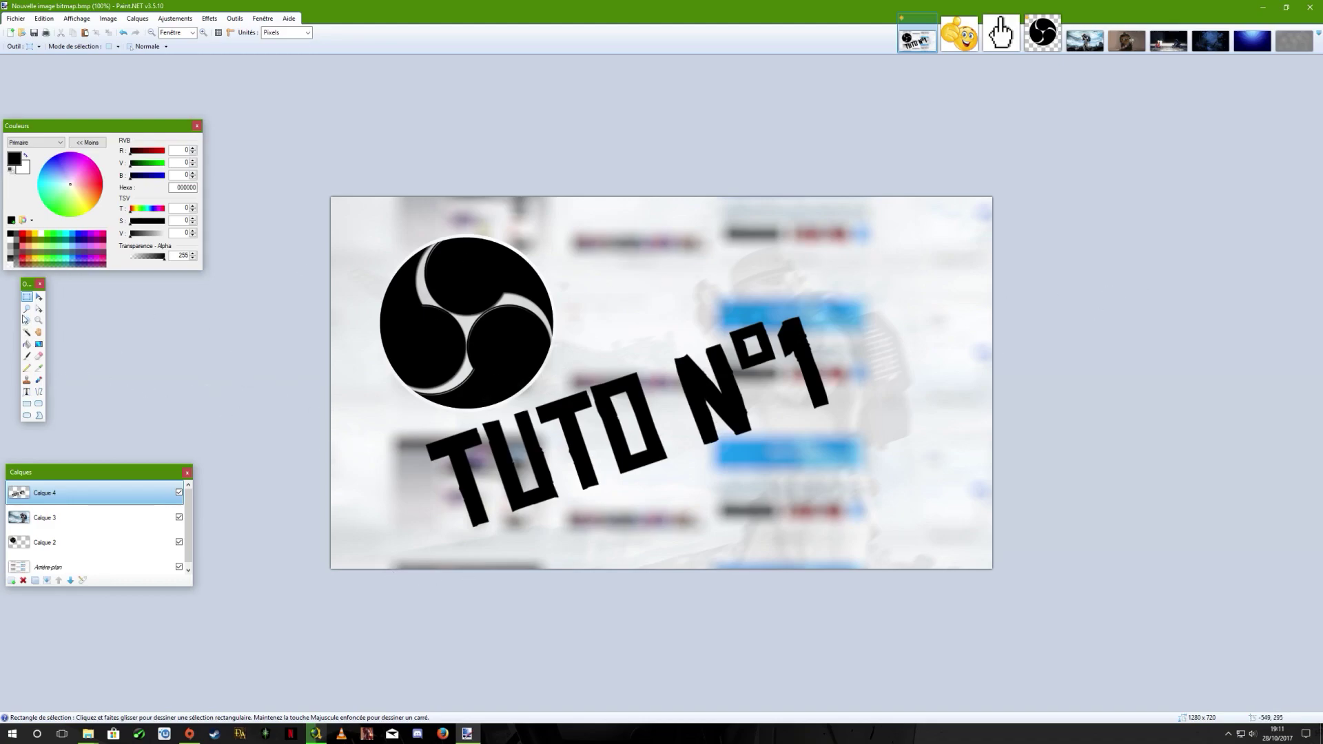
Add a new layer and draw two parallel white lines of width 10 at about 20°, one above and one below the text.
{"action": "left_click", "coordinate": [138, 18]}
{"action": "left_click", "coordinate": [159, 30]}
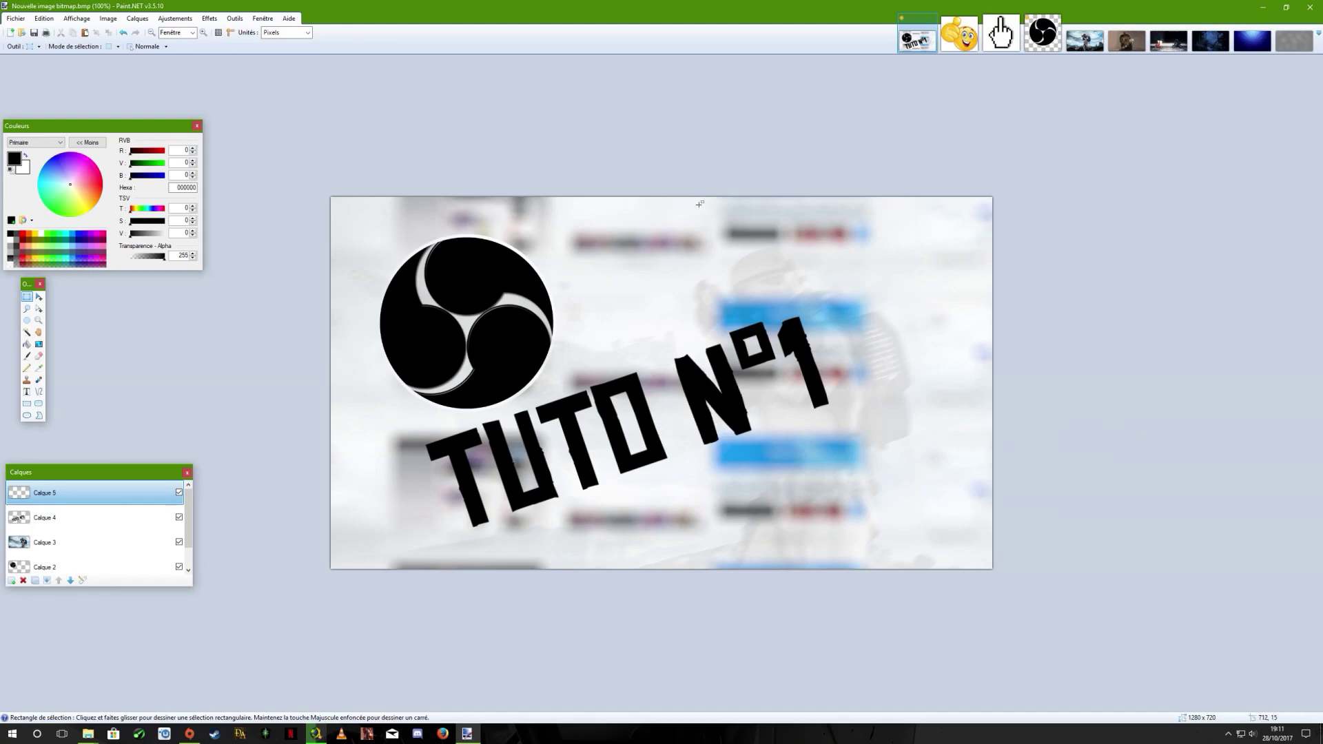
{"action": "left_click", "coordinate": [40, 393]}
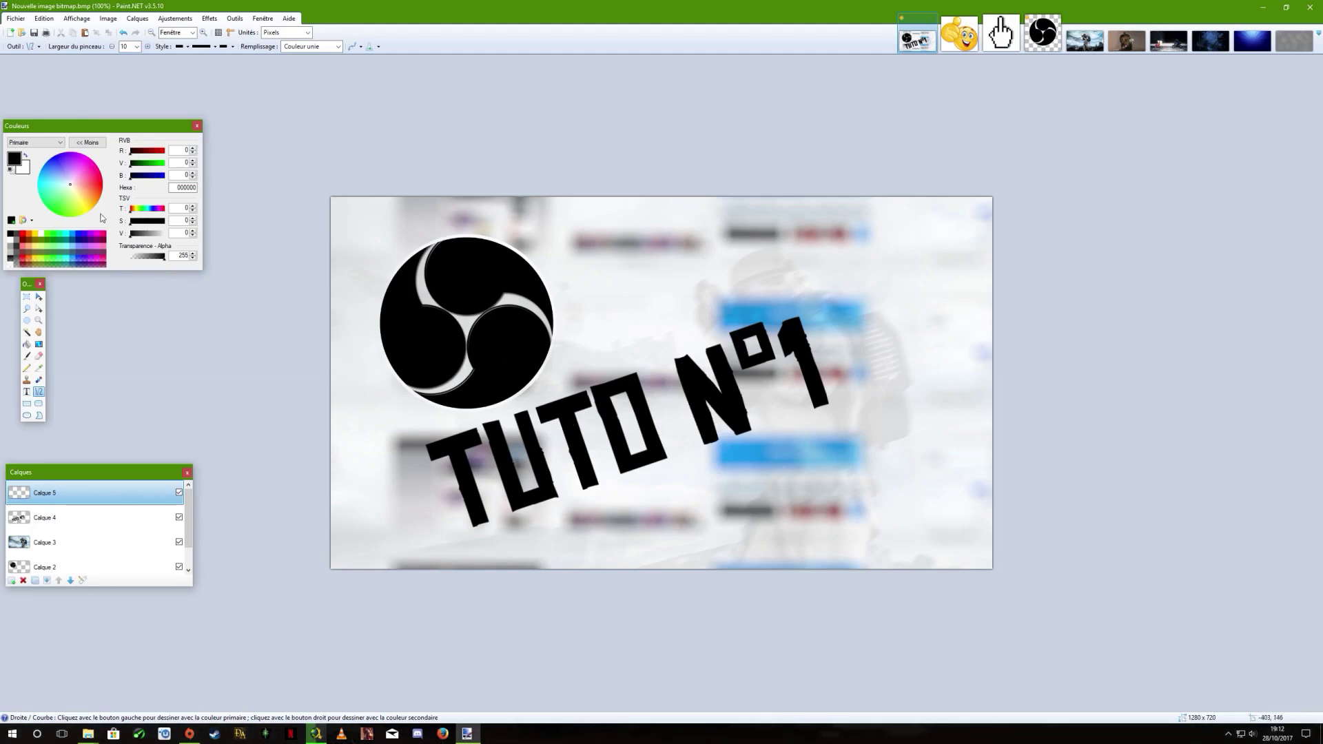
{"action": "left_click", "coordinate": [11, 240]}
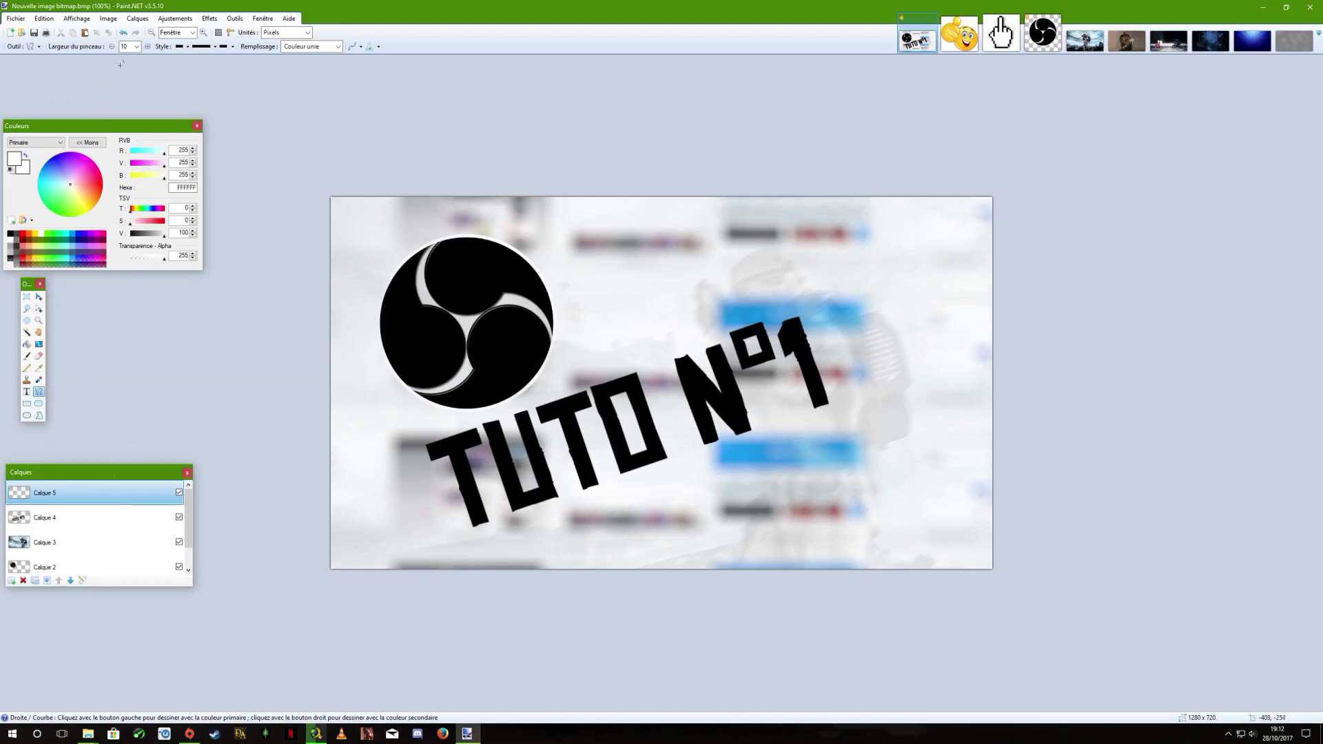
{"action": "mouse_move", "coordinate": [326, 458]}
{"action": "left_mouse_down"}
{"action": "mouse_move", "coordinate": [572, 396]}
{"action": "mouse_move", "coordinate": [991, 195]}
{"action": "mouse_move", "coordinate": [1004, 208]}
{"action": "left_mouse_up"}
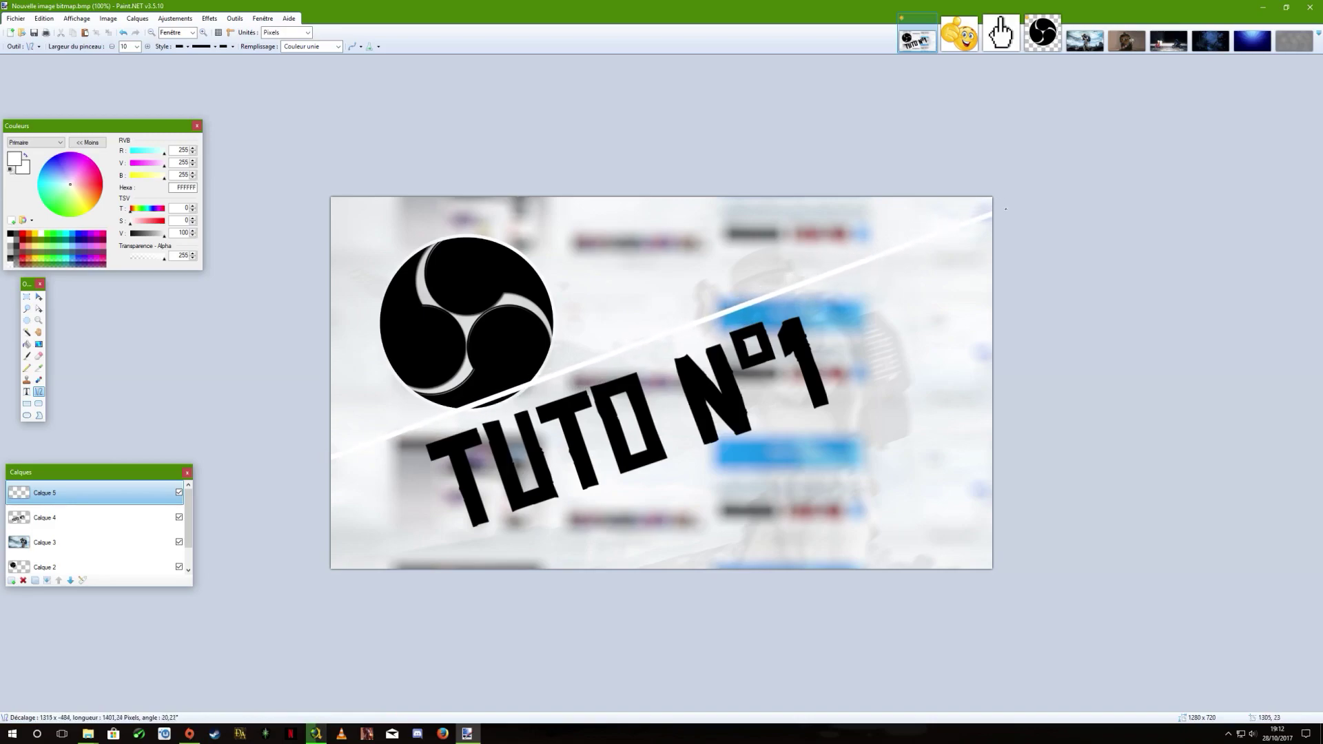
{"action": "left_click", "coordinate": [270, 611]}
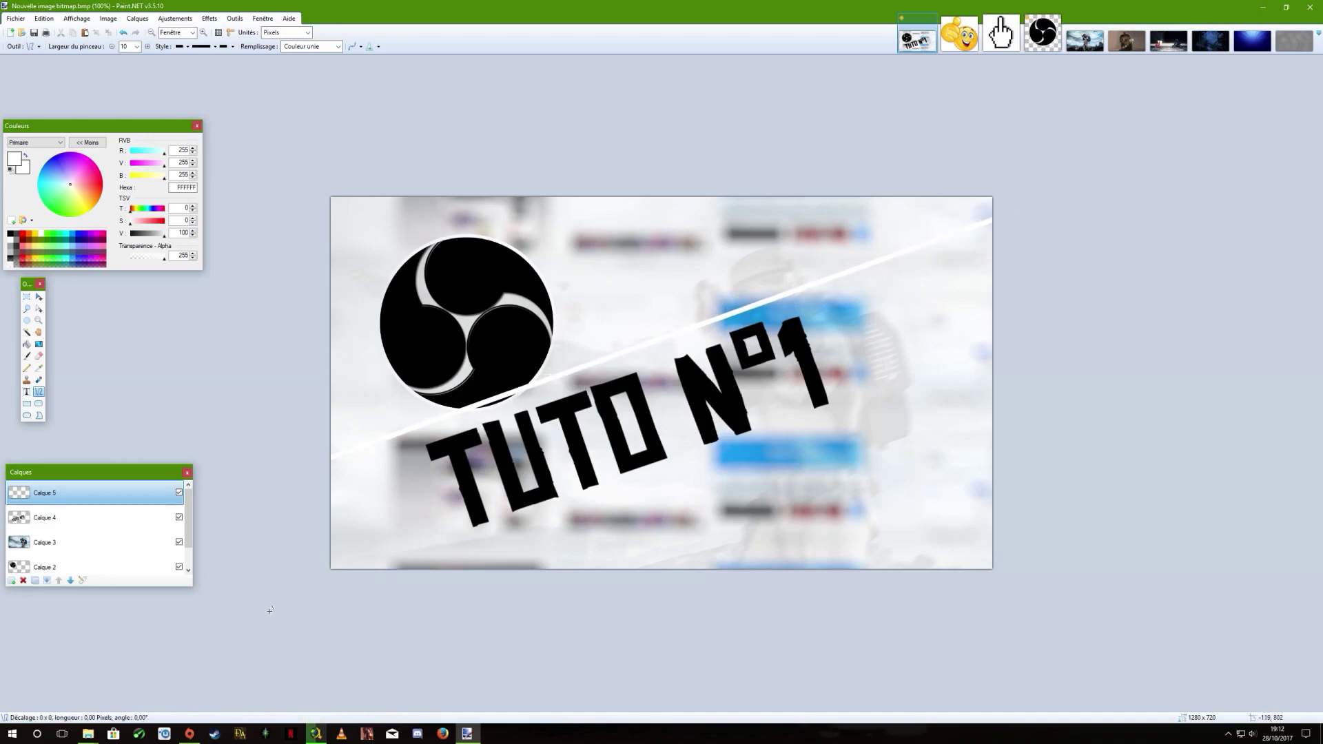
{"action": "left_click_drag", "start_coordinate": [423, 579], "coordinate": [1073, 332]}
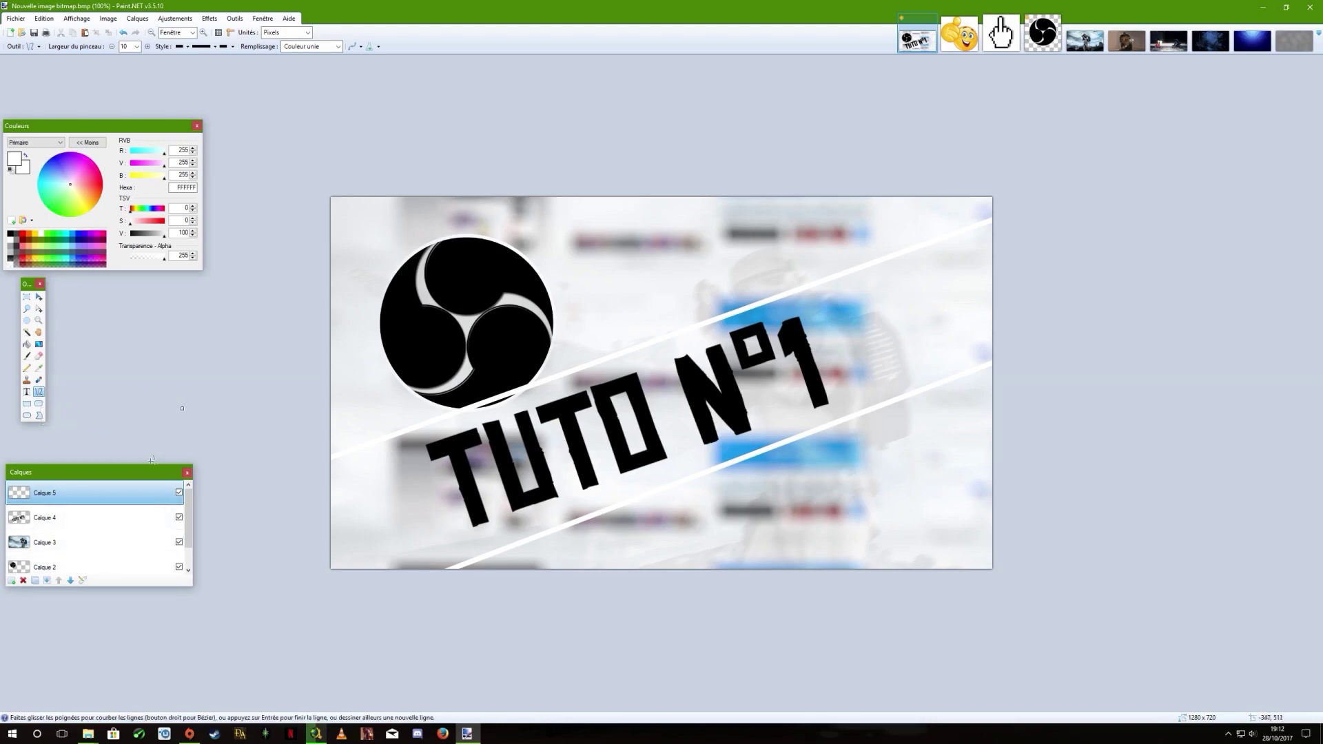
Hide Calque 4, Calque 3 and Calque 2, and fill the band between the two diagonal lines with white.
{"action": "left_click", "coordinate": [27, 344]}
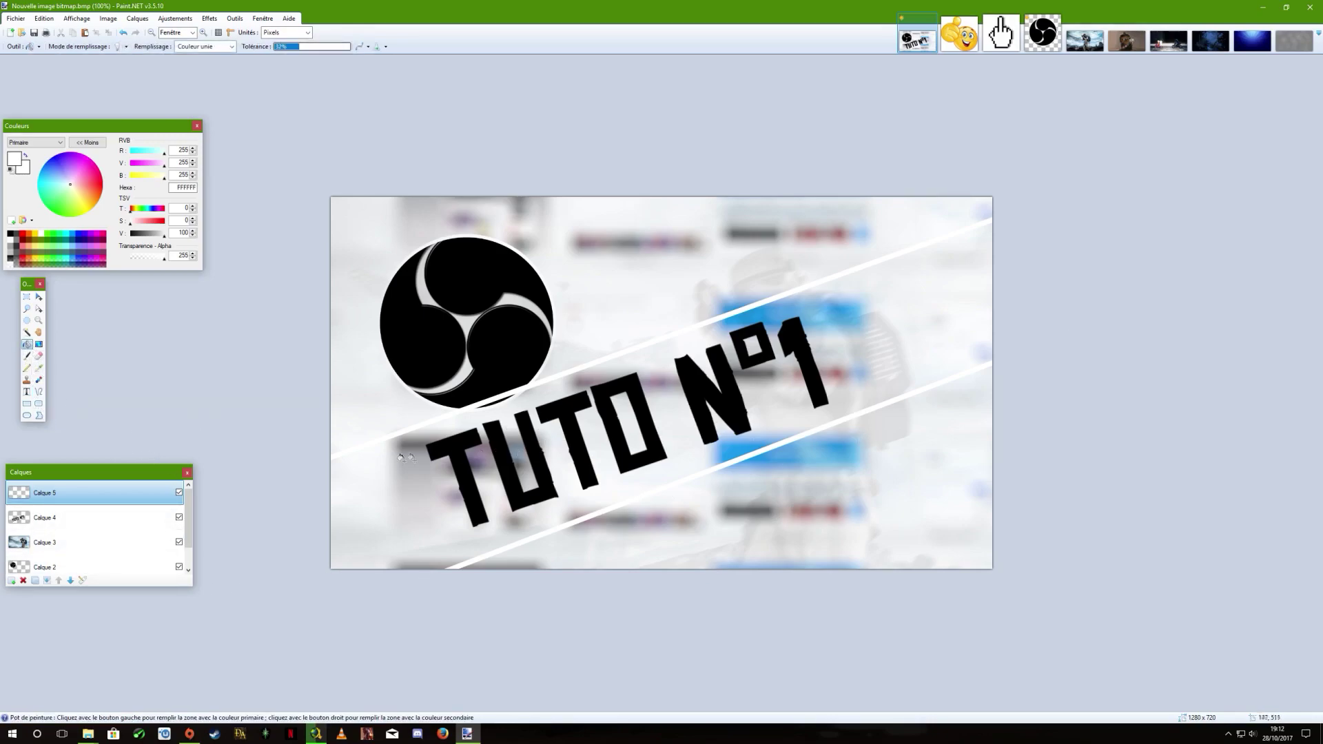
{"action": "left_click", "coordinate": [179, 518]}
{"action": "left_click", "coordinate": [179, 542]}
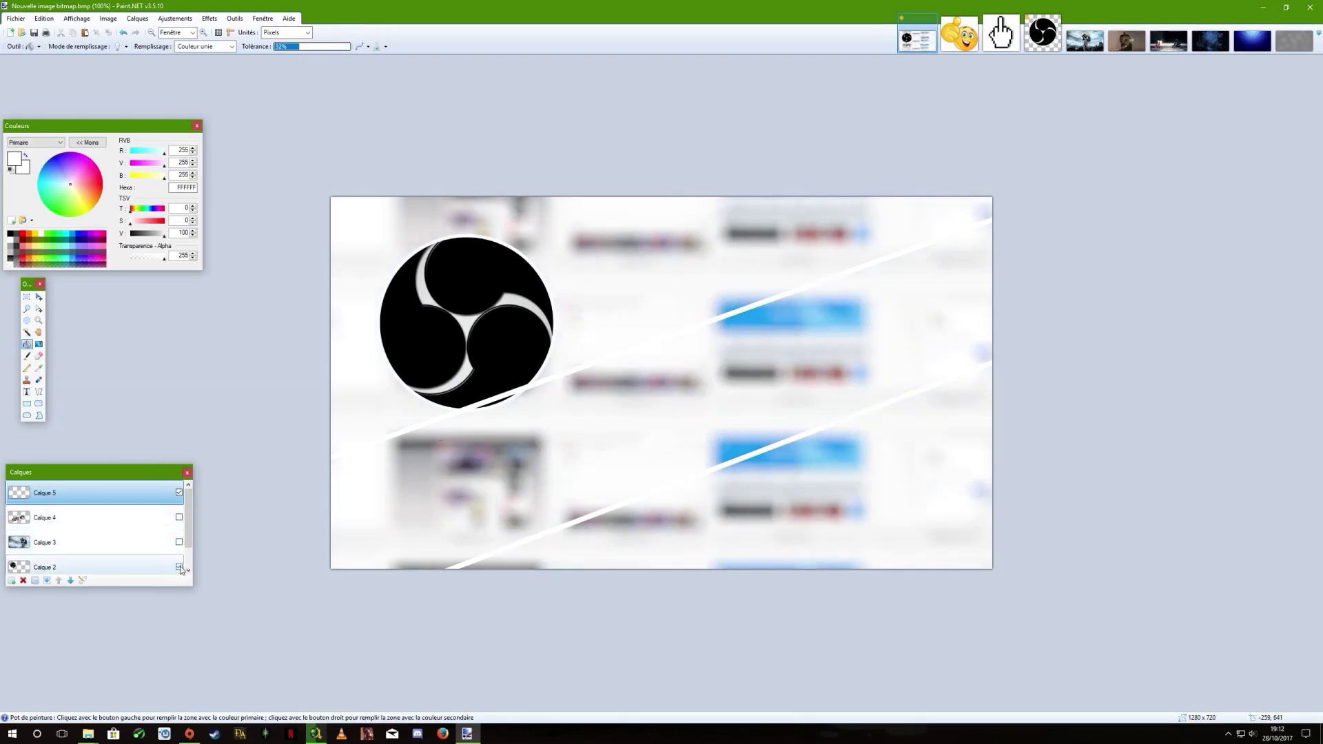
{"action": "left_click", "coordinate": [179, 567]}
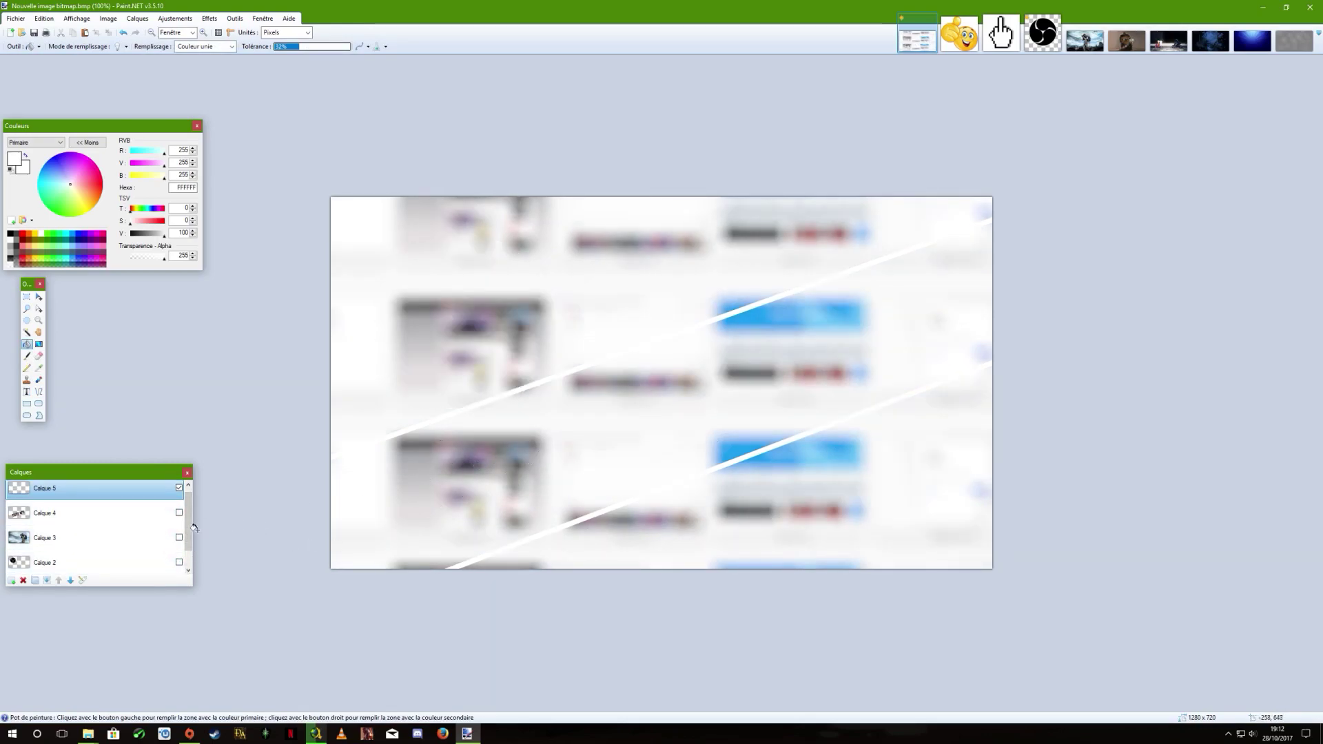
{"action": "left_click", "coordinate": [577, 458]}
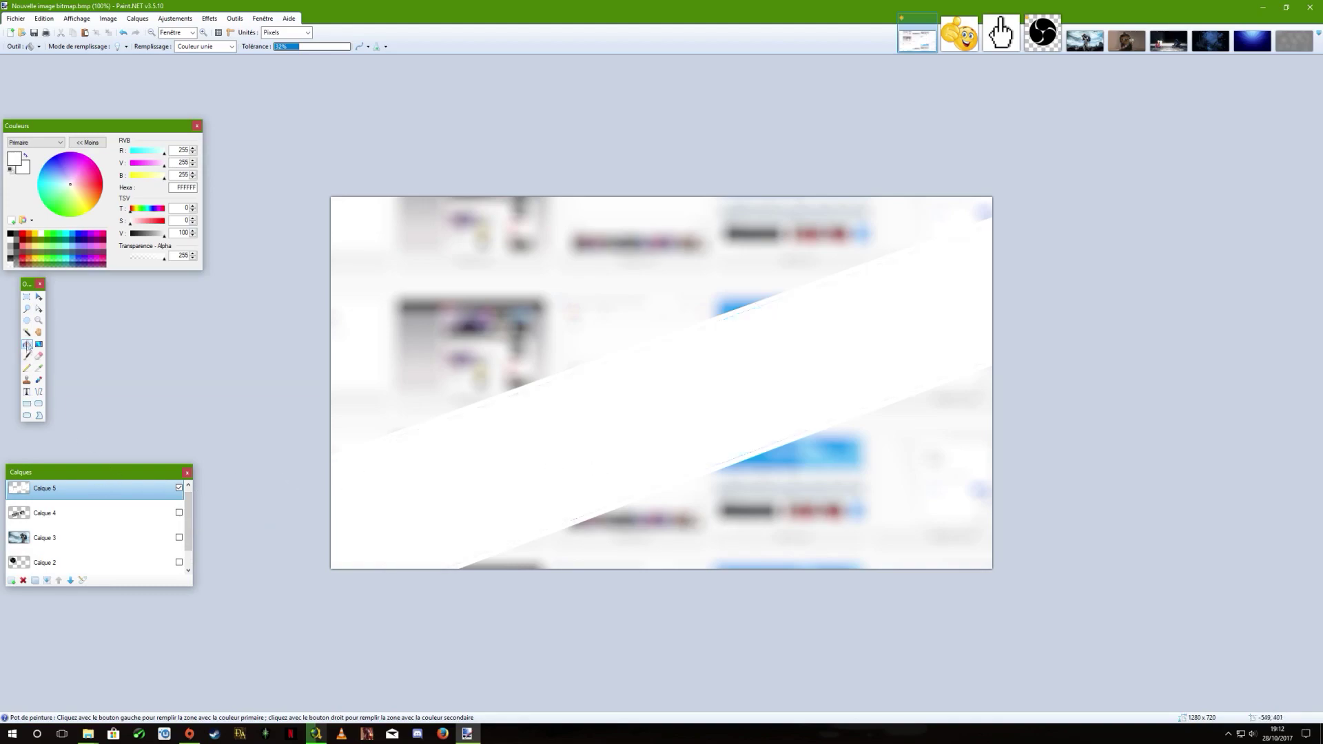
Apply a zoom blur (Flou de zoom) with a value of 33 to the white band on Calque 5.
{"action": "left_click", "coordinate": [27, 296]}
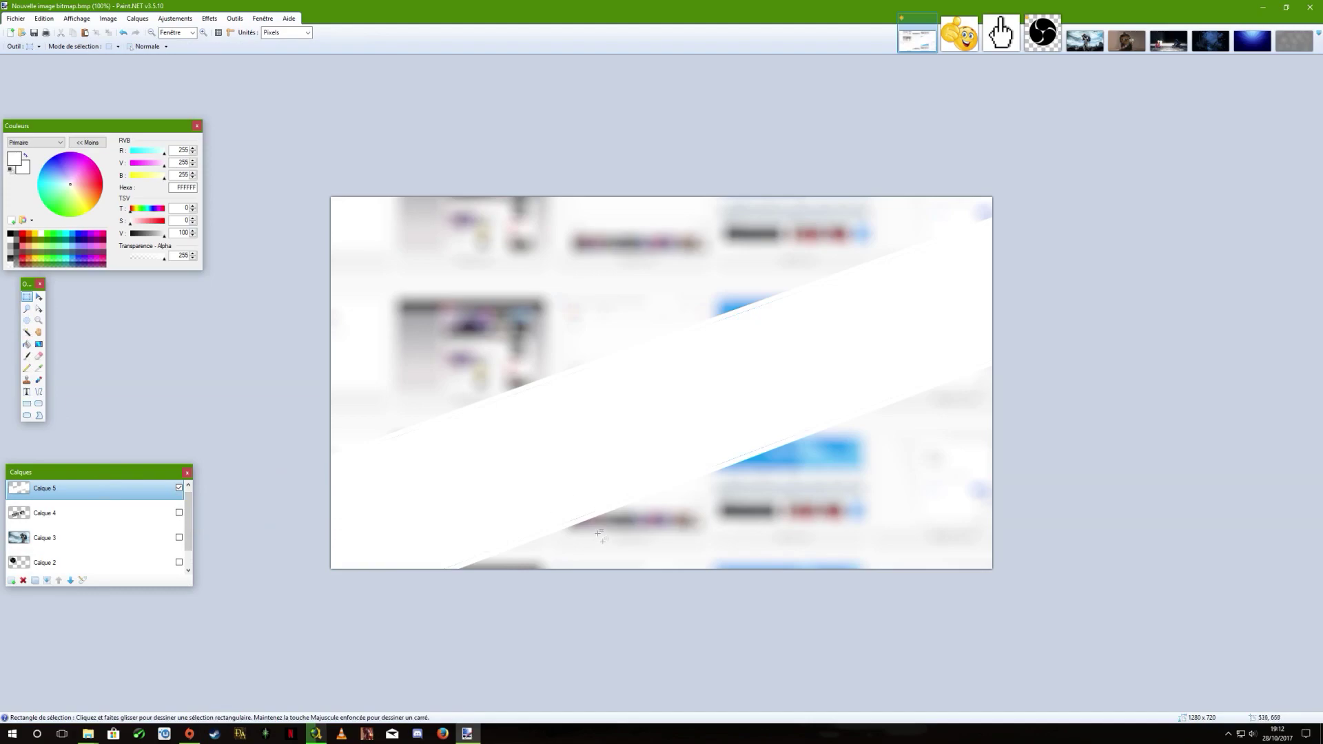
{"action": "left_click", "coordinate": [175, 19]}
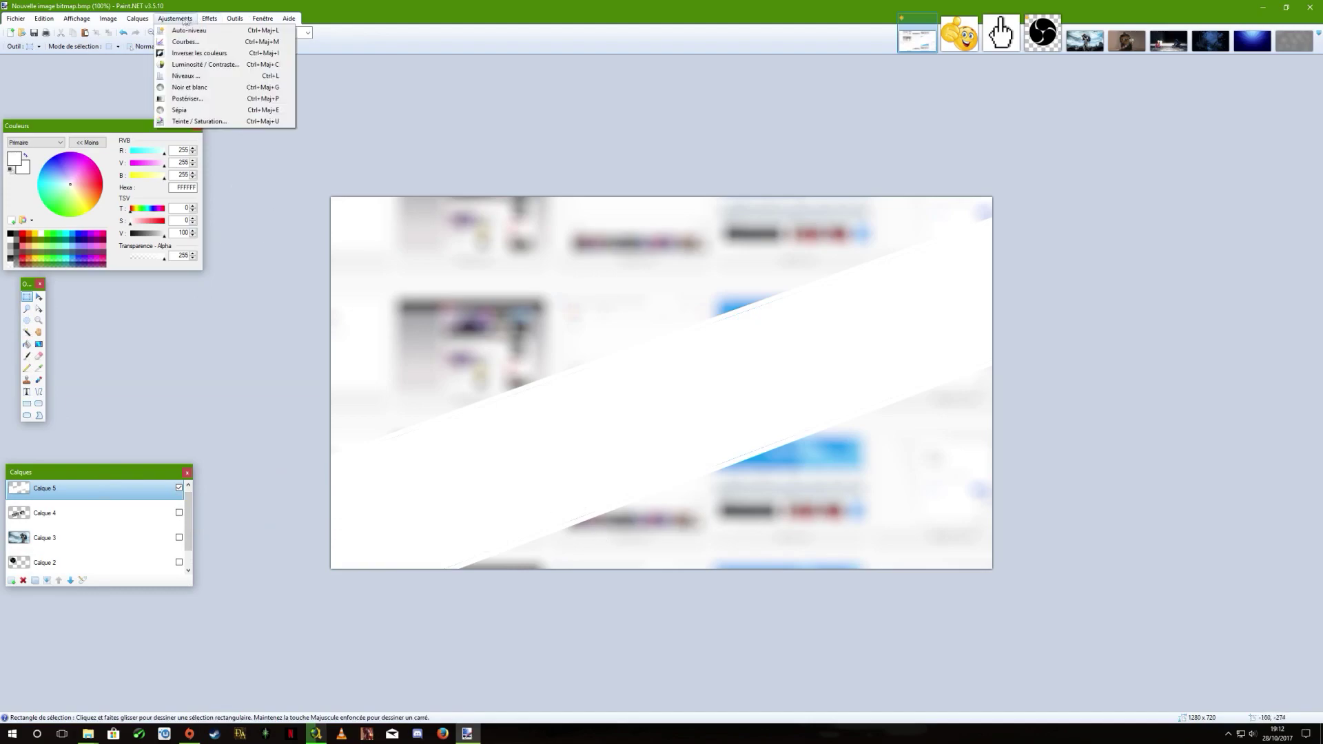
{"action": "mouse_move", "coordinate": [235, 83]}
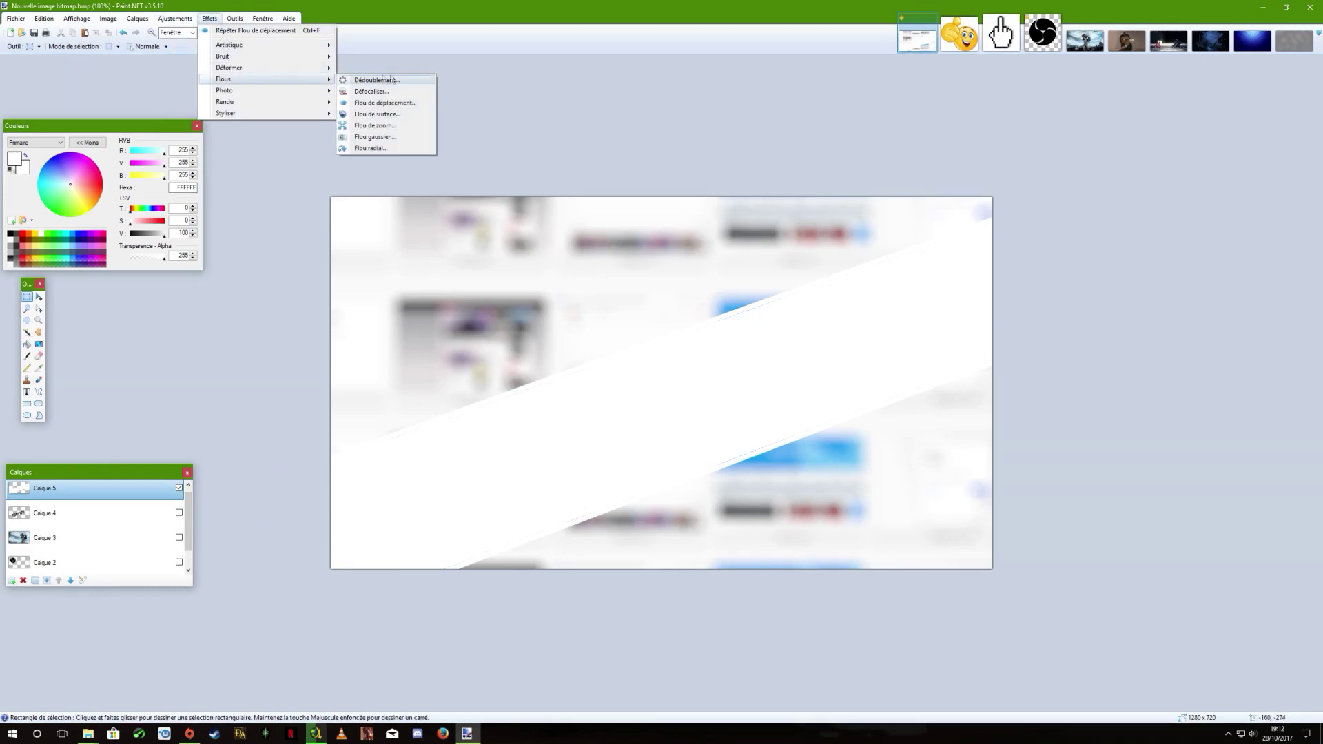
{"action": "left_click", "coordinate": [390, 128]}
{"action": "left_click_drag", "start_coordinate": [668, 306], "coordinate": [387, 260]}
{"action": "left_click_drag", "start_coordinate": [312, 279], "coordinate": [335, 280]}
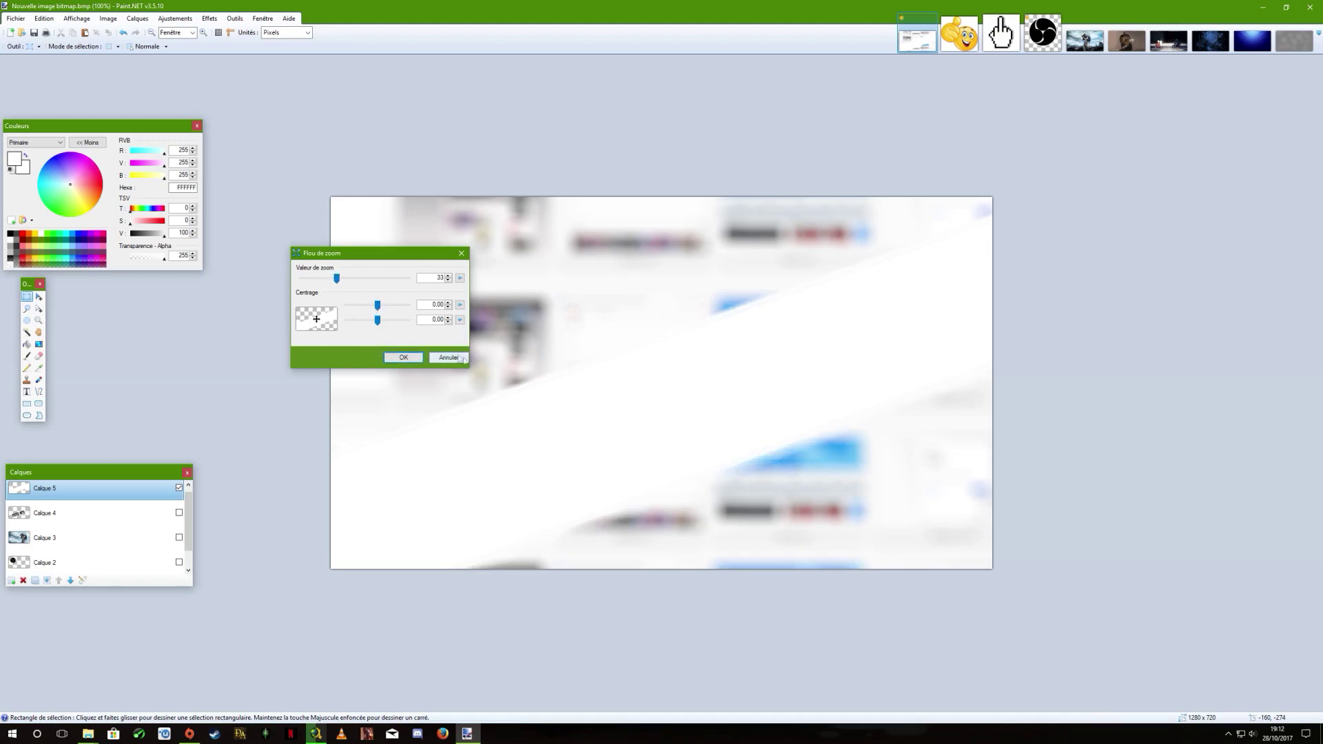
{"action": "left_click", "coordinate": [407, 357]}
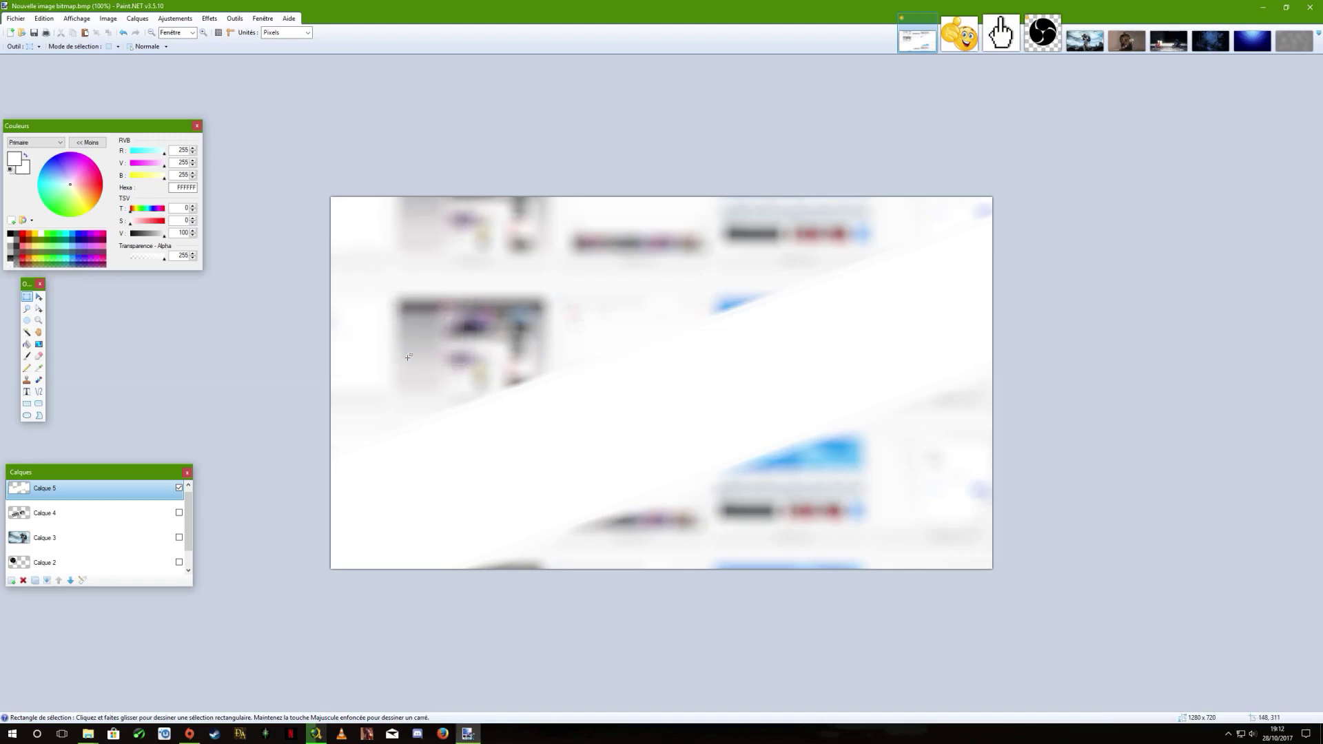
Show Calque 4, Calque 3 and Calque 2 again, and move the text layer Calque 4 above Calque 5.
{"action": "left_click", "coordinate": [179, 512]}
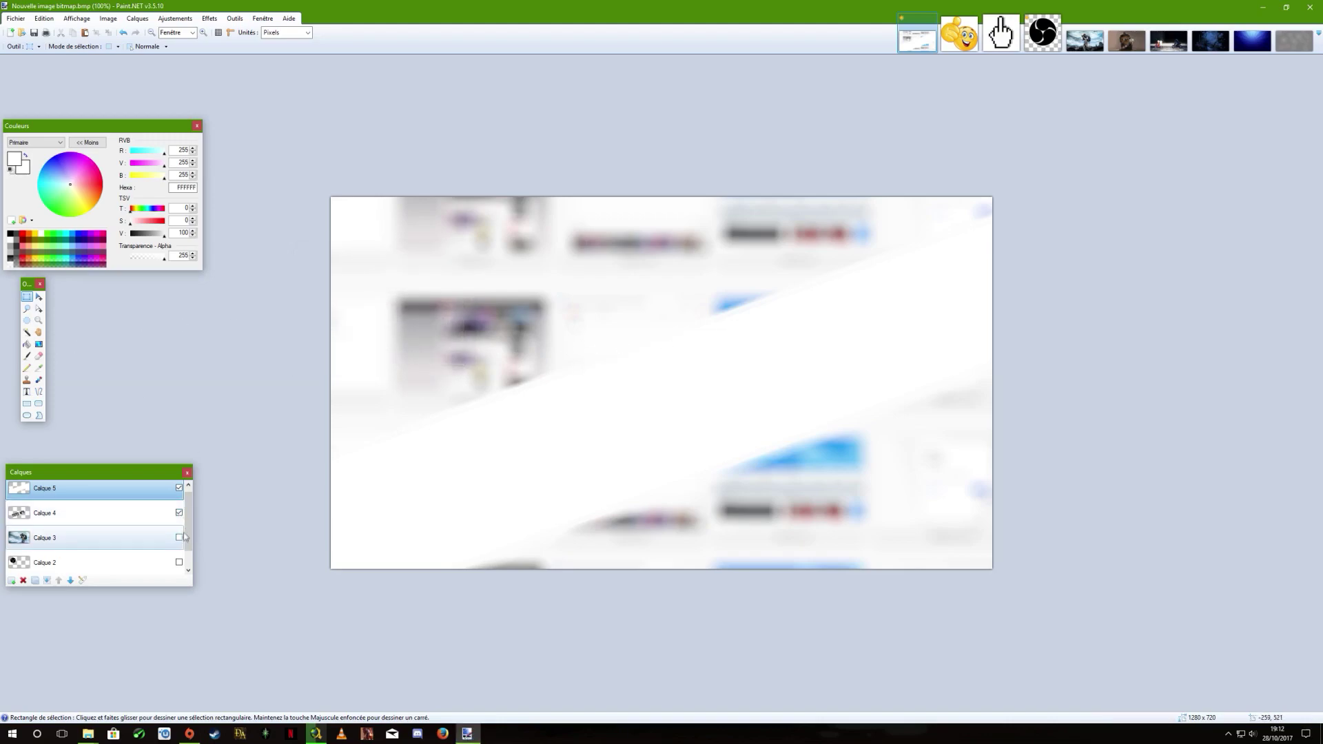
{"action": "left_click", "coordinate": [179, 537]}
{"action": "left_click", "coordinate": [179, 562]}
{"action": "mouse_move", "coordinate": [188, 525]}
{"action": "left_mouse_down"}
{"action": "mouse_move", "coordinate": [189, 539]}
{"action": "mouse_move", "coordinate": [189, 523]}
{"action": "left_mouse_up"}
{"action": "left_click", "coordinate": [35, 523]}
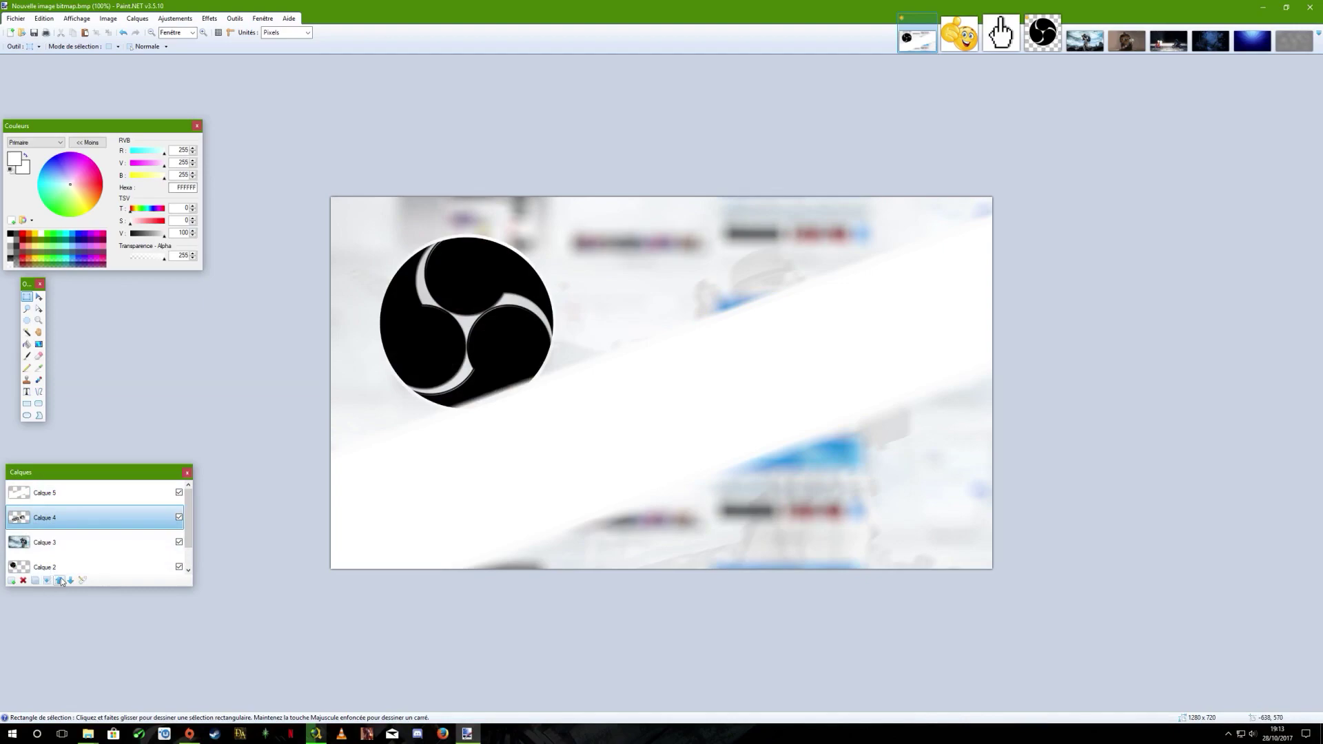
{"action": "left_click", "coordinate": [59, 580]}
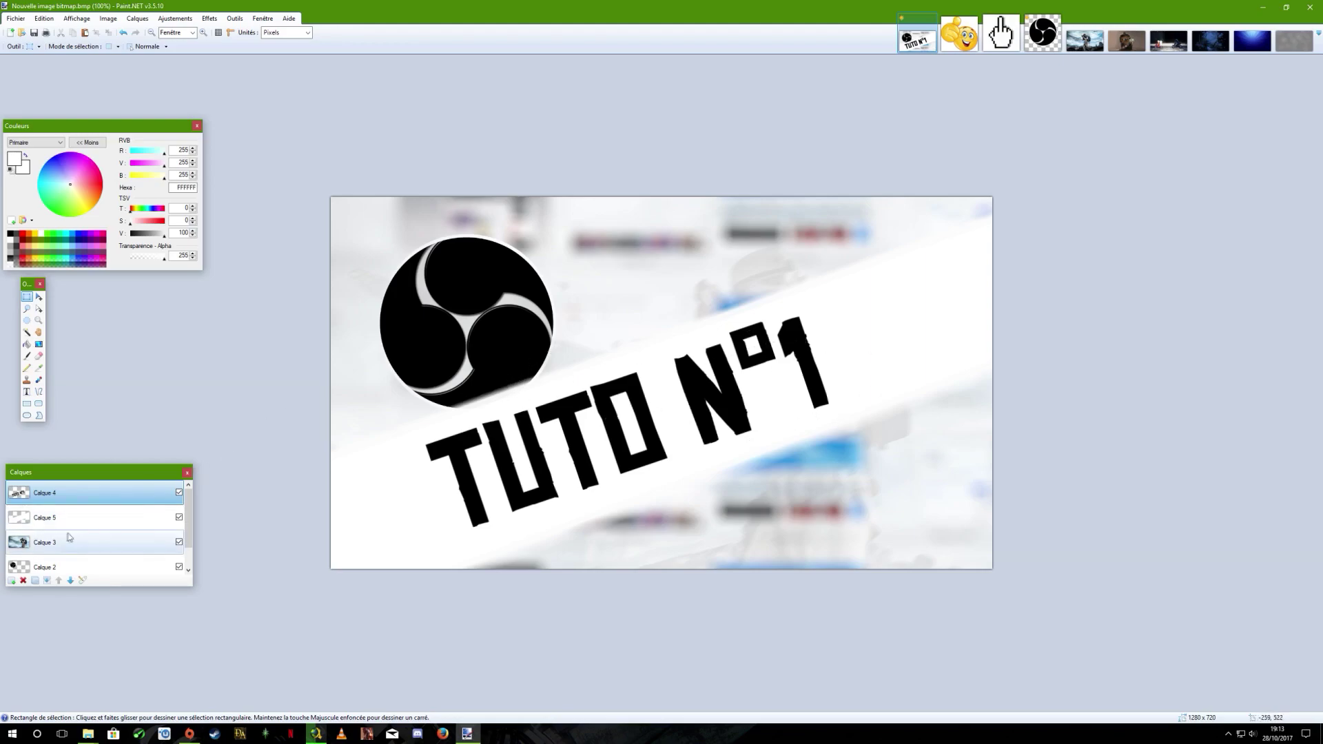
Open the layer properties of Calque 5 and place the dialog clear of the title text.
{"action": "left_click", "coordinate": [83, 514]}
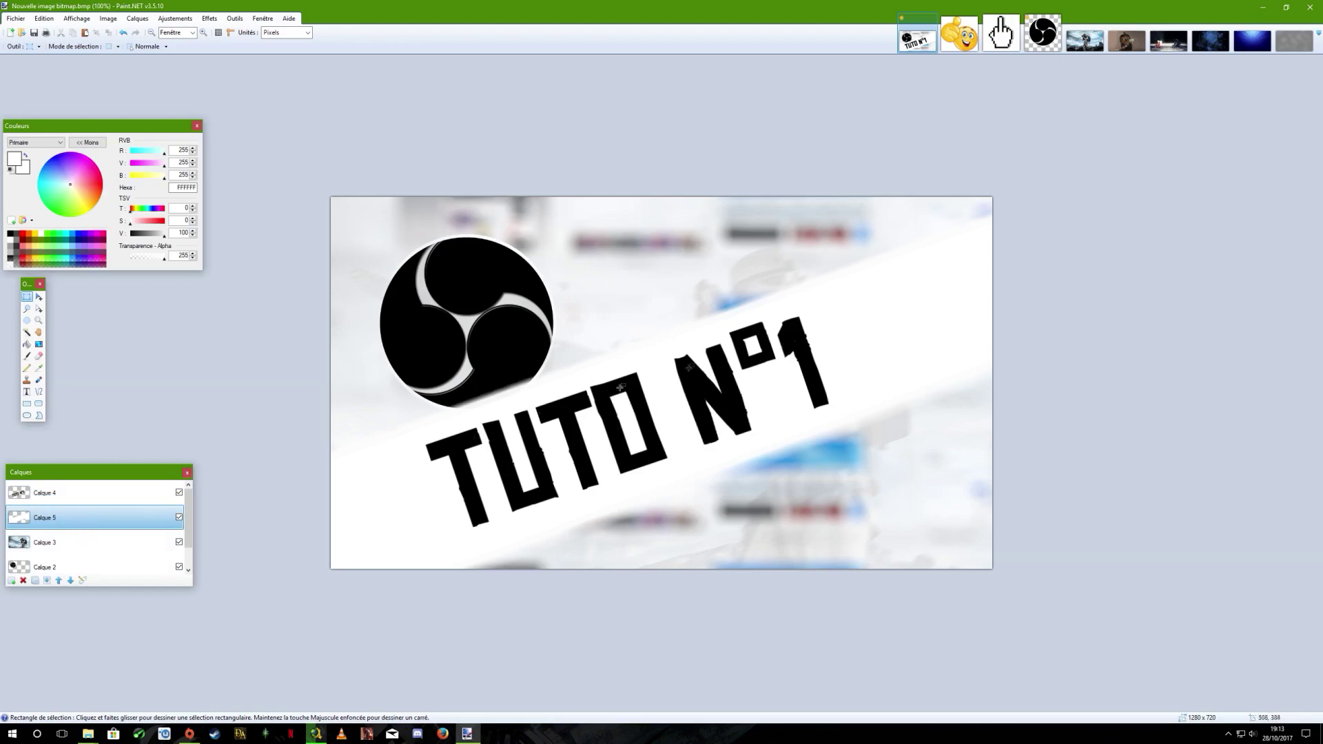
{"action": "left_click", "coordinate": [137, 19]}
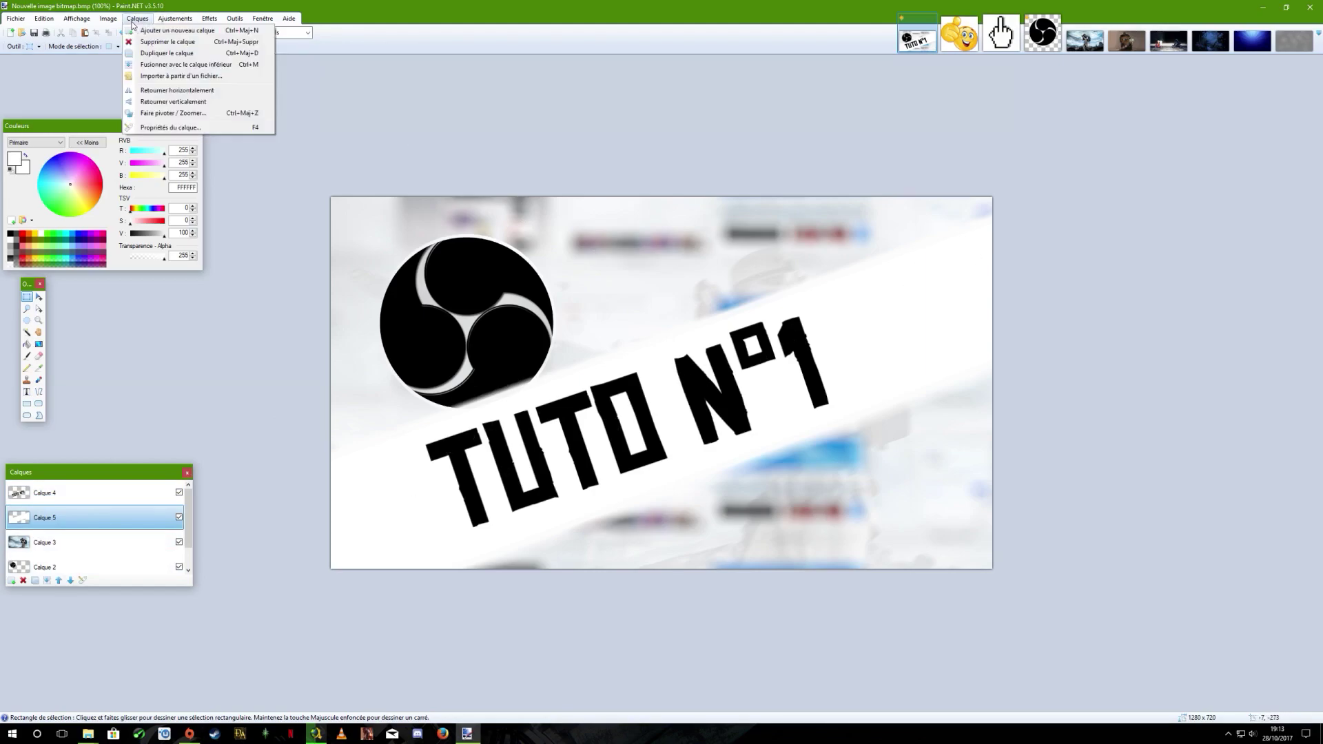
{"action": "left_click", "coordinate": [170, 130]}
{"action": "left_click_drag", "start_coordinate": [665, 317], "coordinate": [596, 127]}
Try the blend modes Multiplicateur, Additif, Densité couleur +, Reflet, Écran and Superposition on Calque 5, and return to Normal.
{"action": "left_click", "coordinate": [612, 182]}
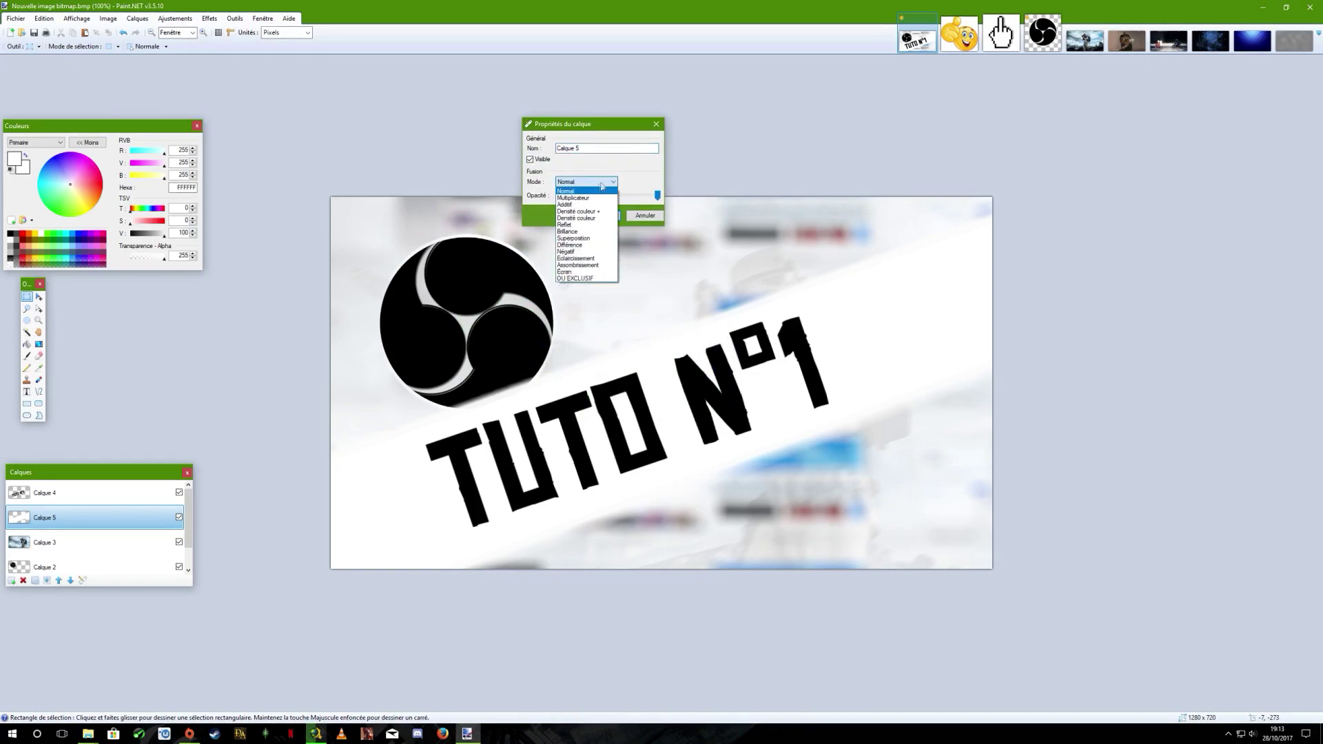
{"action": "left_click", "coordinate": [587, 200]}
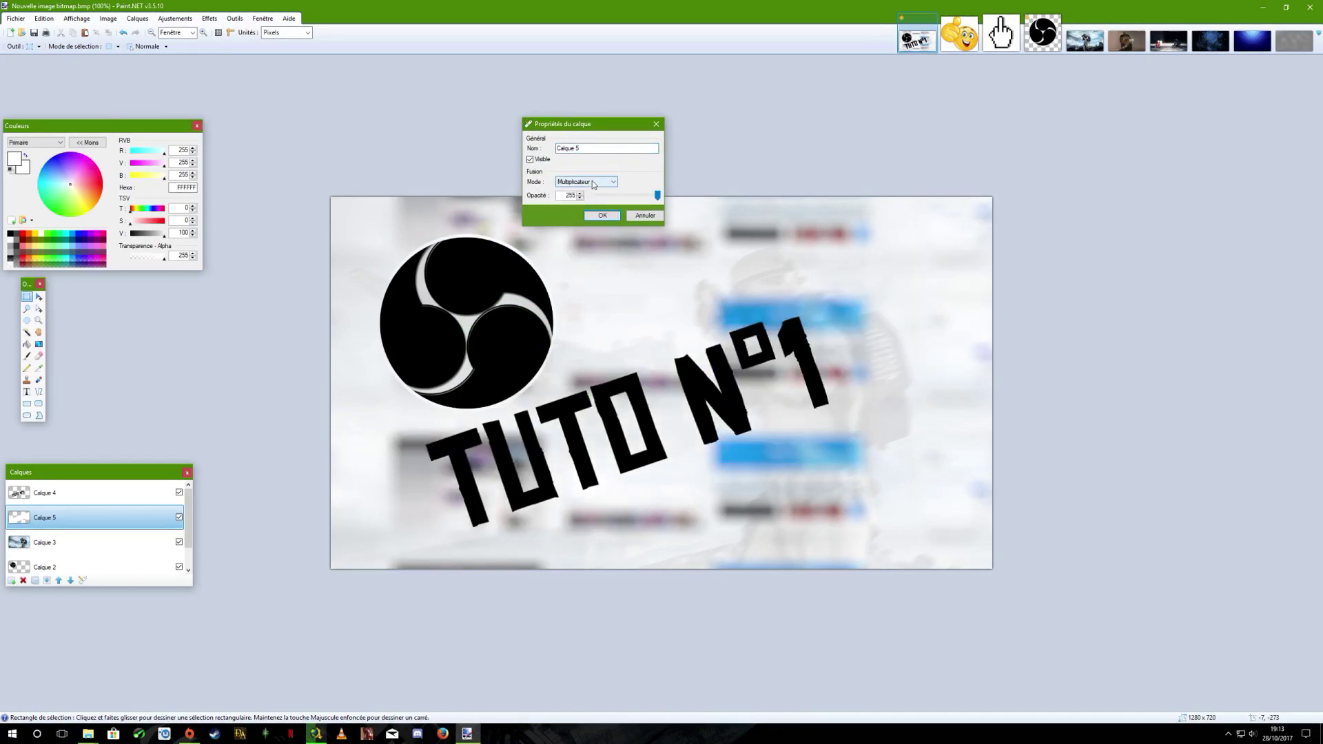
{"action": "left_click", "coordinate": [592, 184]}
{"action": "left_click", "coordinate": [586, 209]}
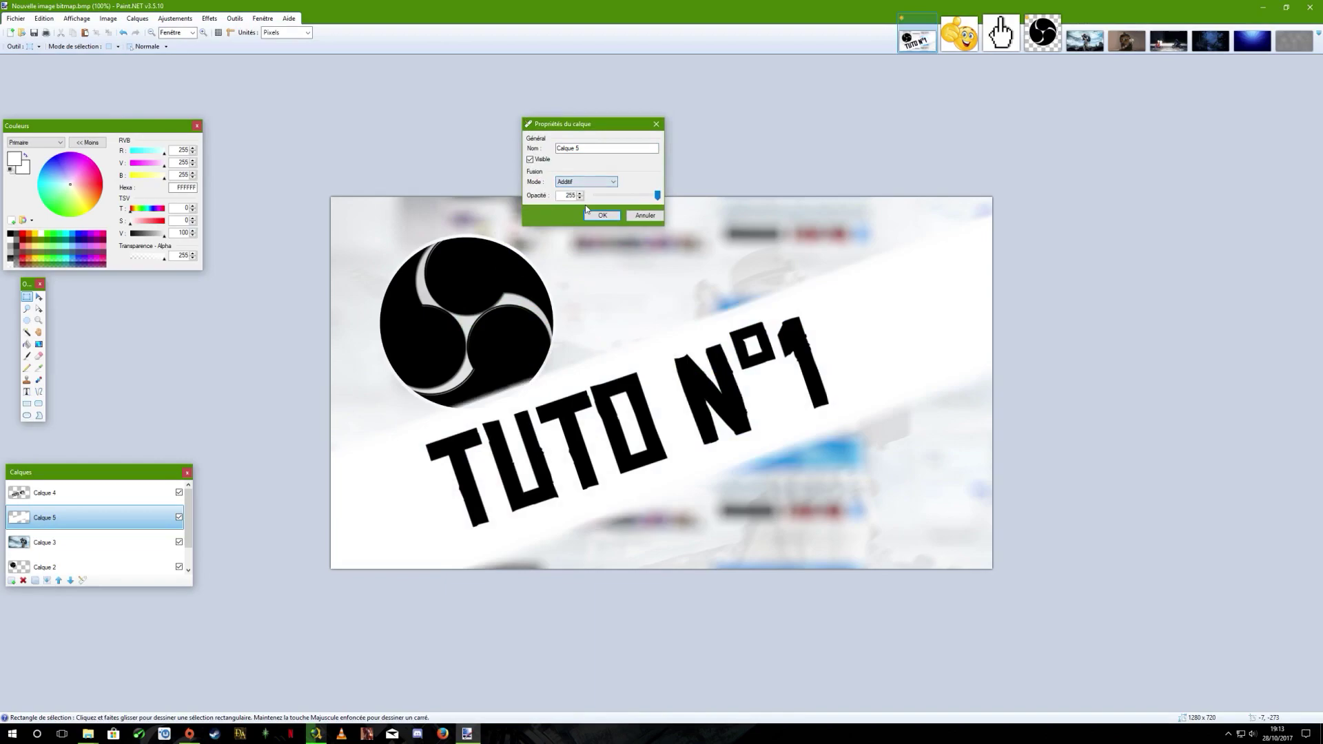
{"action": "left_click", "coordinate": [613, 182]}
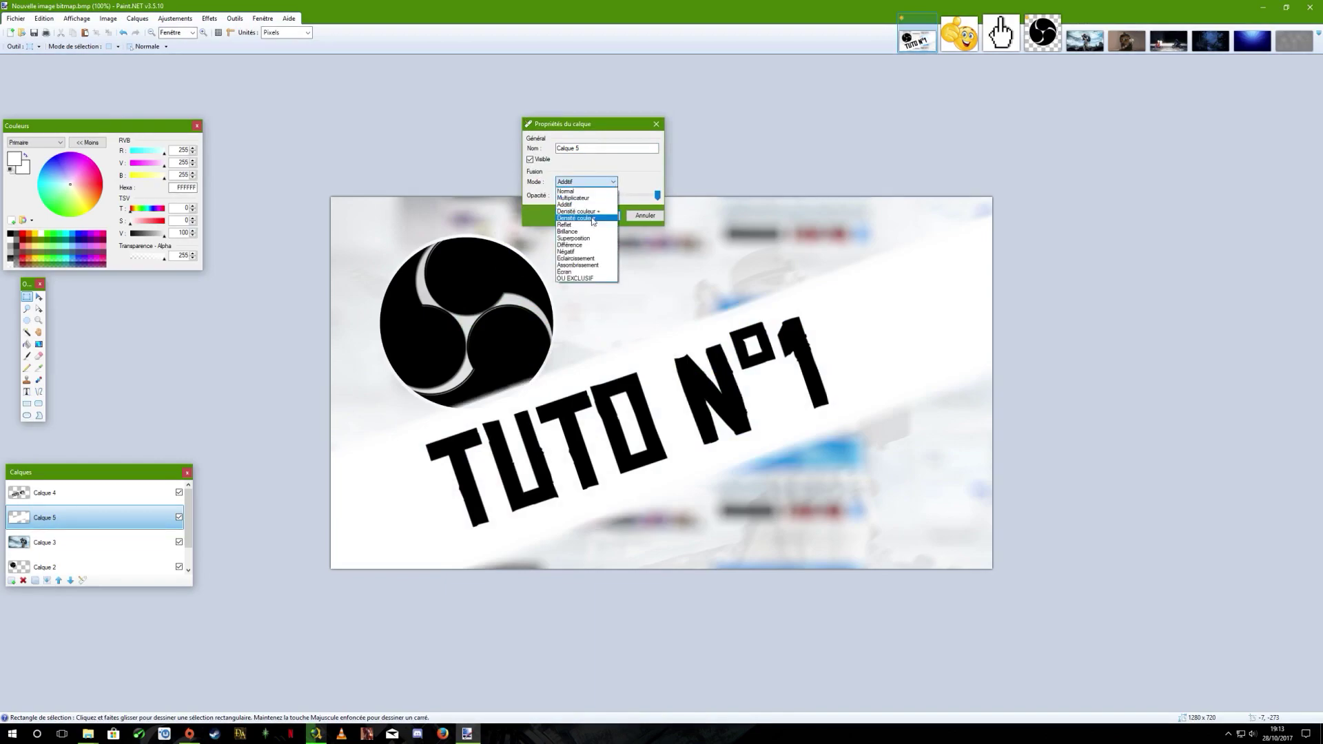
{"action": "left_click", "coordinate": [587, 217]}
{"action": "left_click", "coordinate": [600, 182]}
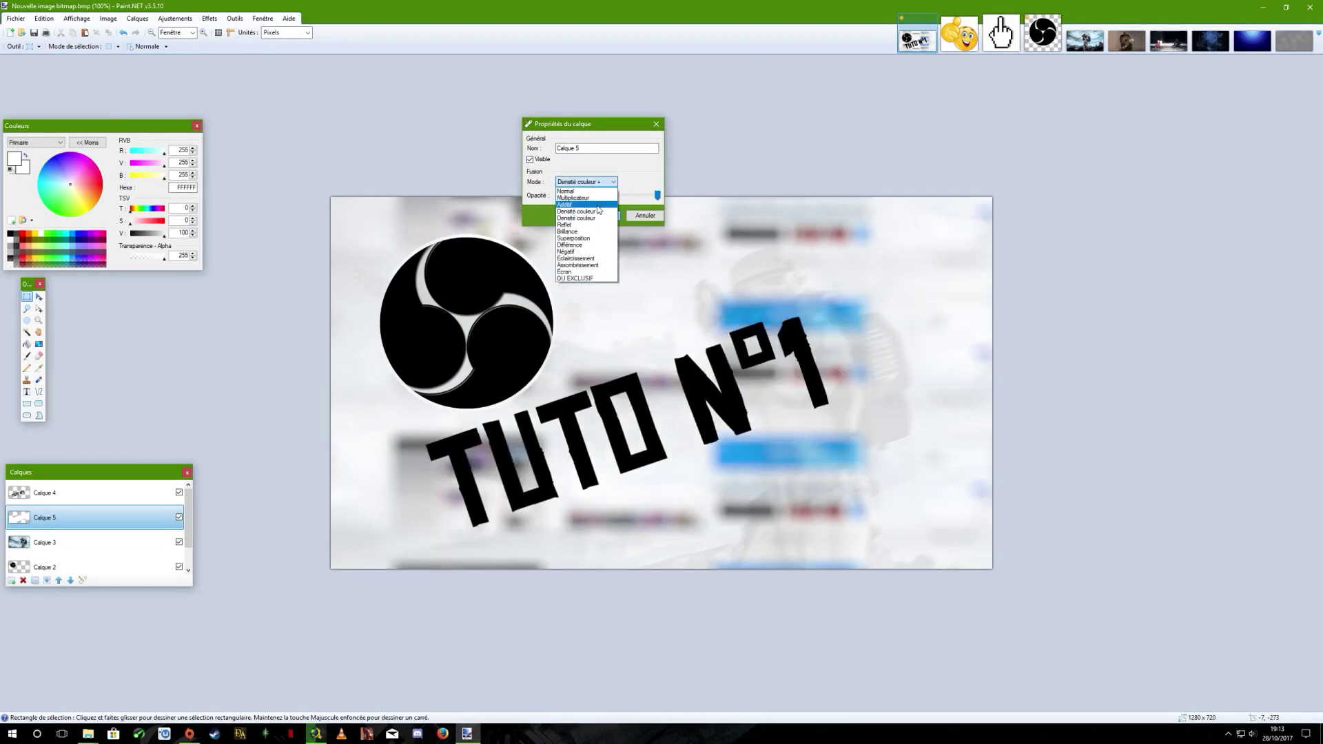
{"action": "left_click", "coordinate": [571, 224]}
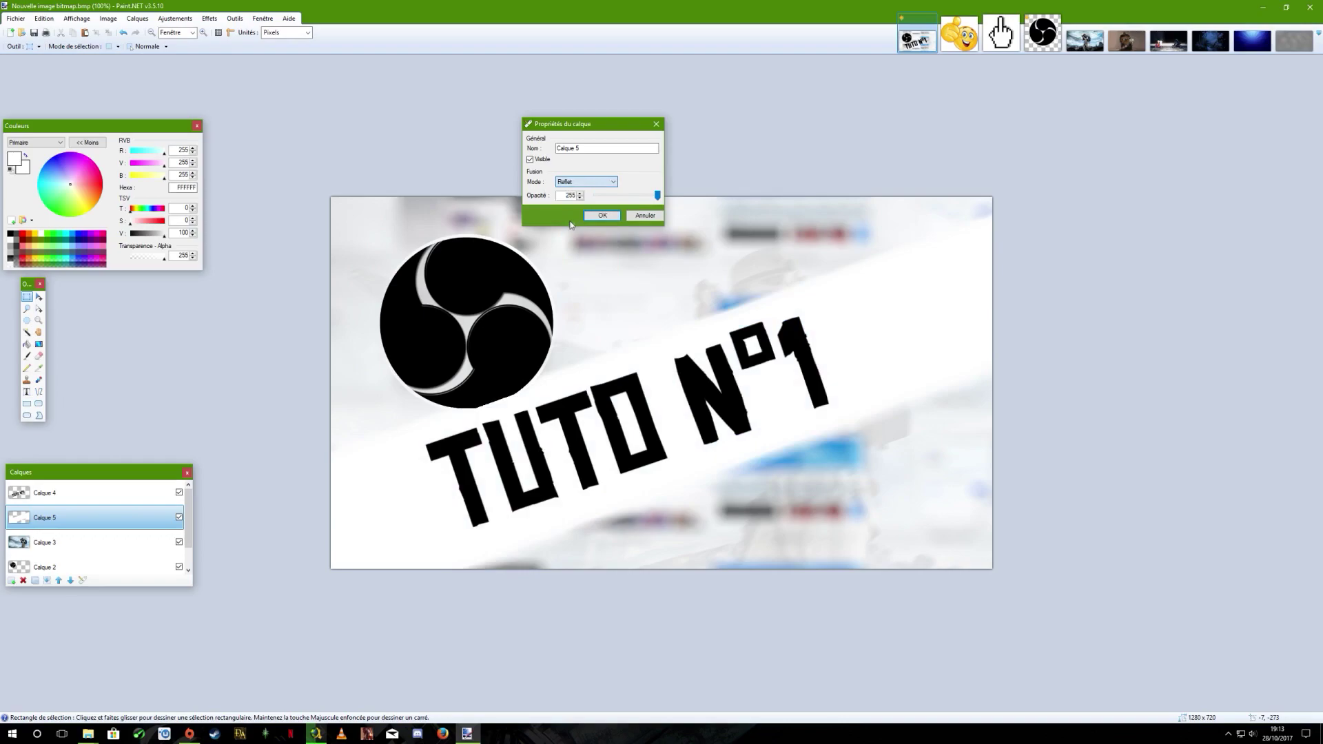
{"action": "left_click", "coordinate": [609, 183]}
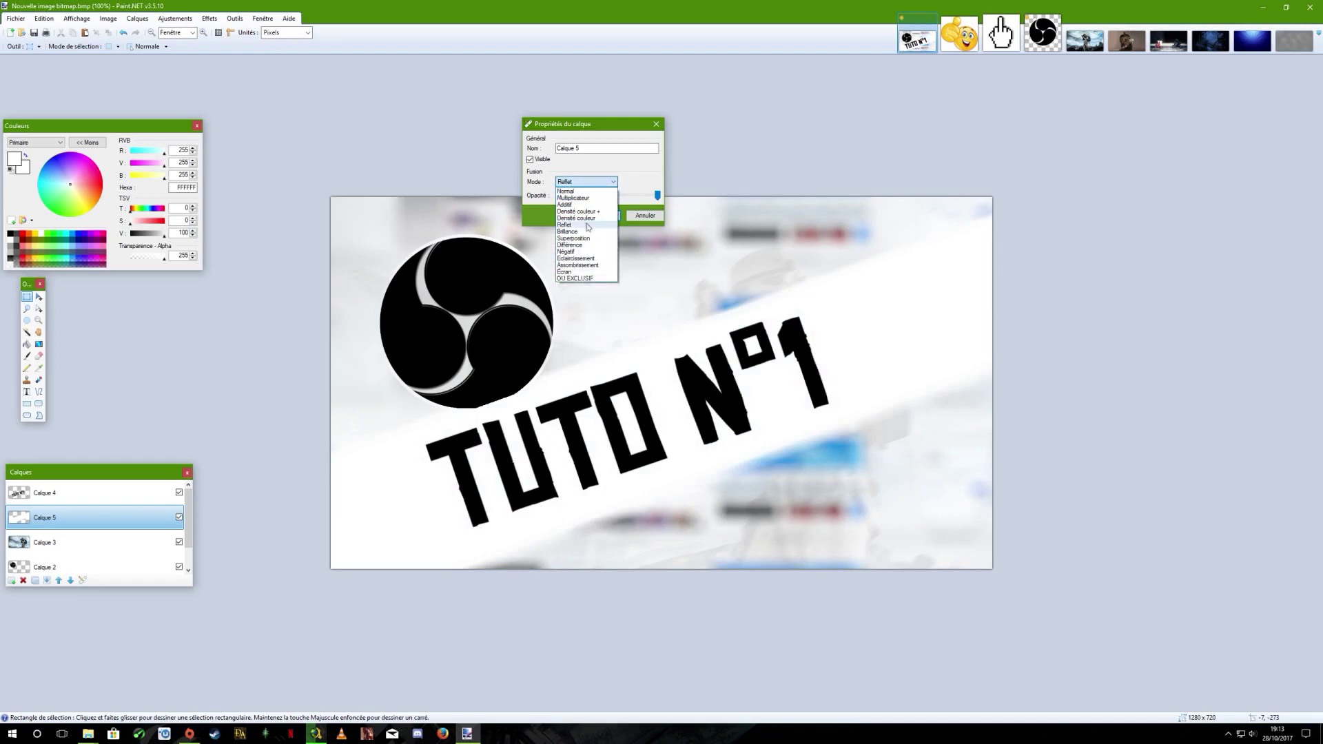
{"action": "left_click", "coordinate": [582, 272]}
{"action": "left_click", "coordinate": [593, 182]}
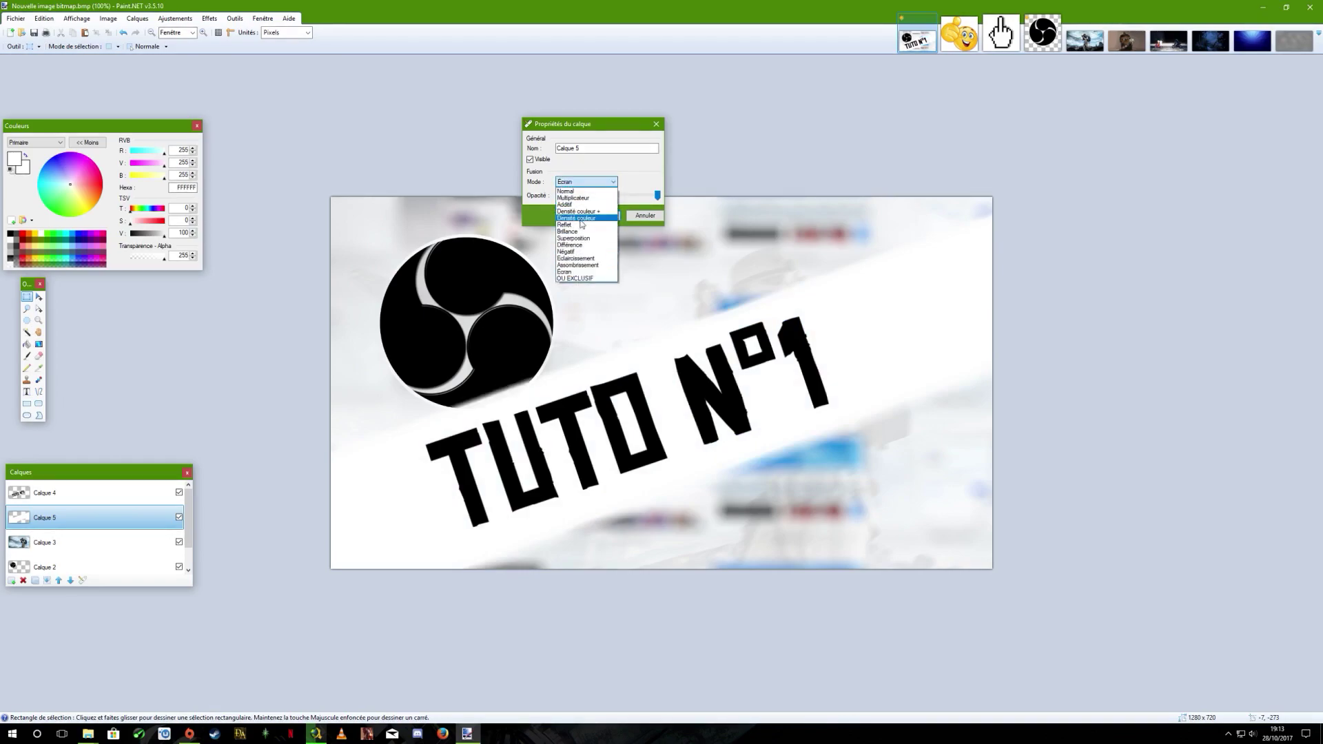
{"action": "left_click", "coordinate": [583, 239]}
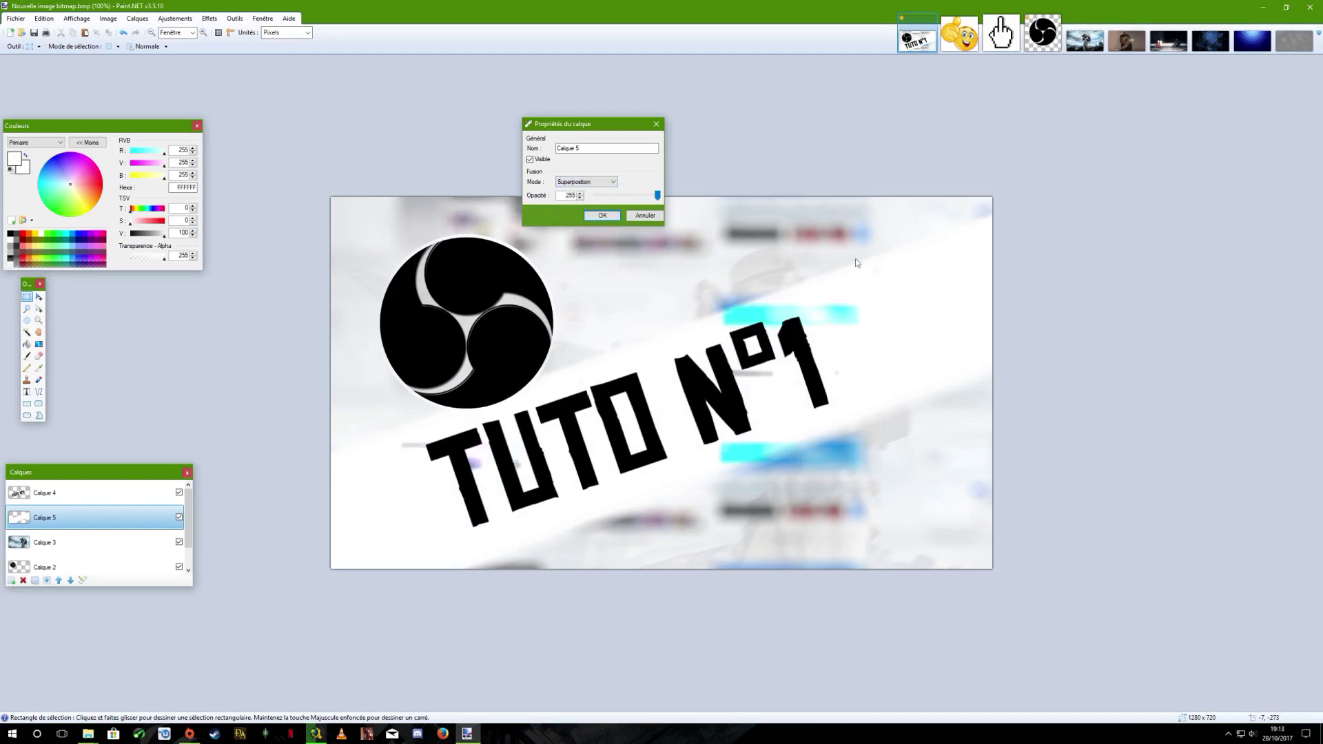
{"action": "left_click", "coordinate": [612, 182]}
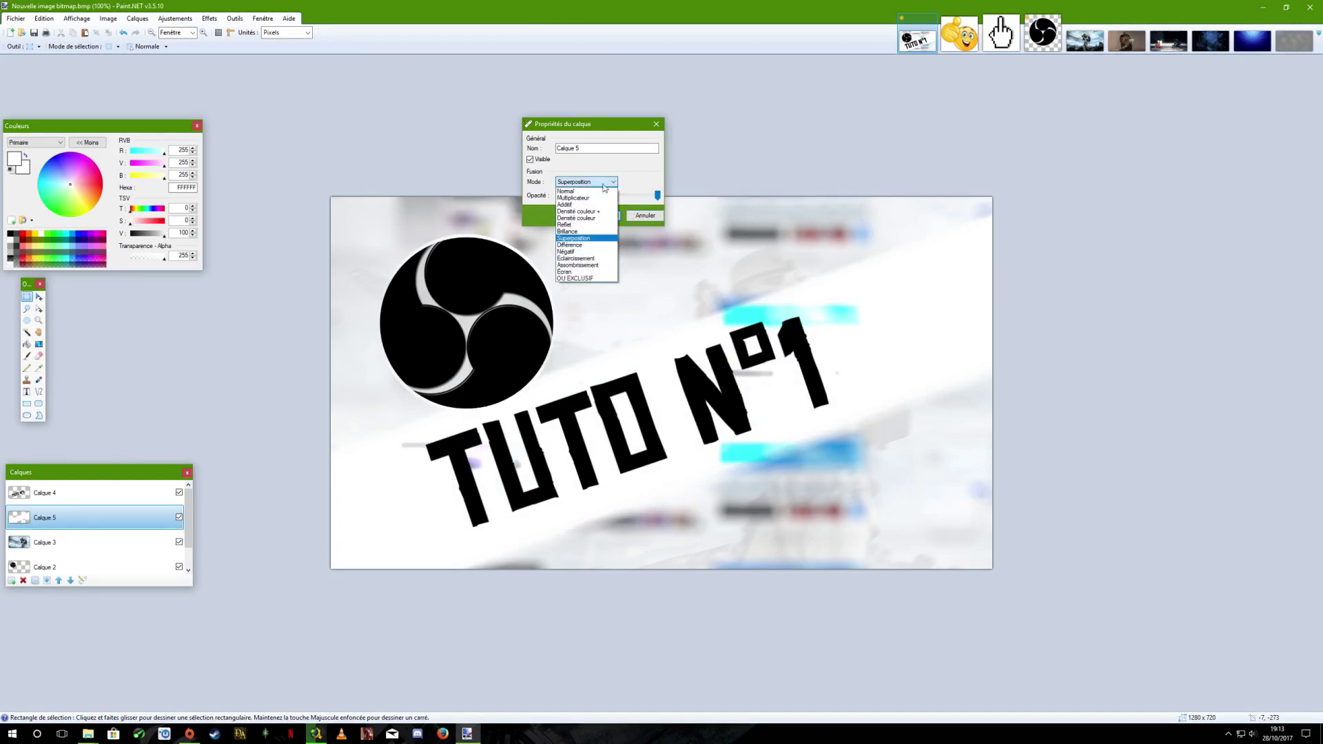
{"action": "left_click", "coordinate": [586, 192]}
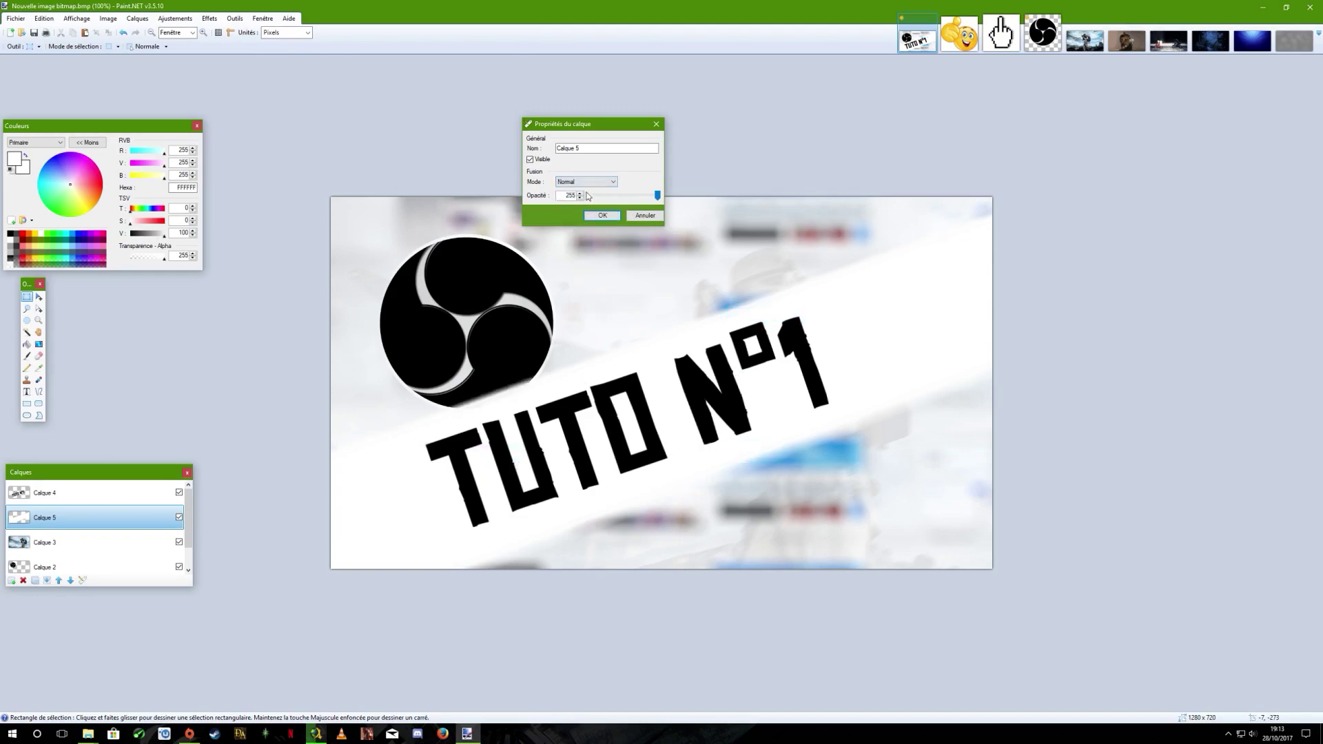
Set the opacity of Calque 5 to 197.
{"action": "mouse_move", "coordinate": [656, 199]}
{"action": "left_mouse_down"}
{"action": "mouse_move", "coordinate": [600, 203]}
{"action": "mouse_move", "coordinate": [647, 197]}
{"action": "left_mouse_up"}
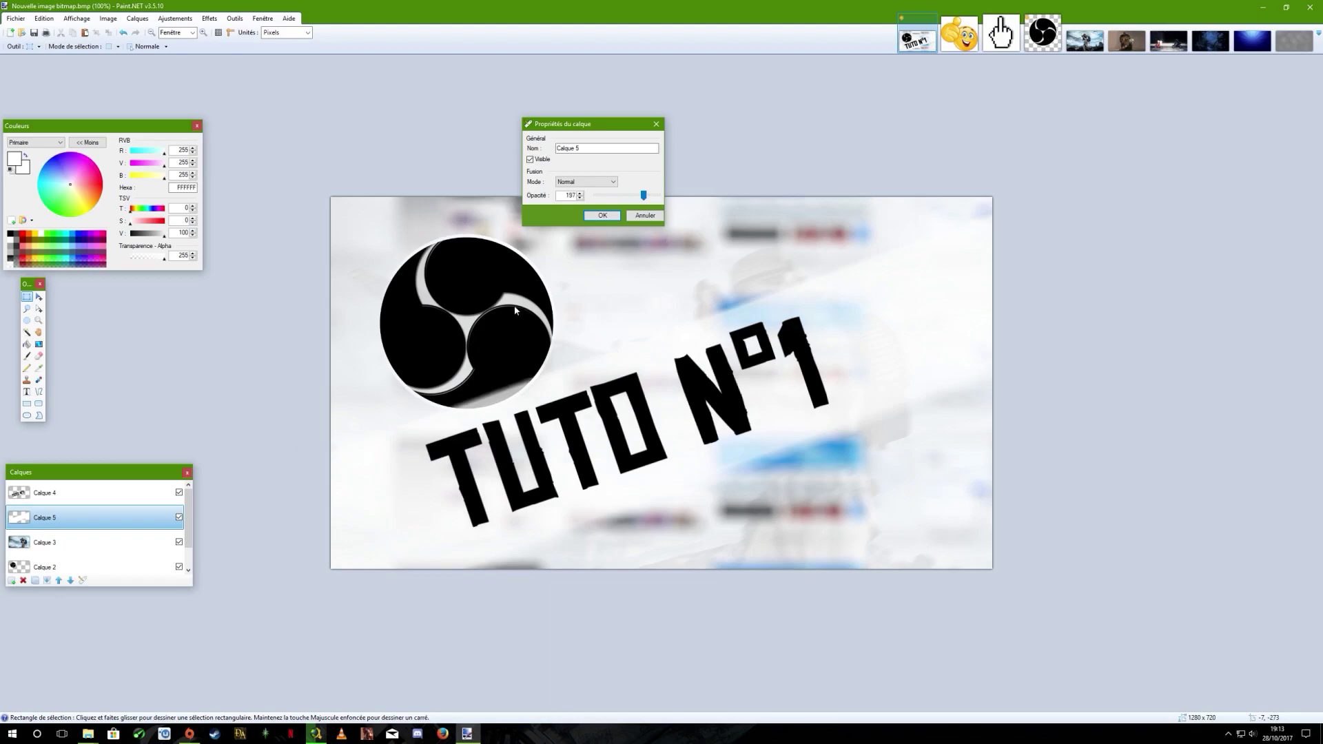
{"action": "left_click", "coordinate": [602, 215]}
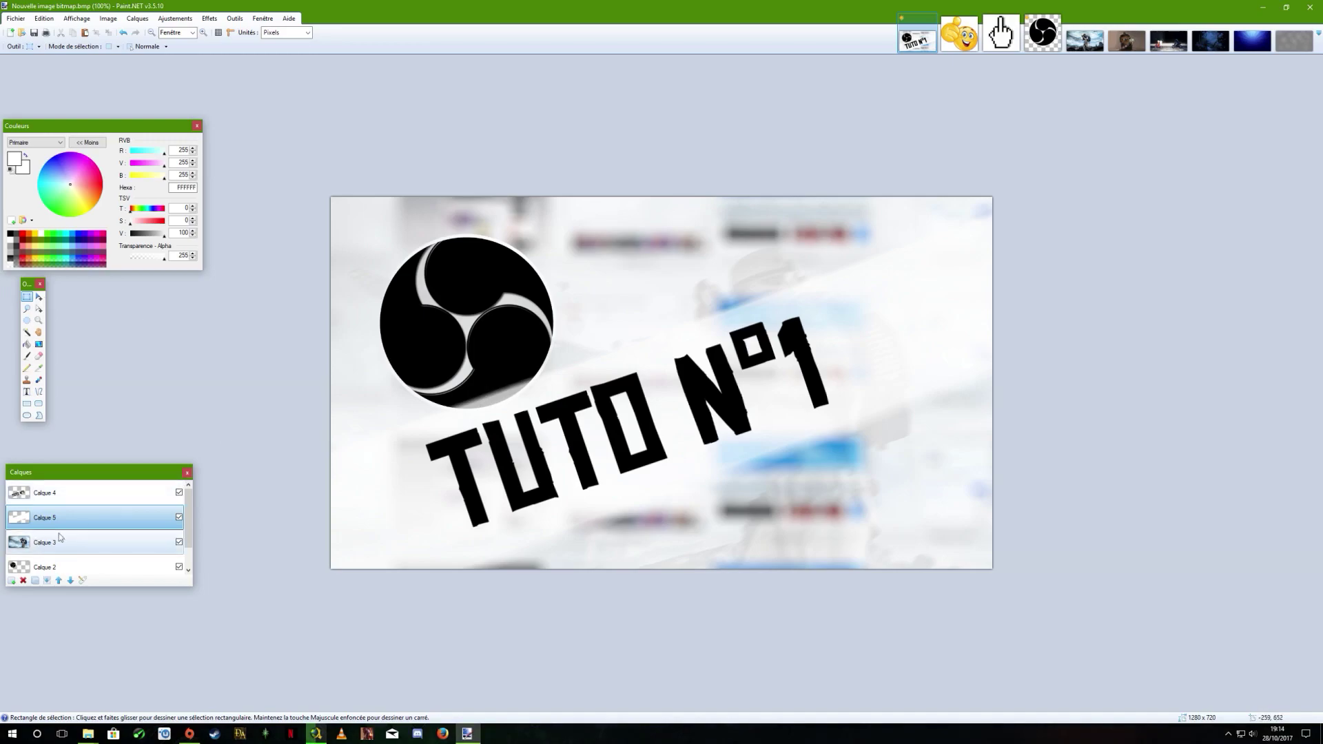
Select the rectangular area around the logo on Calque 2 and move it about 45 px up and left.
{"action": "left_click", "coordinate": [83, 566]}
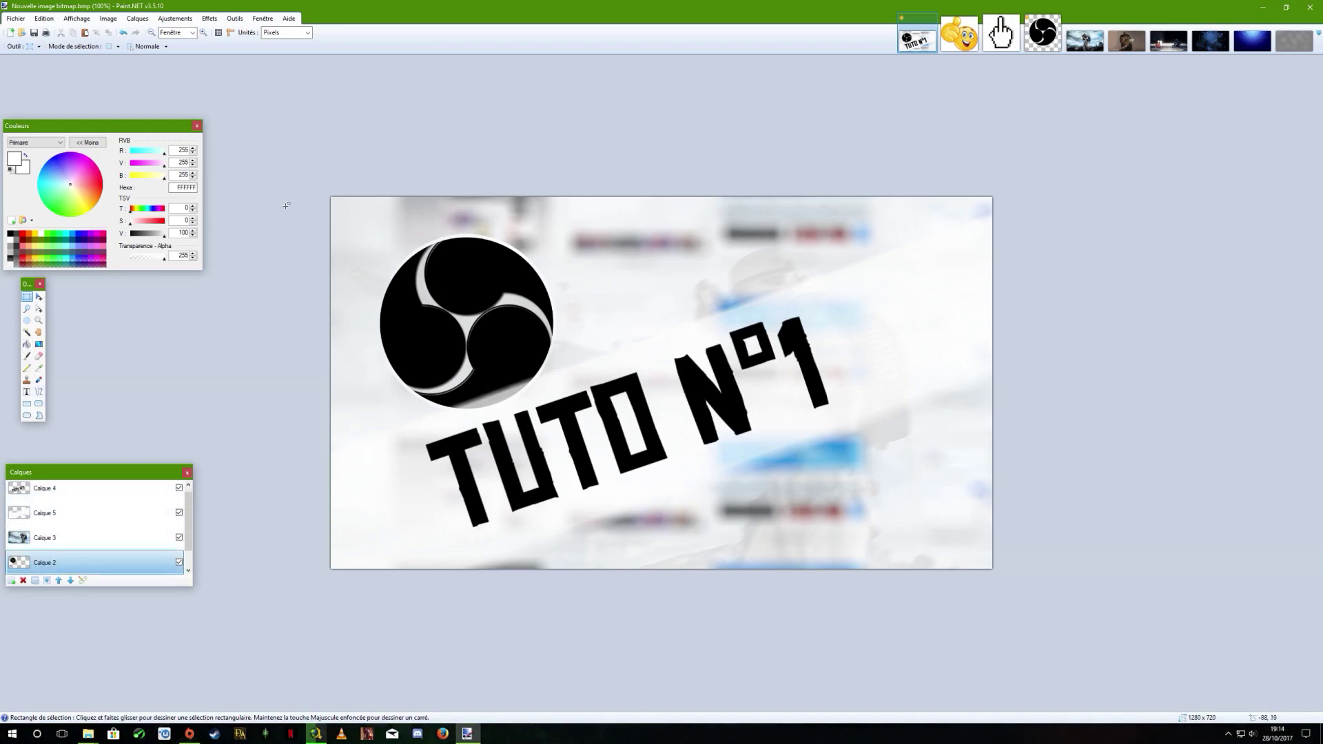
{"action": "left_click_drag", "start_coordinate": [343, 216], "coordinate": [606, 443]}
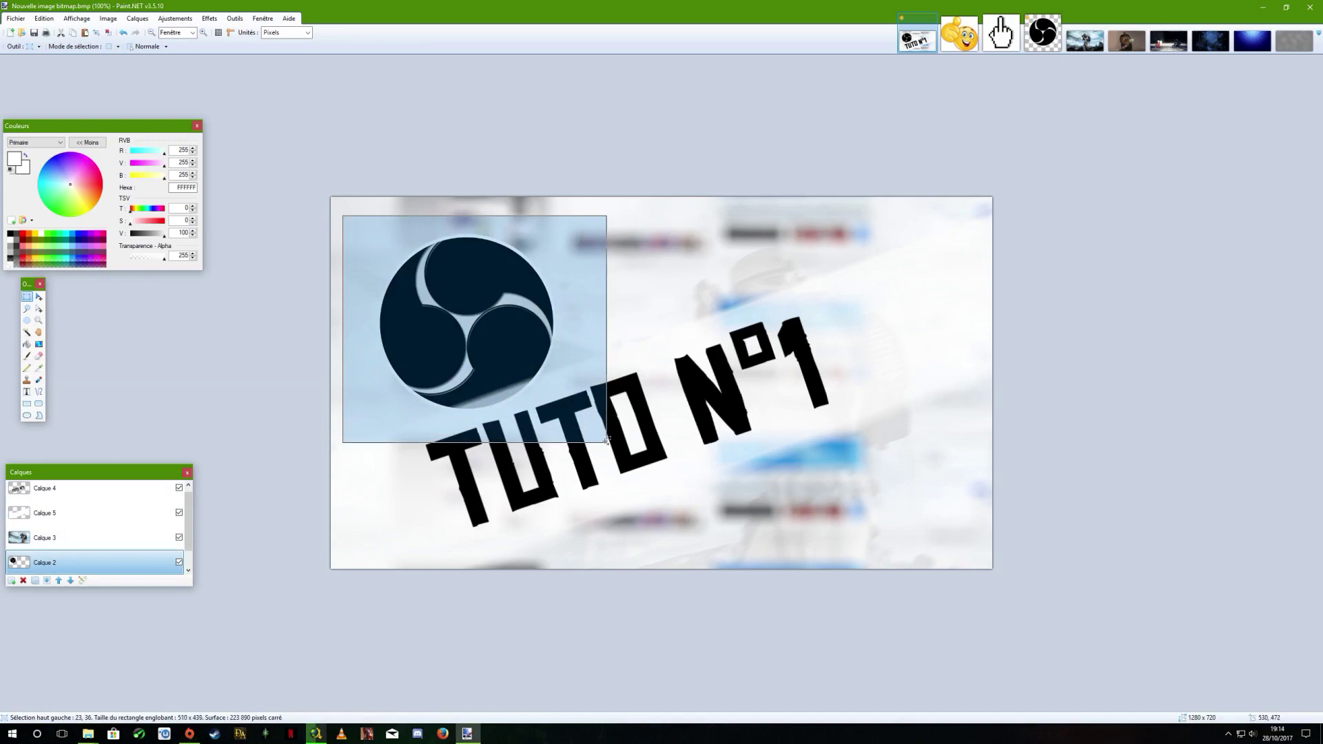
{"action": "key", "text": "Delete"}
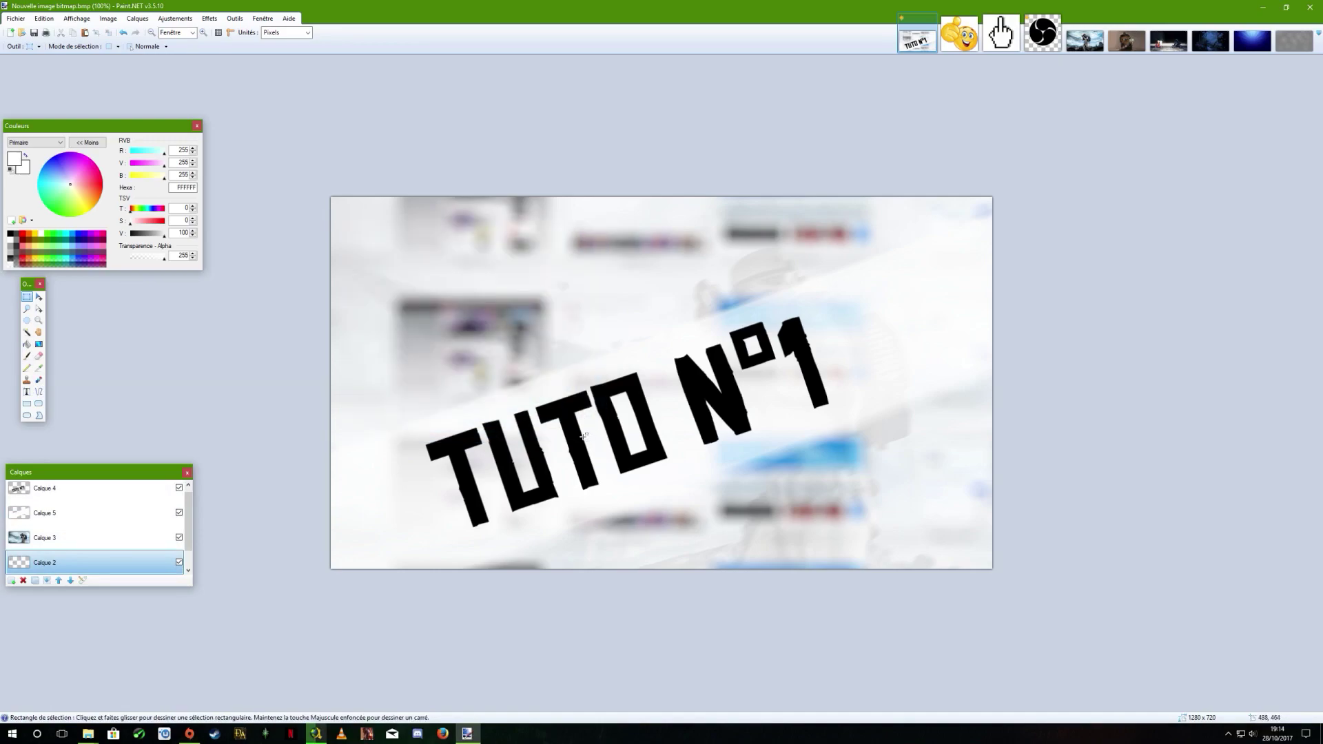
{"action": "key", "text": "ctrl+z"}
{"action": "key", "text": "m"}
{"action": "left_click_drag", "start_coordinate": [480, 338], "coordinate": [458, 319]}
{"action": "key", "text": "s"}
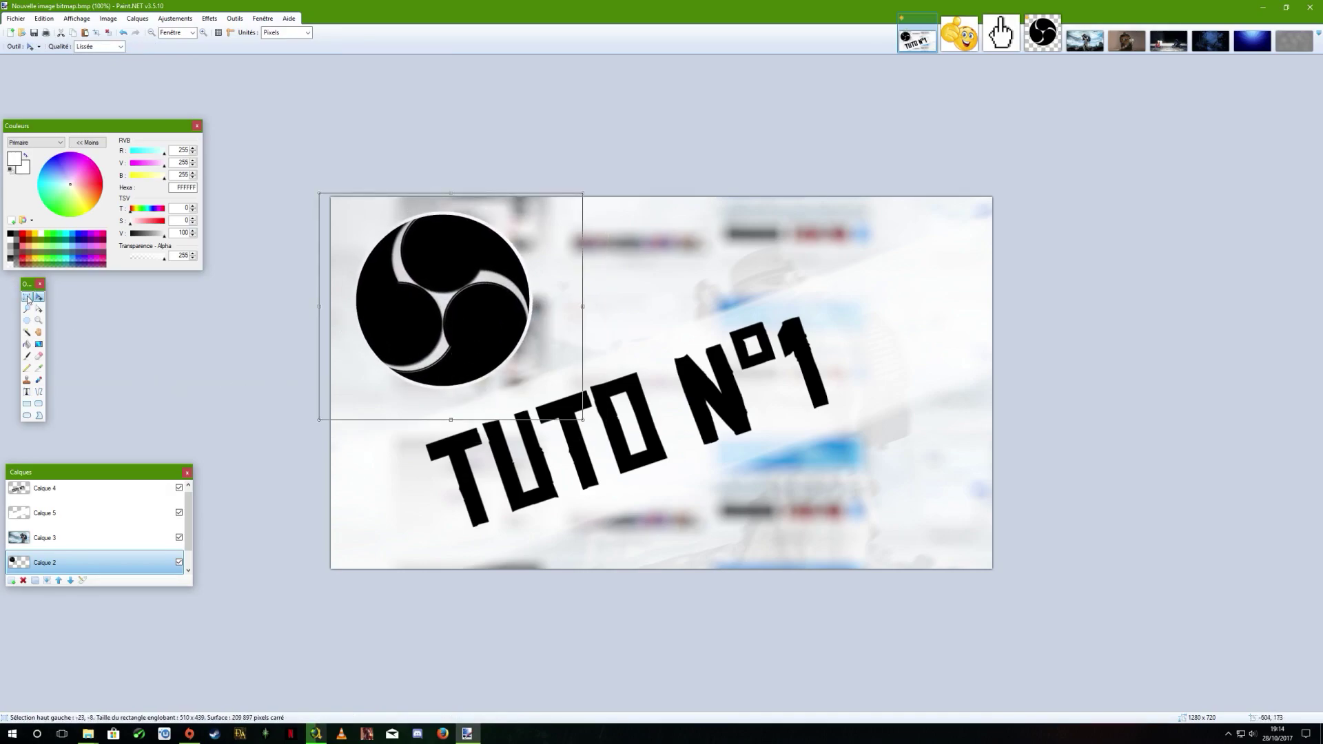
{"action": "left_click", "coordinate": [729, 267]}
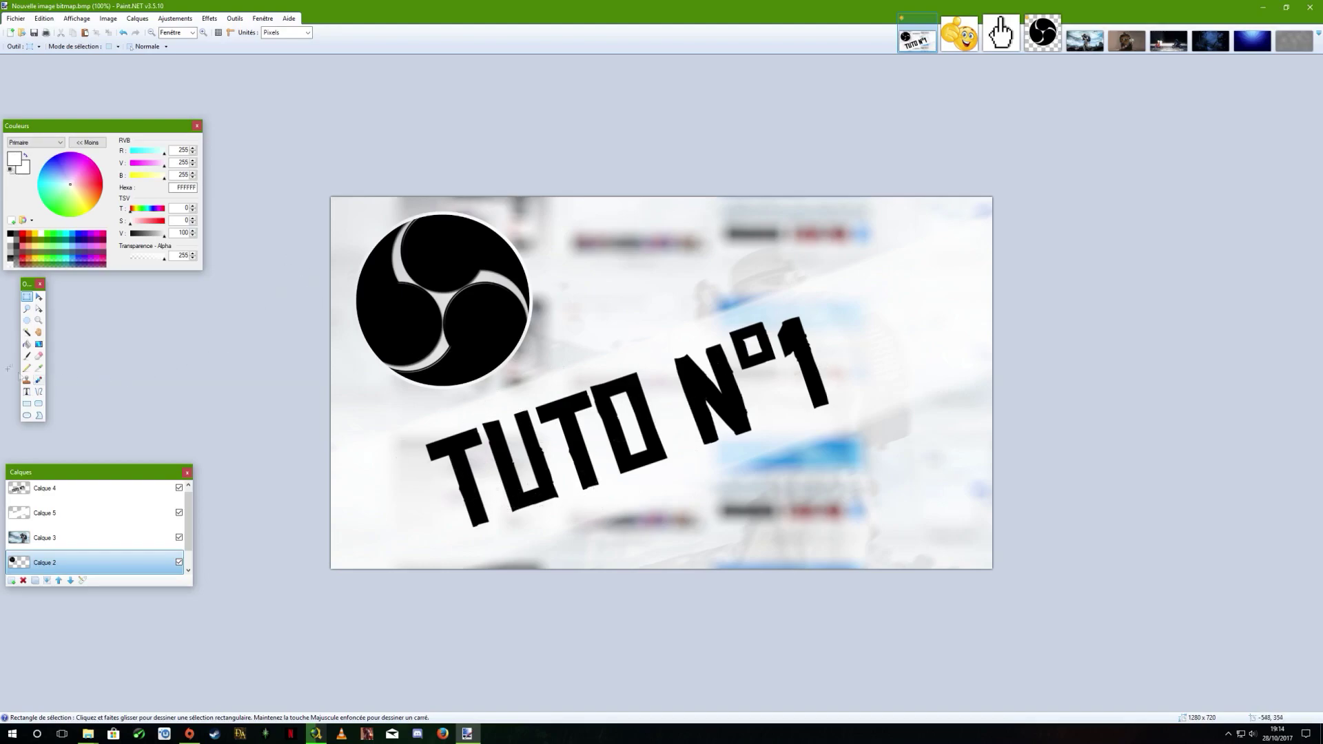
Add a new layer above Calque 2 and start a text below the title with yellow FFD800 as the primary color.
{"action": "left_click", "coordinate": [112, 19]}
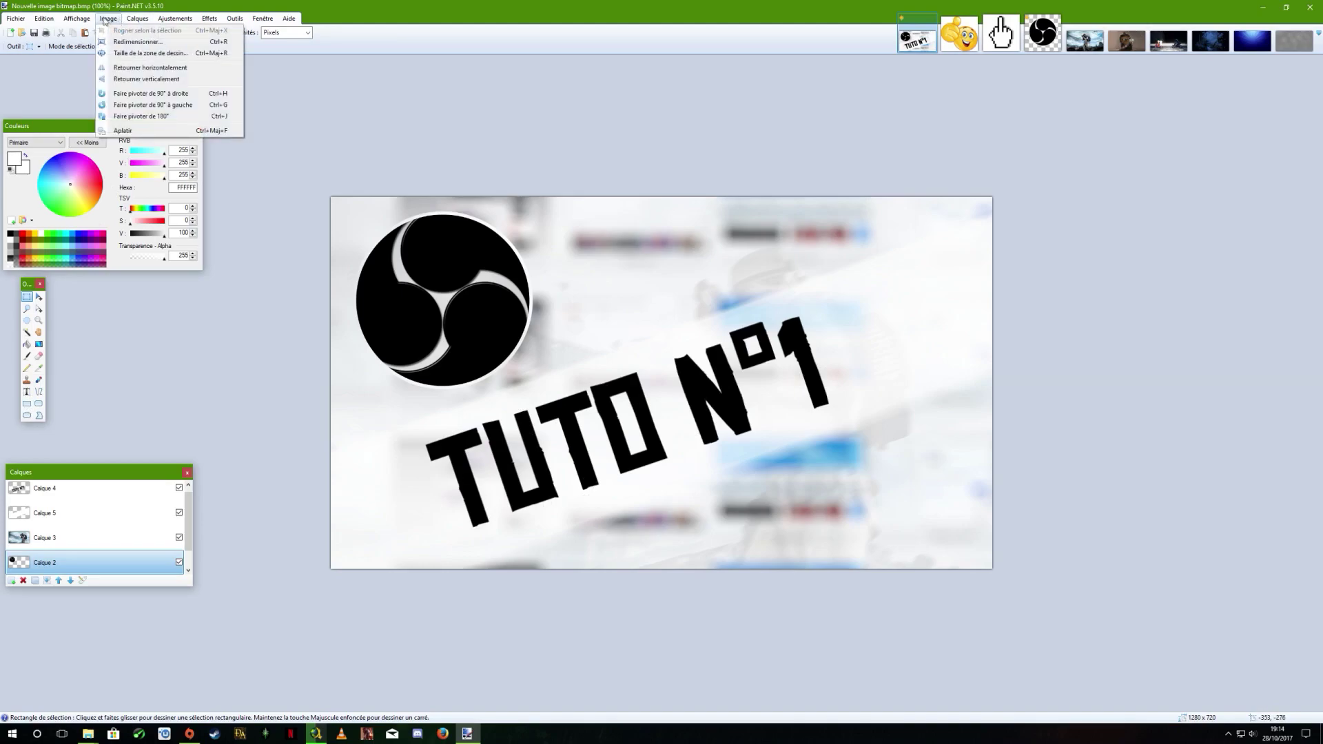
{"action": "left_click", "coordinate": [146, 30]}
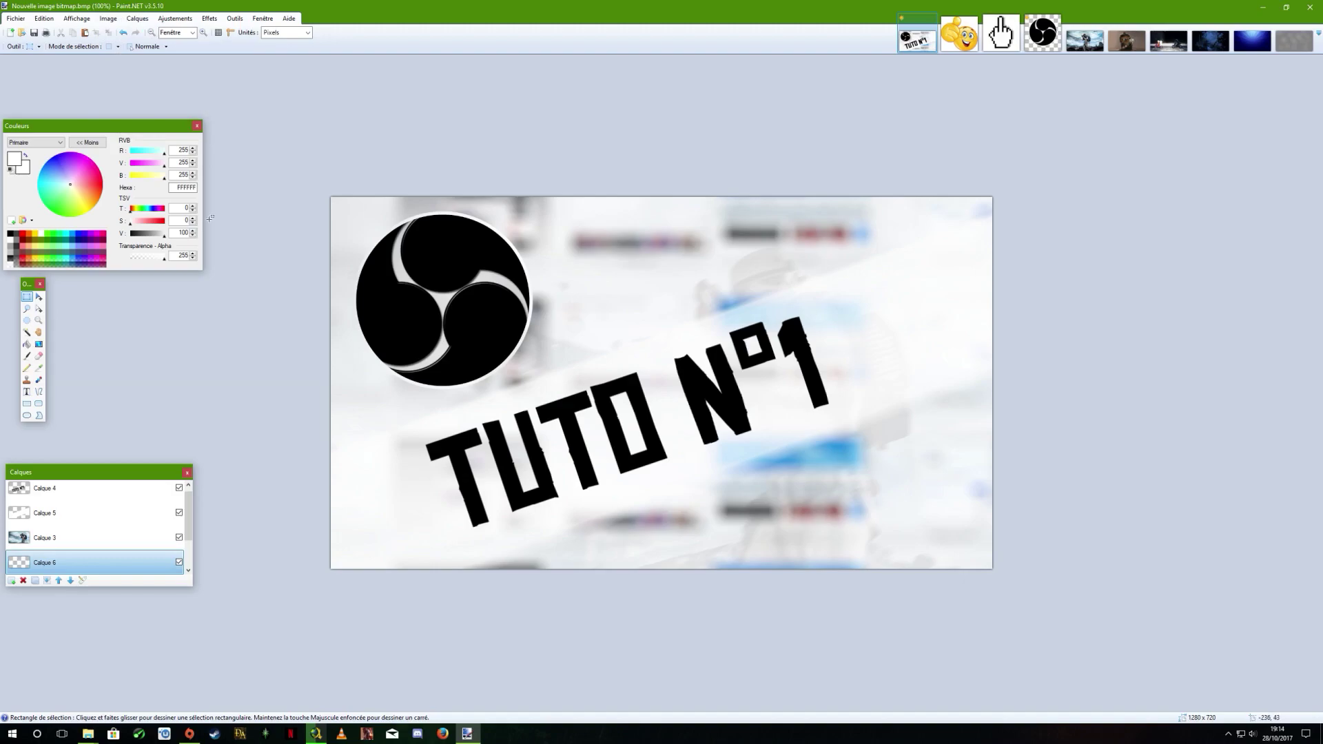
{"action": "left_click", "coordinate": [37, 248]}
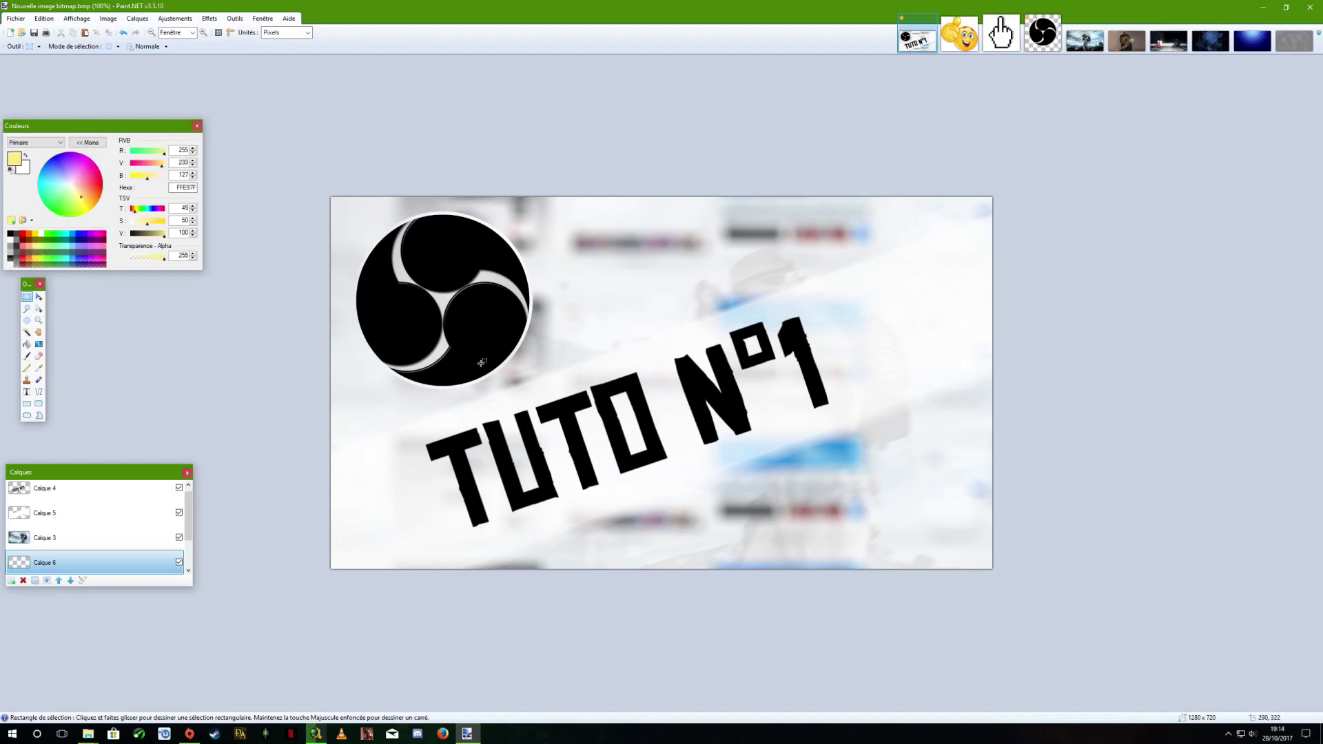
{"action": "left_click", "coordinate": [26, 391]}
{"action": "left_click", "coordinate": [451, 534]}
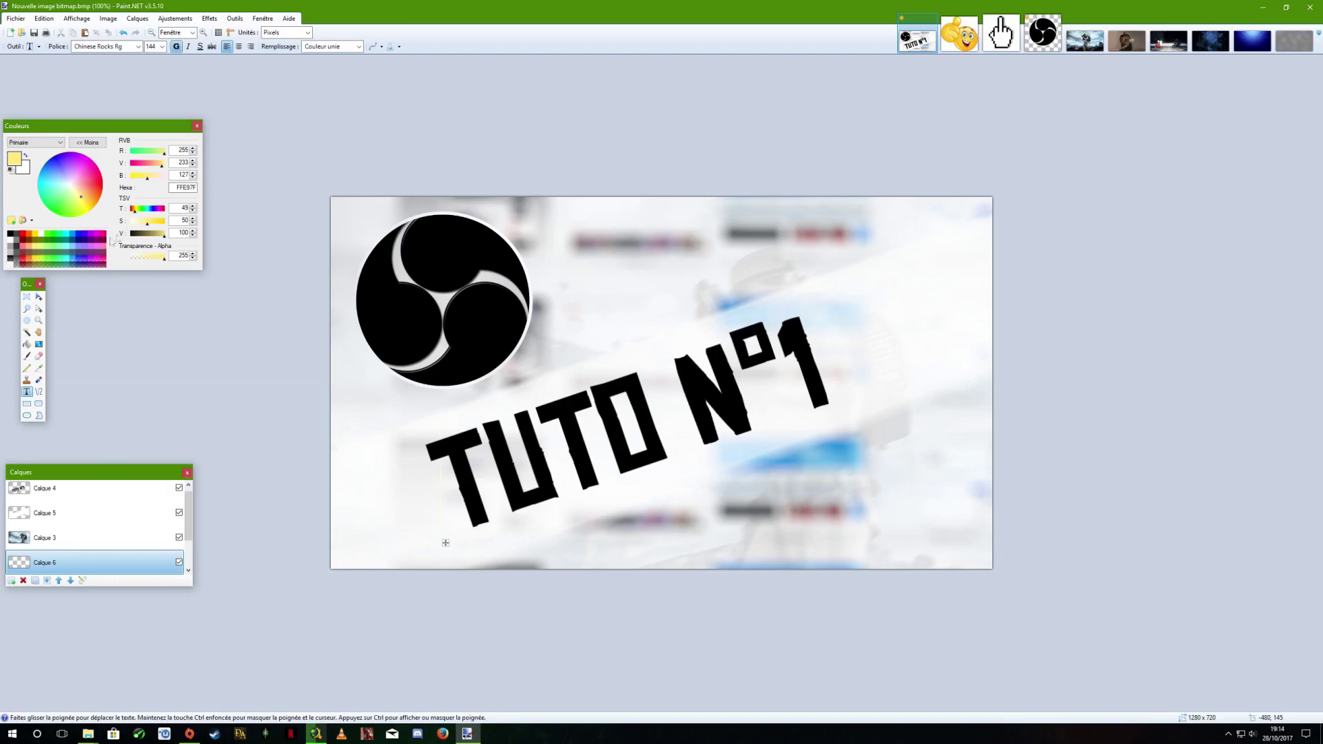
{"action": "left_click", "coordinate": [36, 240]}
Enter TUTO N°1 as the yellow text and position it partly behind the black title.
{"action": "type", "text": "TUTO N]+"}
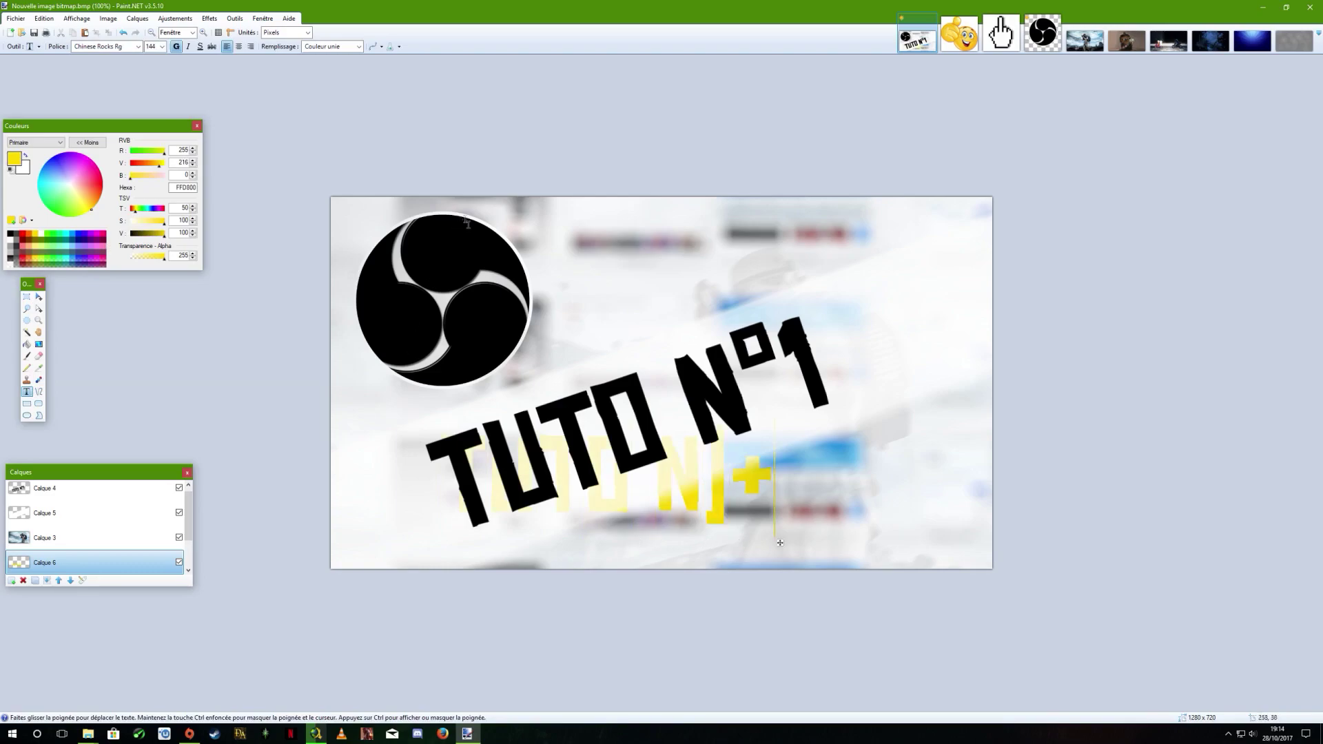
{"action": "key", "text": "BackSpace"}
{"action": "key", "text": "BackSpace"}
{"action": "type", "text": "°"}
{"action": "type", "text": "+"}
{"action": "key", "text": "BackSpace"}
{"action": "type", "text": "+"}
{"action": "key", "text": "BackSpace"}
{"action": "type", "text": "1"}
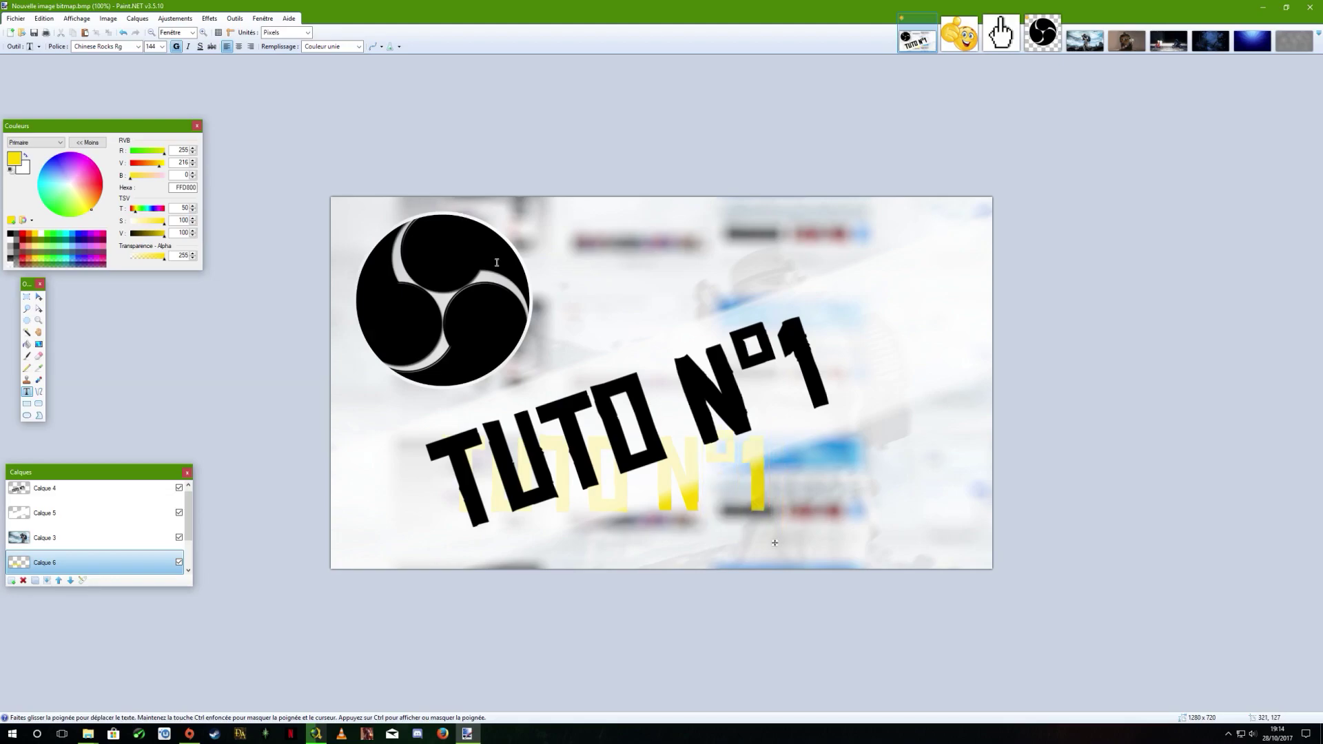
{"action": "left_click_drag", "start_coordinate": [776, 545], "coordinate": [963, 563]}
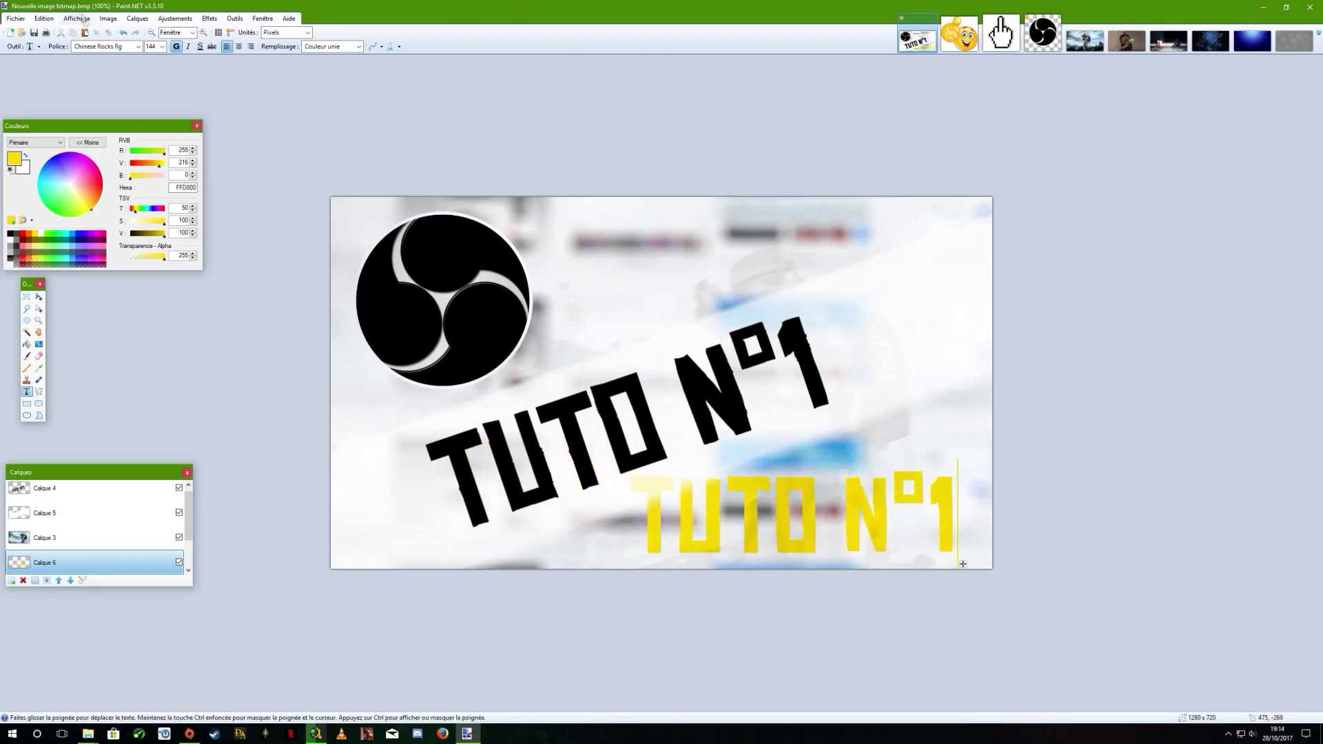
{"action": "left_click_drag", "start_coordinate": [962, 563], "coordinate": [768, 497]}
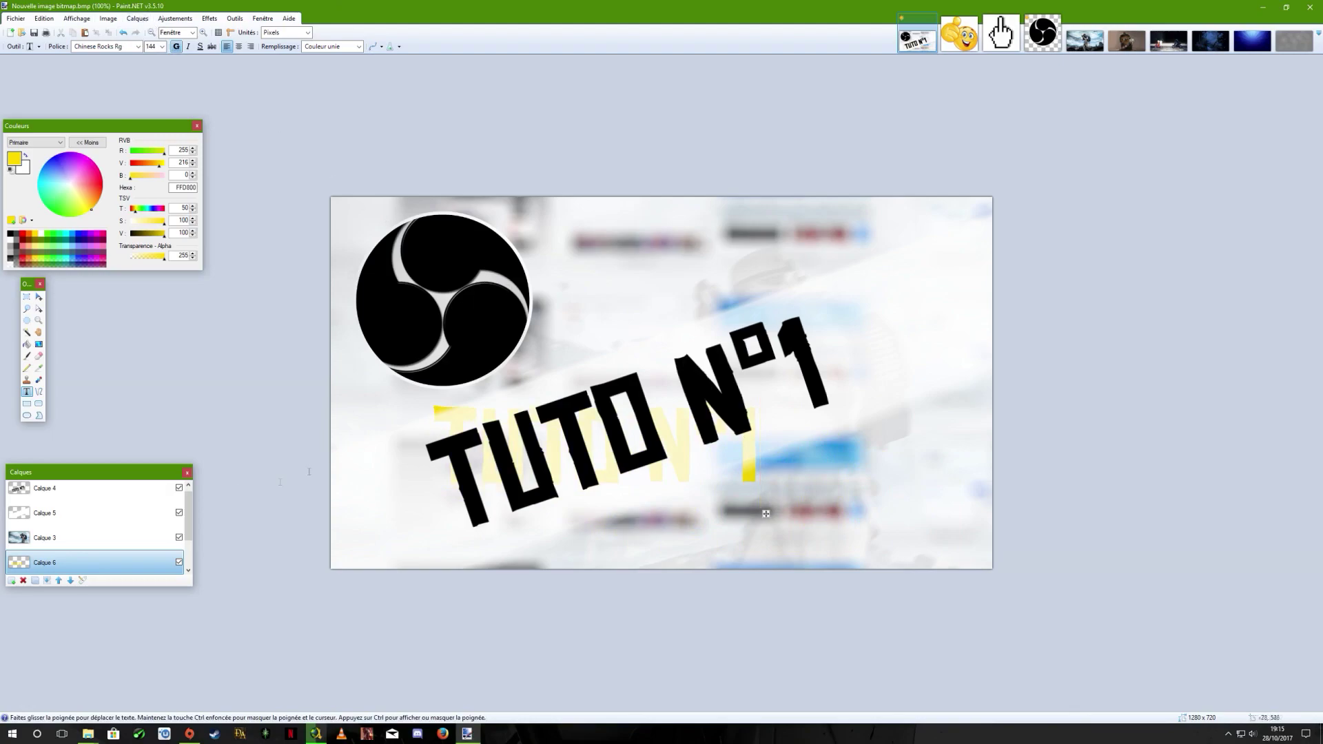
Rotate Calque 6 by 18.76° with 1.30x zoom, horizontal pan 0.081 and vertical pan -0.345, aligning the yellow text behind the black title.
{"action": "left_click", "coordinate": [26, 296]}
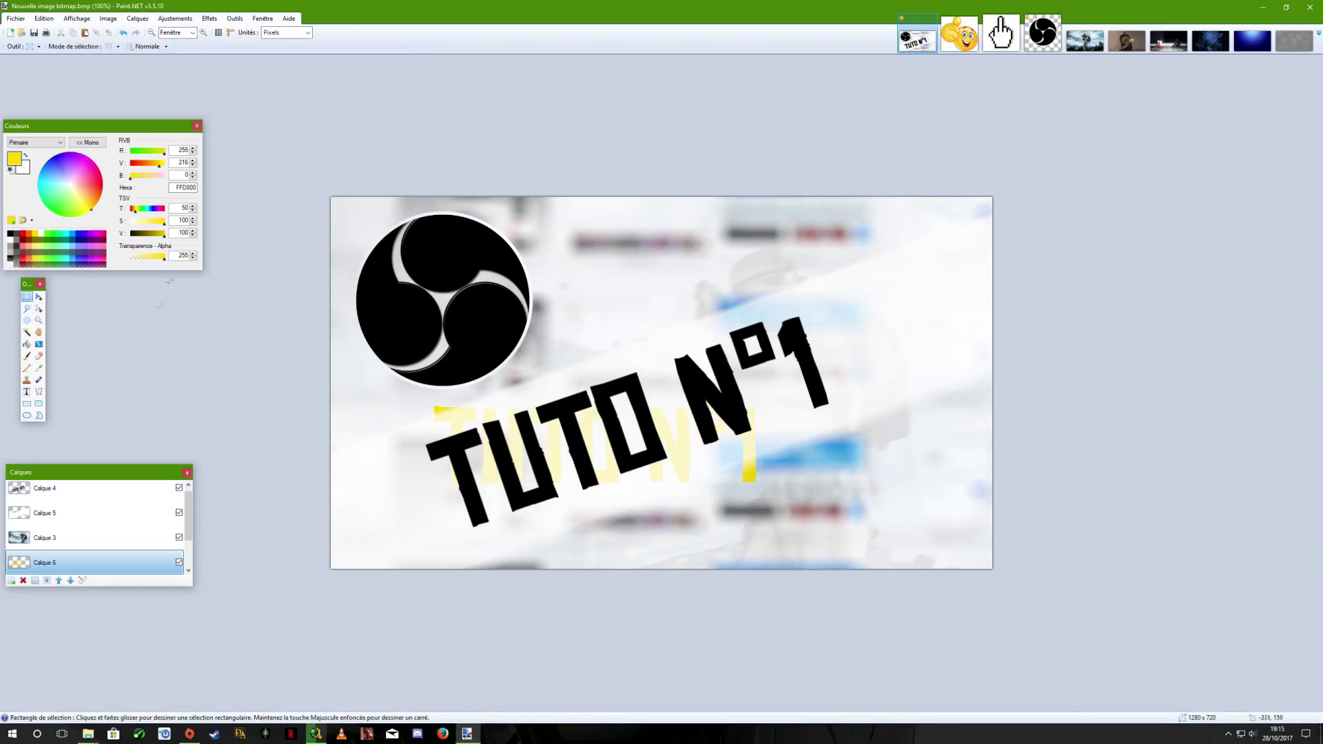
{"action": "left_click", "coordinate": [137, 19]}
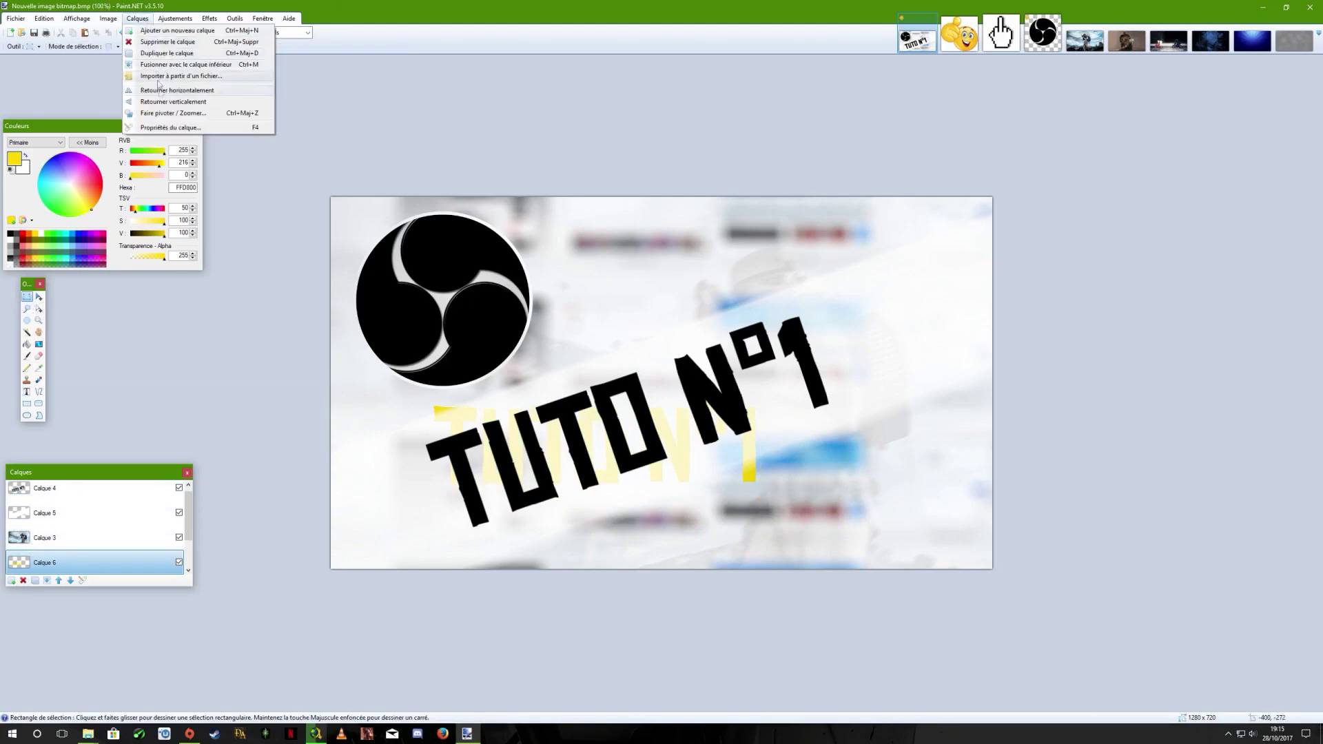
{"action": "left_click", "coordinate": [160, 110]}
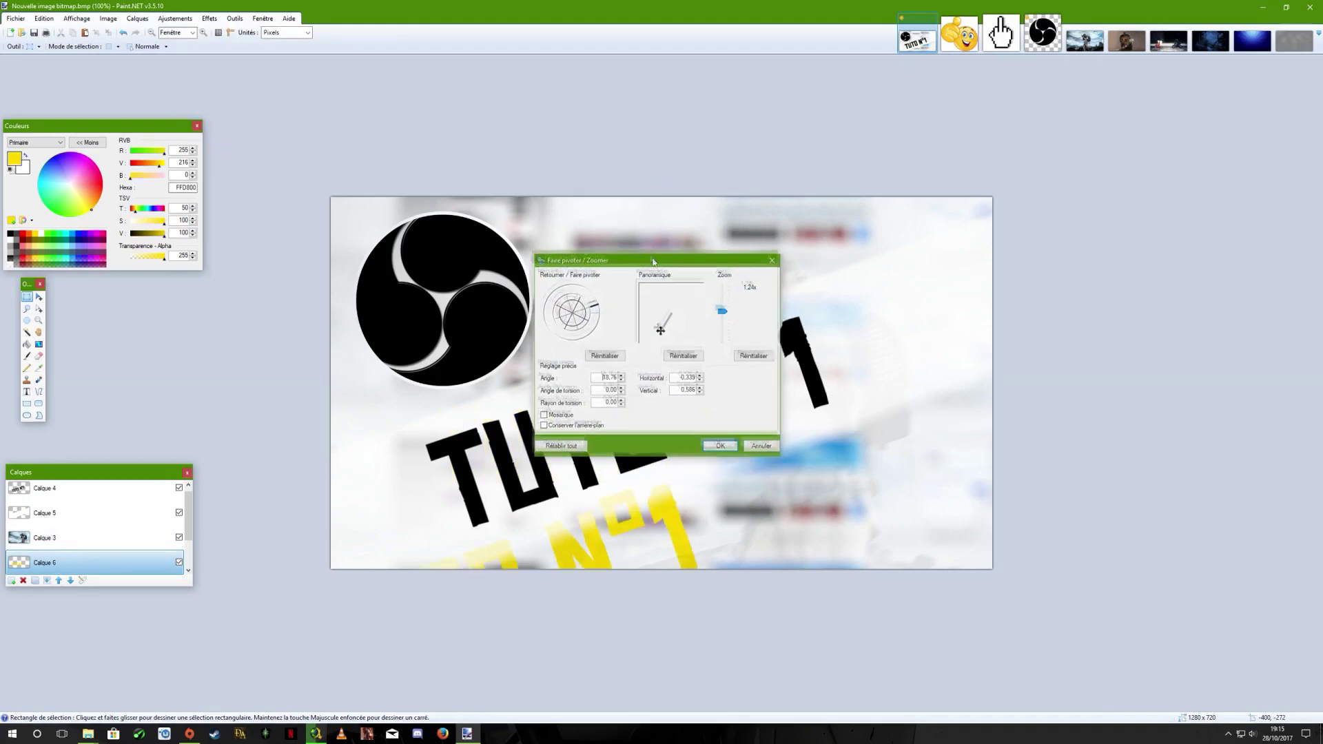
{"action": "left_click_drag", "start_coordinate": [663, 267], "coordinate": [551, 75]}
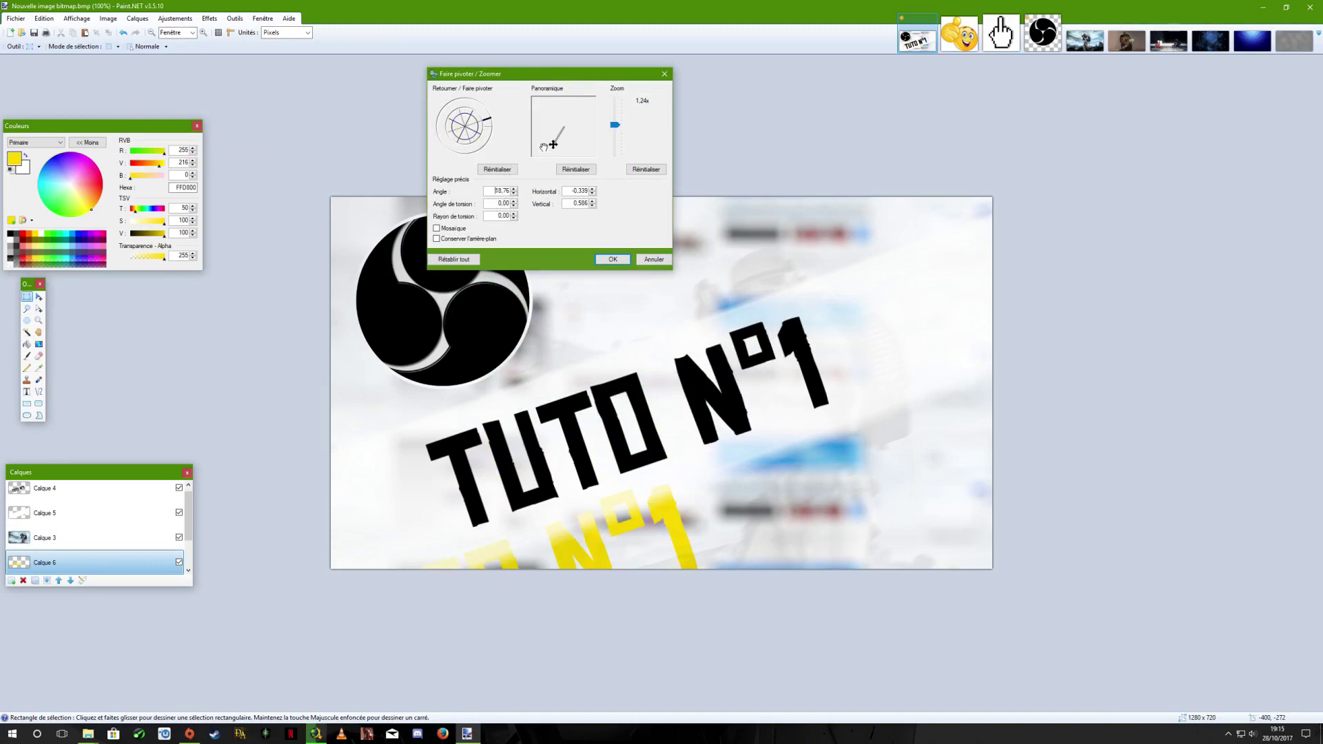
{"action": "left_click_drag", "start_coordinate": [552, 144], "coordinate": [565, 118]}
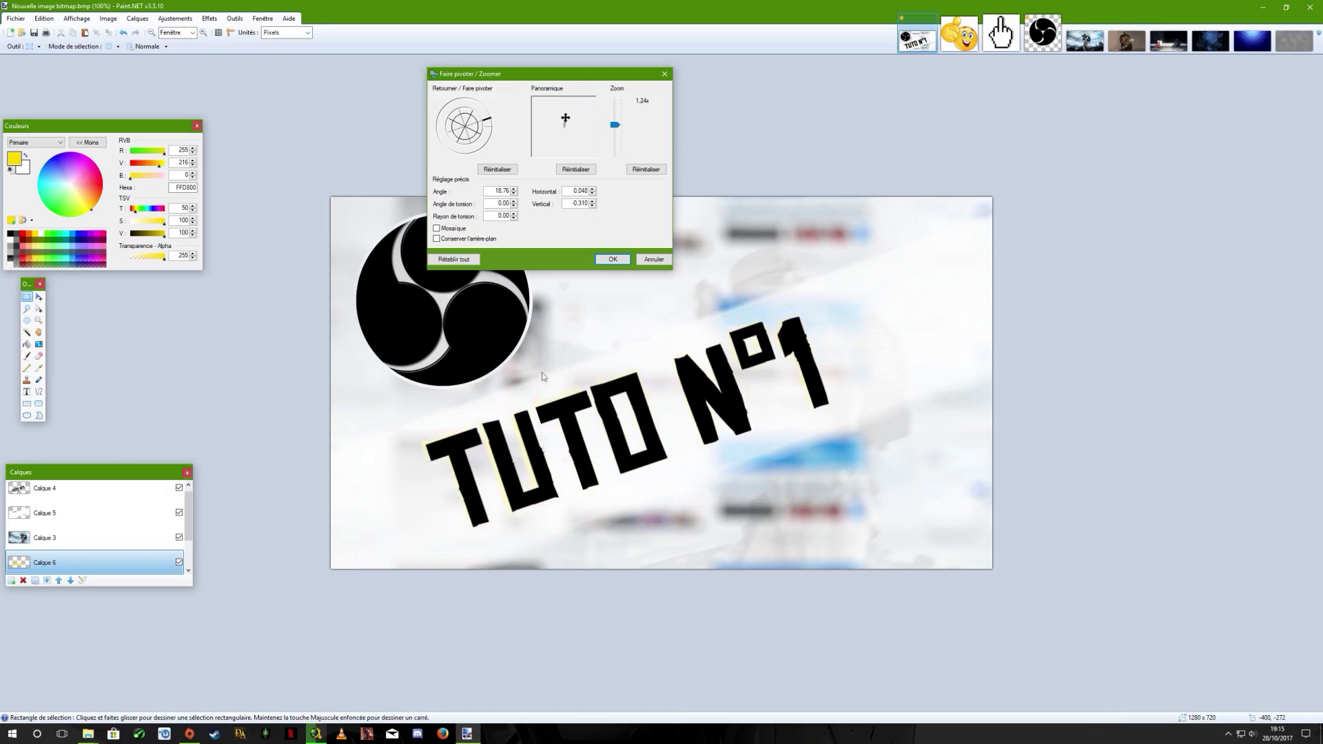
{"action": "left_click_drag", "start_coordinate": [617, 130], "coordinate": [567, 119]}
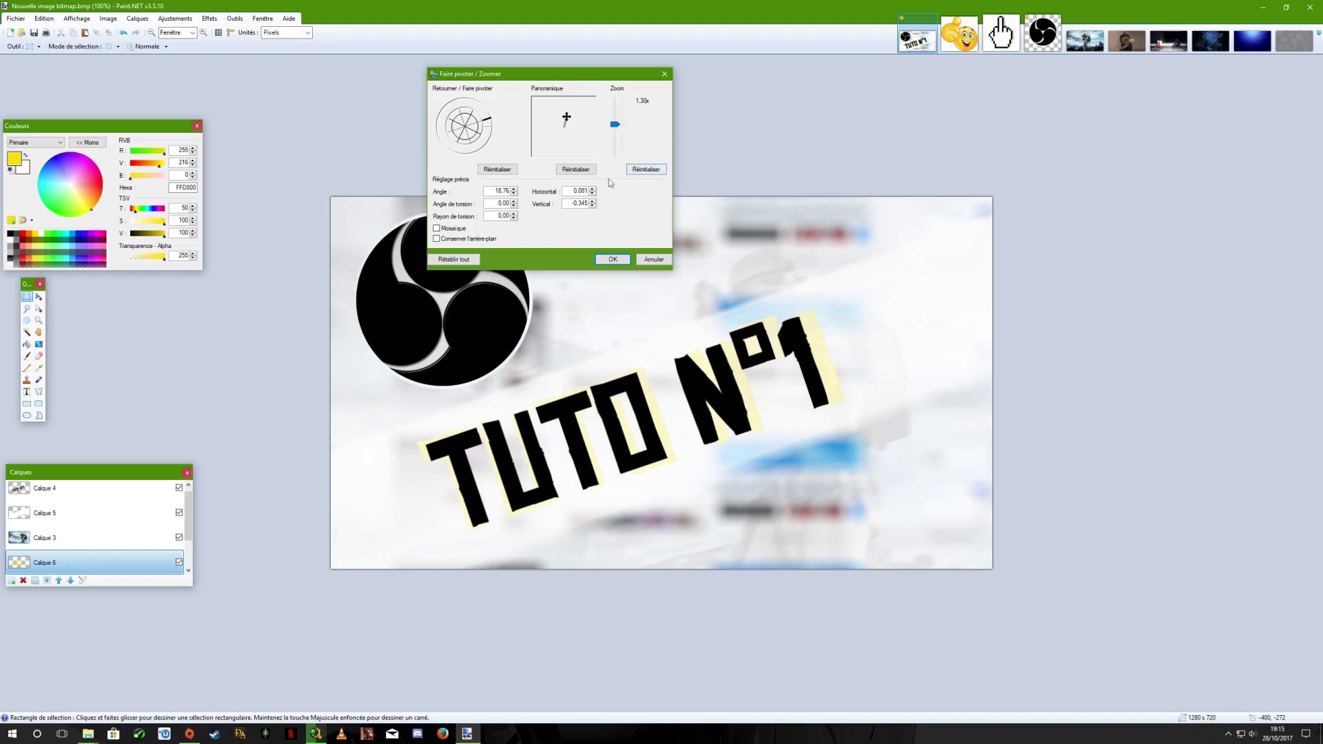
{"action": "left_click", "coordinate": [624, 261]}
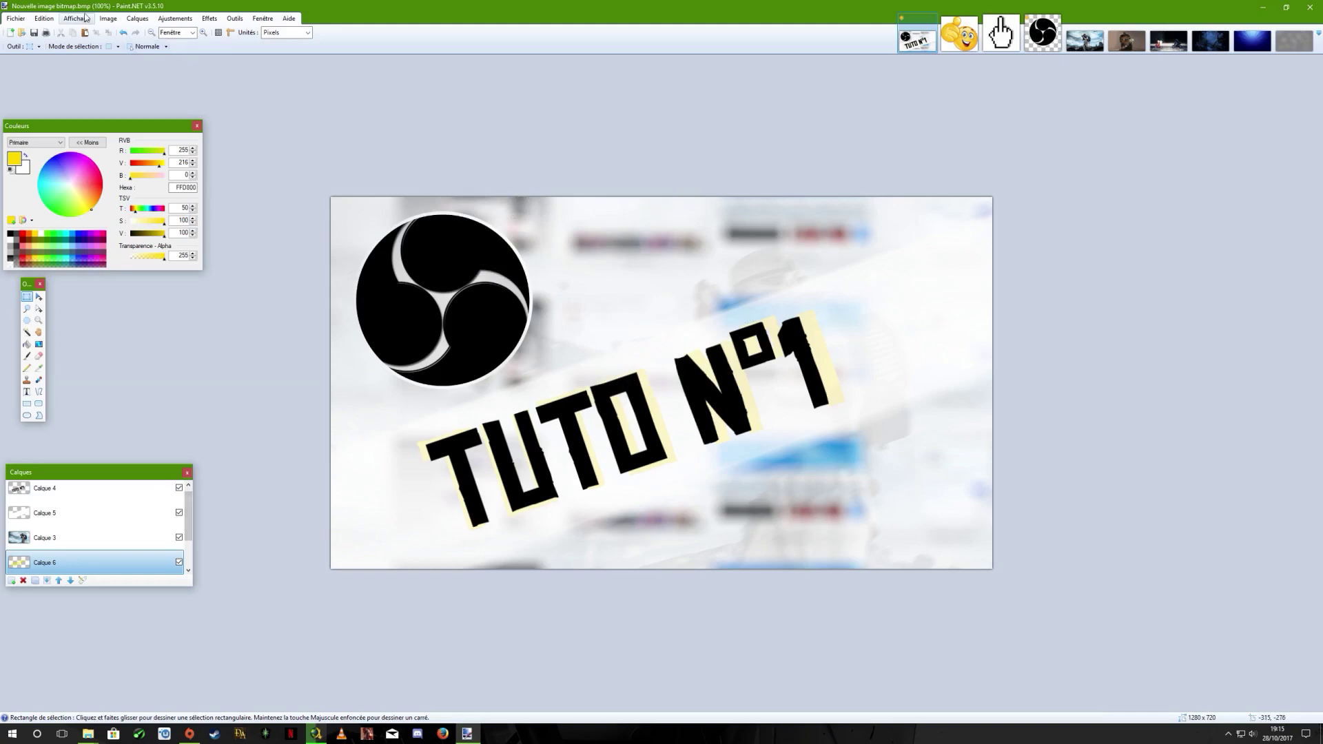
Change the primary color to the yellow FFEA0C.
{"action": "left_click", "coordinate": [35, 245]}
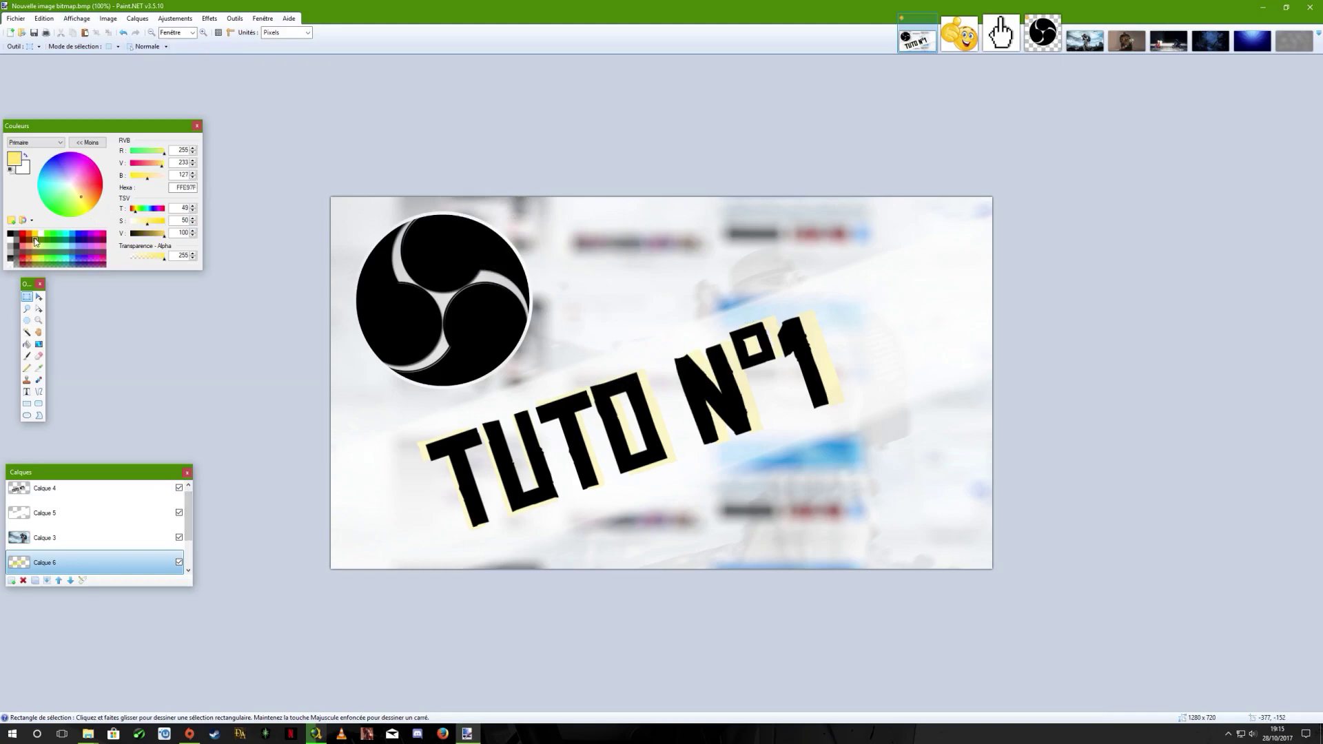
{"action": "left_click_drag", "start_coordinate": [82, 199], "coordinate": [132, 177]}
Apply a centered motion blur at a 25° angle to the yellow text on Calque 6, using a short distance.
{"action": "left_click", "coordinate": [145, 19]}
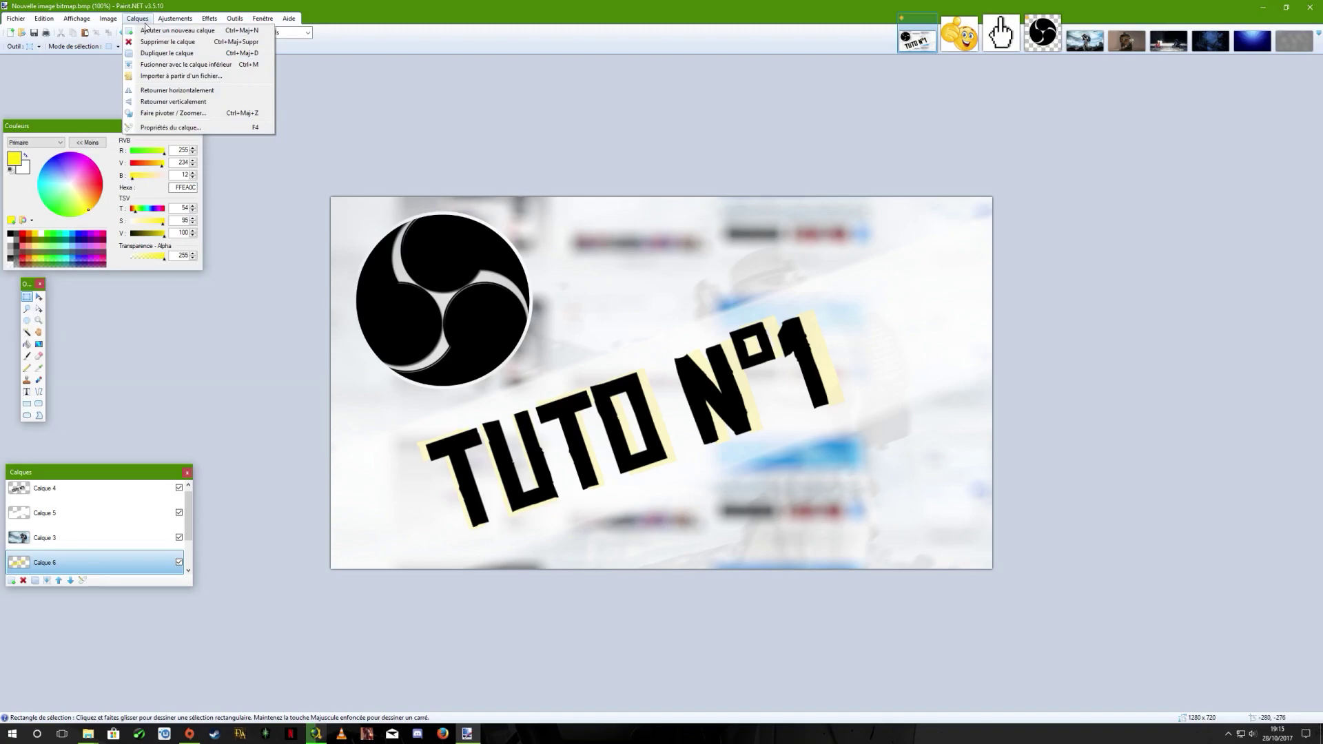
{"action": "mouse_move", "coordinate": [208, 22]}
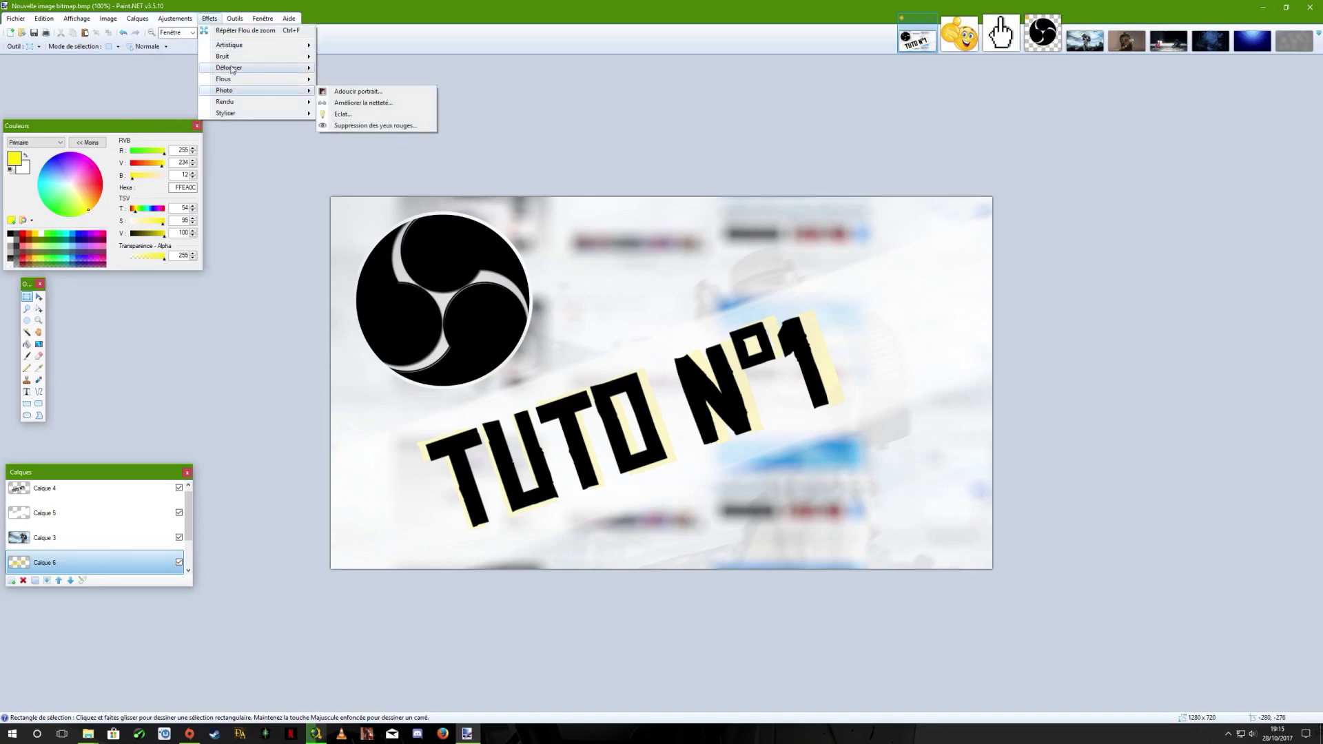
{"action": "mouse_move", "coordinate": [231, 81]}
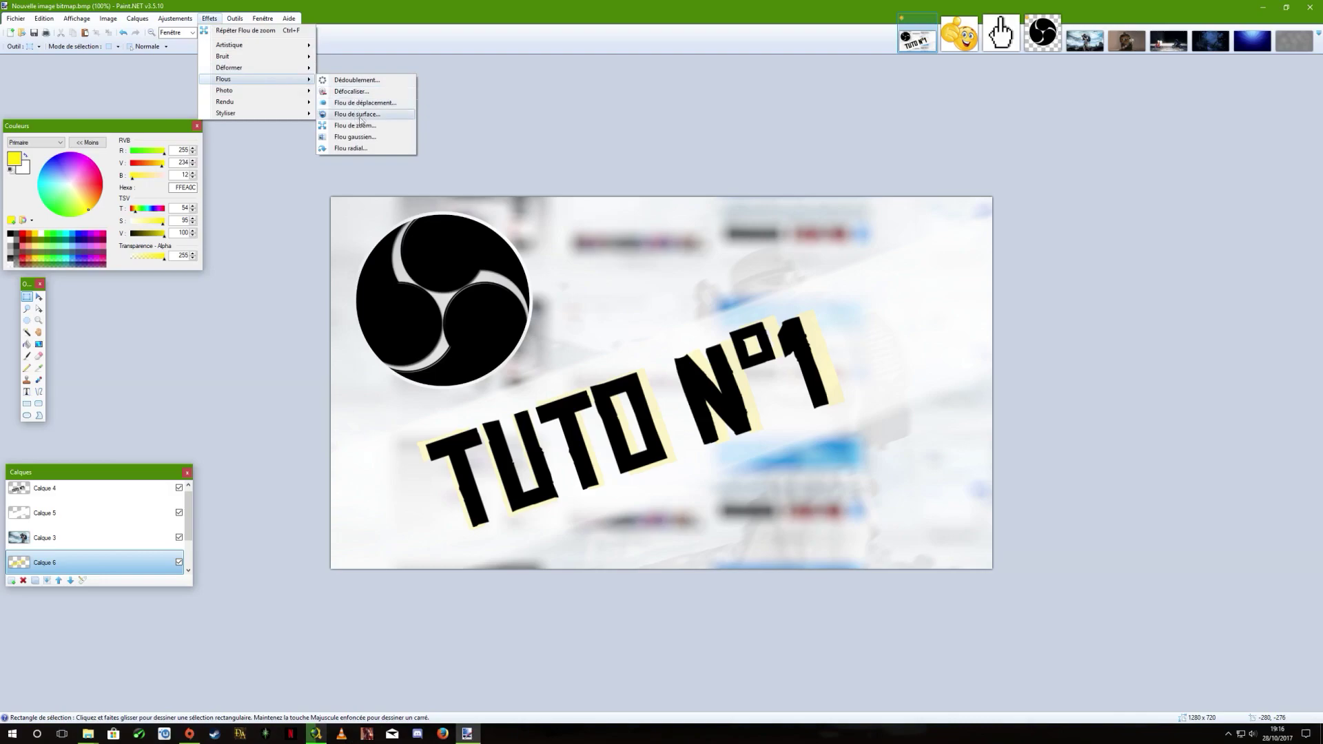
{"action": "left_click", "coordinate": [358, 102]}
{"action": "left_click_drag", "start_coordinate": [638, 301], "coordinate": [584, 156]}
{"action": "mouse_move", "coordinate": [555, 241]}
{"action": "left_mouse_down"}
{"action": "mouse_move", "coordinate": [543, 236]}
{"action": "mouse_move", "coordinate": [558, 236]}
{"action": "left_mouse_up"}
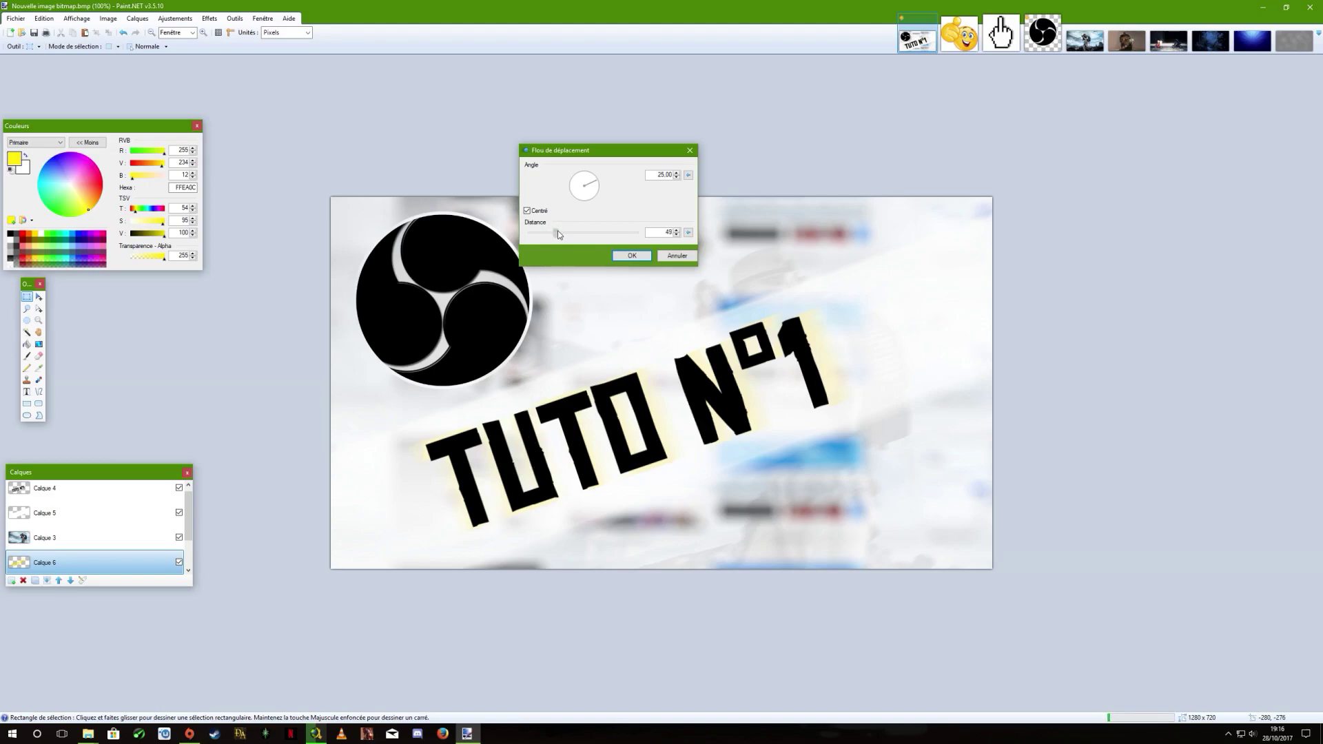
{"action": "left_click_drag", "start_coordinate": [557, 234], "coordinate": [586, 237]}
{"action": "left_click_drag", "start_coordinate": [587, 234], "coordinate": [565, 235]}
{"action": "left_click_drag", "start_coordinate": [565, 235], "coordinate": [558, 236]}
{"action": "left_click_drag", "start_coordinate": [558, 237], "coordinate": [550, 238]}
{"action": "left_click", "coordinate": [643, 255]}
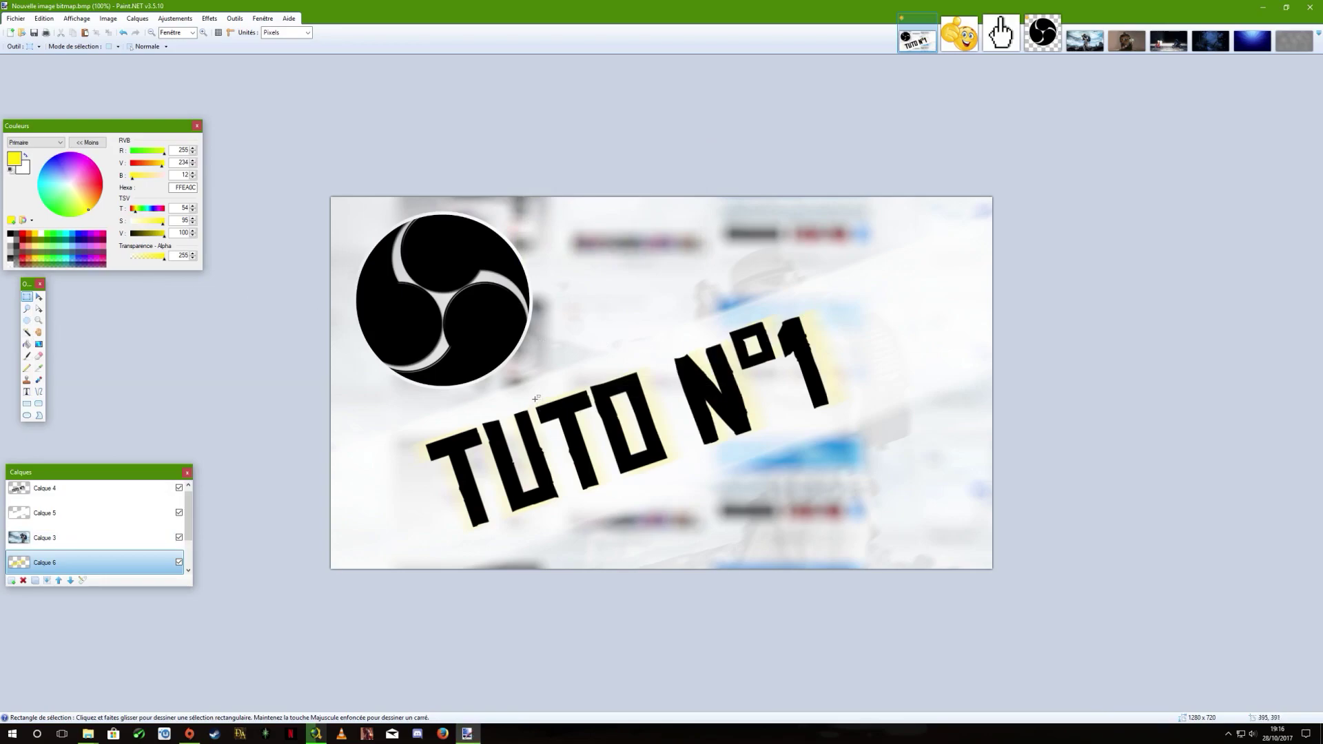
Start saving the thumbnail under a new name in the A uploader folder with PNG as the file type.
{"action": "scroll", "coordinate": [641, 289], "scroll_direction": "down", "scroll_amount": 2}
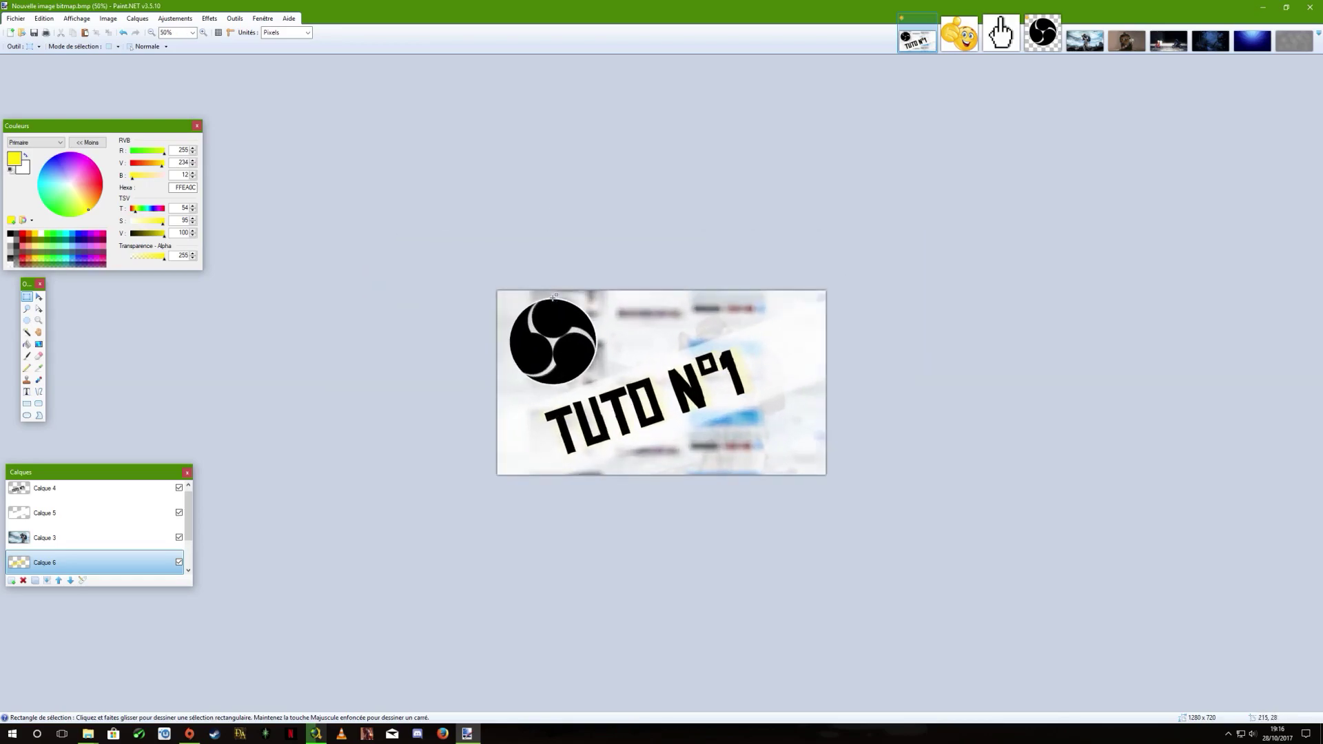
{"action": "scroll", "coordinate": [553, 296], "scroll_direction": "up", "scroll_amount": 3}
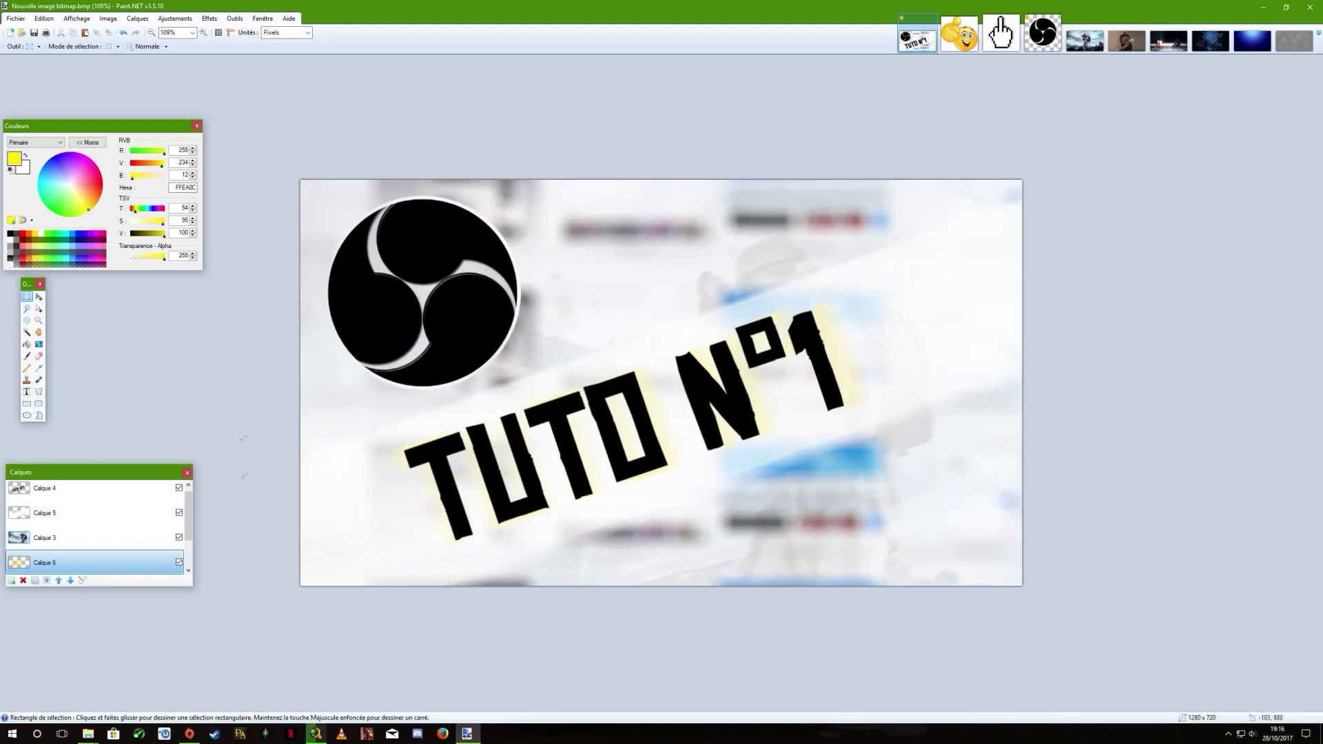
{"action": "left_click", "coordinate": [13, 18]}
{"action": "left_click", "coordinate": [44, 101]}
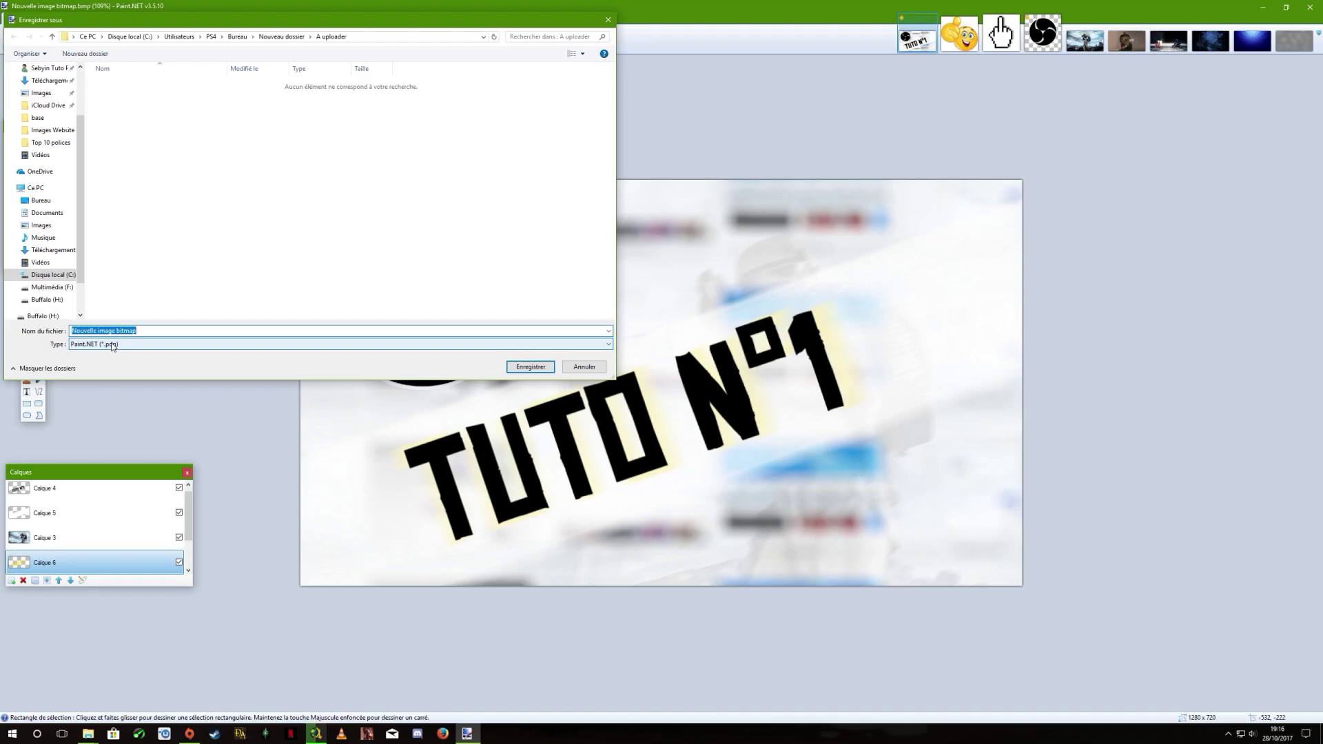
{"action": "left_click", "coordinate": [113, 346]}
{"action": "left_click", "coordinate": [176, 346]}
{"action": "left_click", "coordinate": [176, 345]}
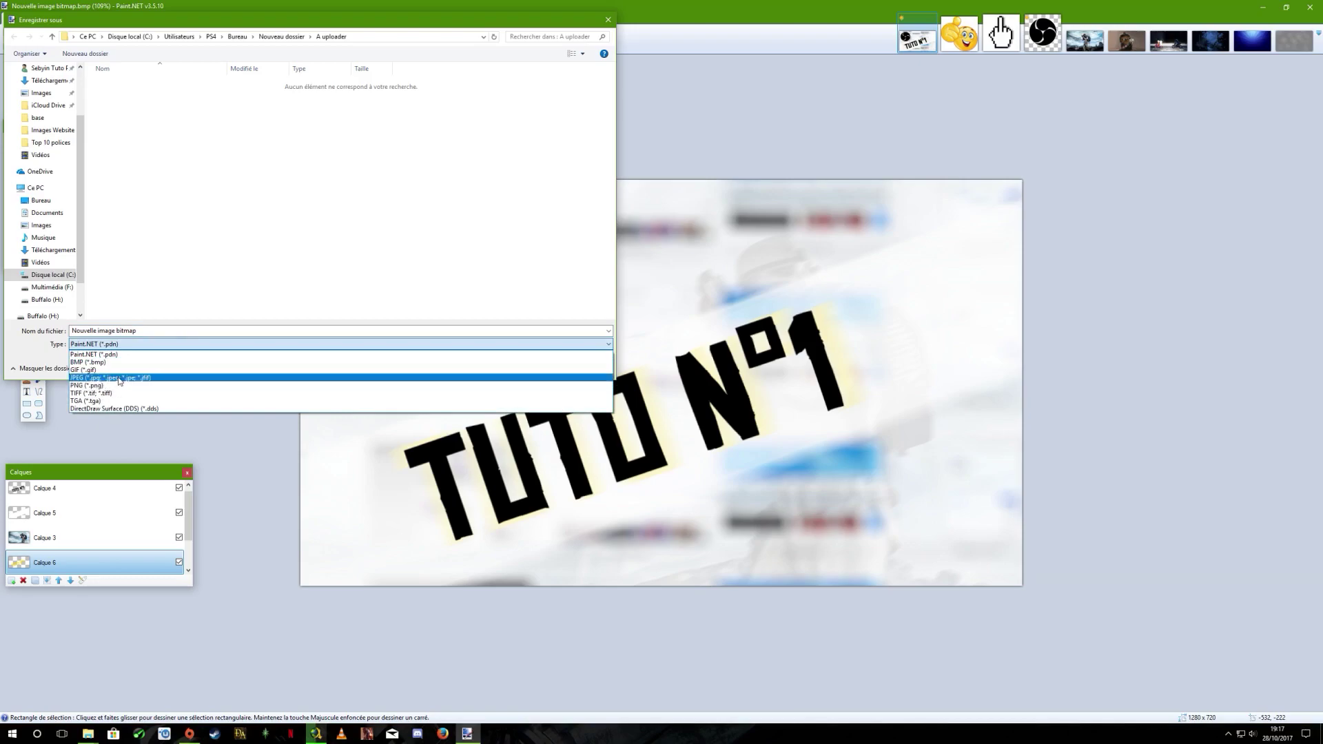
{"action": "left_click", "coordinate": [106, 385]}
Replace the proposed file name with an example name made of tuto- and the channel name.
{"action": "double_click", "coordinate": [157, 335]}
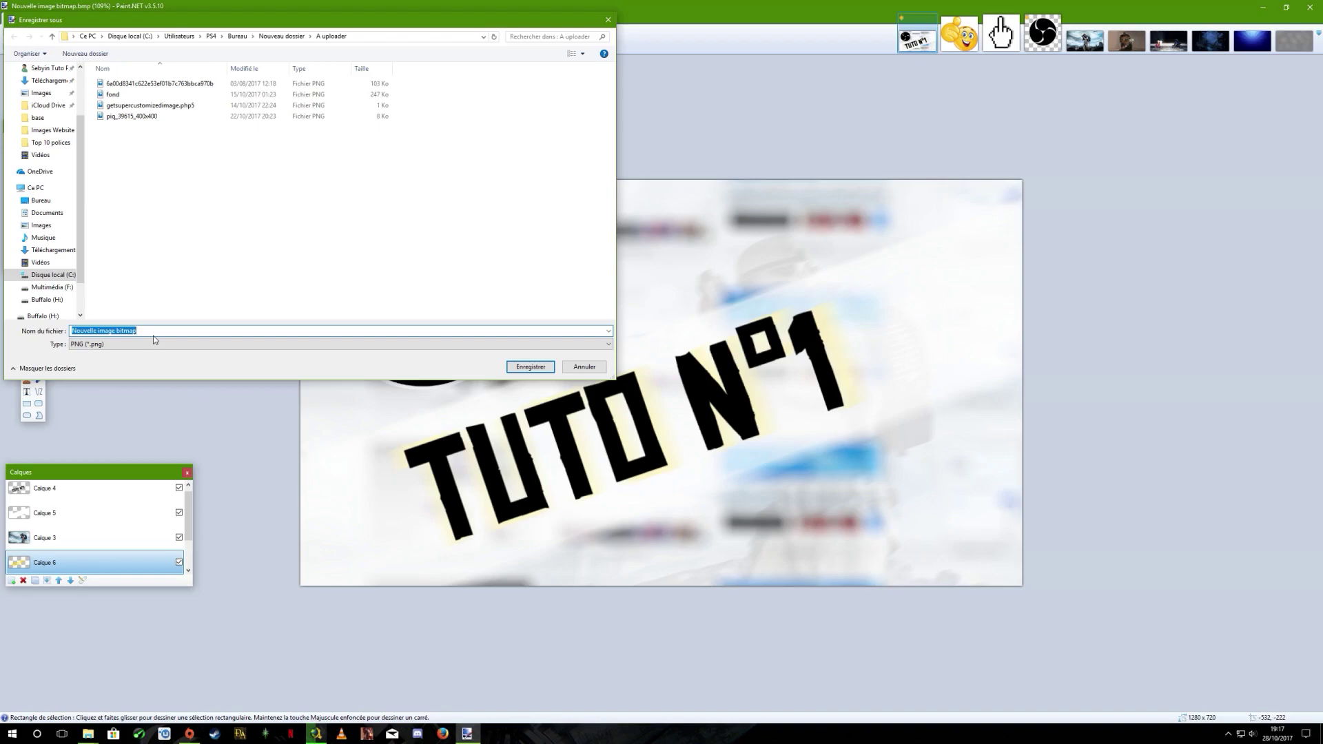
{"action": "type", "text": "tUT"}
{"action": "key", "text": "BackSpace"}
{"action": "key", "text": "BackSpace"}
{"action": "key", "text": "BackSpace"}
{"action": "type", "text": "tuto-POyin"}
Replace the file name with the example gameplay-battlefield1-carte-....
{"action": "double_click", "coordinate": [101, 330]}
{"action": "left_click_drag", "start_coordinate": [100, 330], "coordinate": [17, 331]}
{"action": "type", "text": "g"}
{"action": "type", "text": "ame"}
{"action": "type", "text": "play-"}
{"action": "type", "text": "battlefiel"}
{"action": "type", "text": "d1"}
{"action": "type", "text": "-"}
{"action": "type", "text": "crate"}
{"action": "key", "text": "BackSpace"}
{"action": "key", "text": "BackSpace"}
{"action": "key", "text": "BackSpace"}
{"action": "key", "text": "BackSpace"}
{"action": "type", "text": "arte-...."}
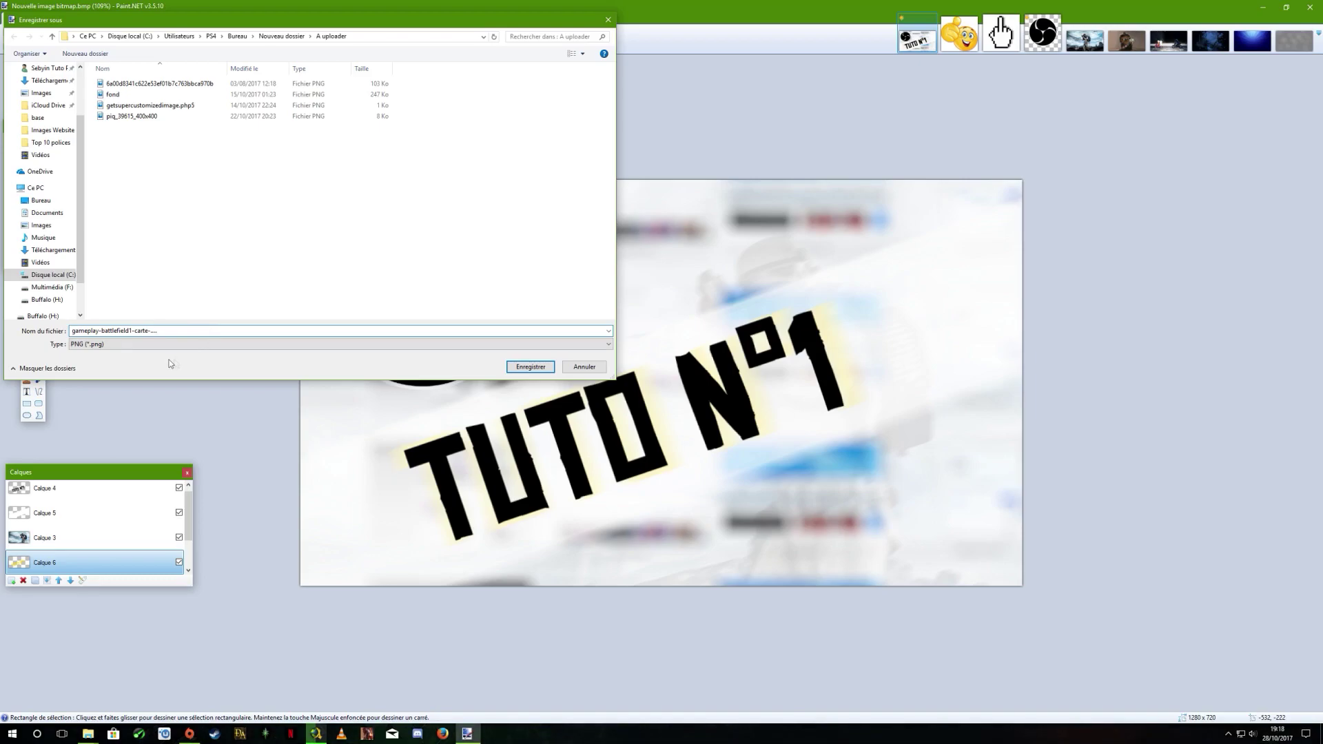
Switch the file type to JPEG and end the name gameplay-battlefield1- with the channel name, cancelling the save.
{"action": "left_click", "coordinate": [148, 344]}
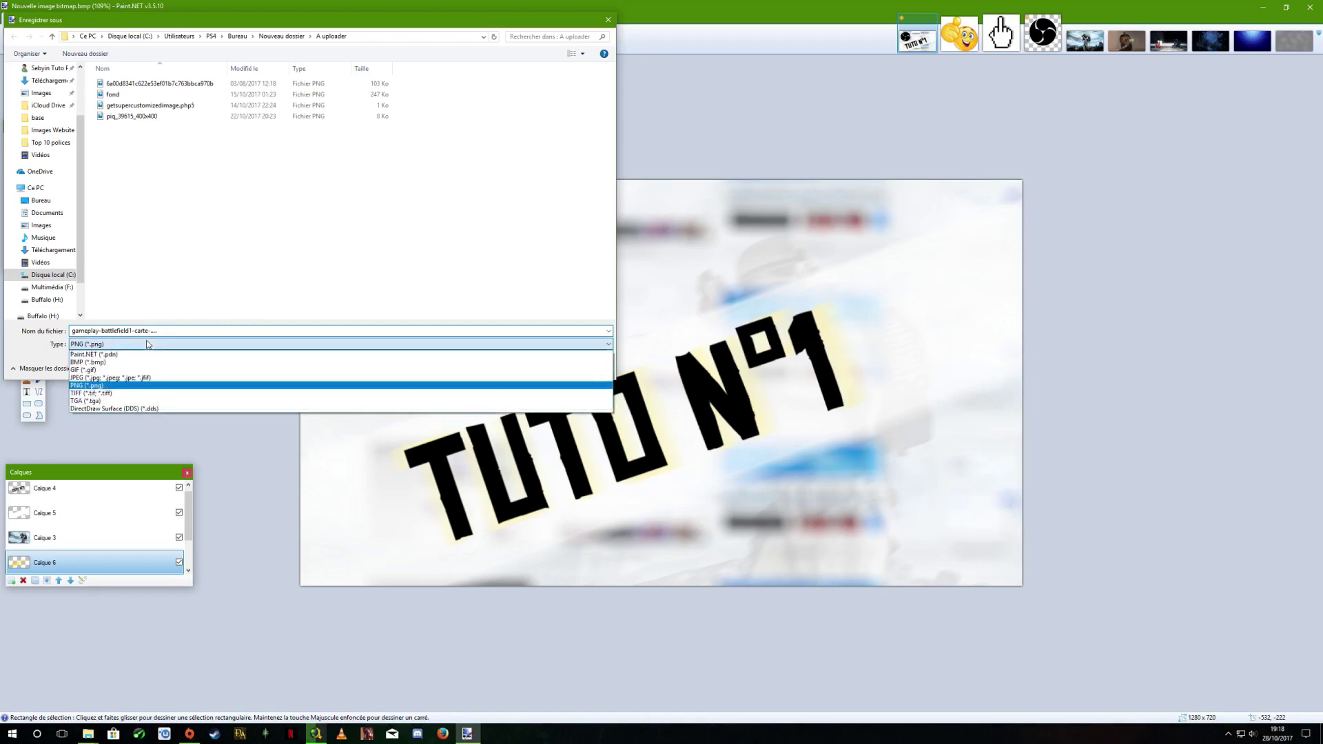
{"action": "left_click", "coordinate": [118, 376]}
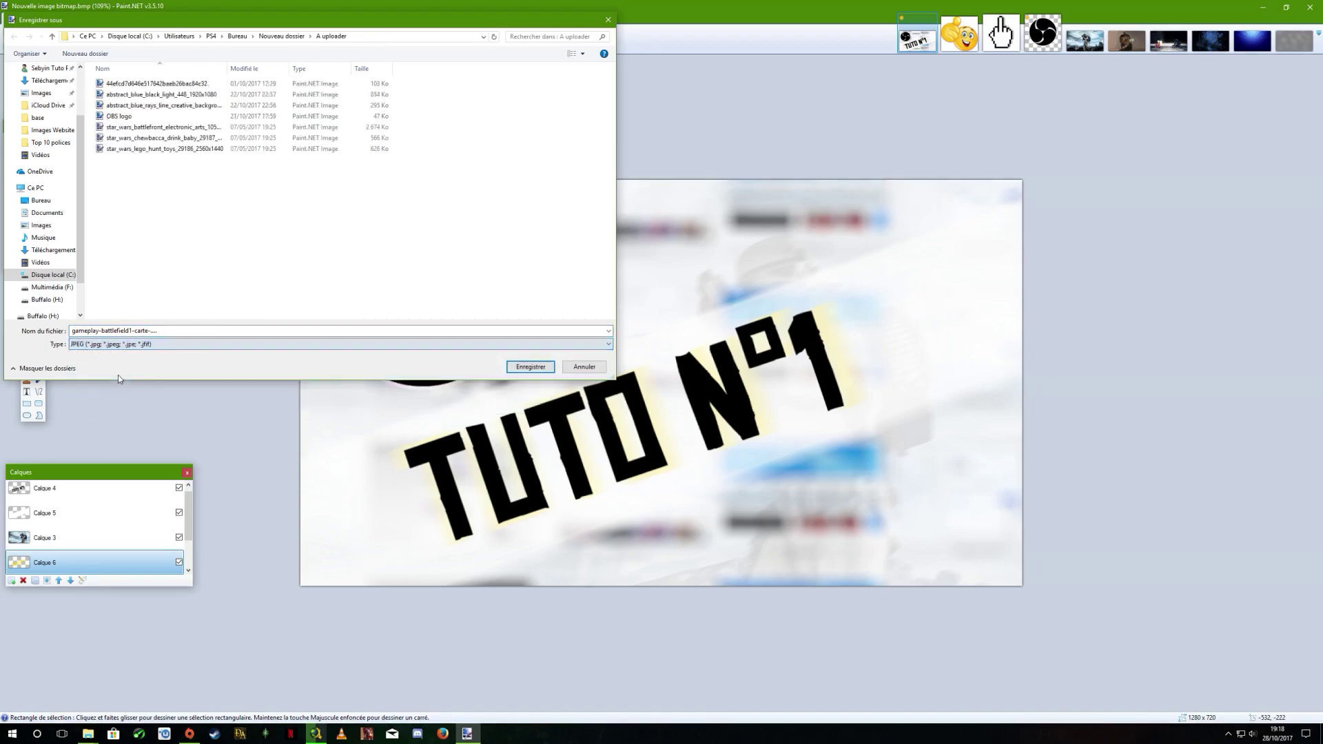
{"action": "left_click_drag", "start_coordinate": [158, 331], "coordinate": [139, 330]}
{"action": "type", "text": "sebyun"}
{"action": "key", "text": "BackSpace"}
{"action": "key", "text": "BackSpace"}
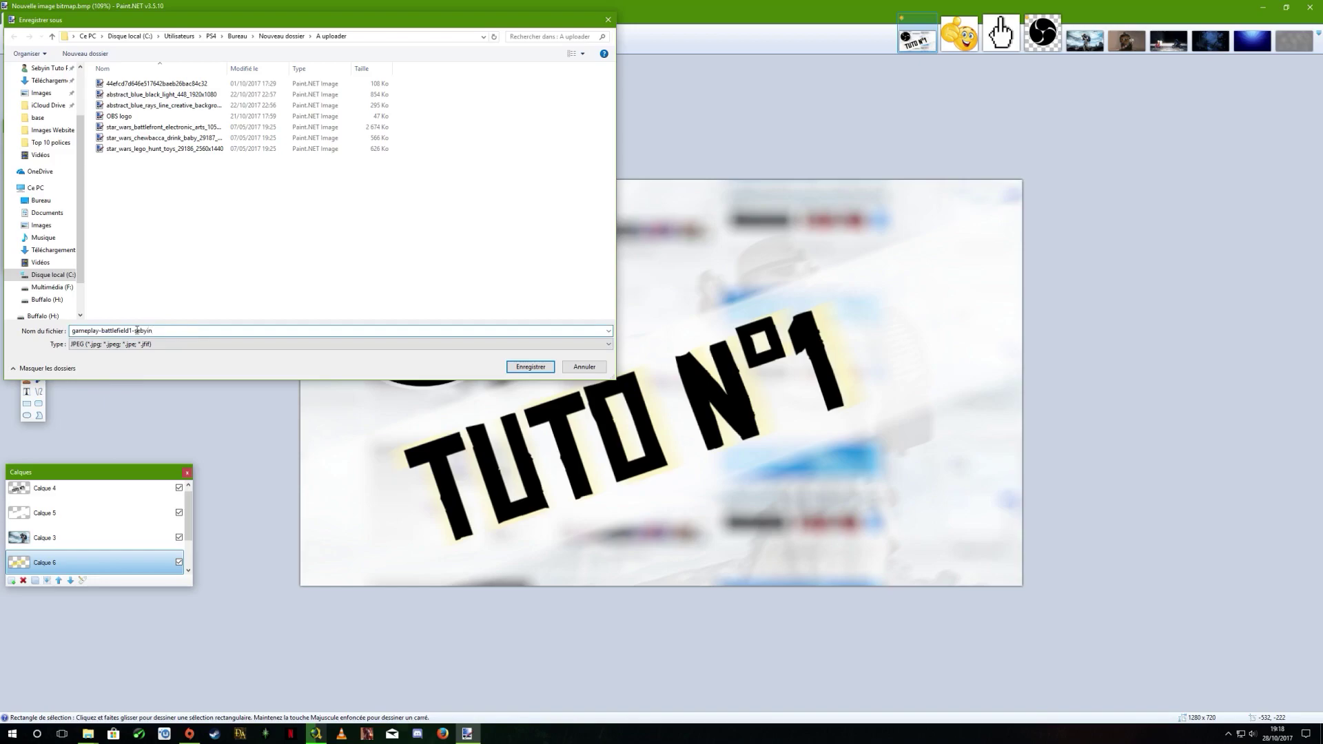
{"action": "left_click", "coordinate": [584, 370]}
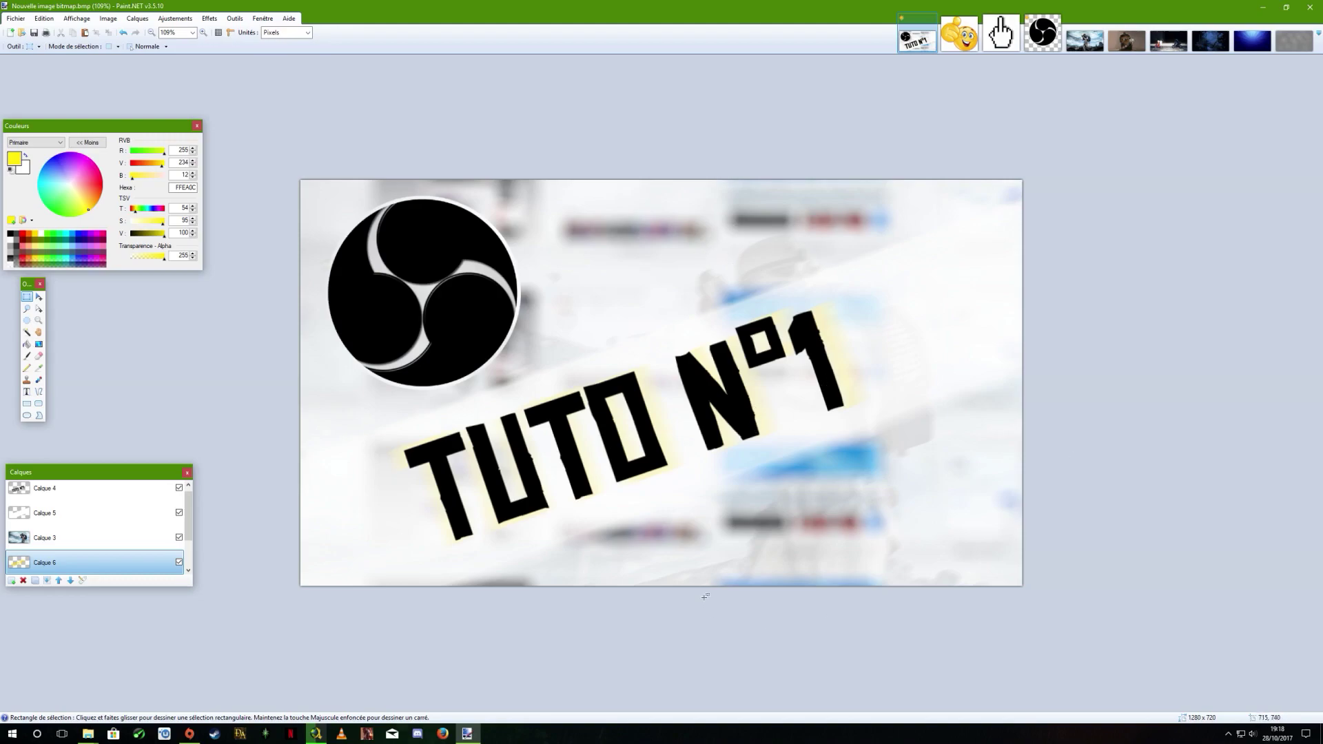
Set the opacity of Calque 3 to 75 in its layer properties.
{"action": "left_click", "coordinate": [62, 537]}
{"action": "left_click", "coordinate": [138, 18]}
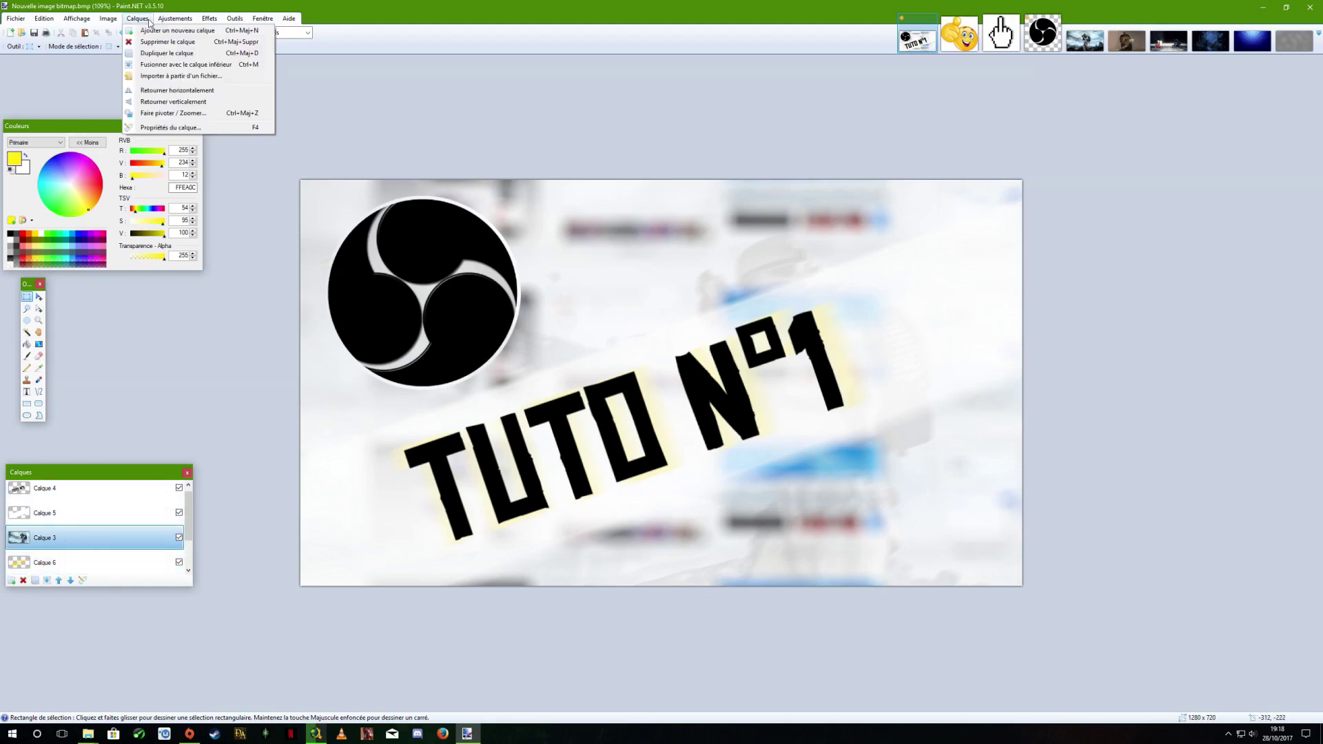
{"action": "left_click", "coordinate": [180, 133]}
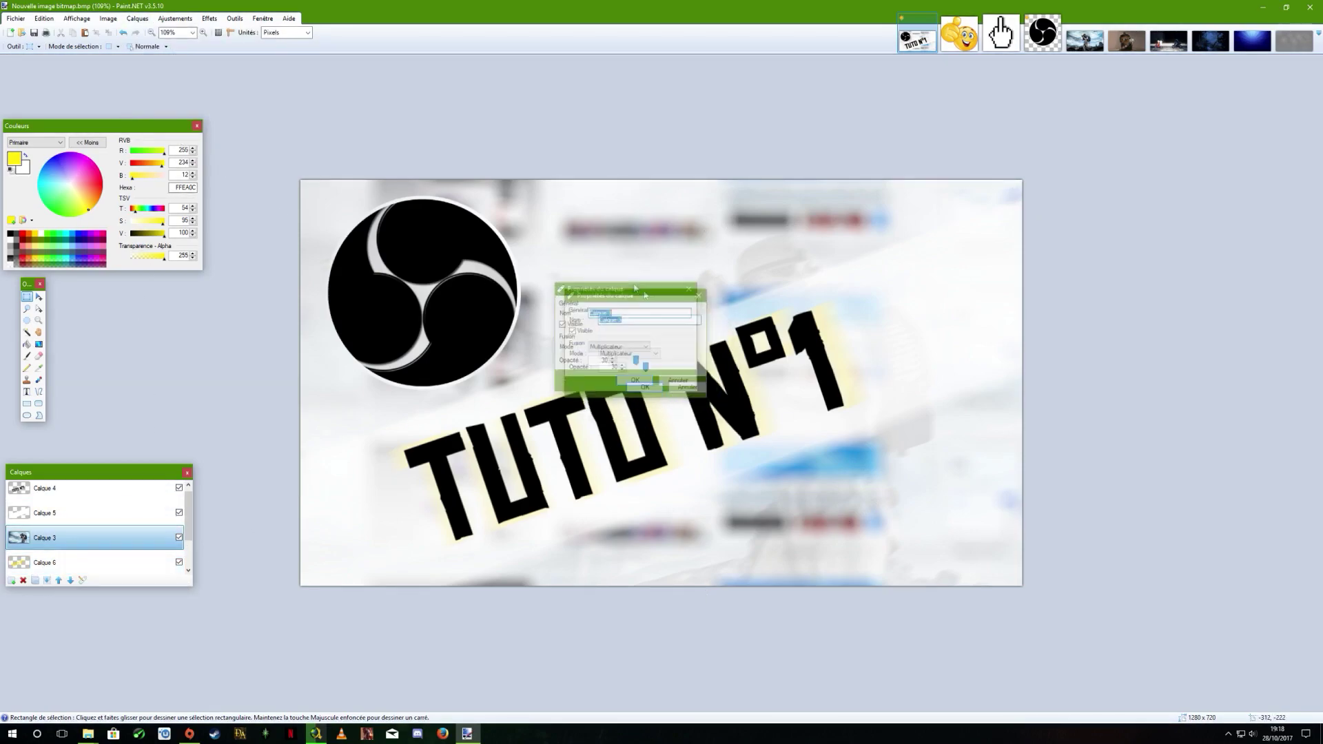
{"action": "left_click_drag", "start_coordinate": [641, 314], "coordinate": [528, 218]}
{"action": "left_click_drag", "start_coordinate": [561, 291], "coordinate": [570, 295]}
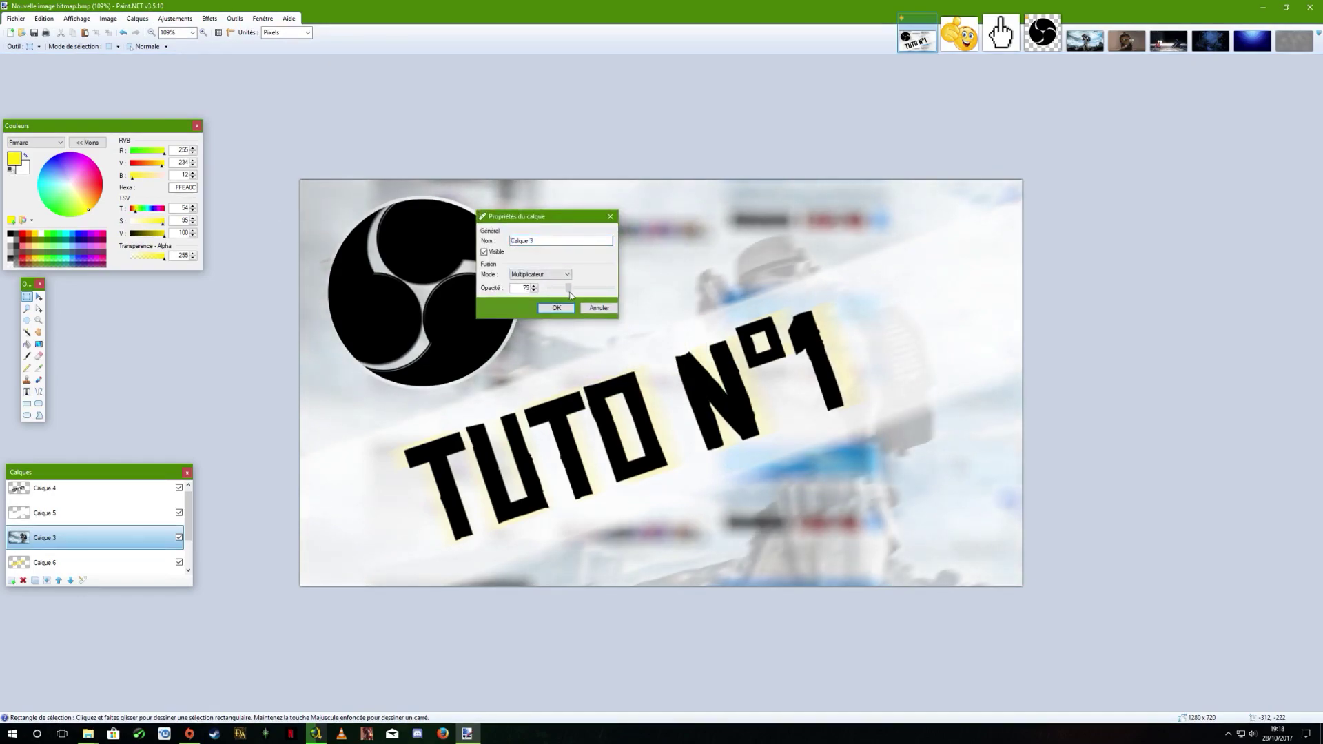
{"action": "left_click", "coordinate": [555, 308]}
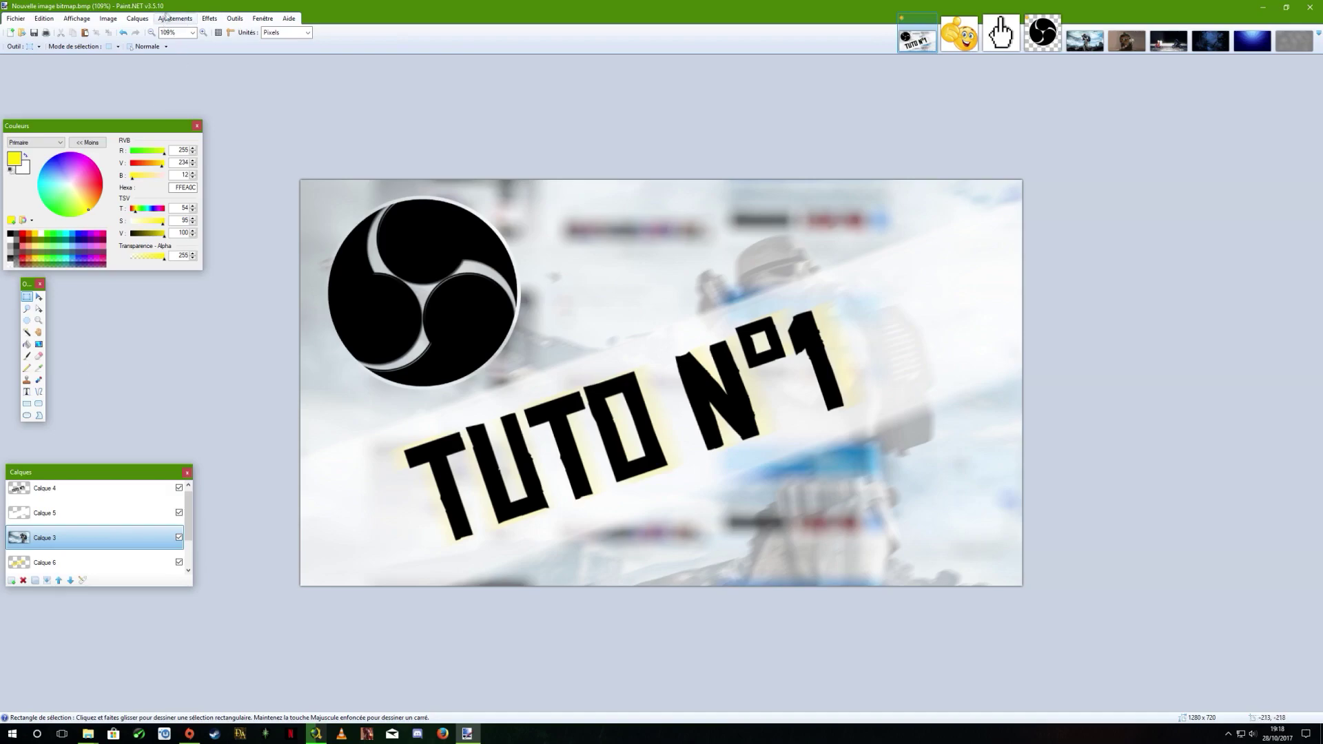
Adjust the brightness and contrast of Calque 3 to -2 brightness and 54 contrast.
{"action": "left_click", "coordinate": [211, 18]}
{"action": "mouse_move", "coordinate": [175, 18]}
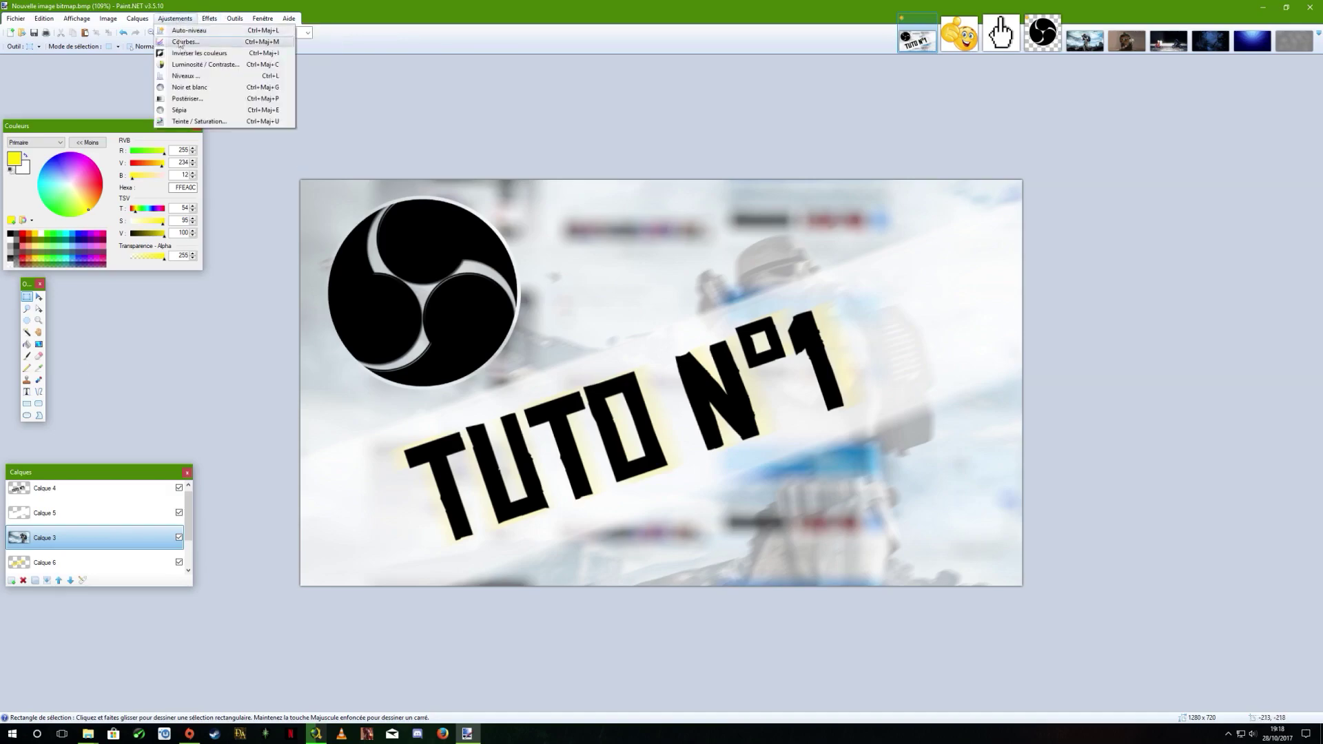
{"action": "left_click", "coordinate": [206, 64]}
{"action": "left_click_drag", "start_coordinate": [636, 348], "coordinate": [695, 383]}
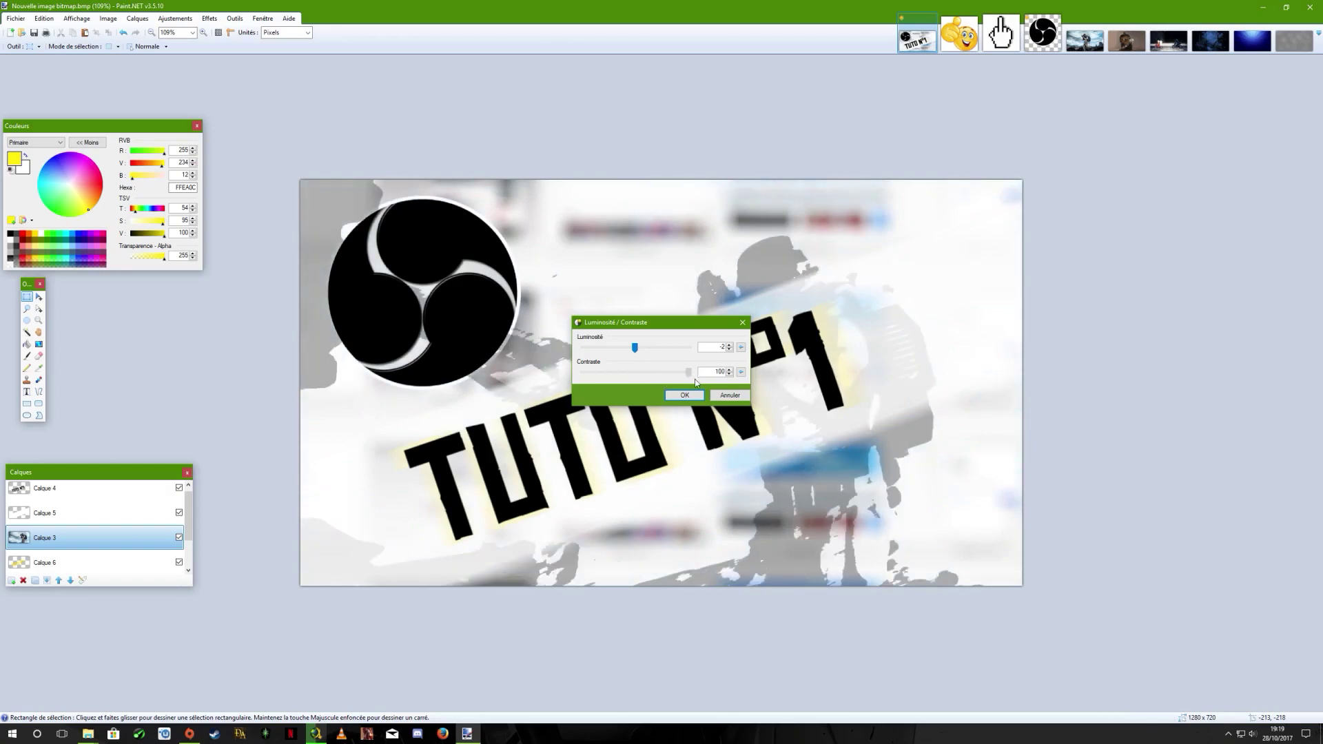
{"action": "left_click_drag", "start_coordinate": [647, 322], "coordinate": [634, 88]}
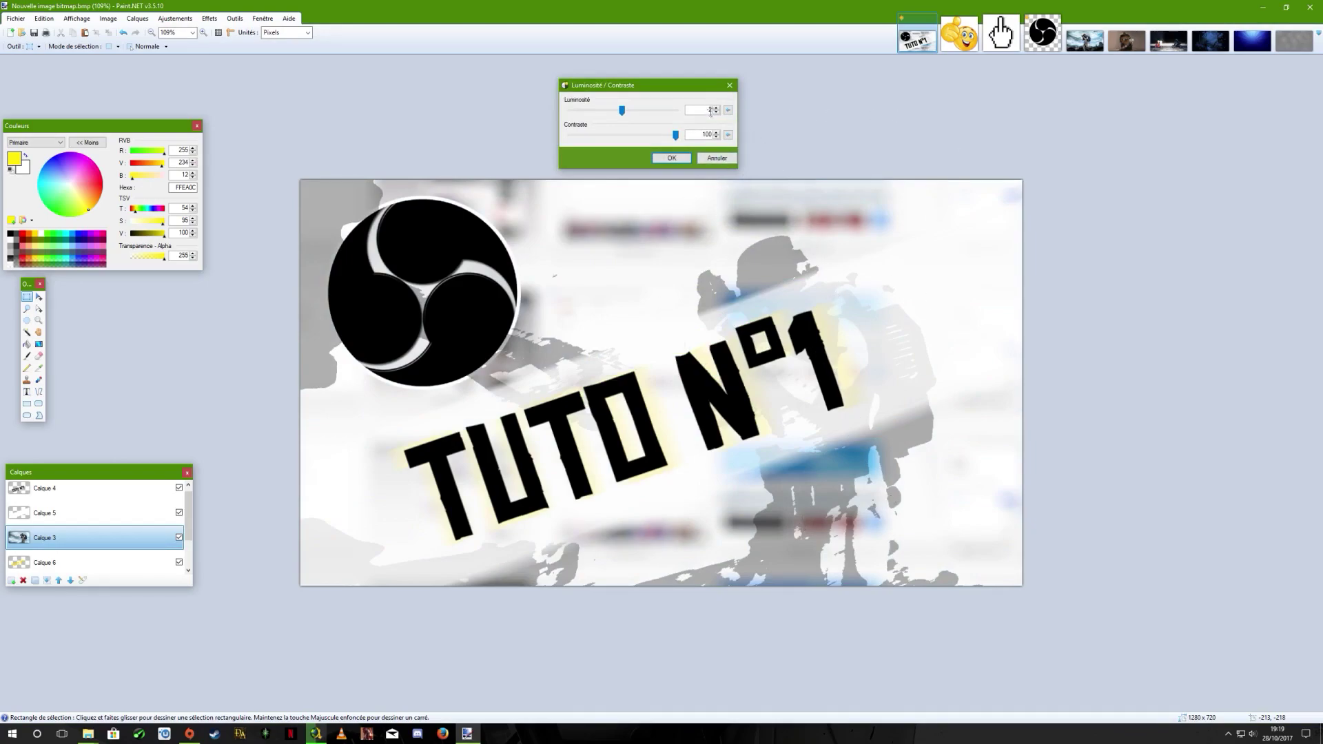
{"action": "left_click_drag", "start_coordinate": [676, 136], "coordinate": [649, 138]}
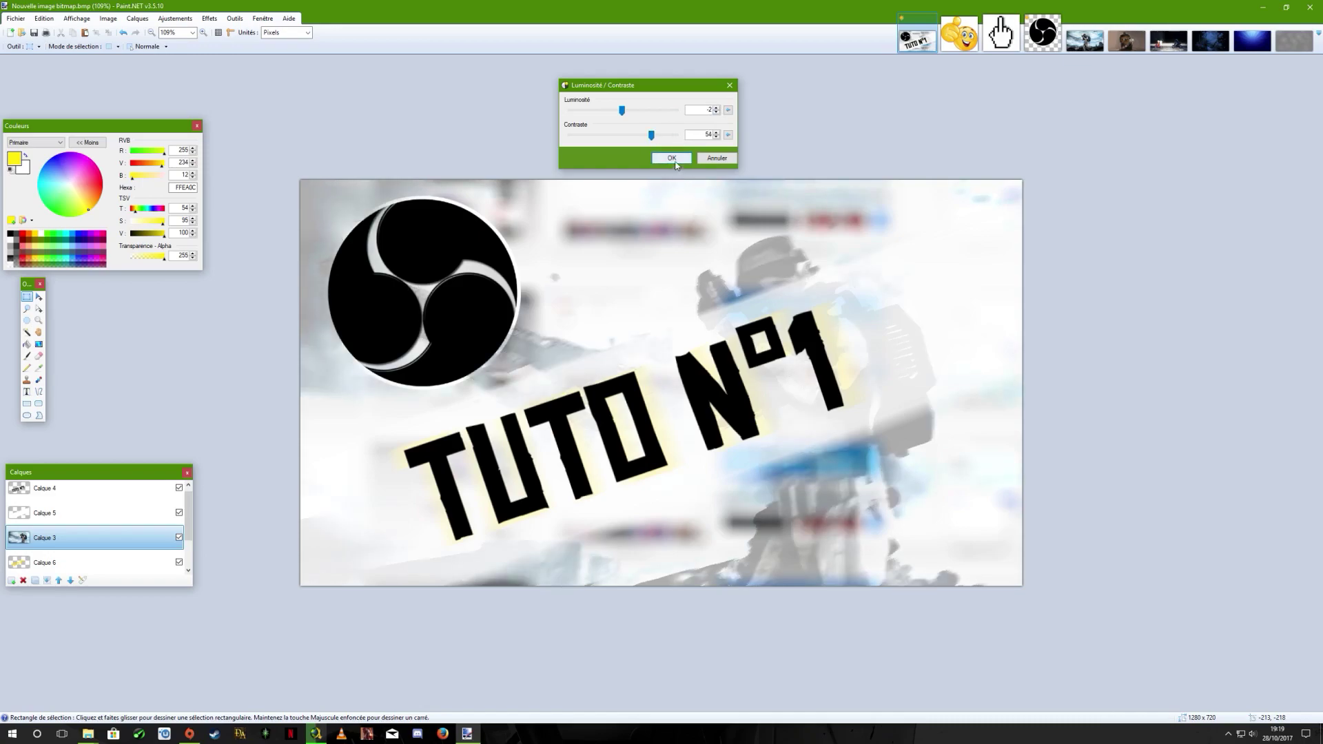
{"action": "key", "text": "Return"}
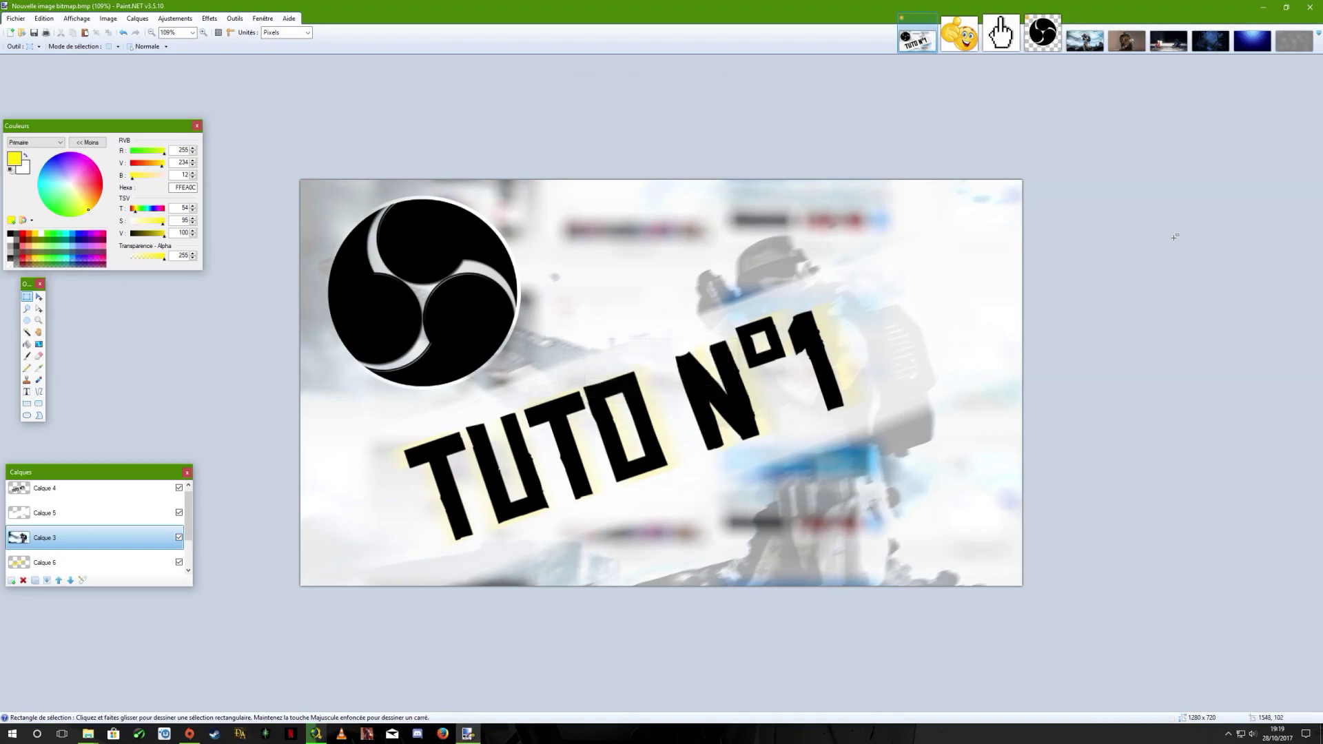